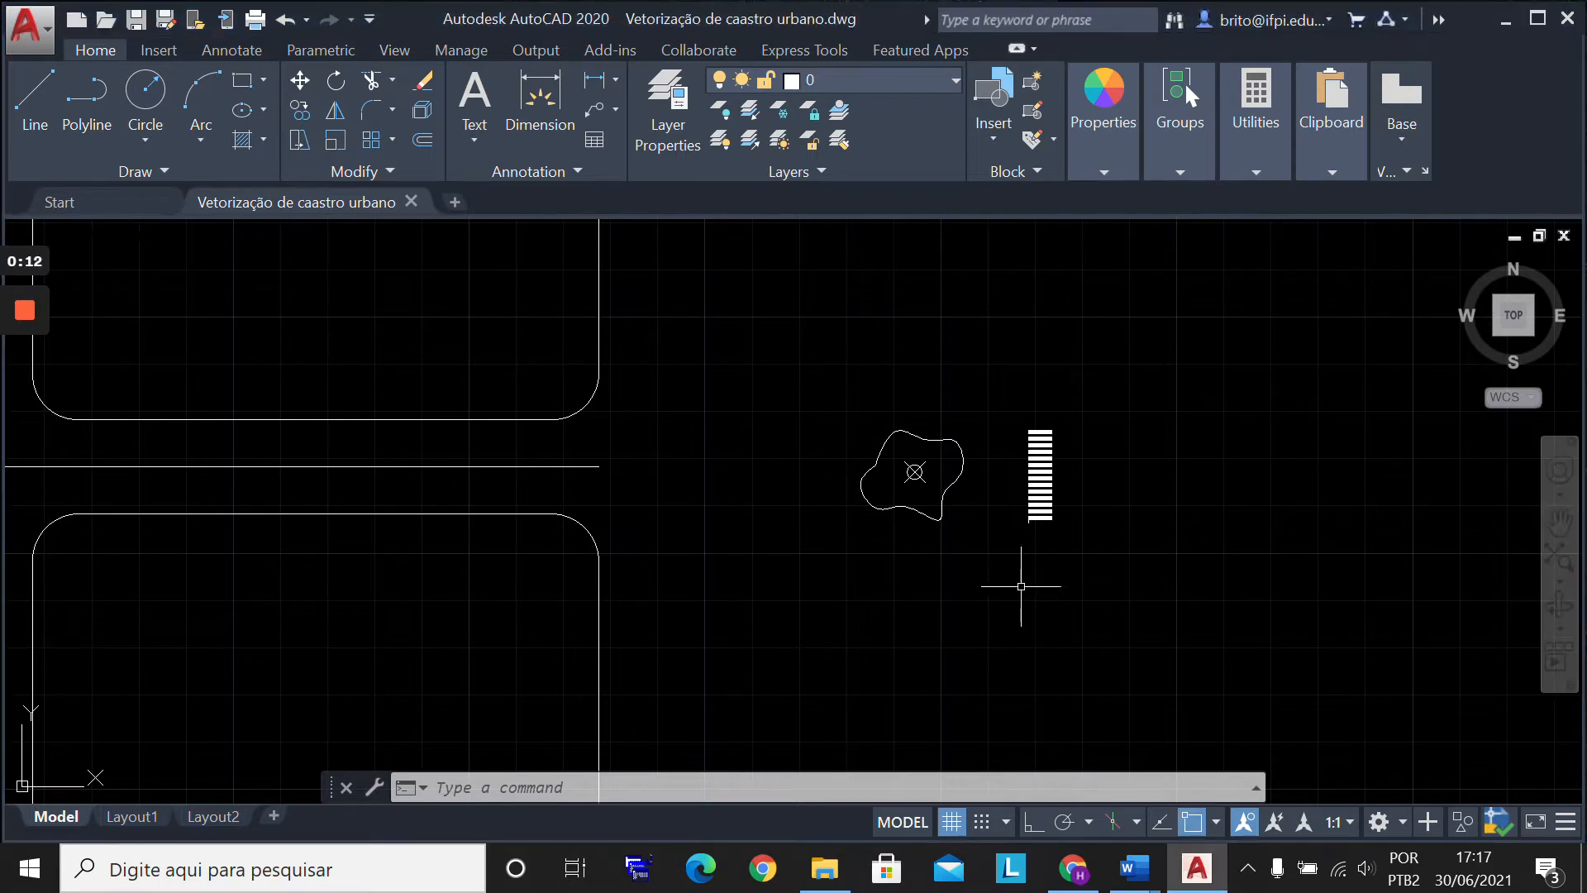
Step: Look over the street grid and roundabout, and examine the tree and crosswalk drawings beside the blocks up close
click(1559, 520)
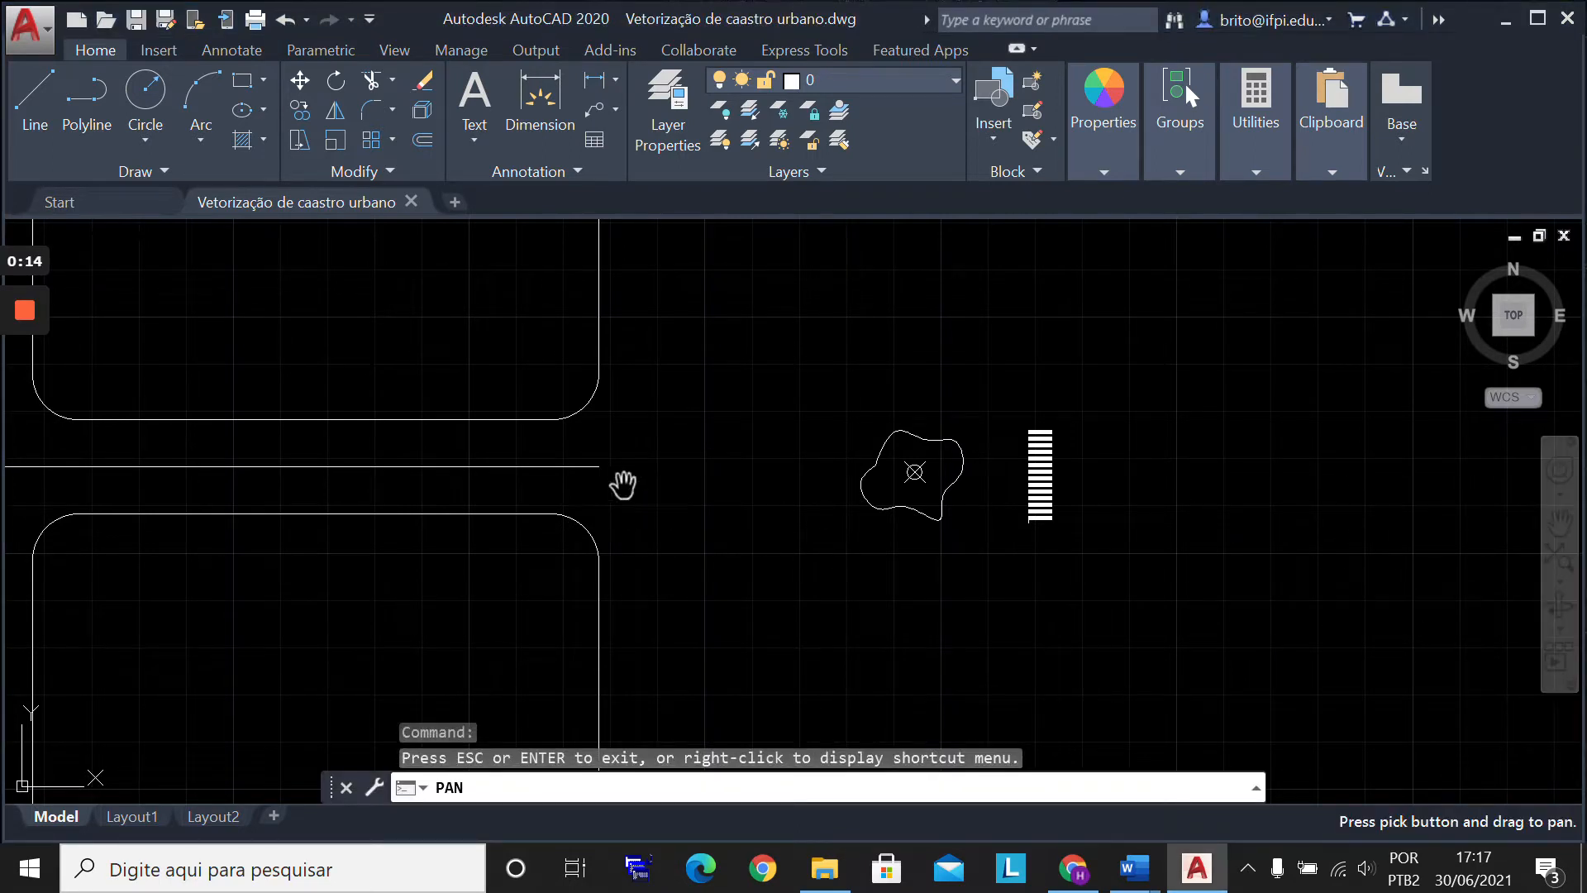
scroll(624, 485, down, 2)
drag(521, 481, 872, 489)
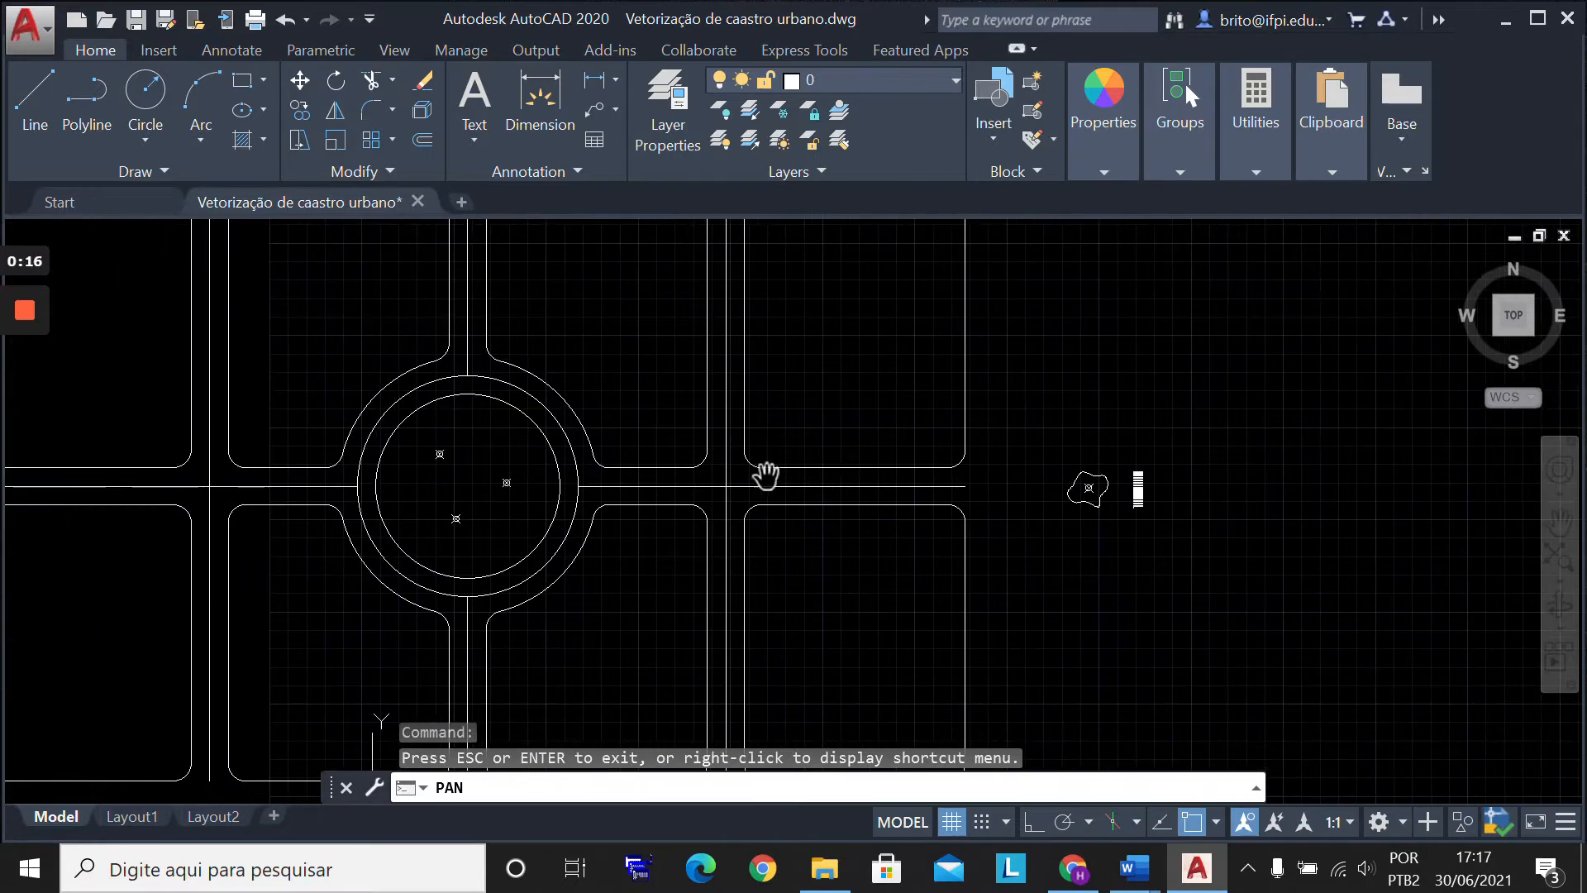
mouse_move(714, 427)
mouse_down()
mouse_move(896, 517)
mouse_move(898, 549)
mouse_move(826, 443)
mouse_move(831, 405)
mouse_up()
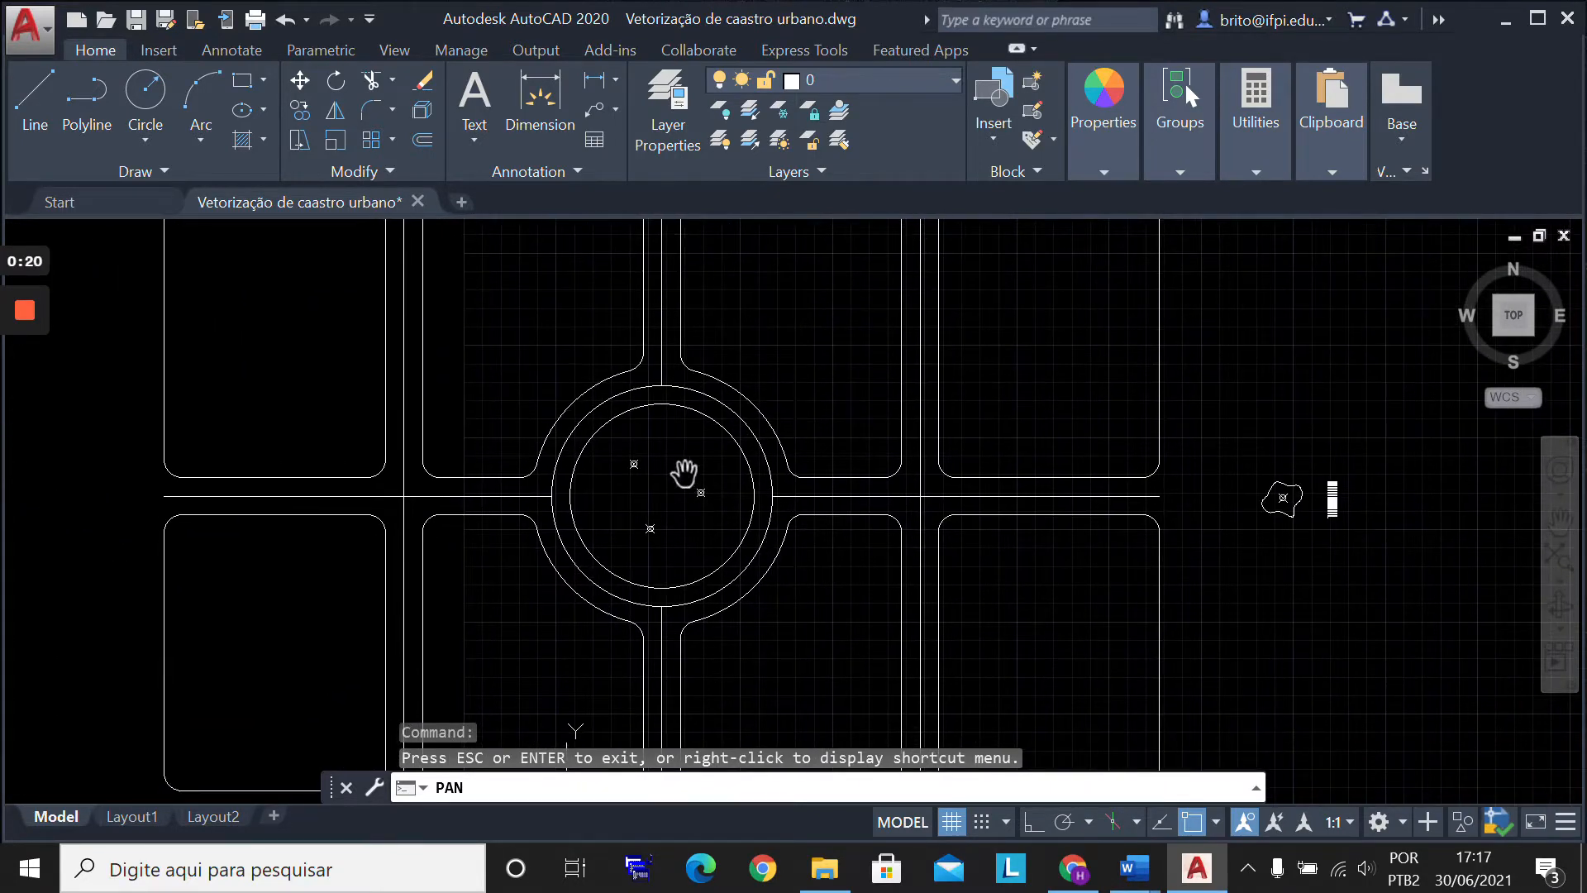
drag(677, 513, 605, 521)
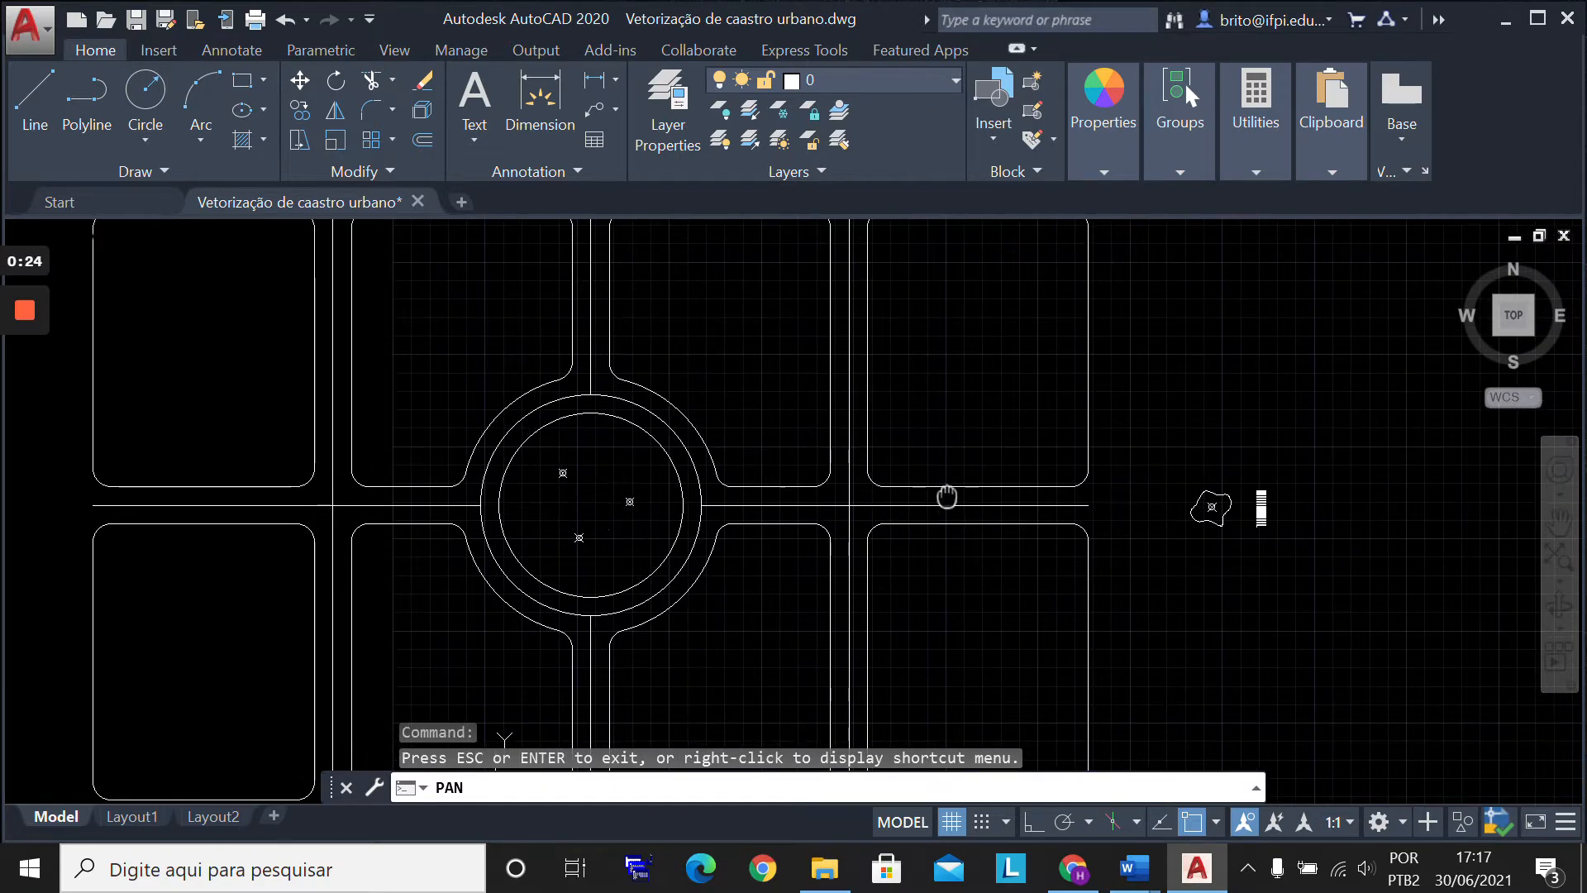
drag(947, 496, 852, 530)
drag(978, 458, 687, 529)
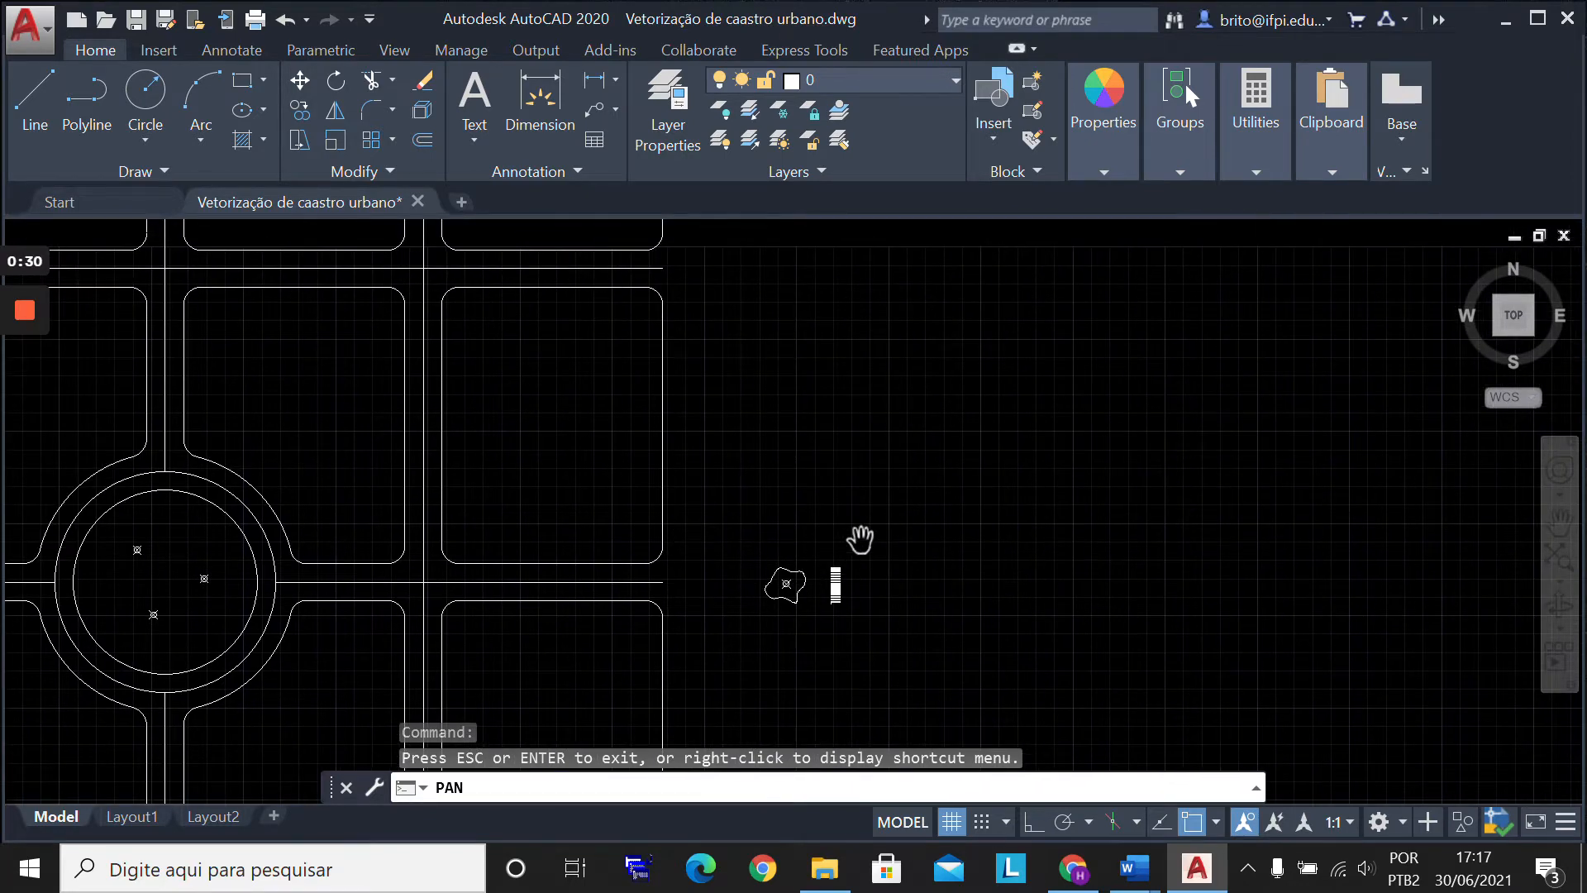
scroll(826, 578, up, 2)
drag(812, 586, 956, 495)
scroll(885, 536, up, 2)
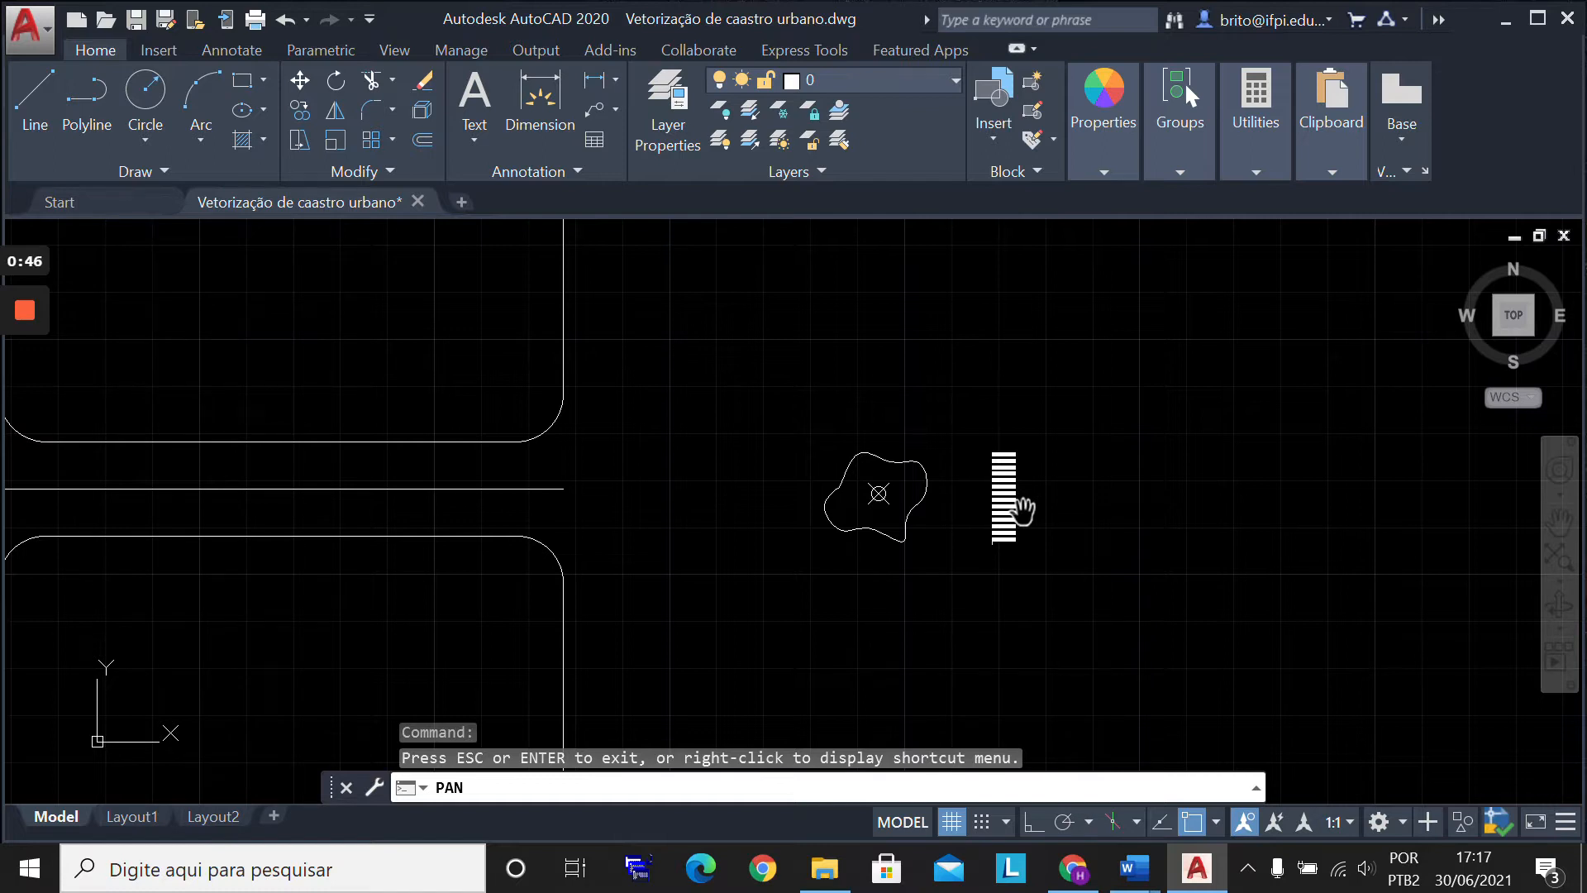
key(Escape)
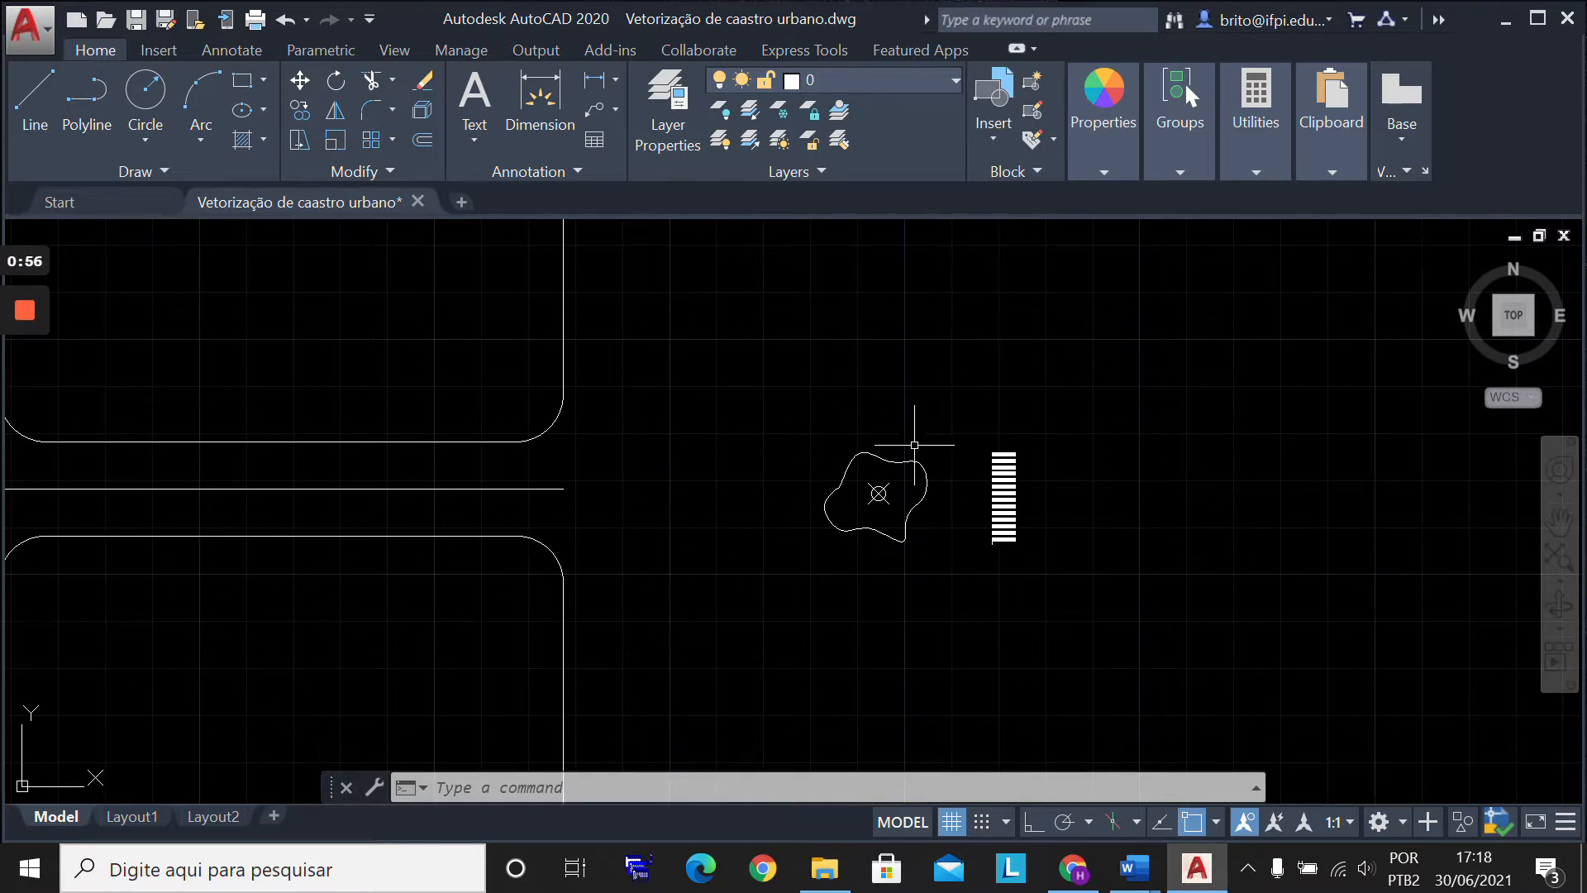
scroll(1054, 506, up, 4)
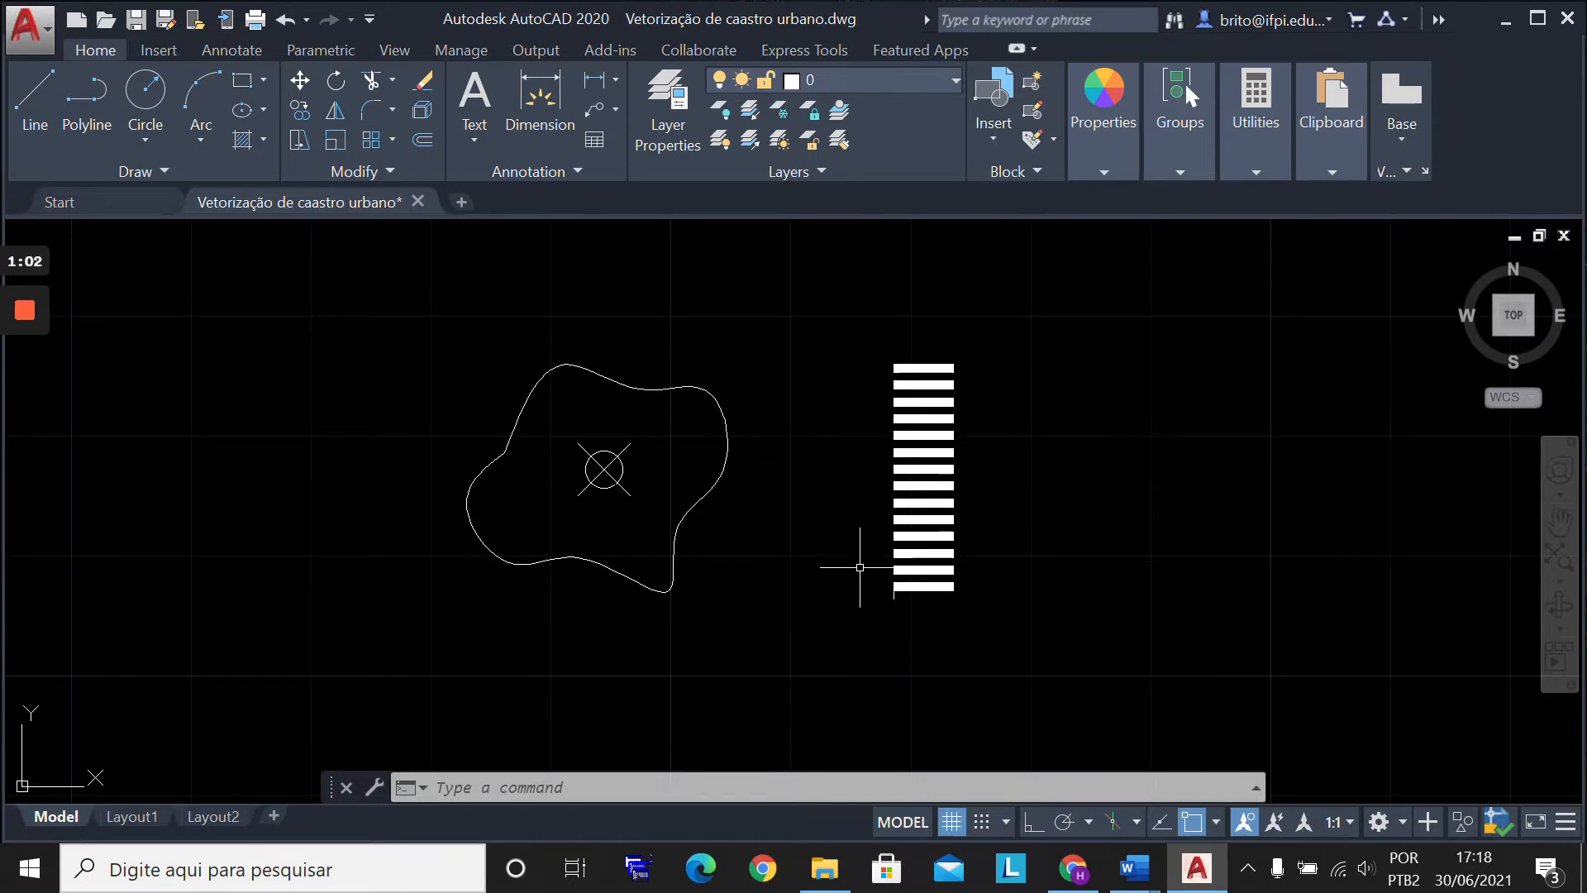
Step: Review the streets around the roundabout where the symbols belong, and return to a close view of the tree and crosswalk
scroll(860, 567, down, 4)
scroll(62, 557, down, 5)
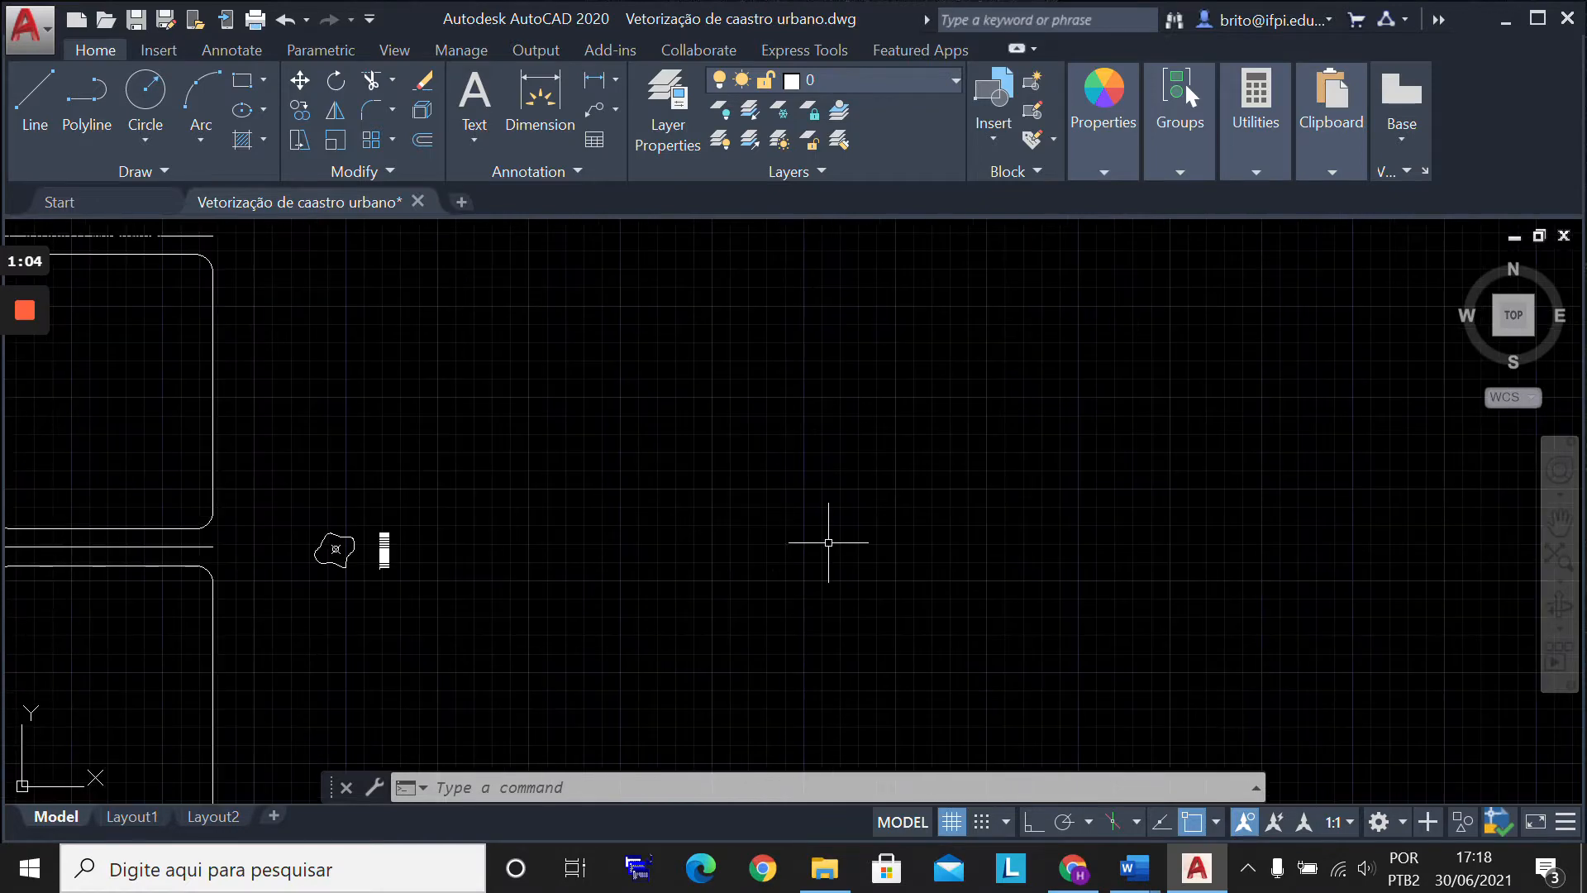
scroll(785, 543, up, 2)
click(1560, 521)
drag(517, 554, 1371, 518)
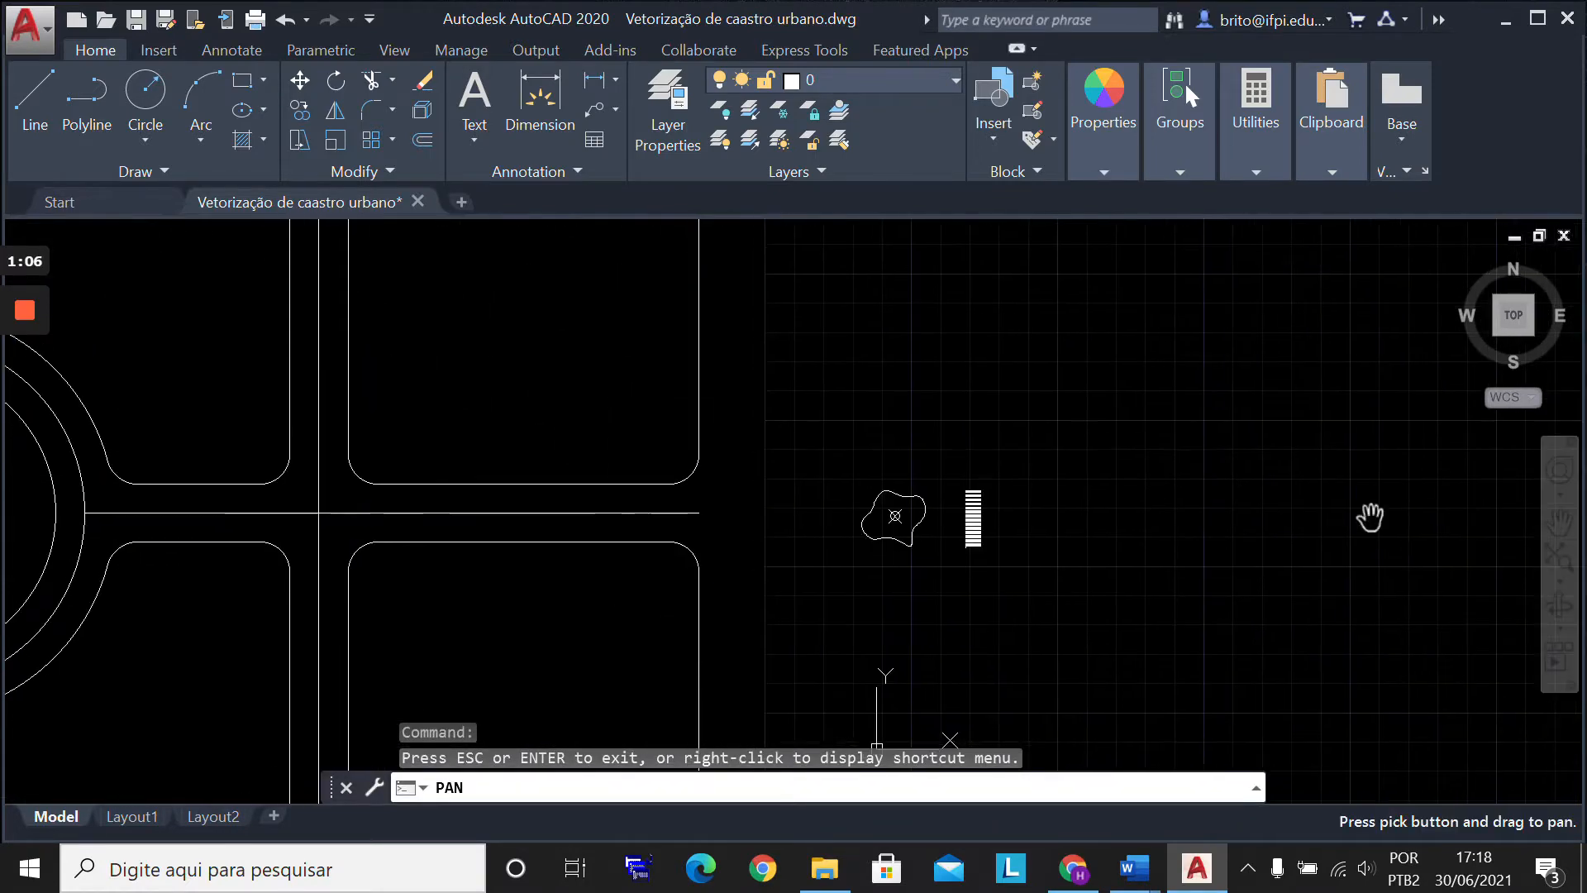
mouse_move(503, 524)
mouse_down()
mouse_move(684, 536)
mouse_move(675, 633)
mouse_up()
drag(447, 535, 499, 578)
drag(720, 651, 1163, 339)
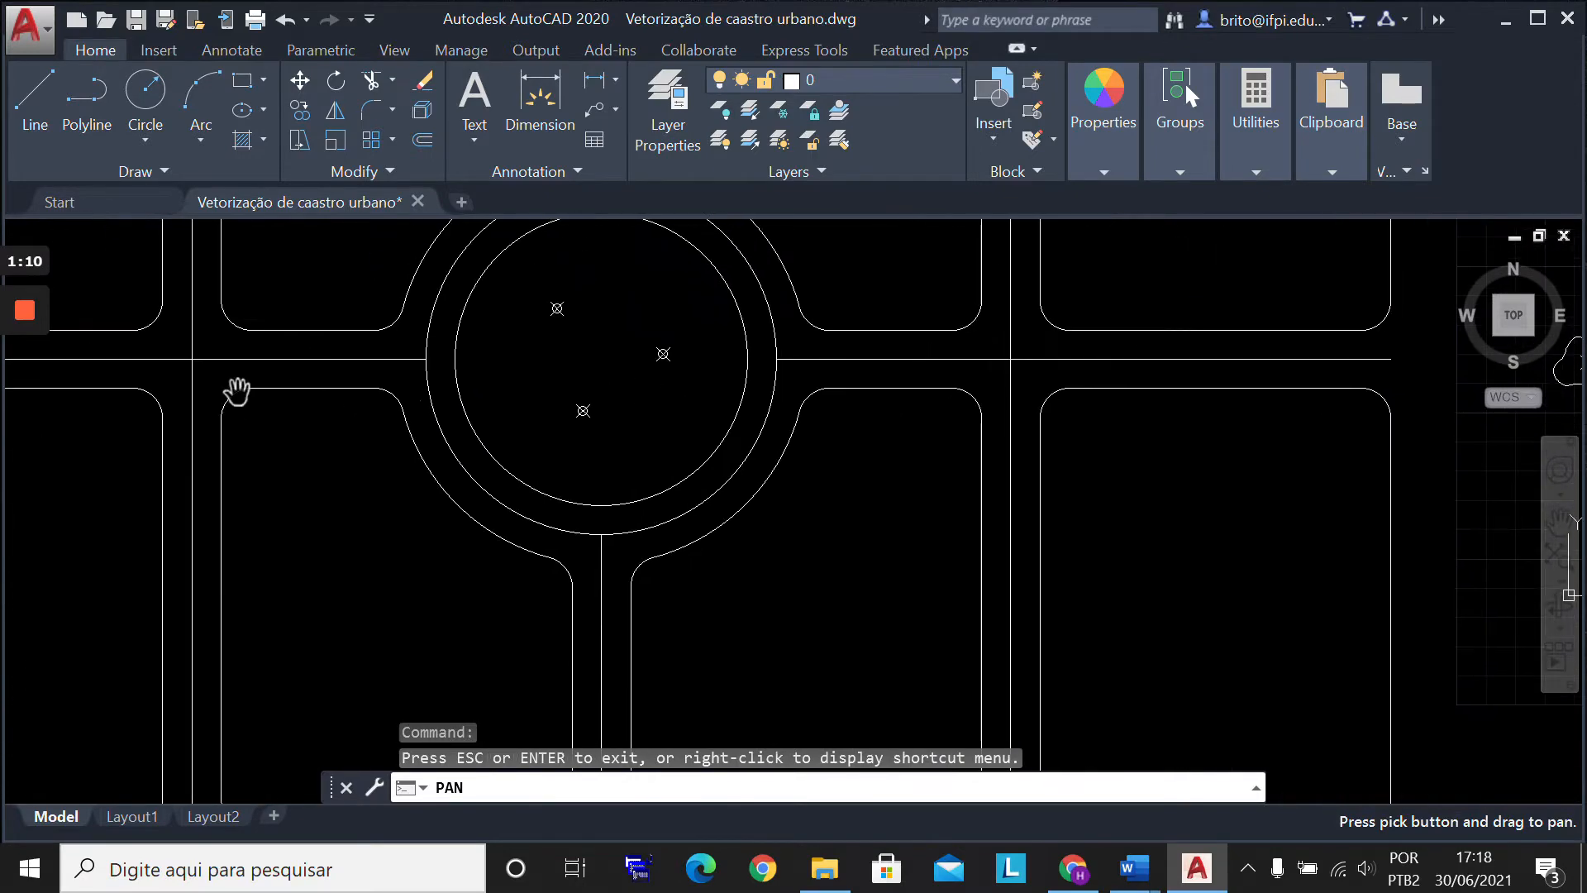
drag(176, 390, 921, 588)
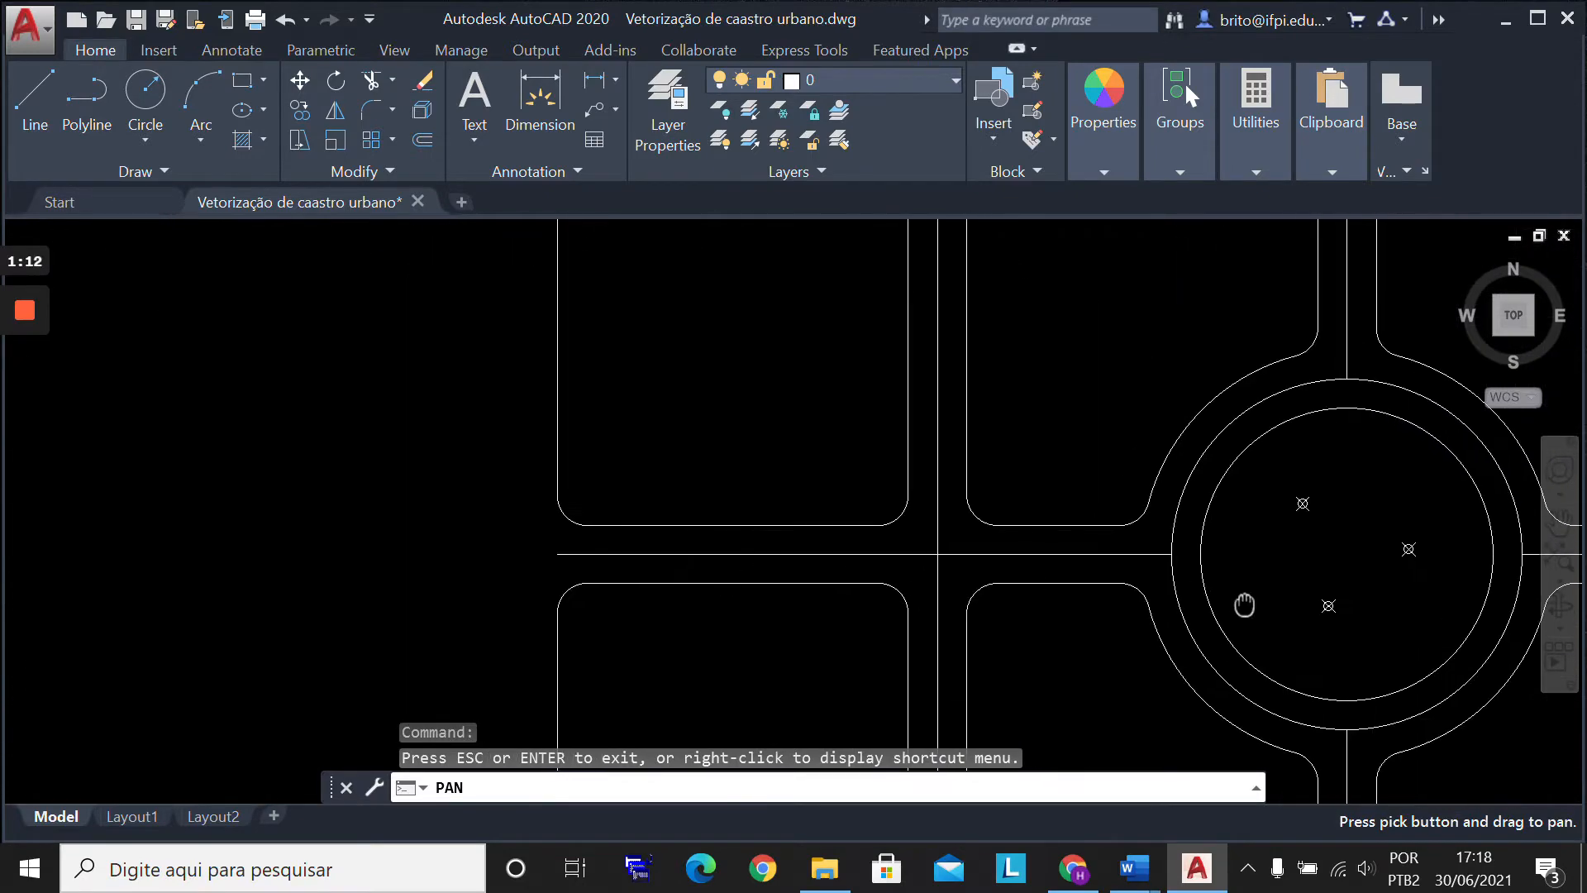
drag(1240, 603, 728, 591)
drag(1273, 581, 793, 538)
drag(1226, 535, 770, 536)
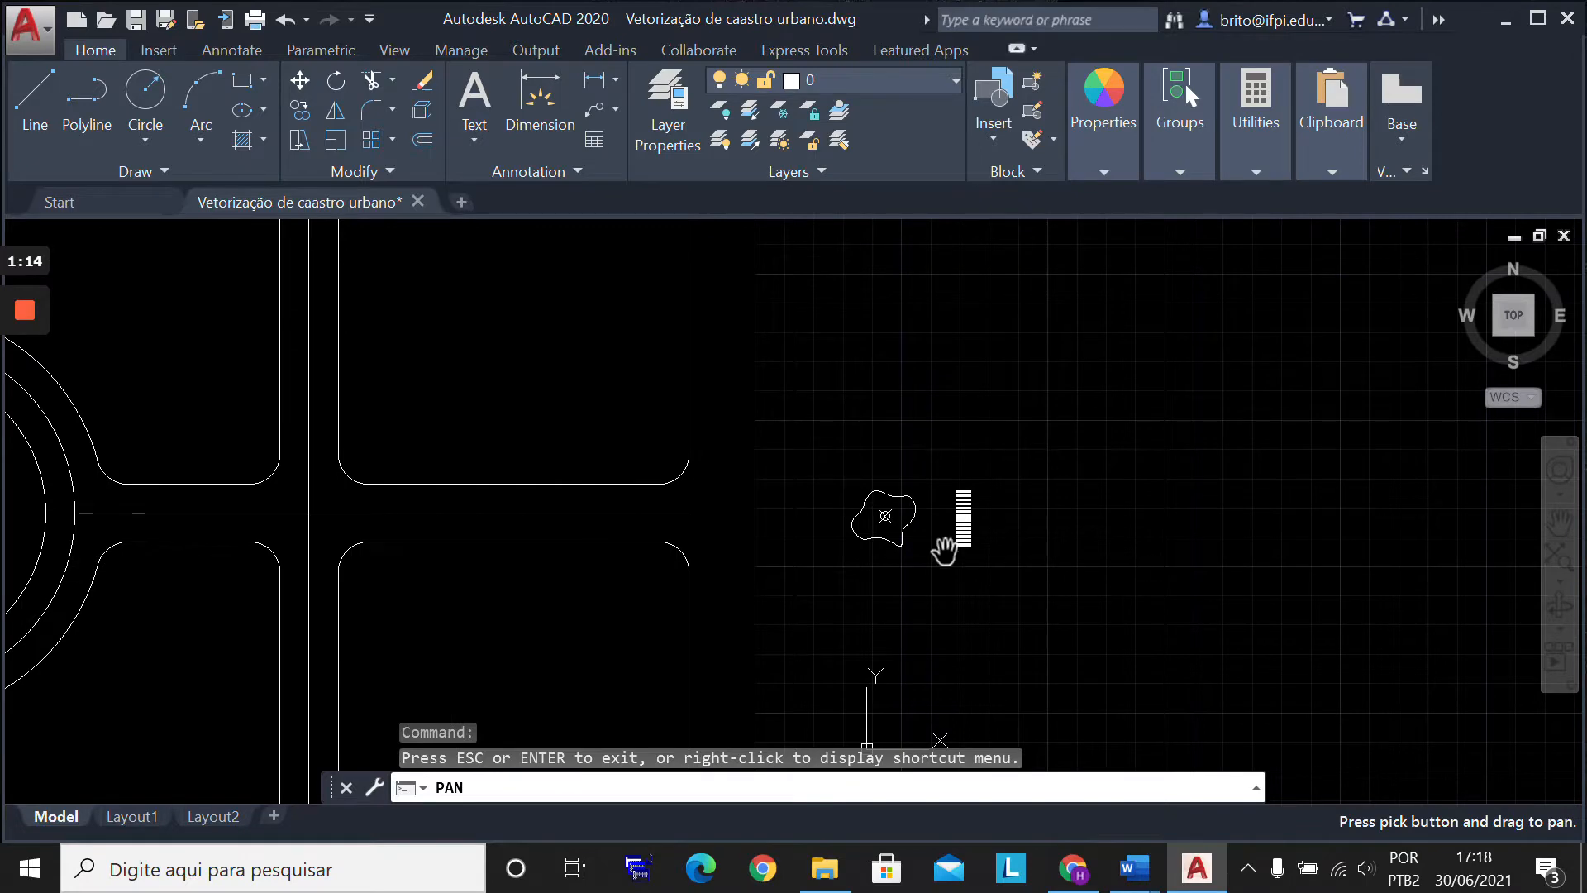
scroll(946, 549, up, 2)
scroll(1027, 529, up, 4)
mouse_move(885, 524)
mouse_down()
mouse_move(1251, 542)
mouse_move(854, 529)
mouse_up()
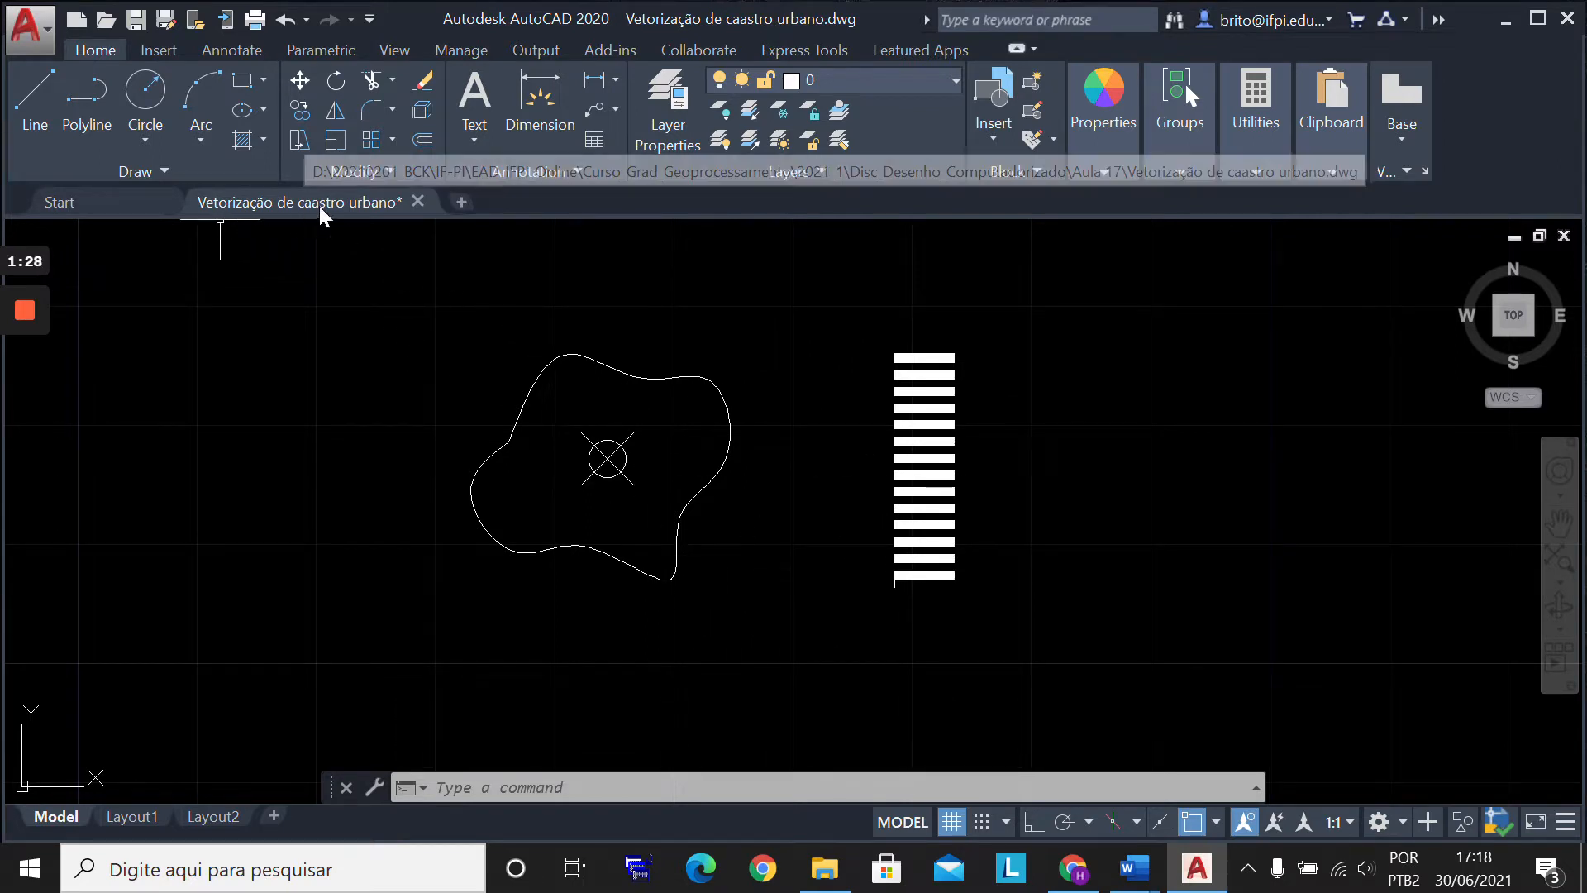
Step: Start a new block definition and name it "faixa pedestre"
mouse_move(390, 213)
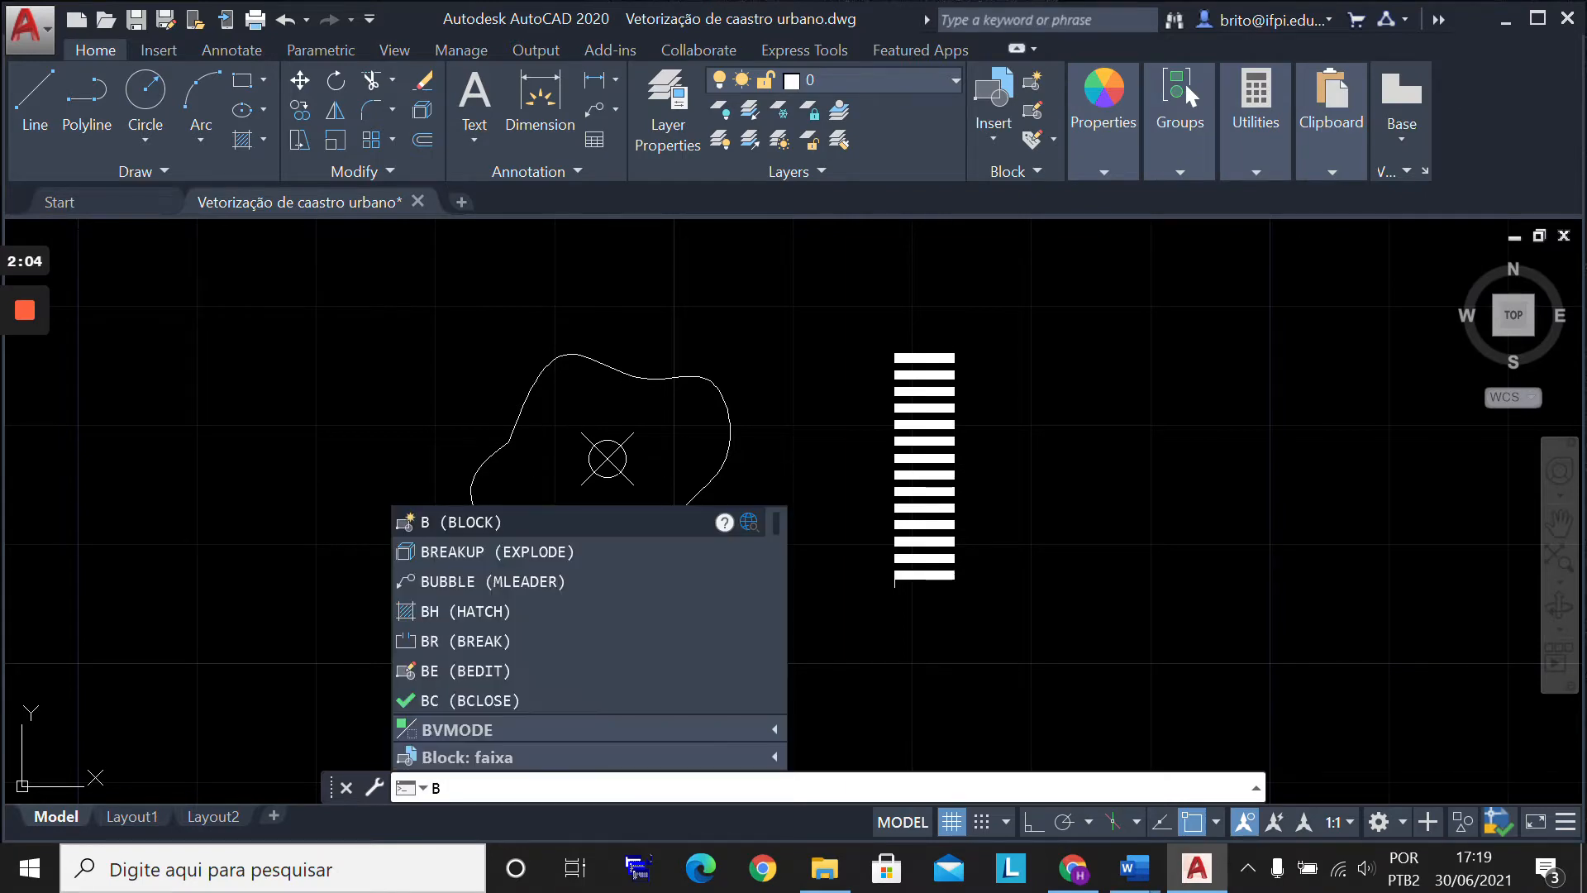
key(Return)
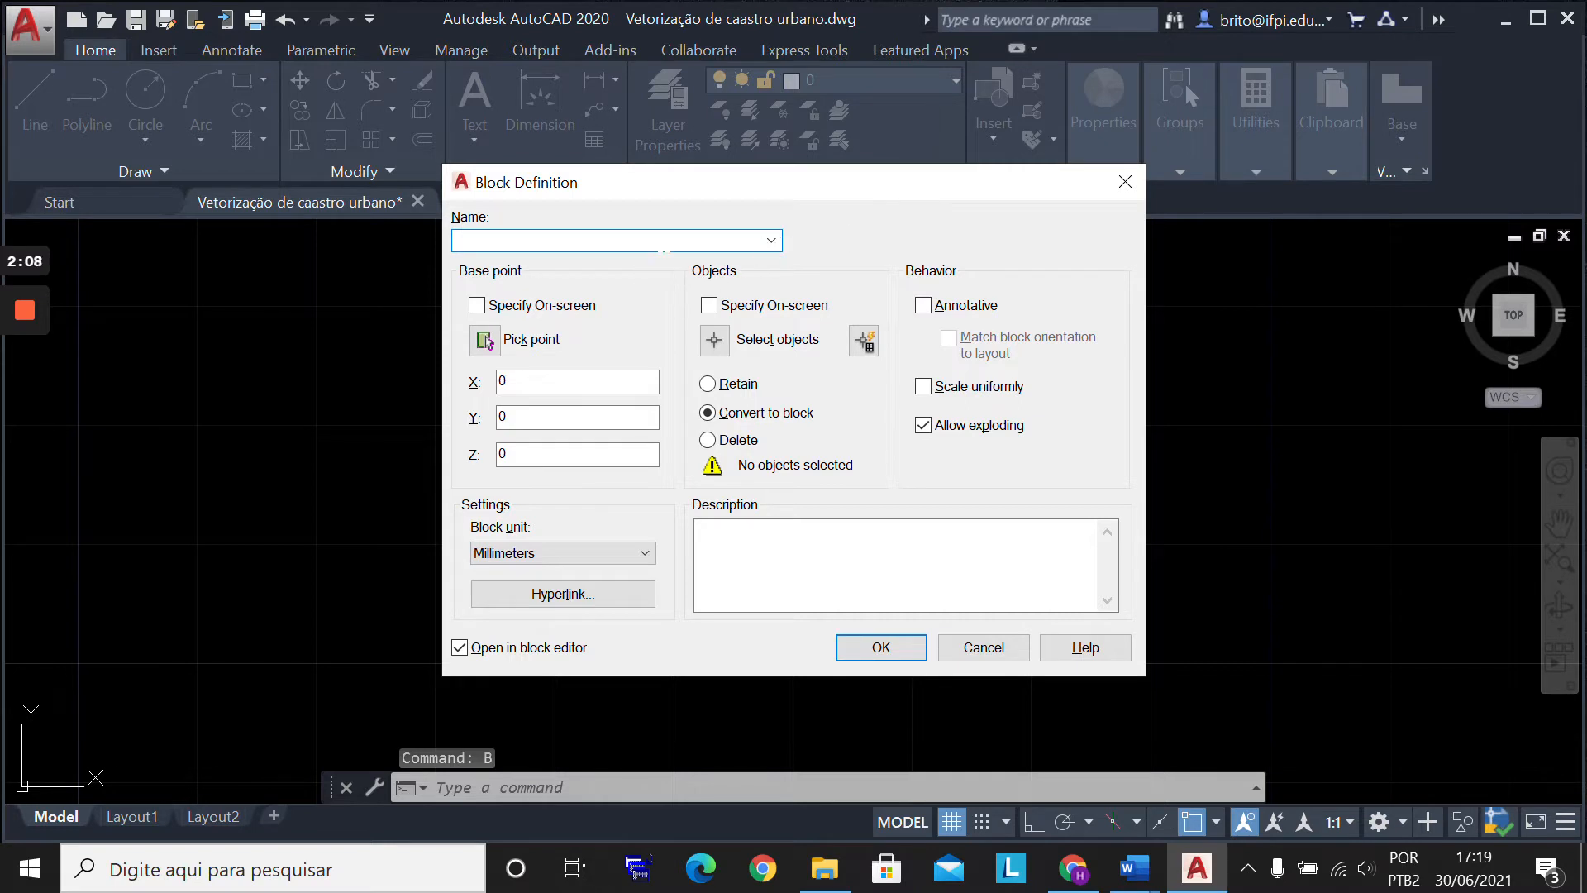
text(fa)
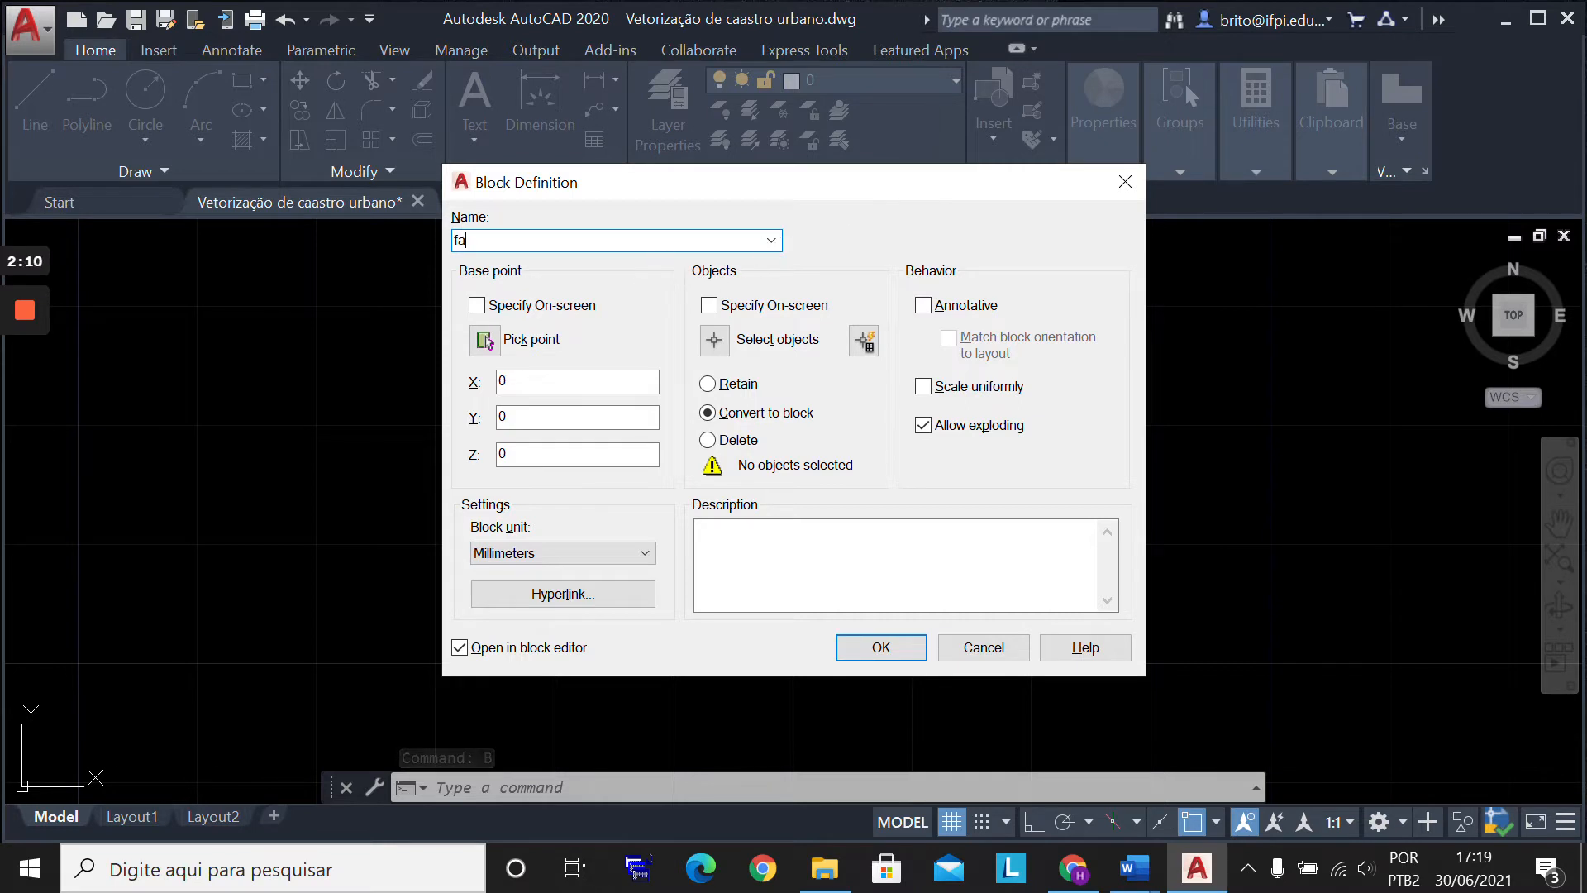
text(ixa )
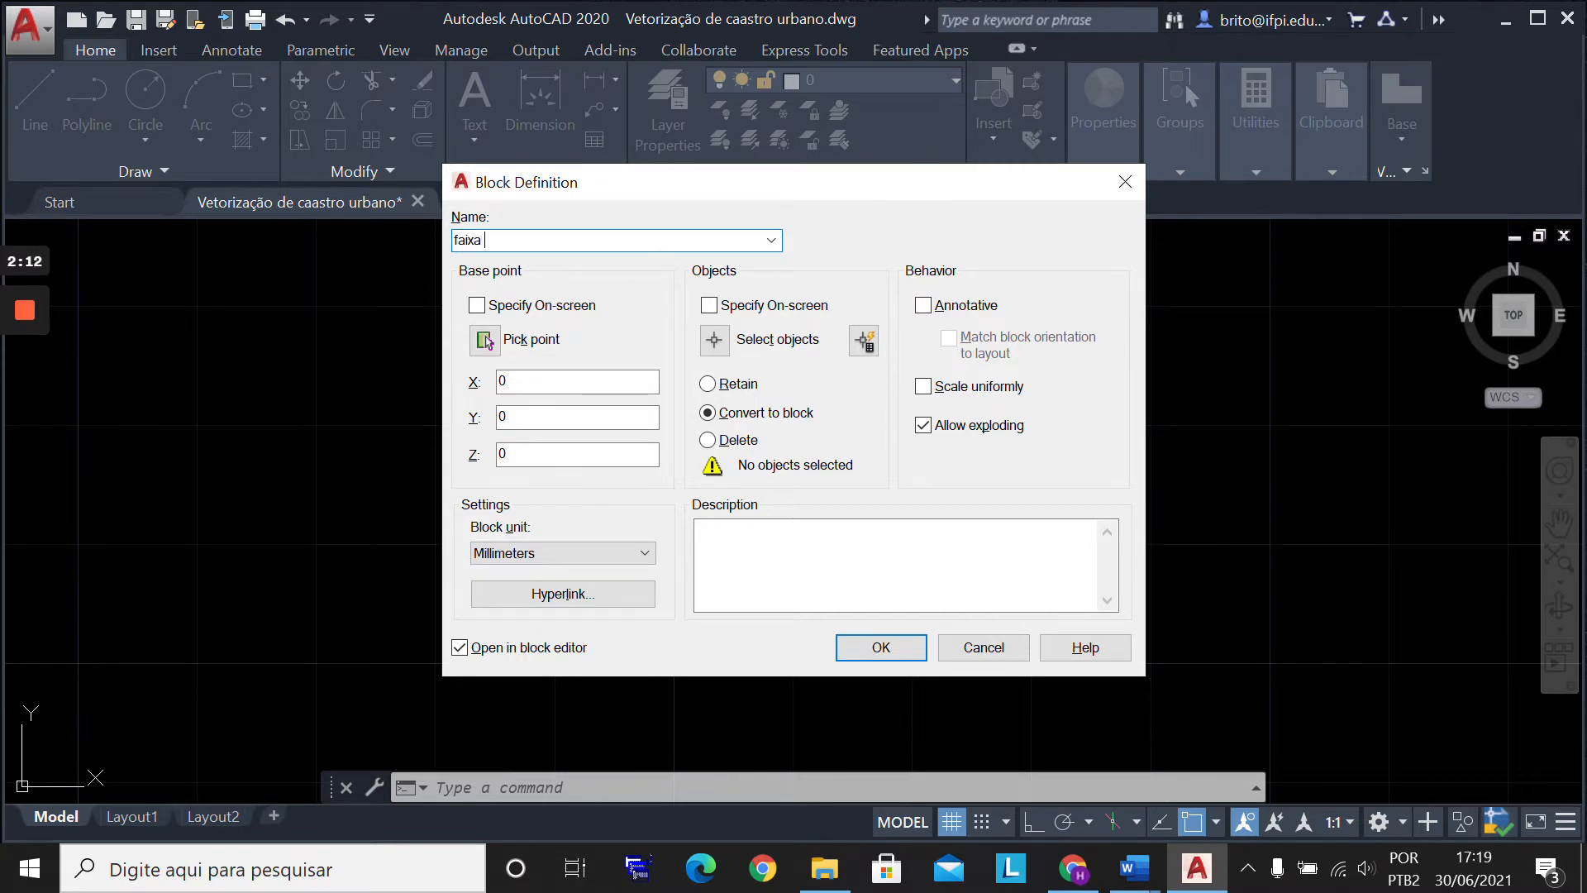
text(pedestre)
Step: Set the block unit to Unitless and turn off opening the block in the block editor
click(587, 560)
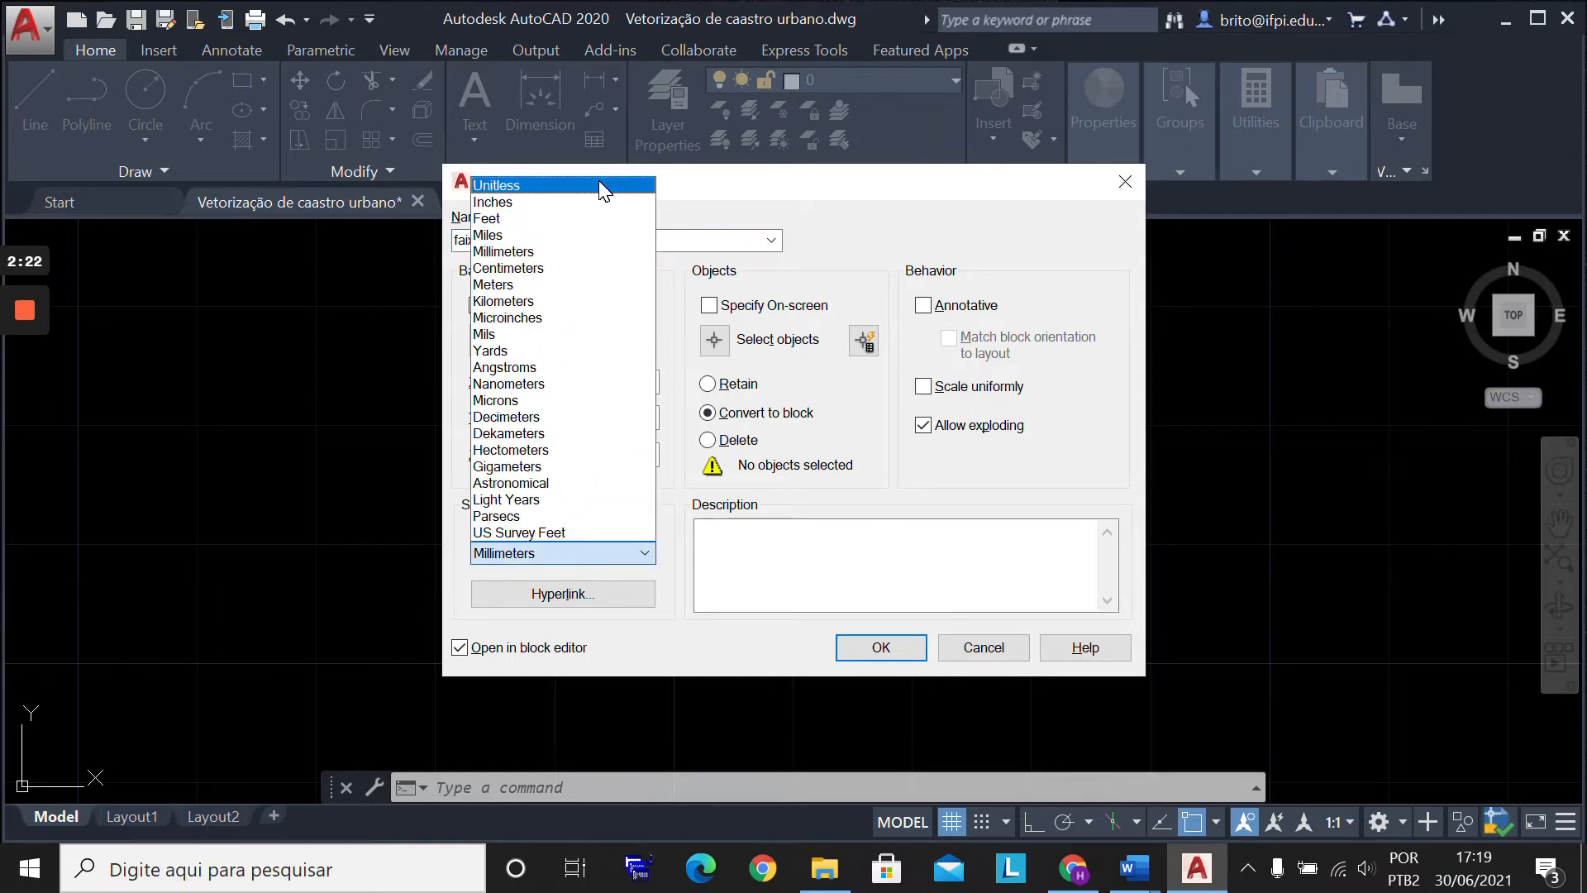
click(600, 184)
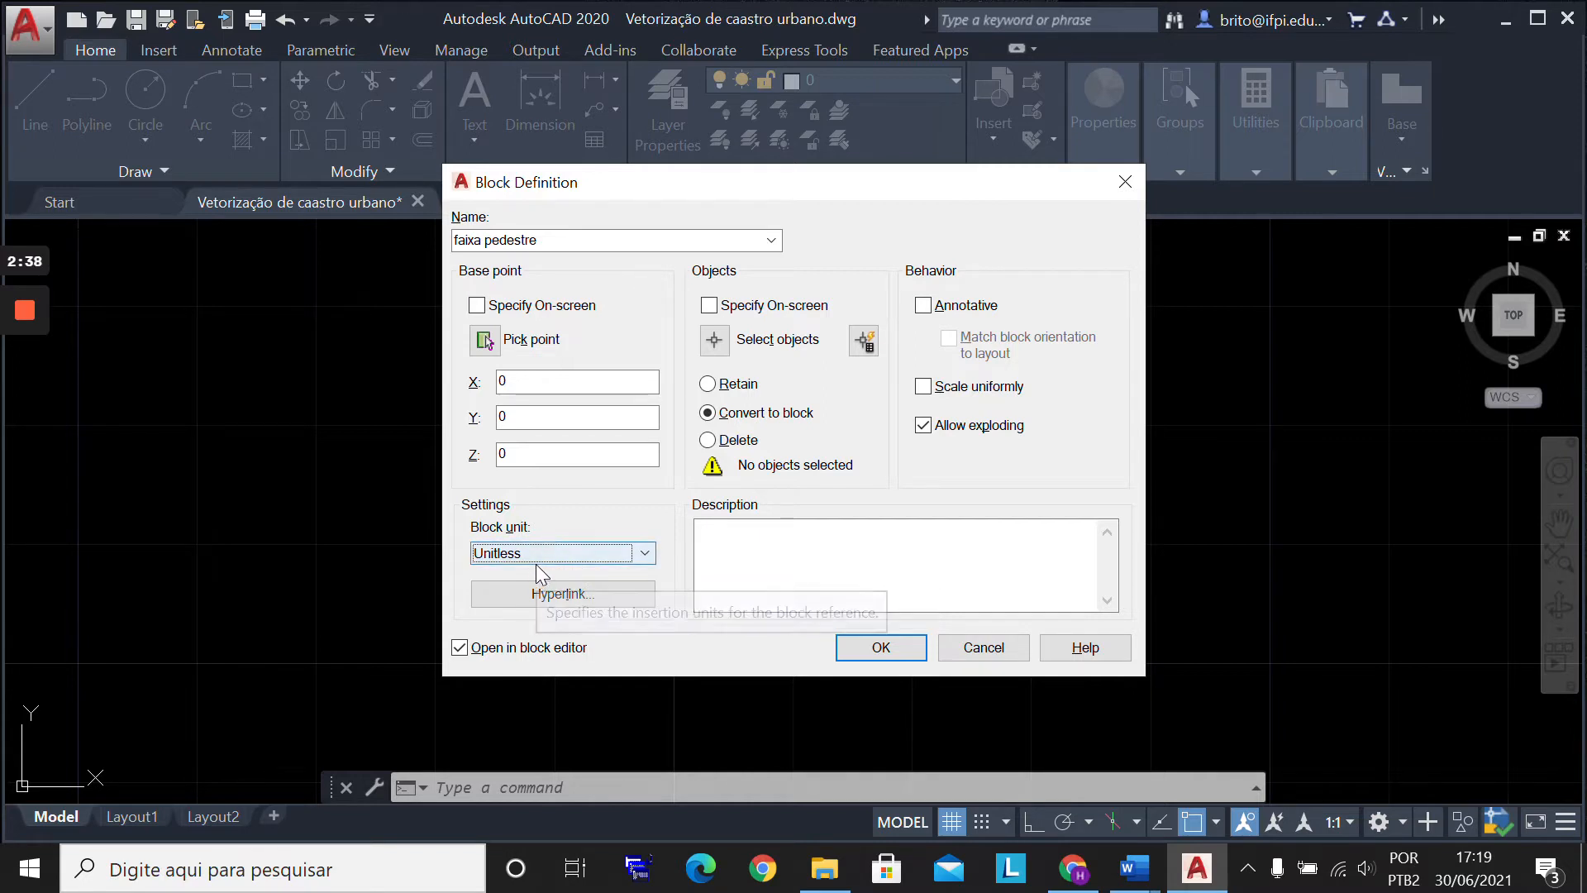
click(459, 648)
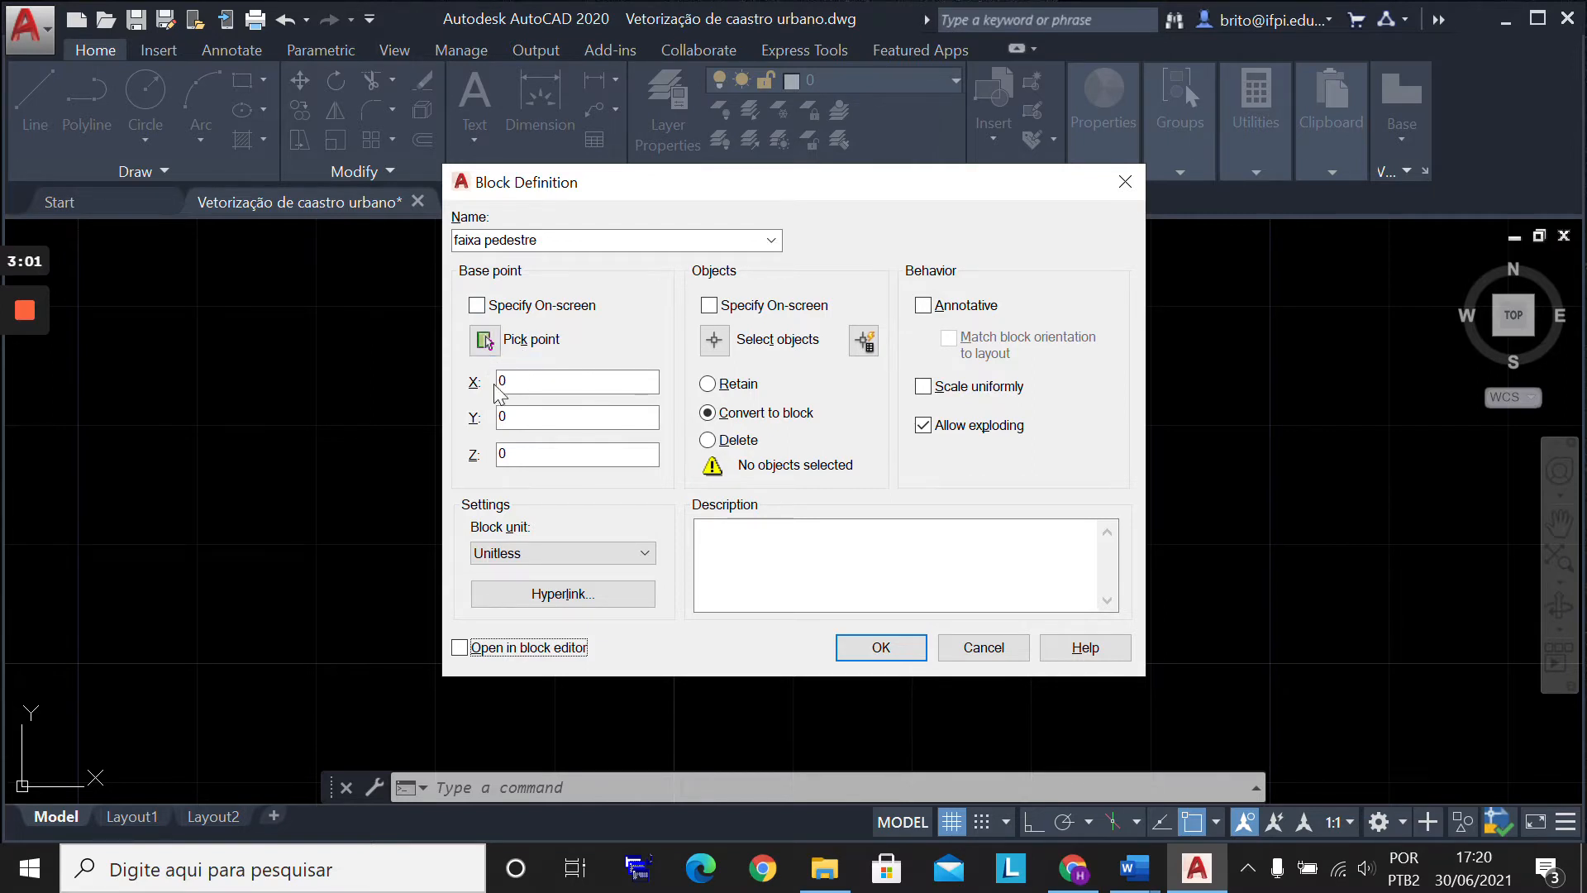
Step: Pick the lower end of the short vertical line beneath the crosswalk stripes as the block's base point
click(483, 339)
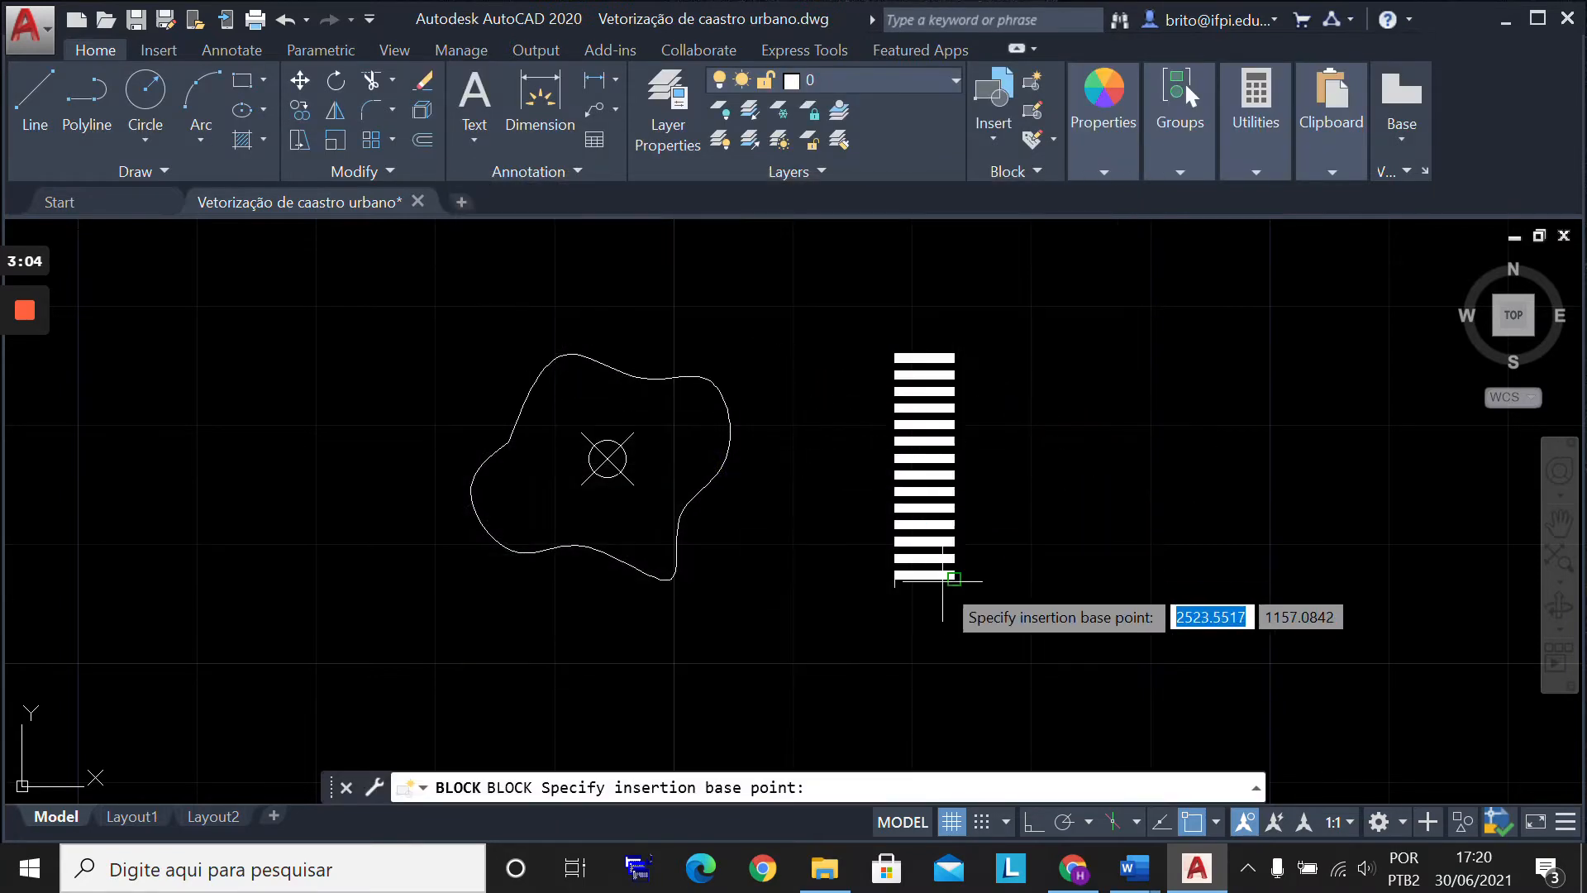
scroll(914, 592, up, 4)
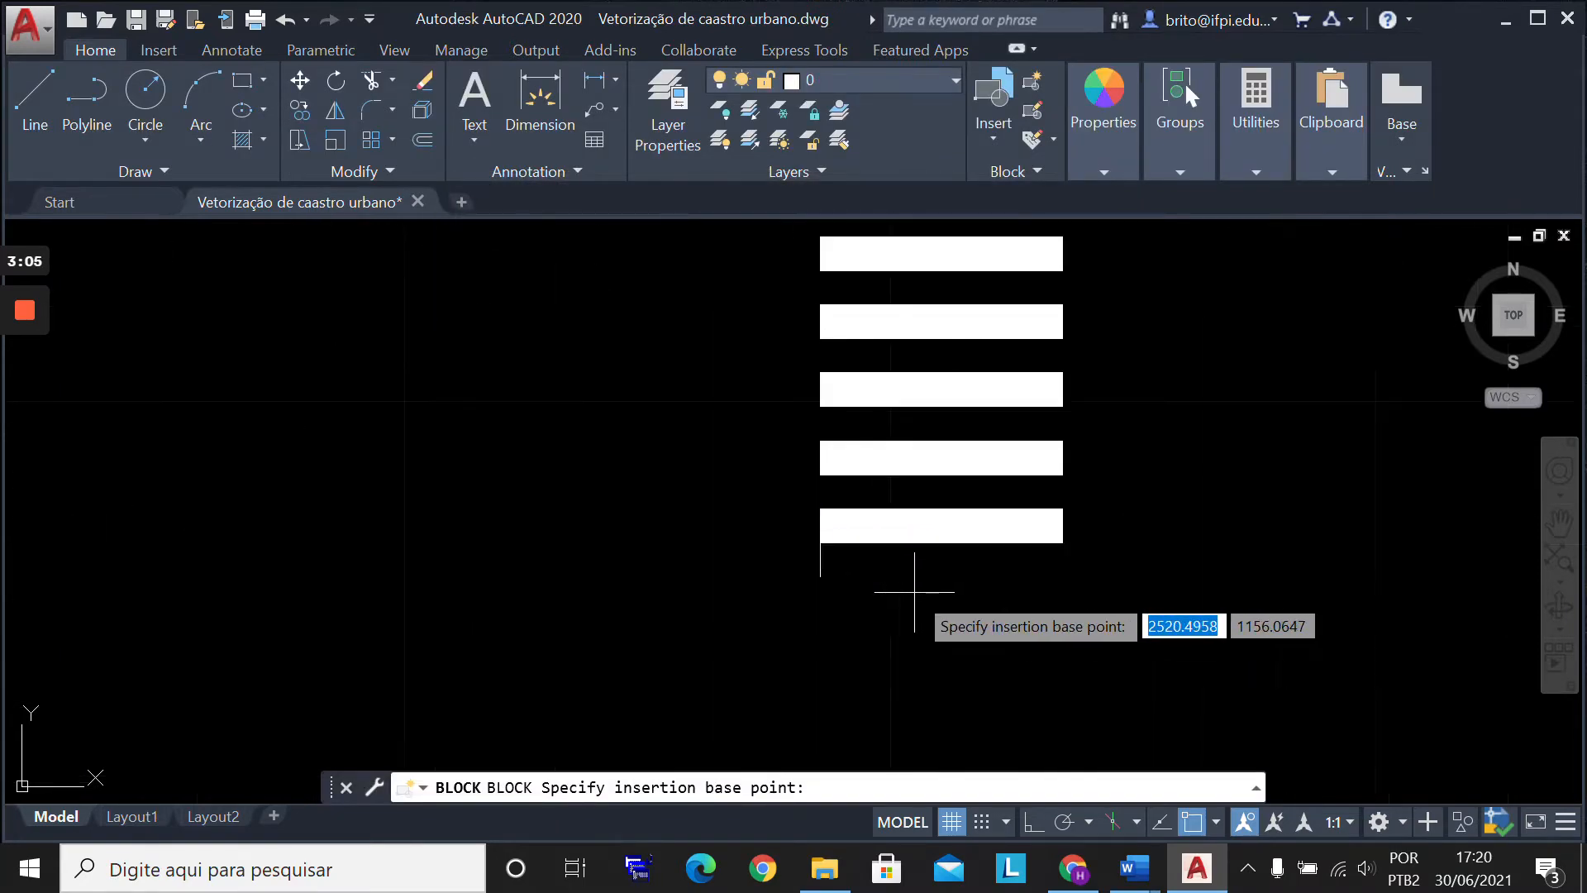
click(819, 574)
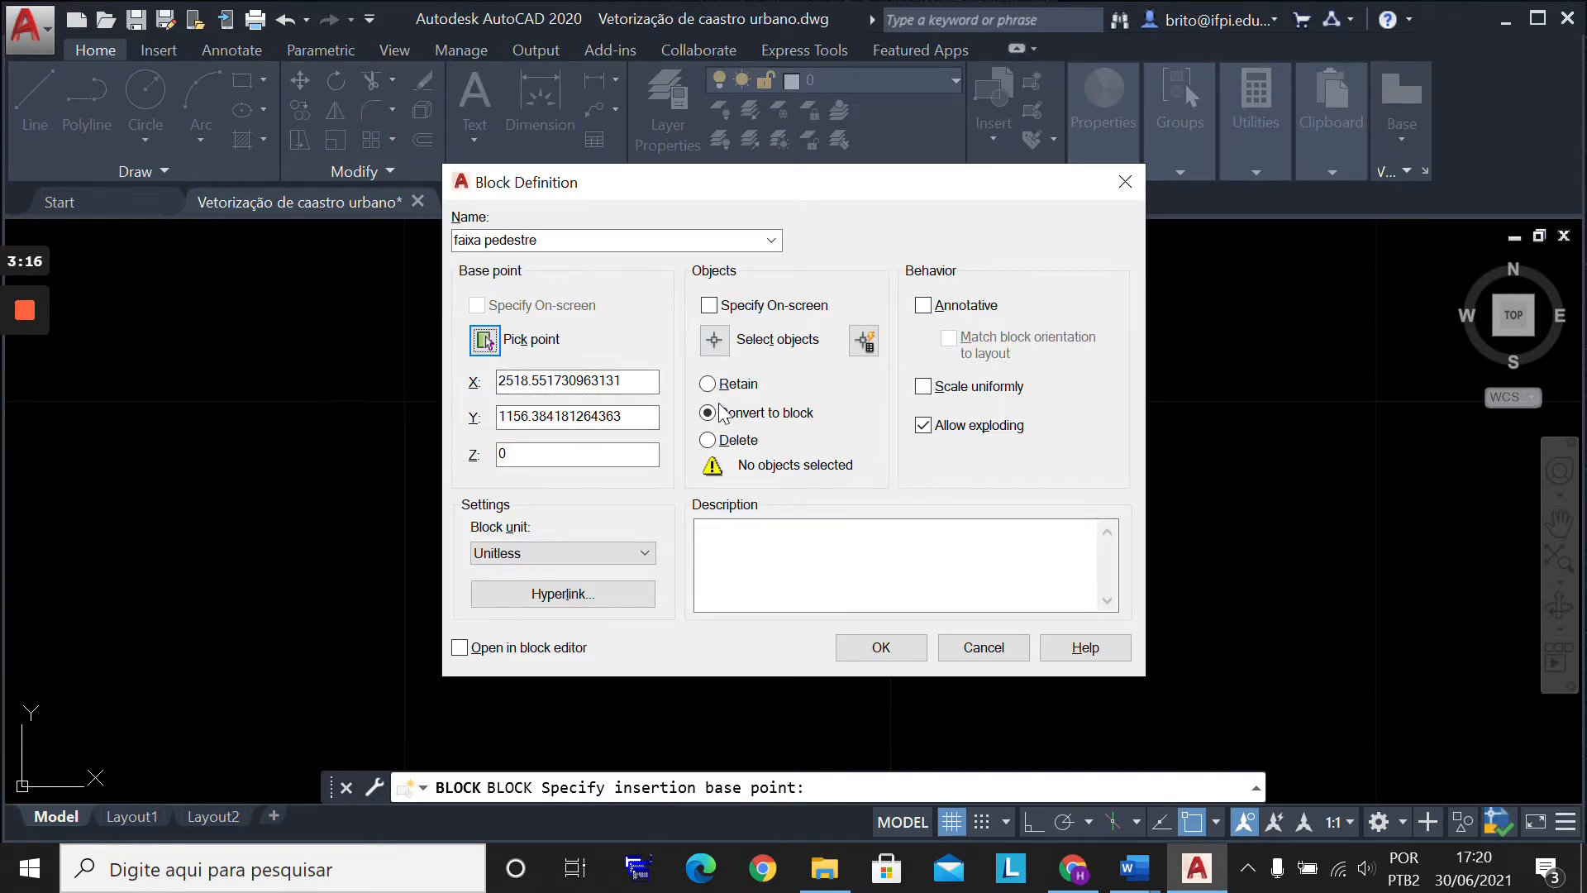
Step: Select all the crosswalk stripes with an enclosing window as the block's objects
click(715, 341)
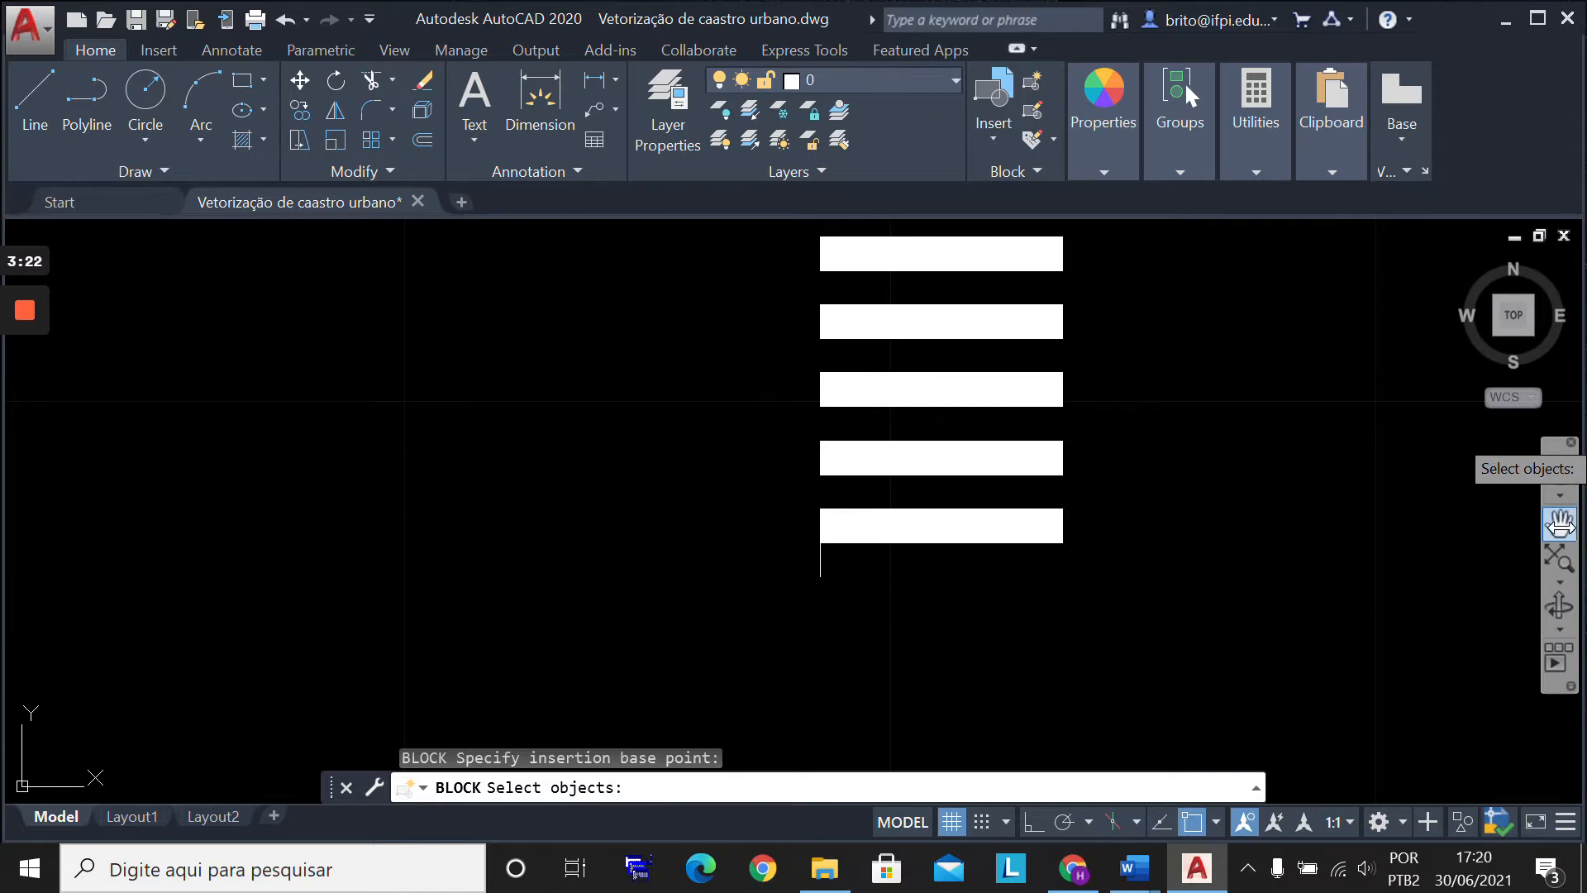
scroll(1257, 364, down, 4)
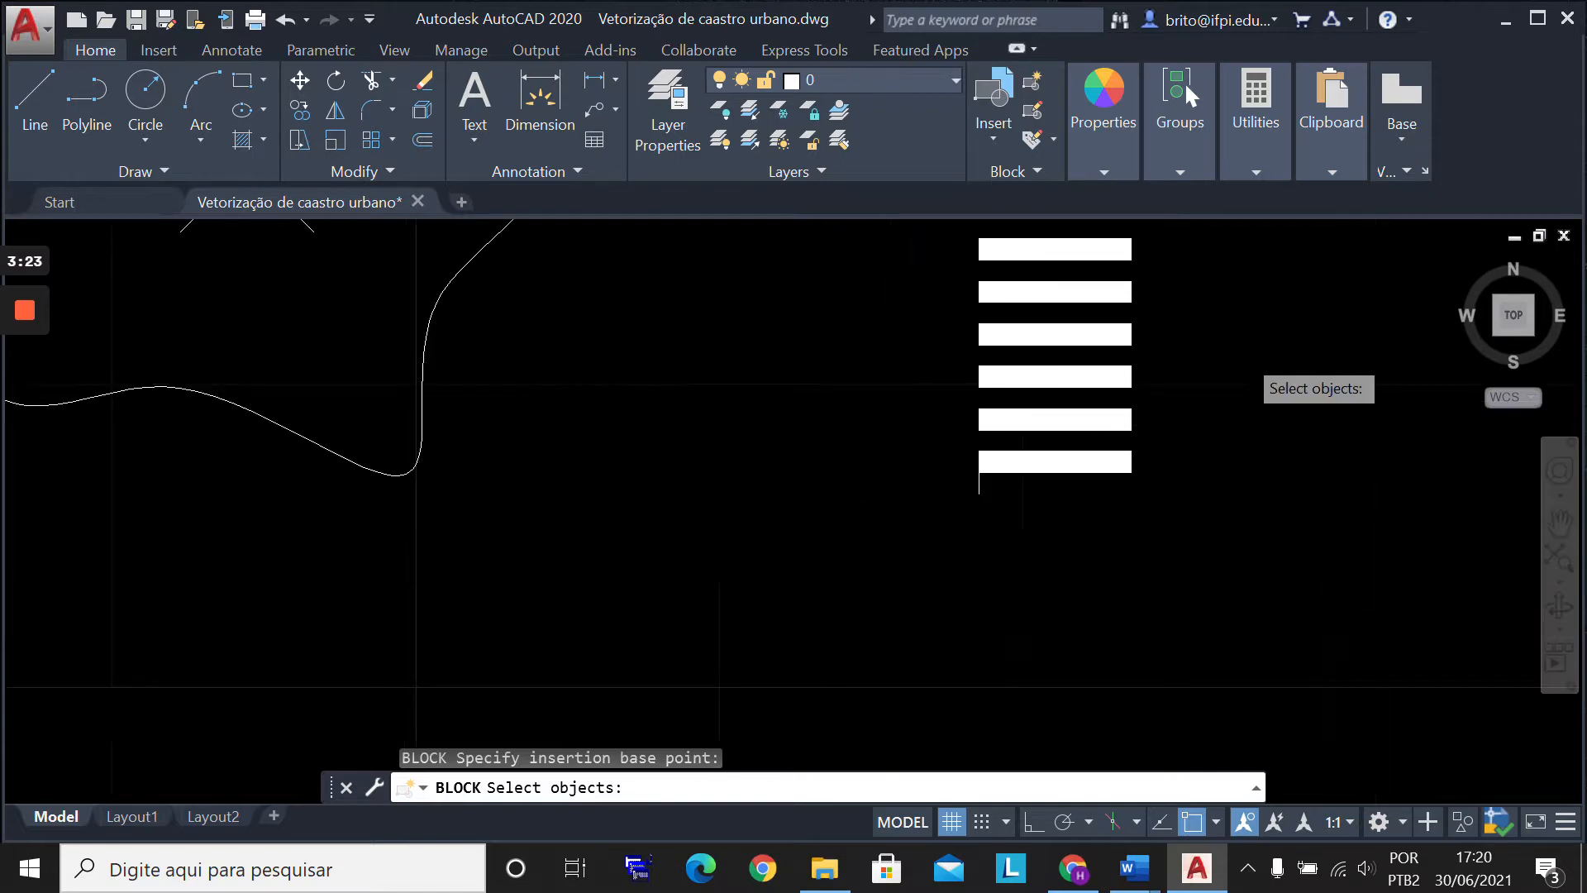
click(1559, 521)
mouse_move(1332, 336)
mouse_down()
mouse_move(1168, 637)
mouse_move(1138, 566)
mouse_up()
right_click(1138, 566)
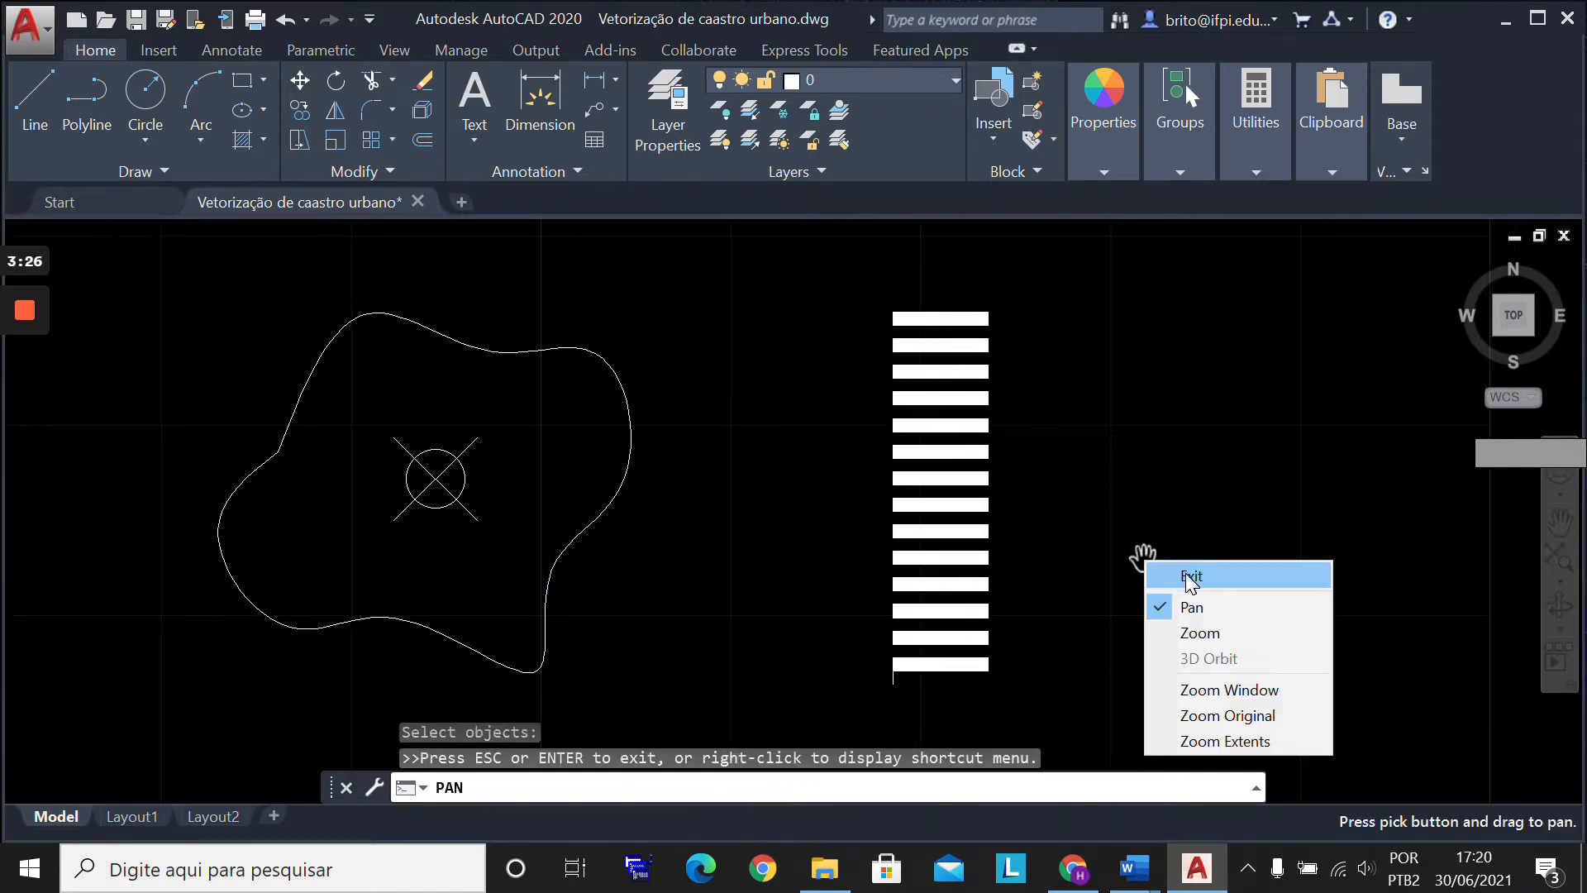
click(1157, 573)
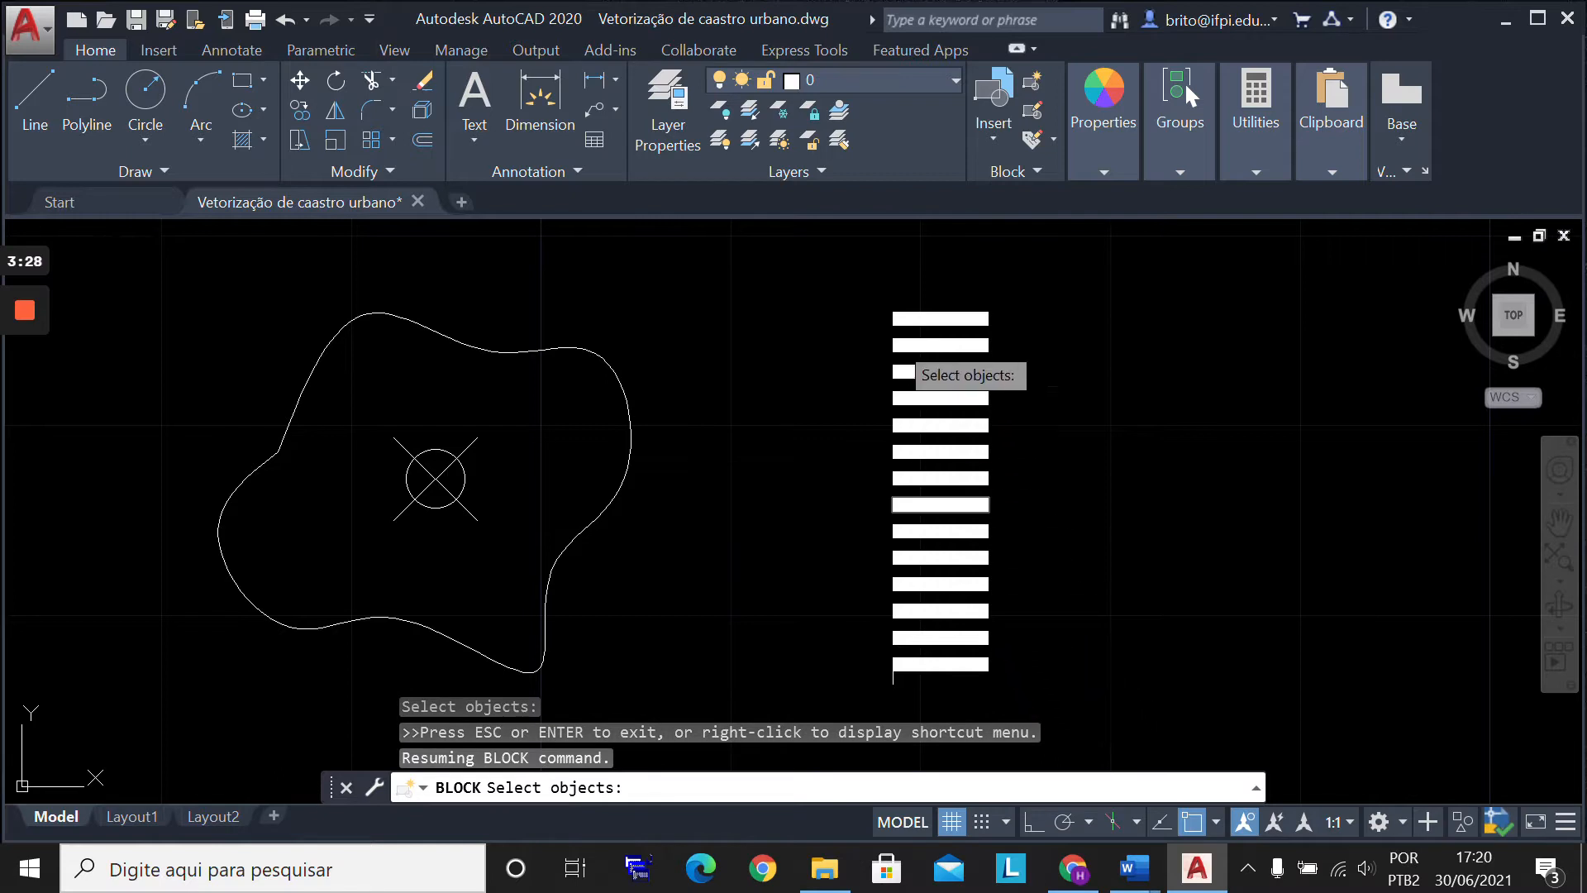
click(869, 287)
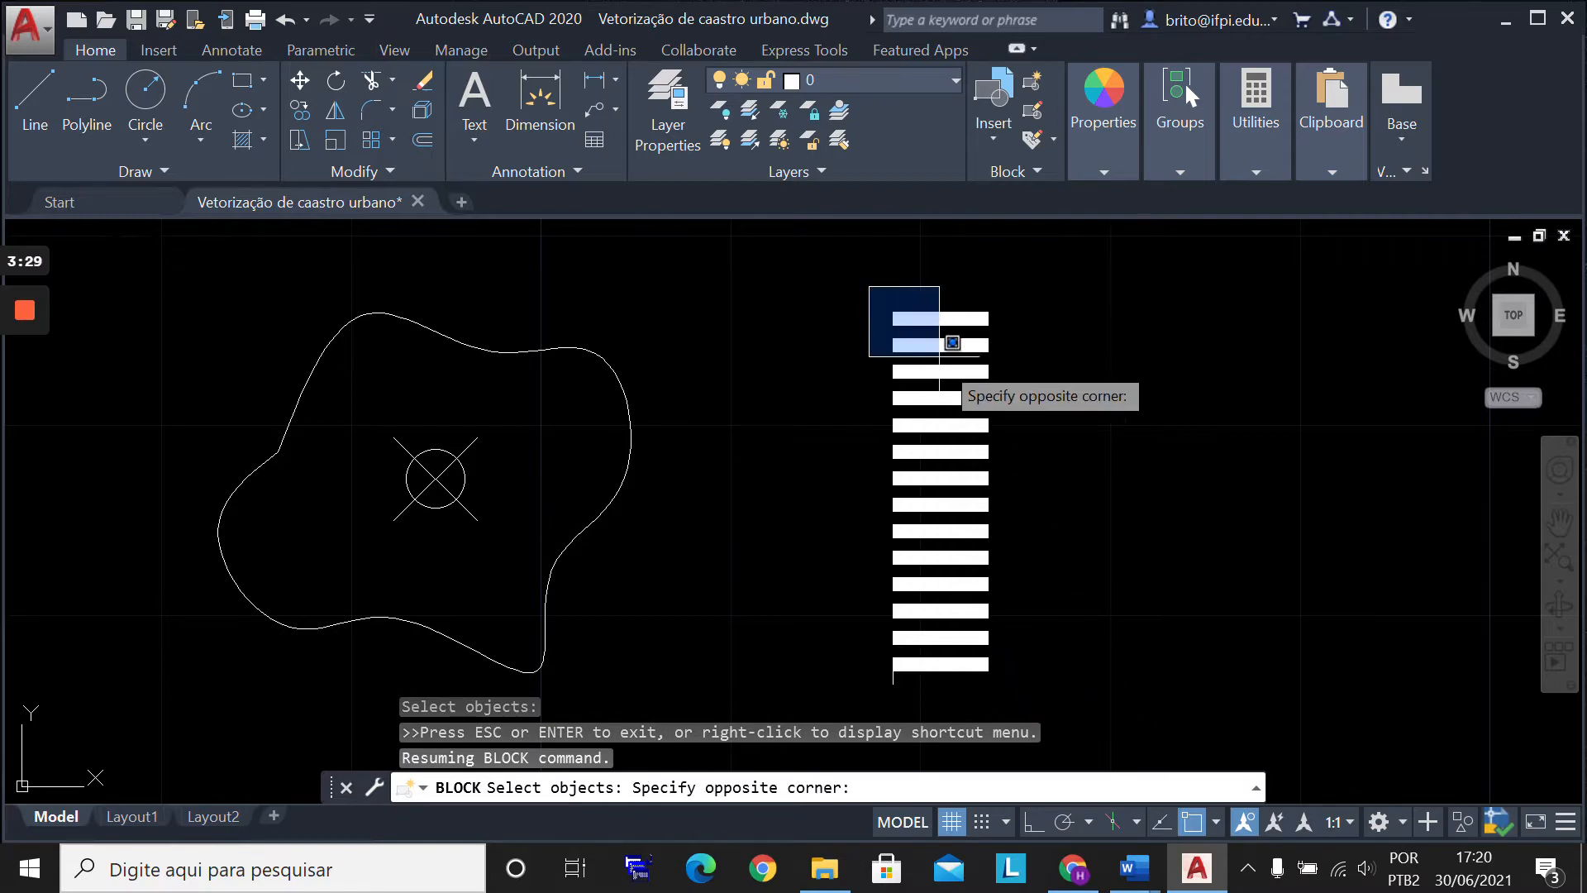
click(1032, 673)
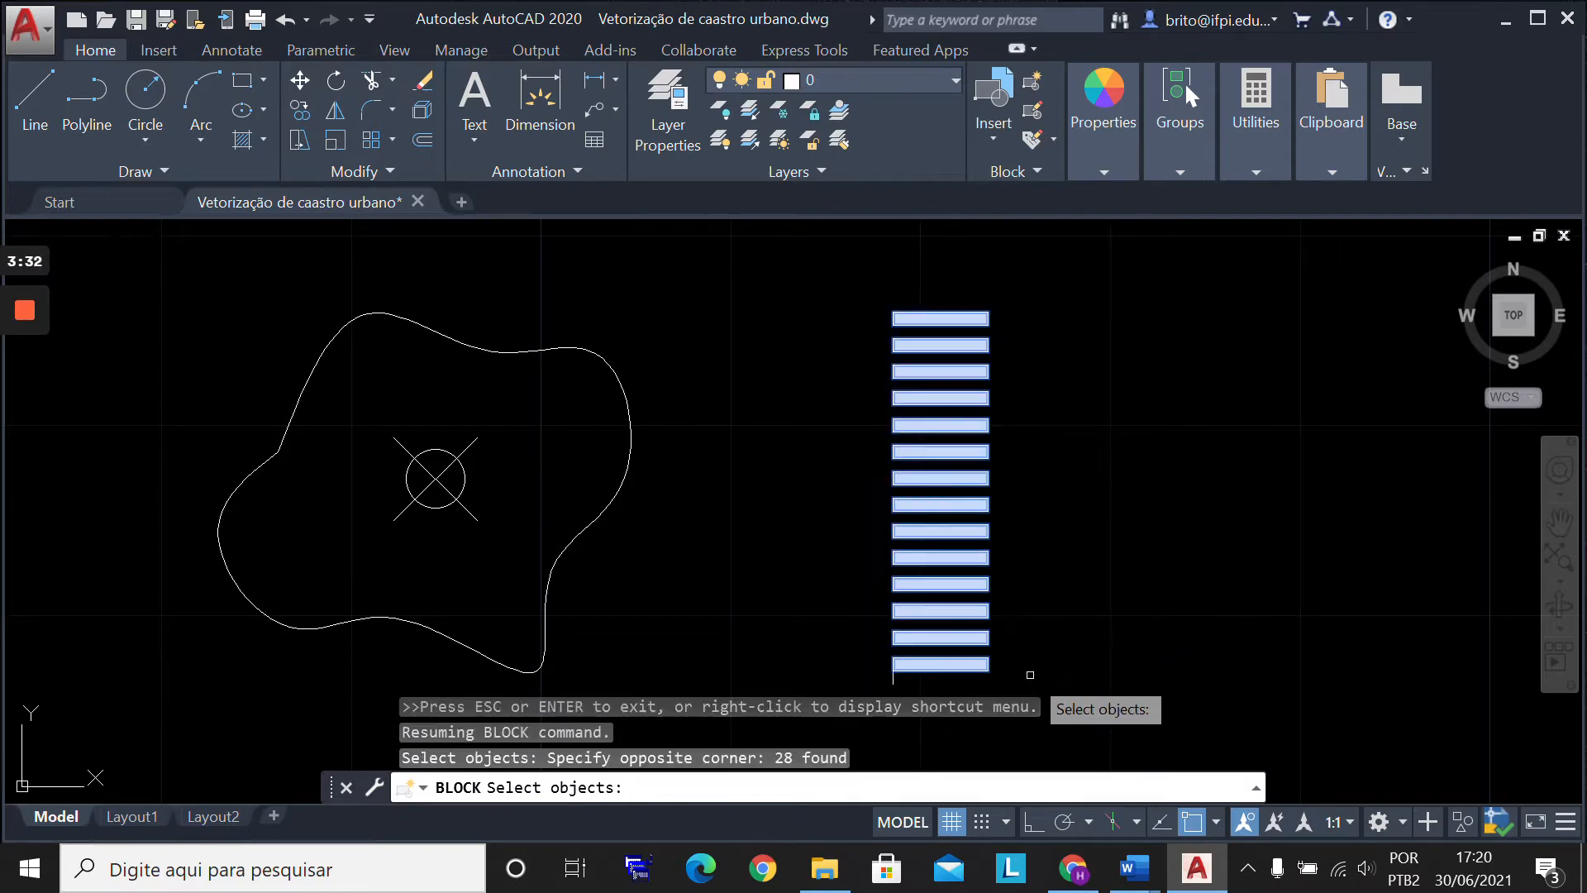
scroll(924, 688, up, 4)
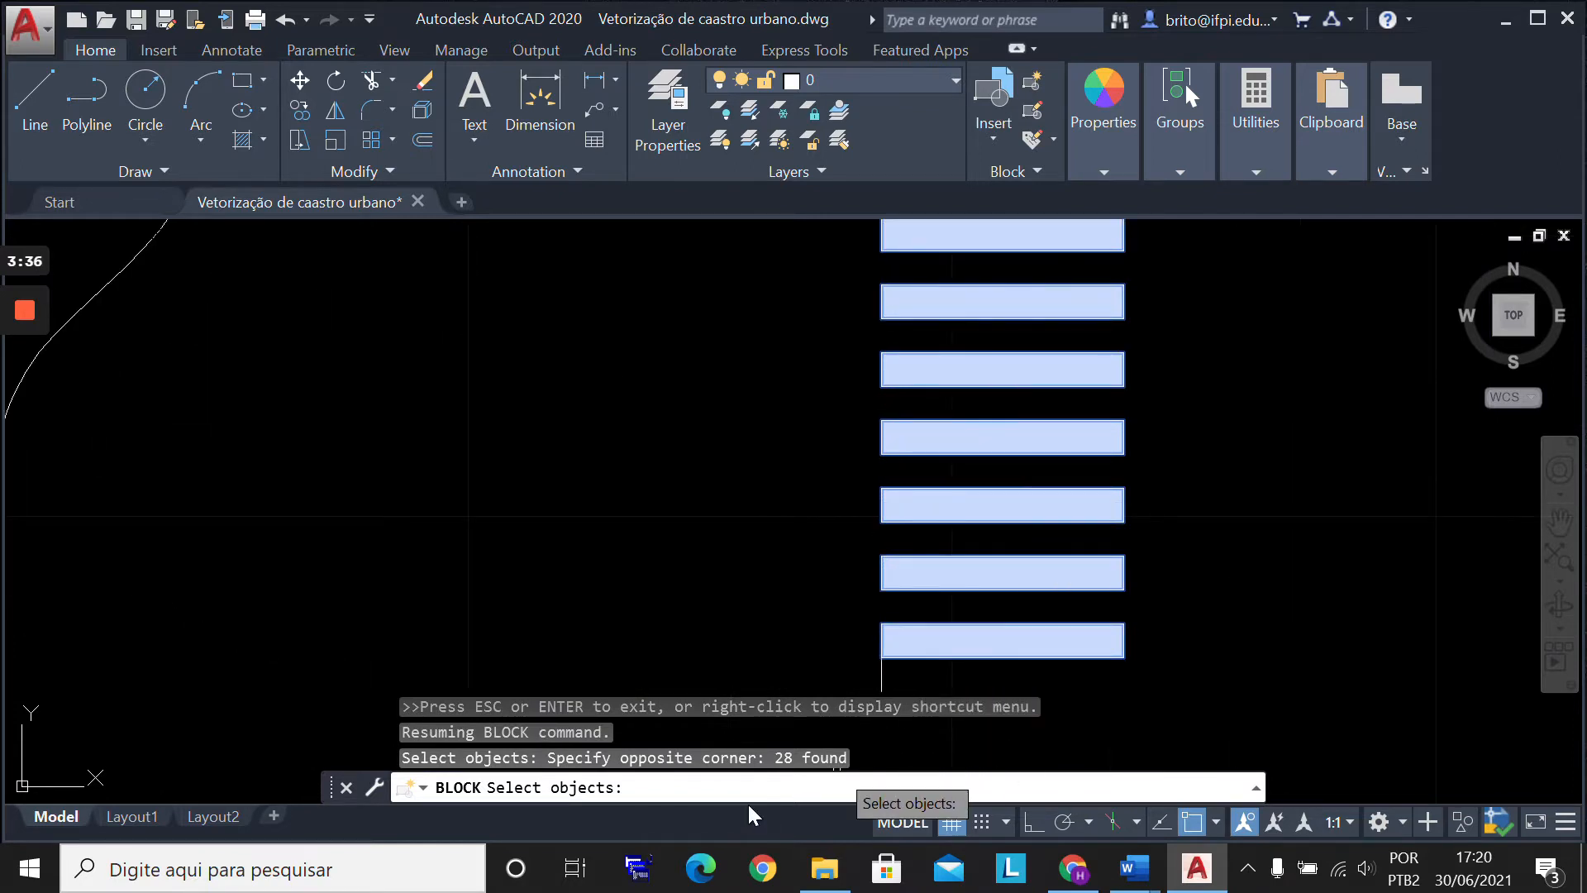
key(Return)
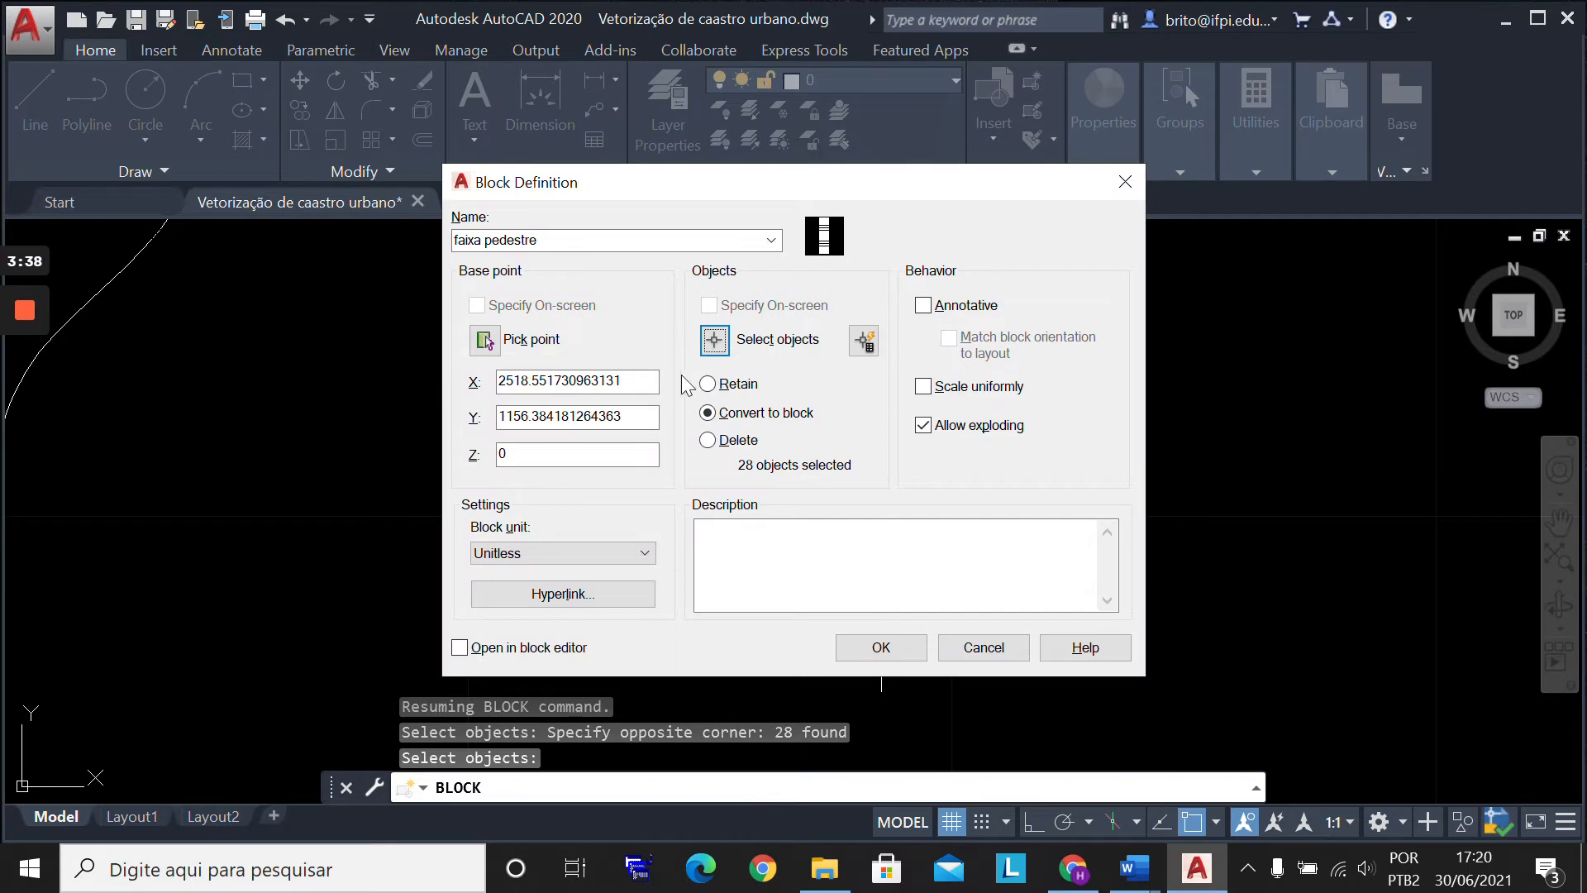
Step: Set the source objects to Retain and create the crosswalk block
click(738, 385)
click(758, 417)
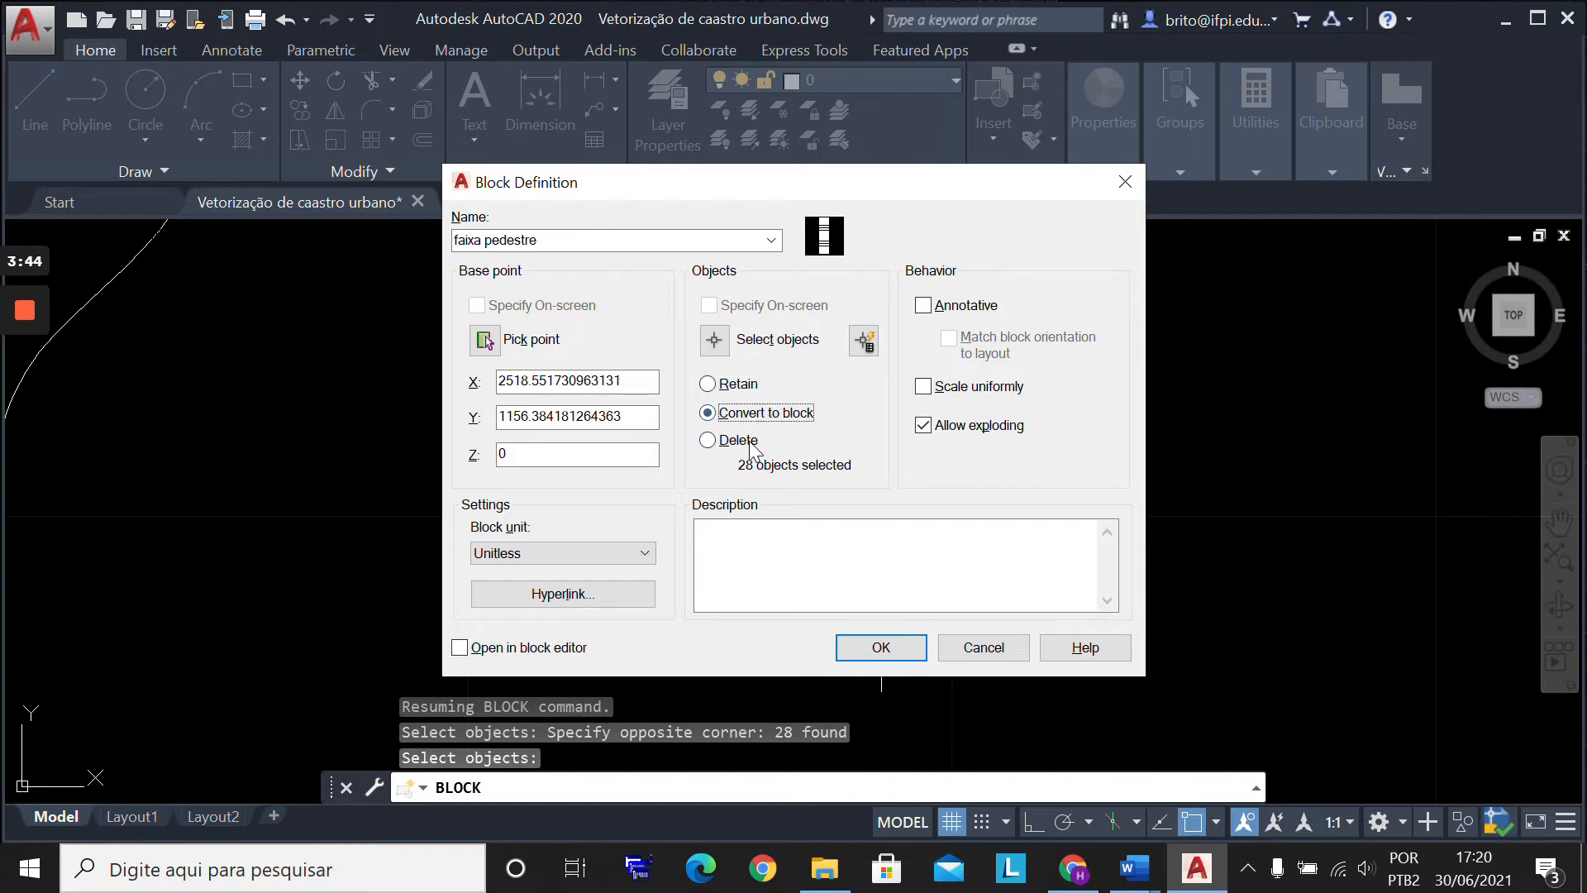
click(750, 441)
click(740, 385)
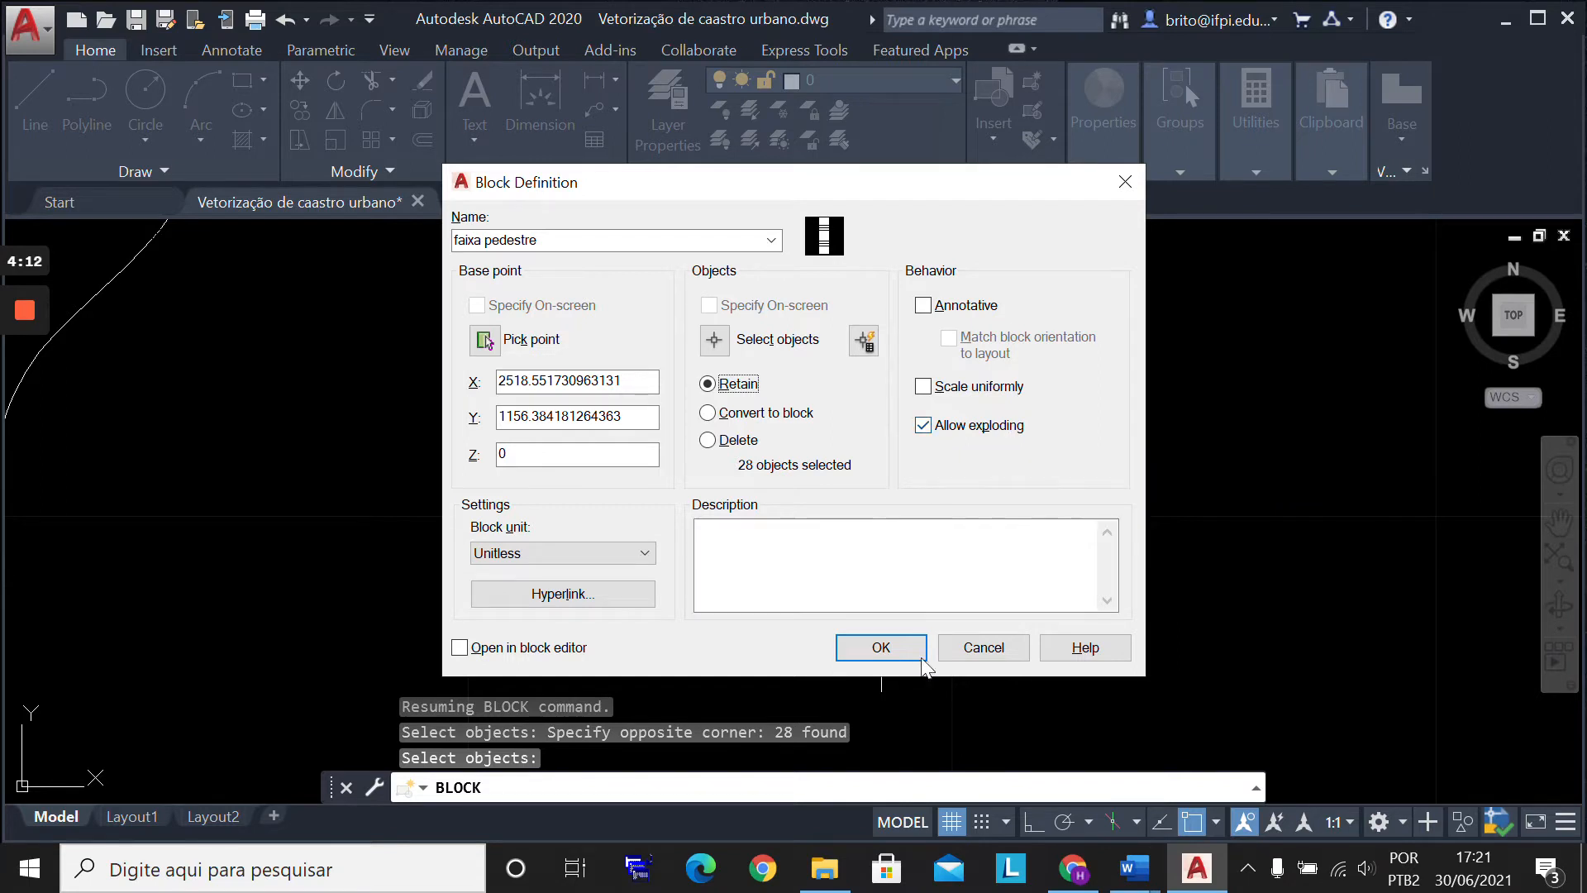
click(895, 658)
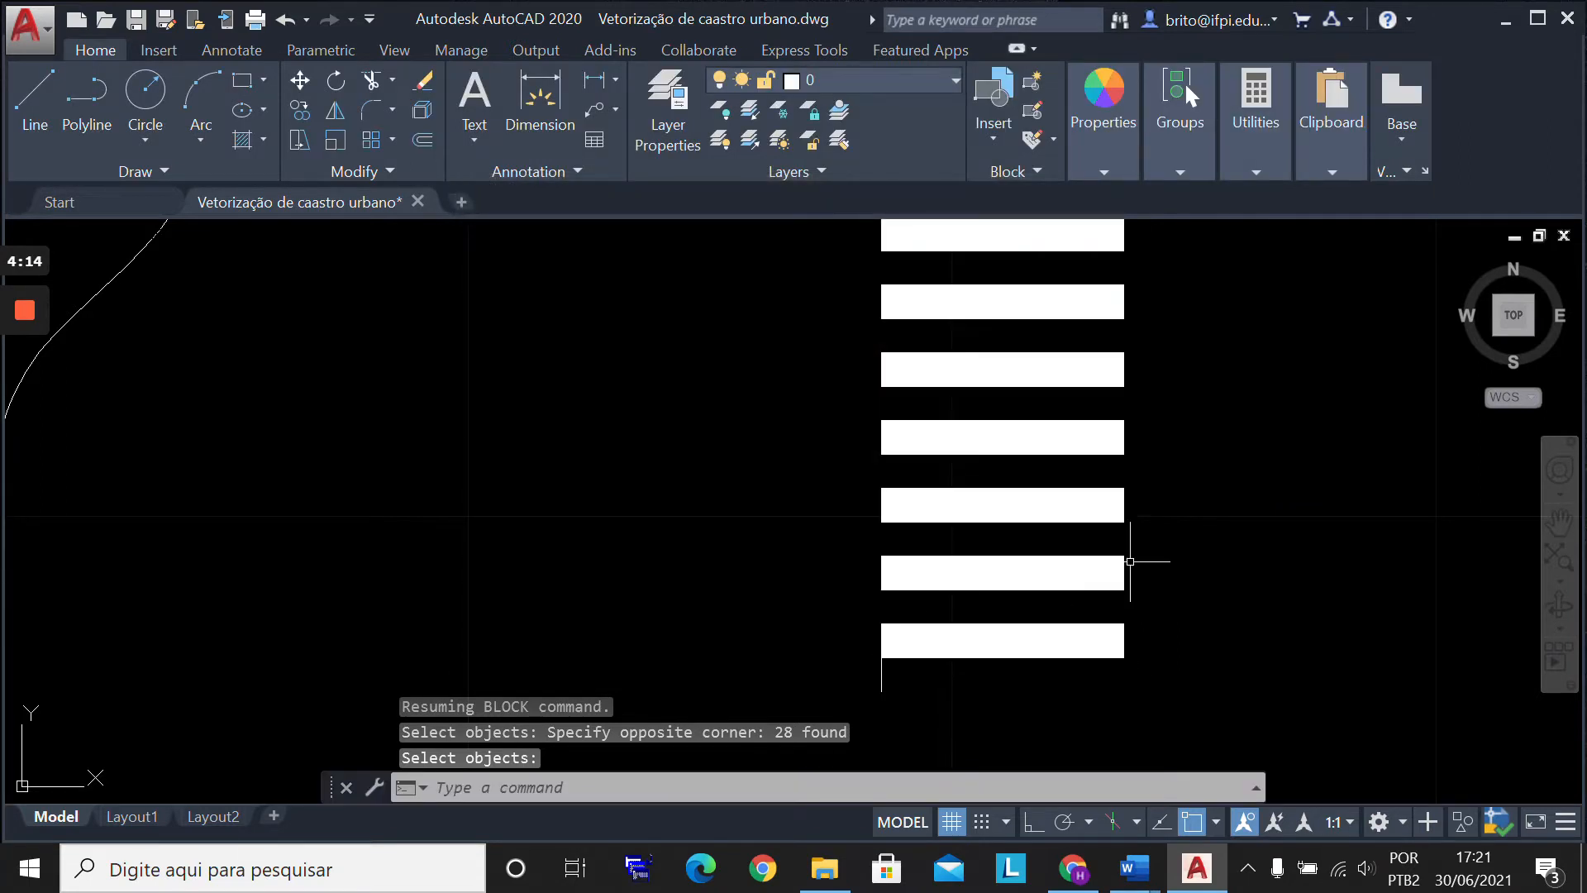
Step: Choose the "faixa pedestre" block for insertion into the street plan
scroll(1169, 316, down, 2)
scroll(1169, 315, down, 2)
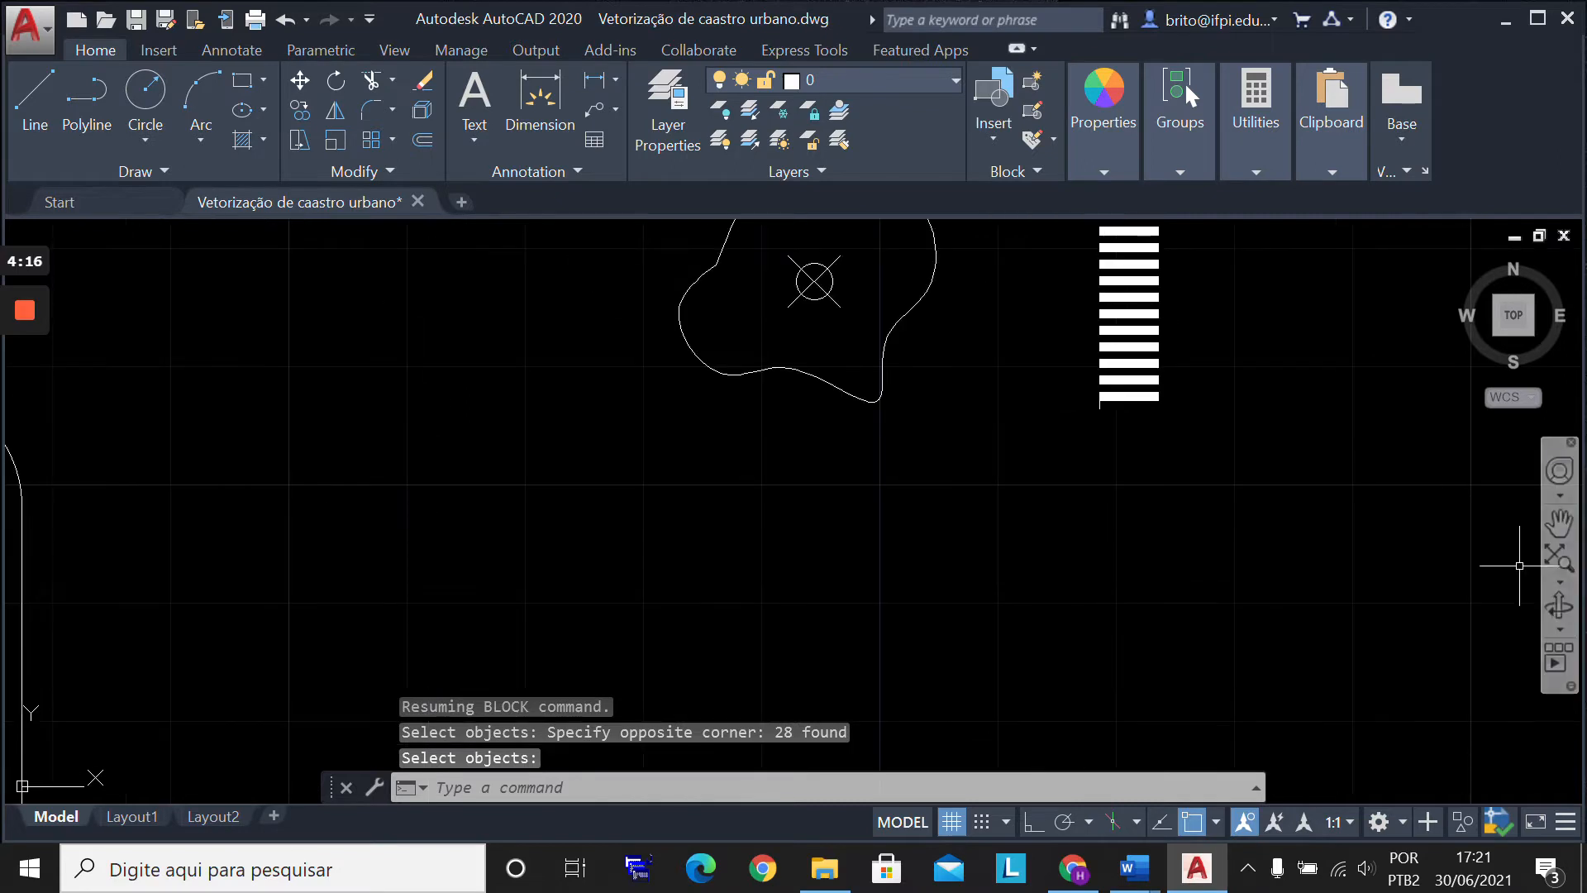
click(1559, 523)
drag(1121, 390, 971, 562)
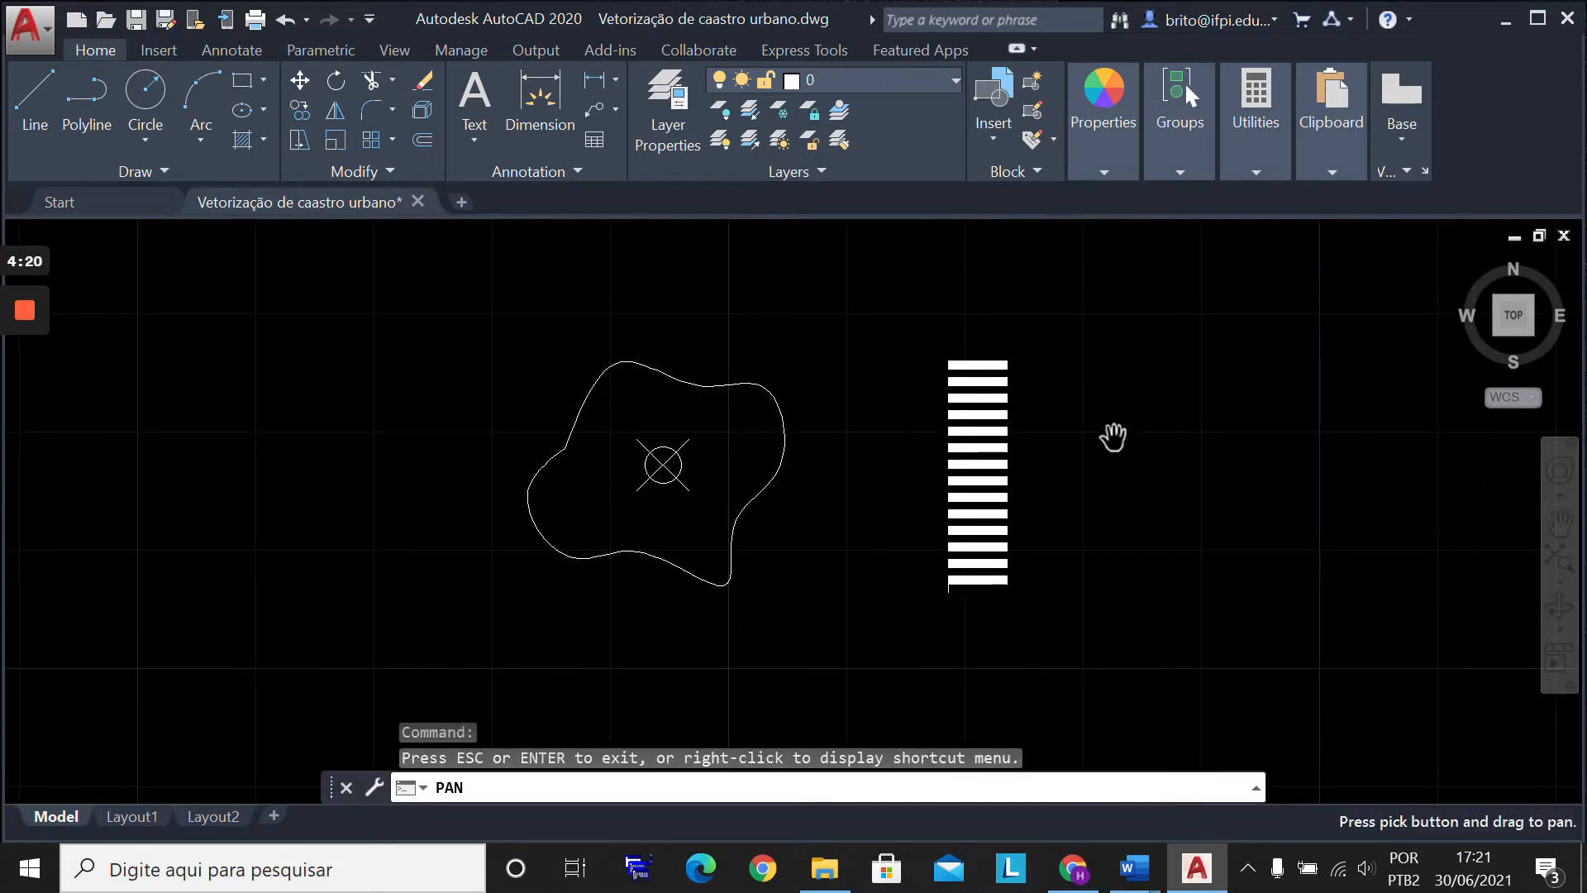
key(Escape)
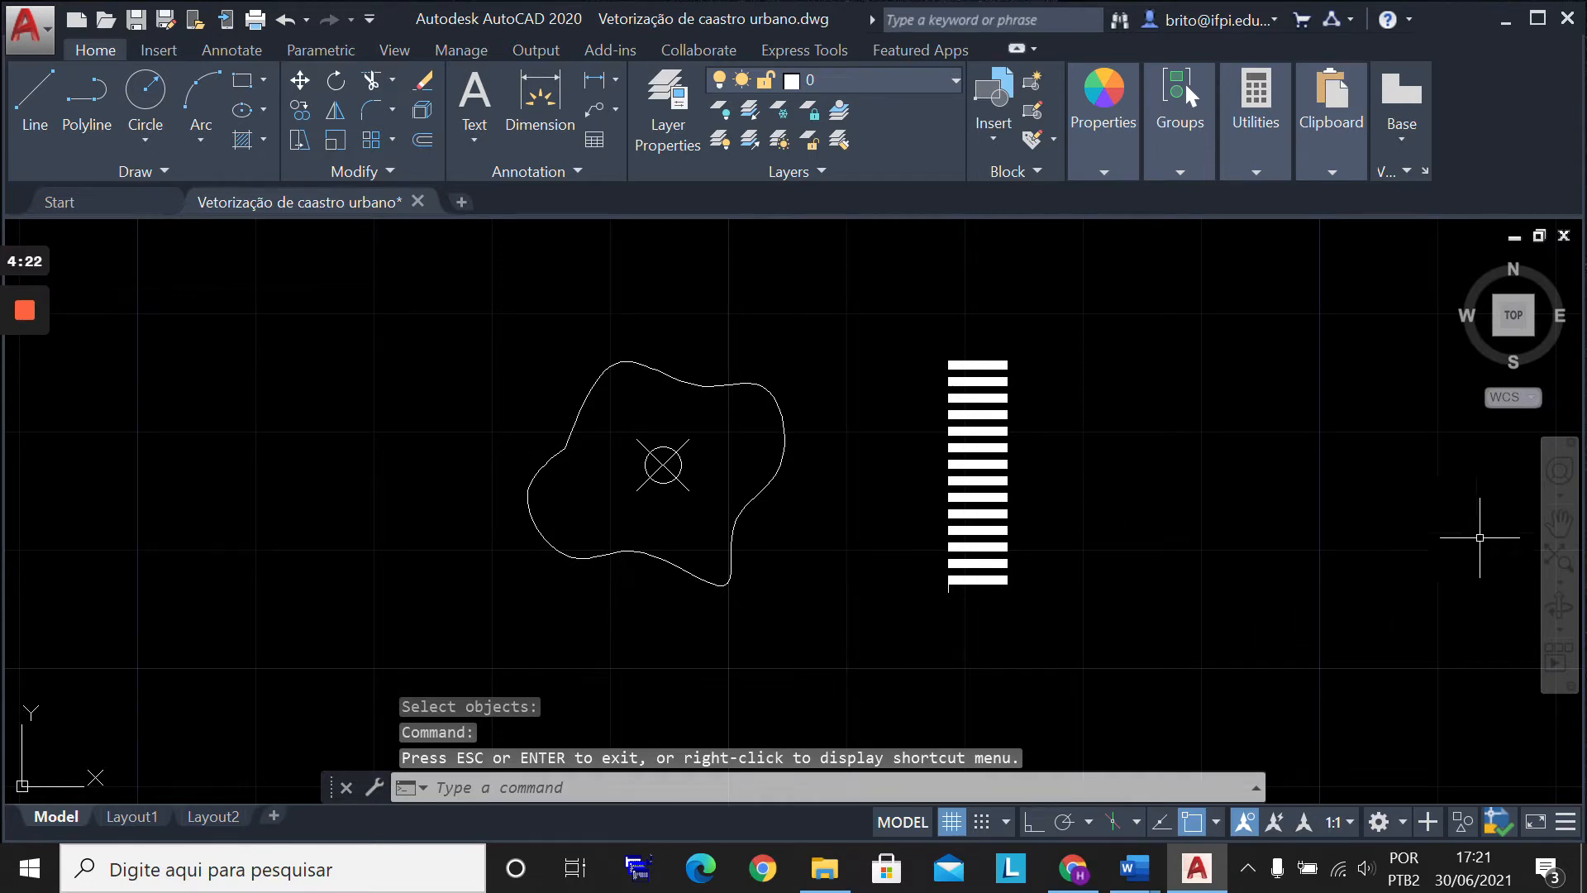
click(1554, 524)
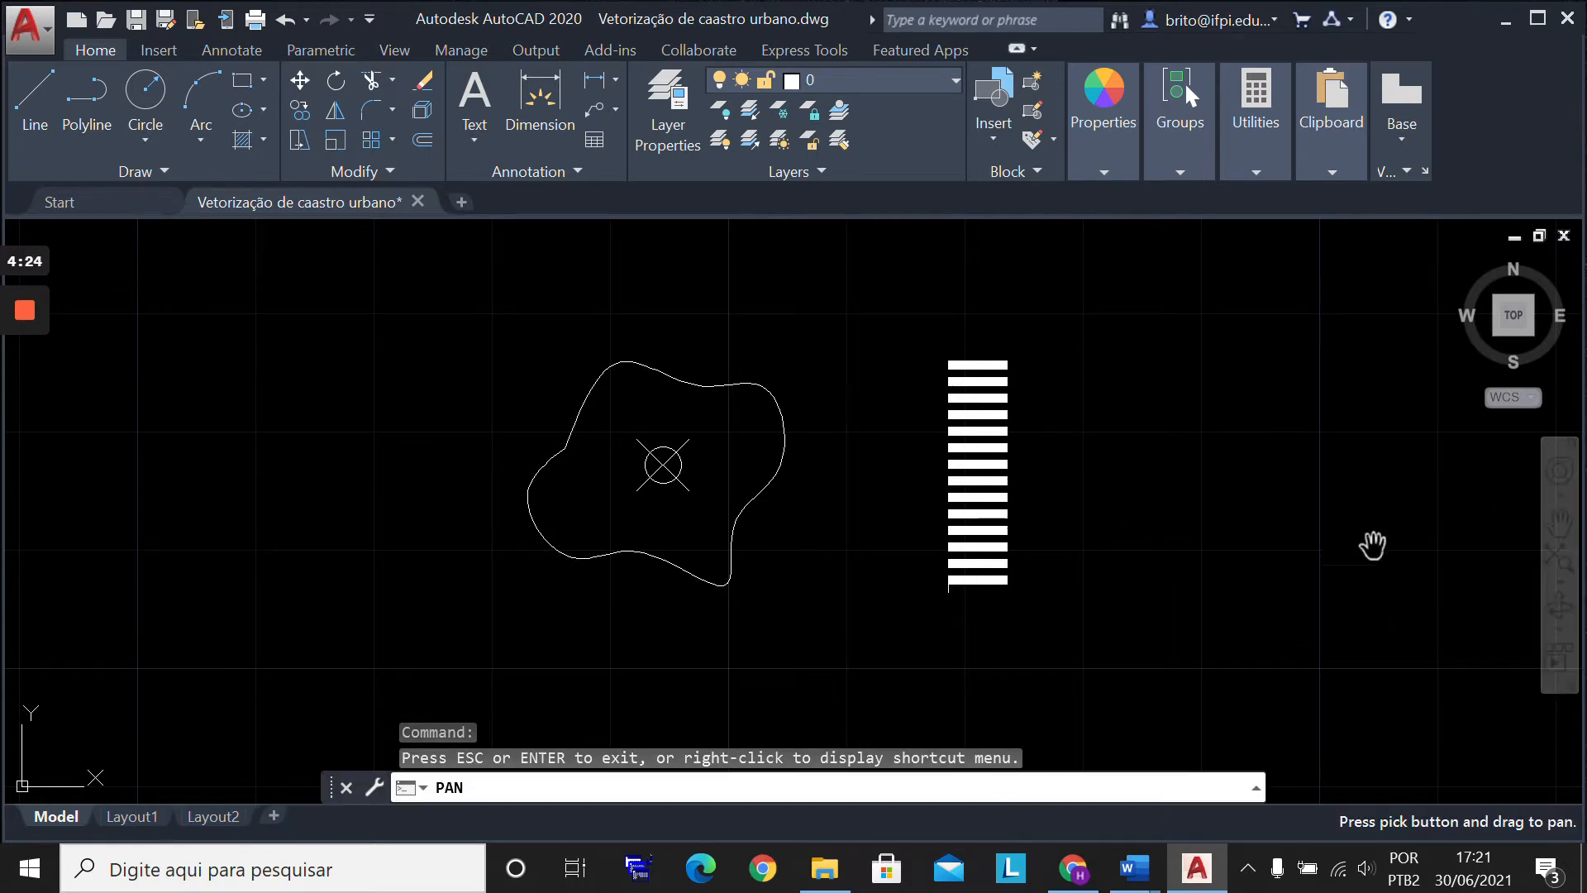
drag(567, 416, 1149, 450)
drag(632, 469, 824, 470)
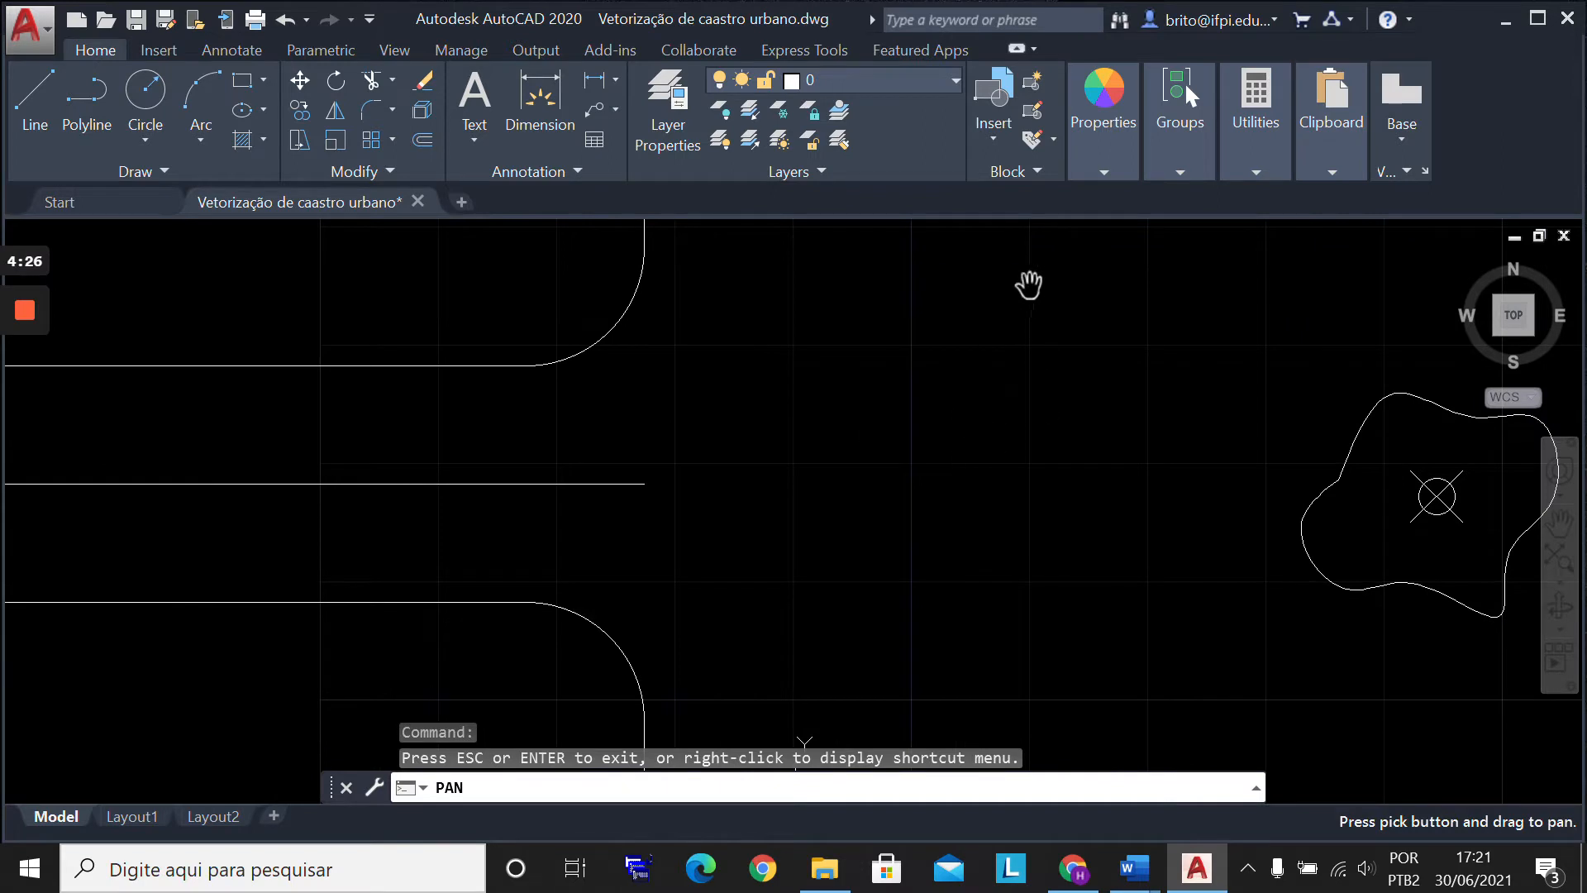
click(995, 129)
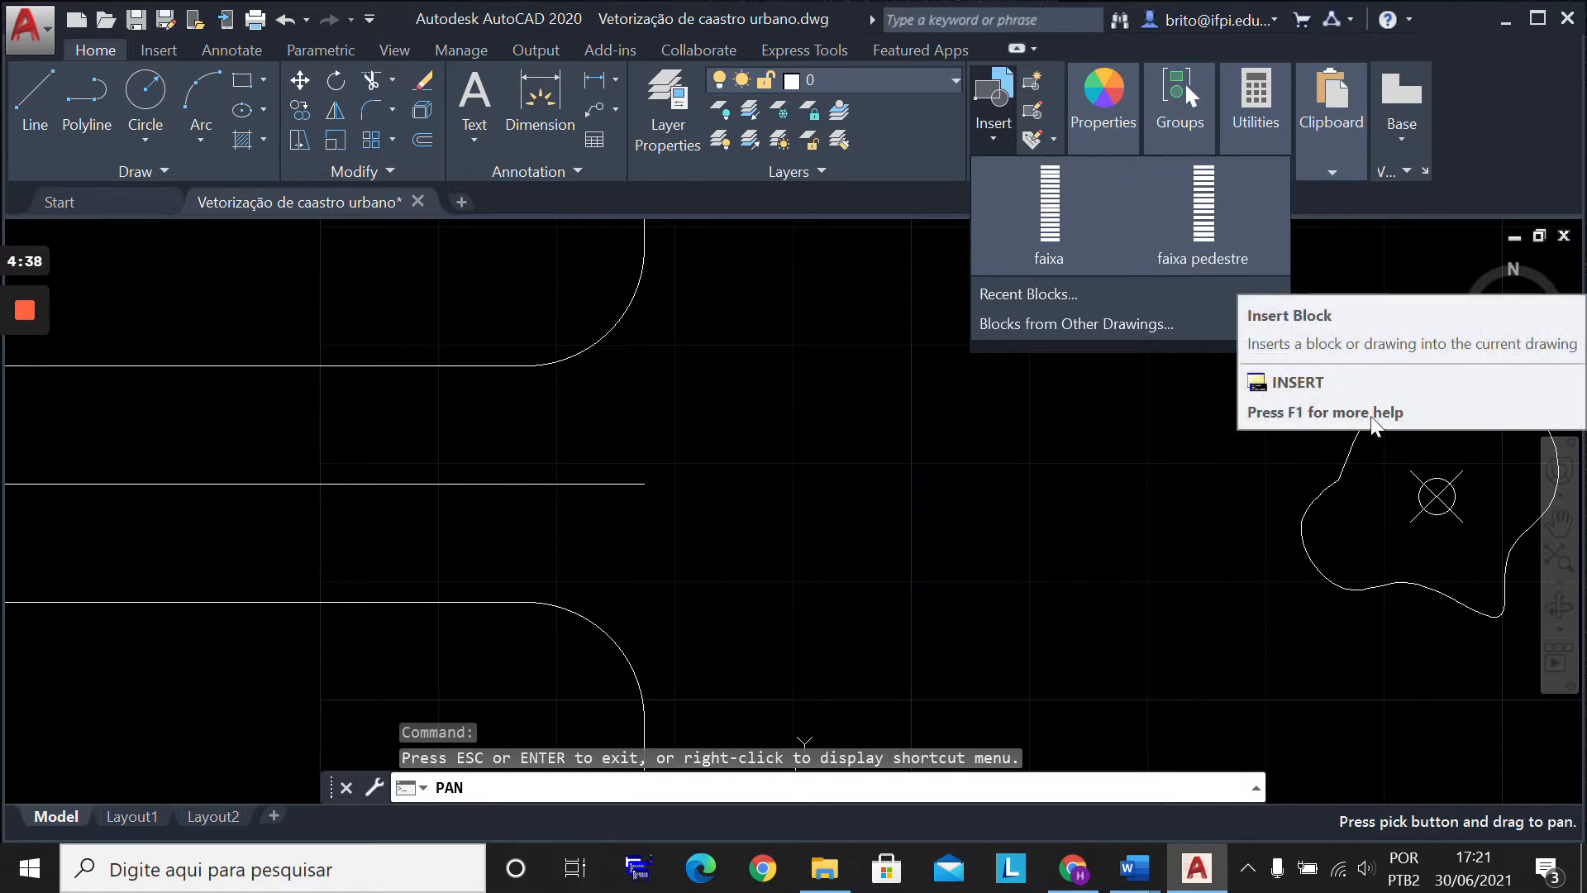
click(1243, 245)
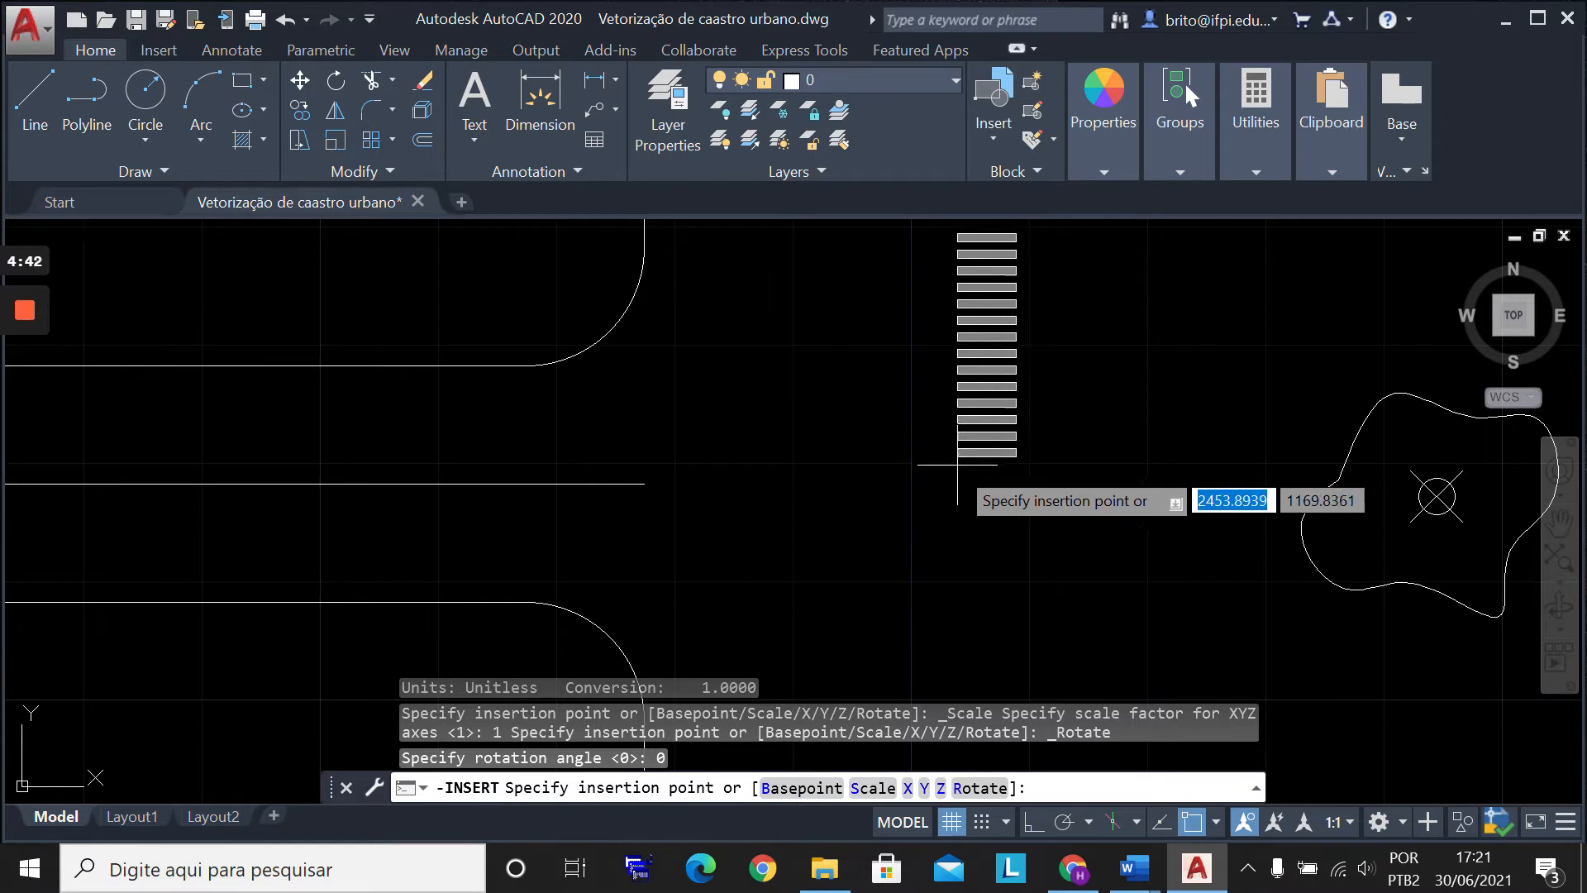
Step: Place the crosswalk block across the horizontal street between the right-hand blocks, with its base point on the lower curb line
click(1558, 522)
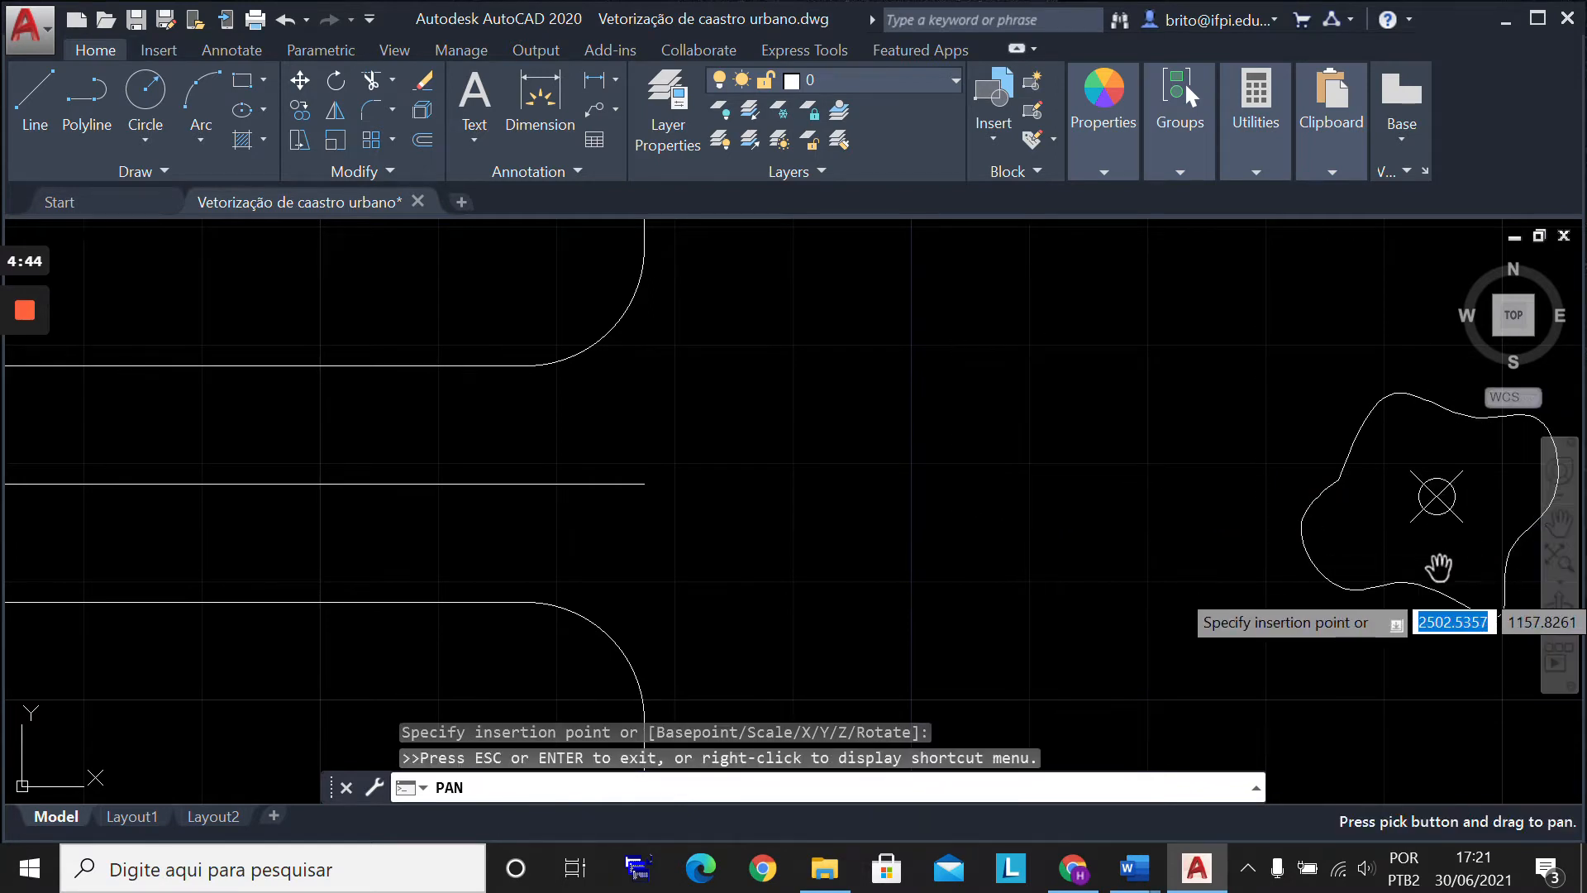
drag(1439, 567, 712, 524)
scroll(954, 588, up, 5)
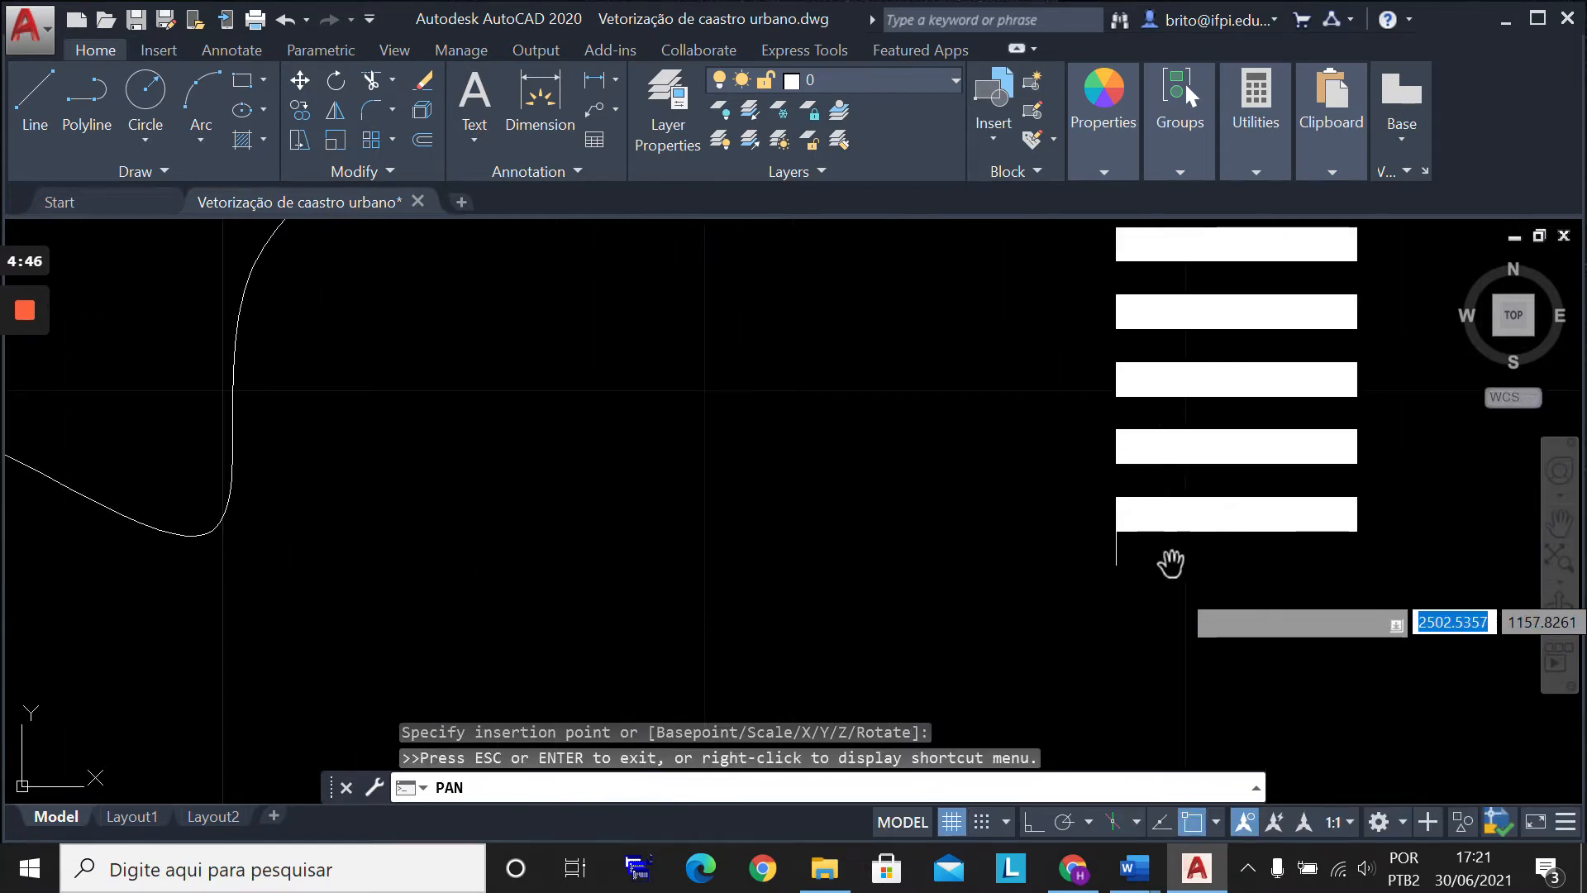
scroll(871, 520, down, 5)
drag(248, 486, 890, 560)
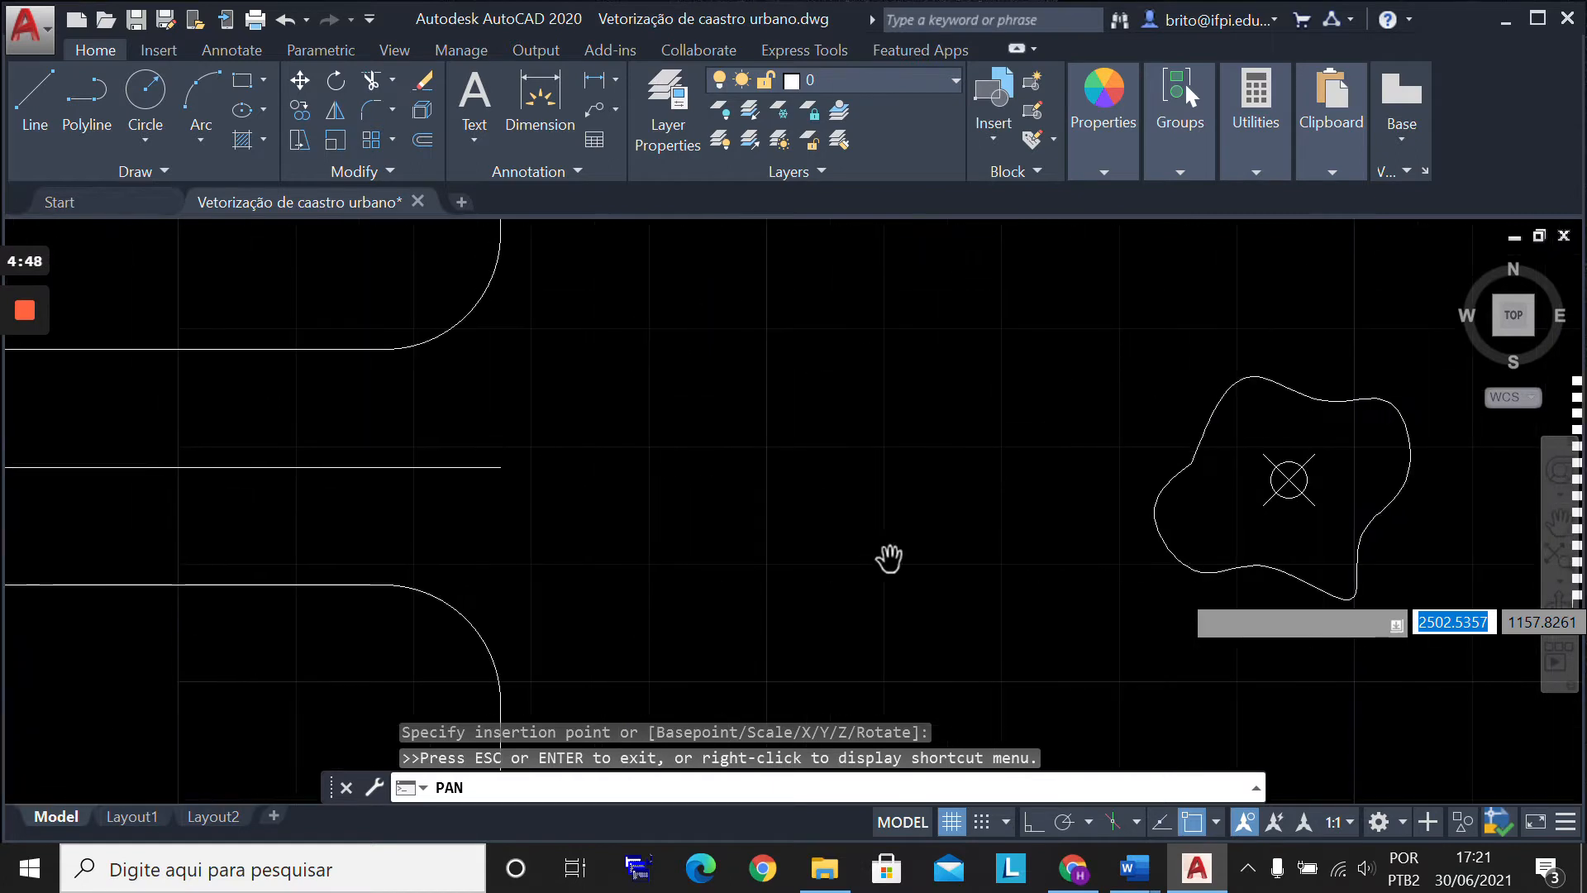
drag(644, 512, 1052, 514)
scroll(1052, 514, down, 3)
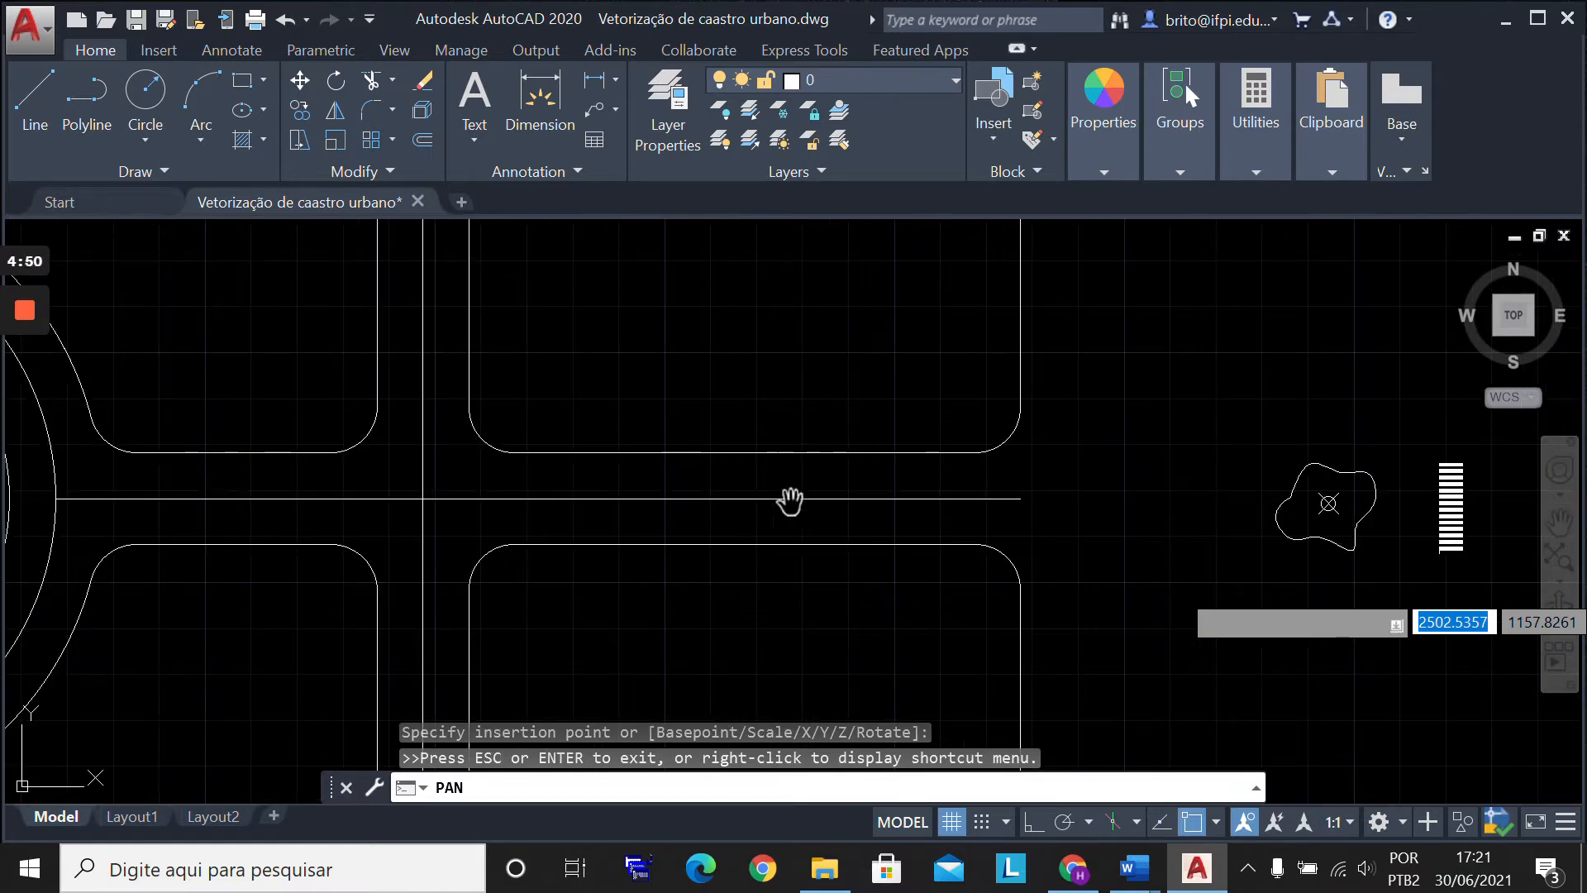
right_click(769, 496)
click(814, 514)
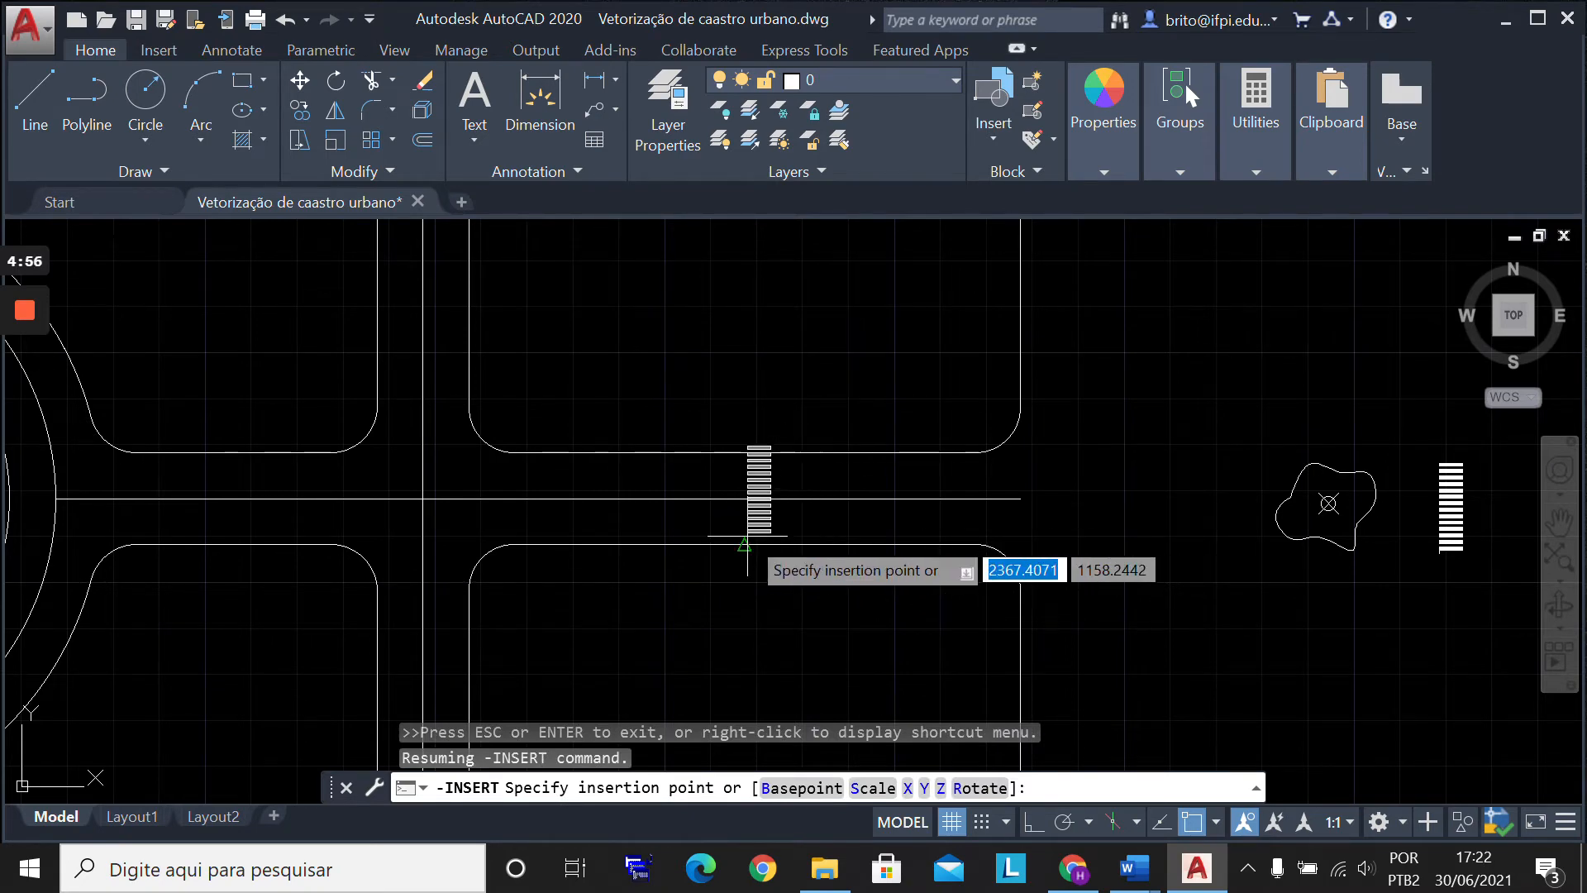
scroll(755, 538, up, 4)
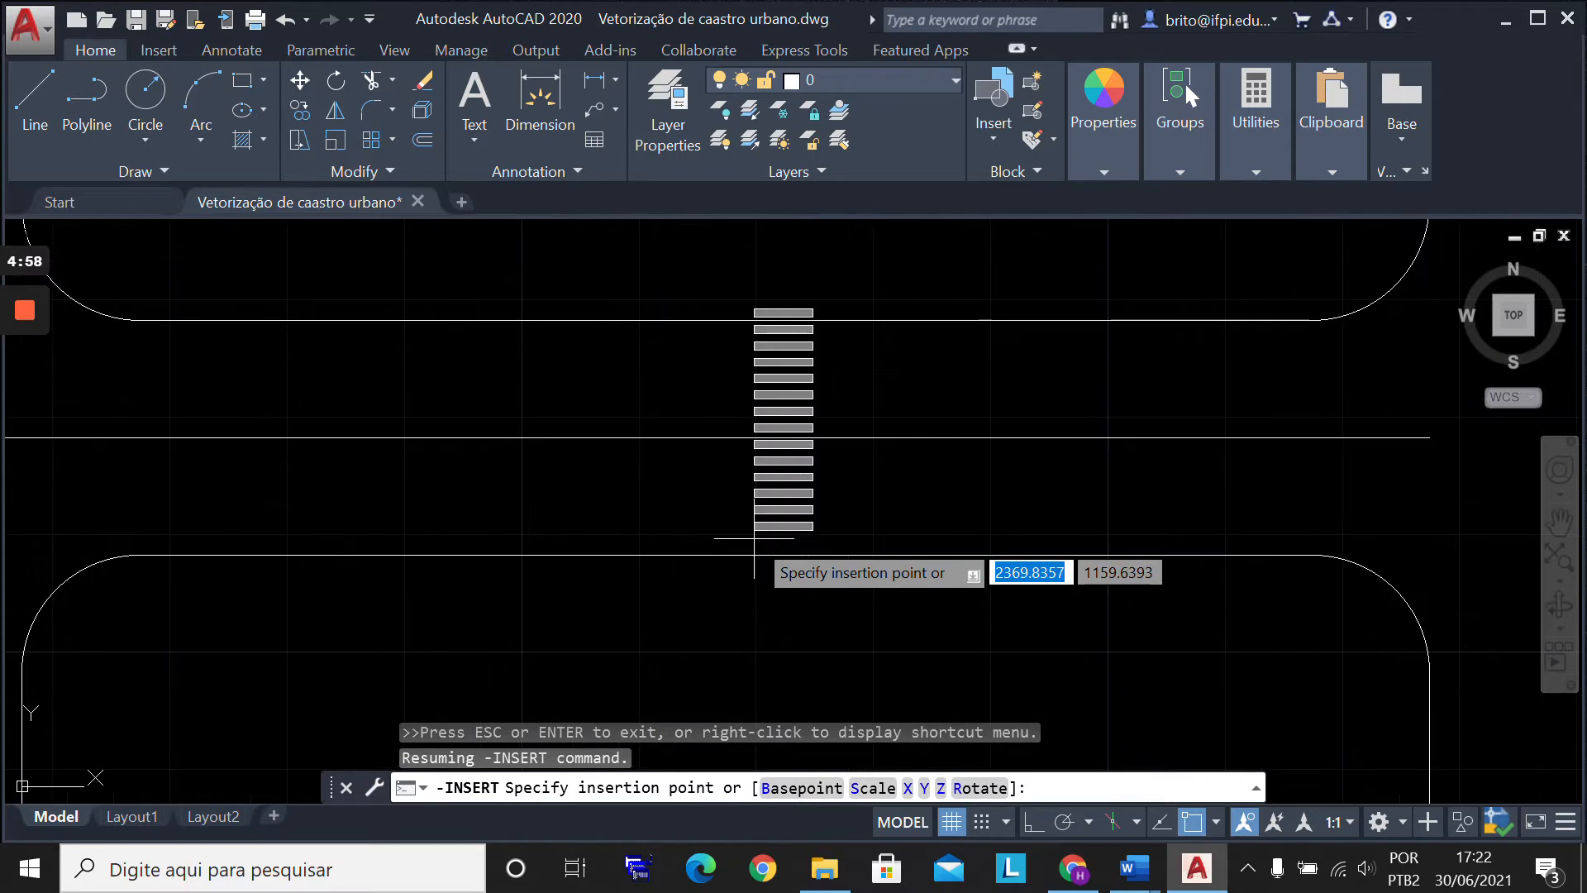
click(740, 554)
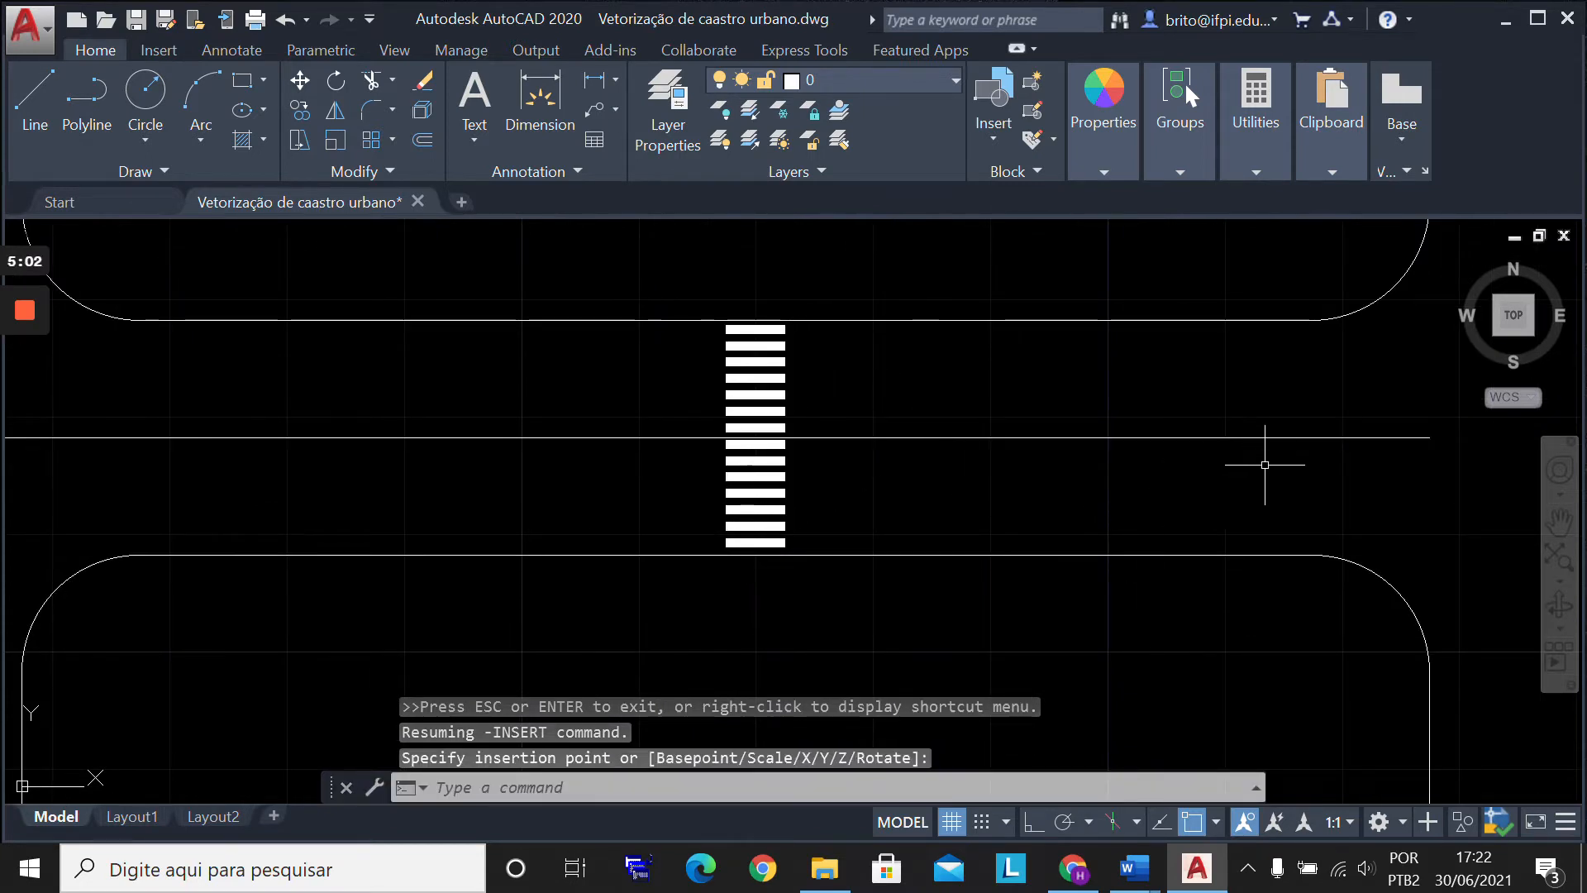
Step: Select the inserted crosswalk block and a single stripe of the original crosswalk to compare how each one is selected
click(848, 372)
click(778, 398)
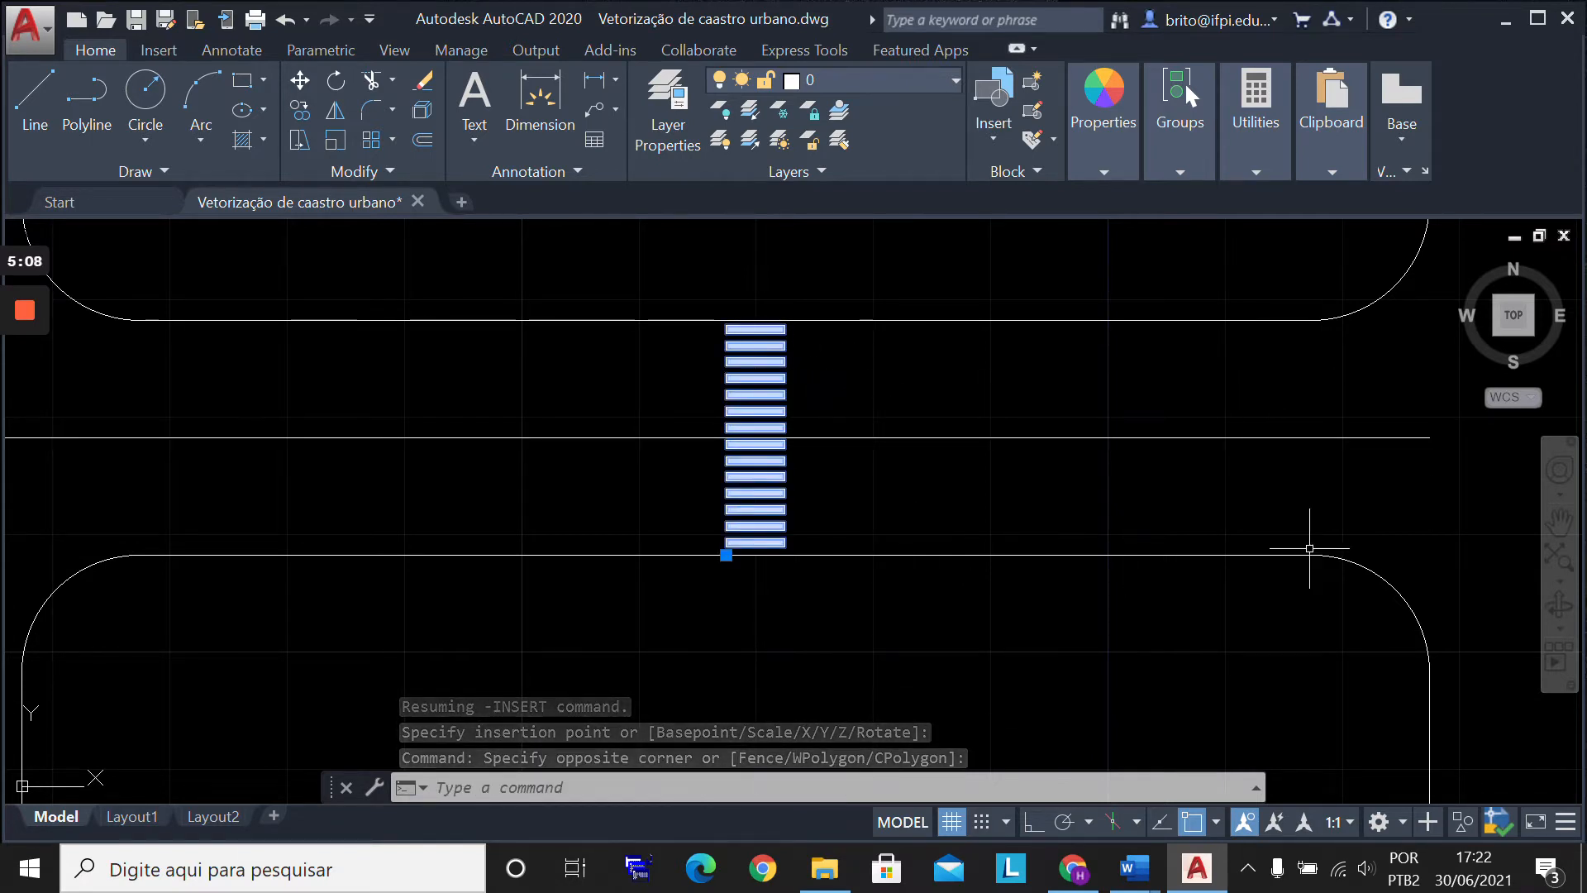
click(1559, 524)
scroll(1447, 570, down, 4)
drag(1403, 570, 827, 547)
drag(1174, 568, 931, 574)
scroll(1107, 487, up, 5)
right_click(984, 514)
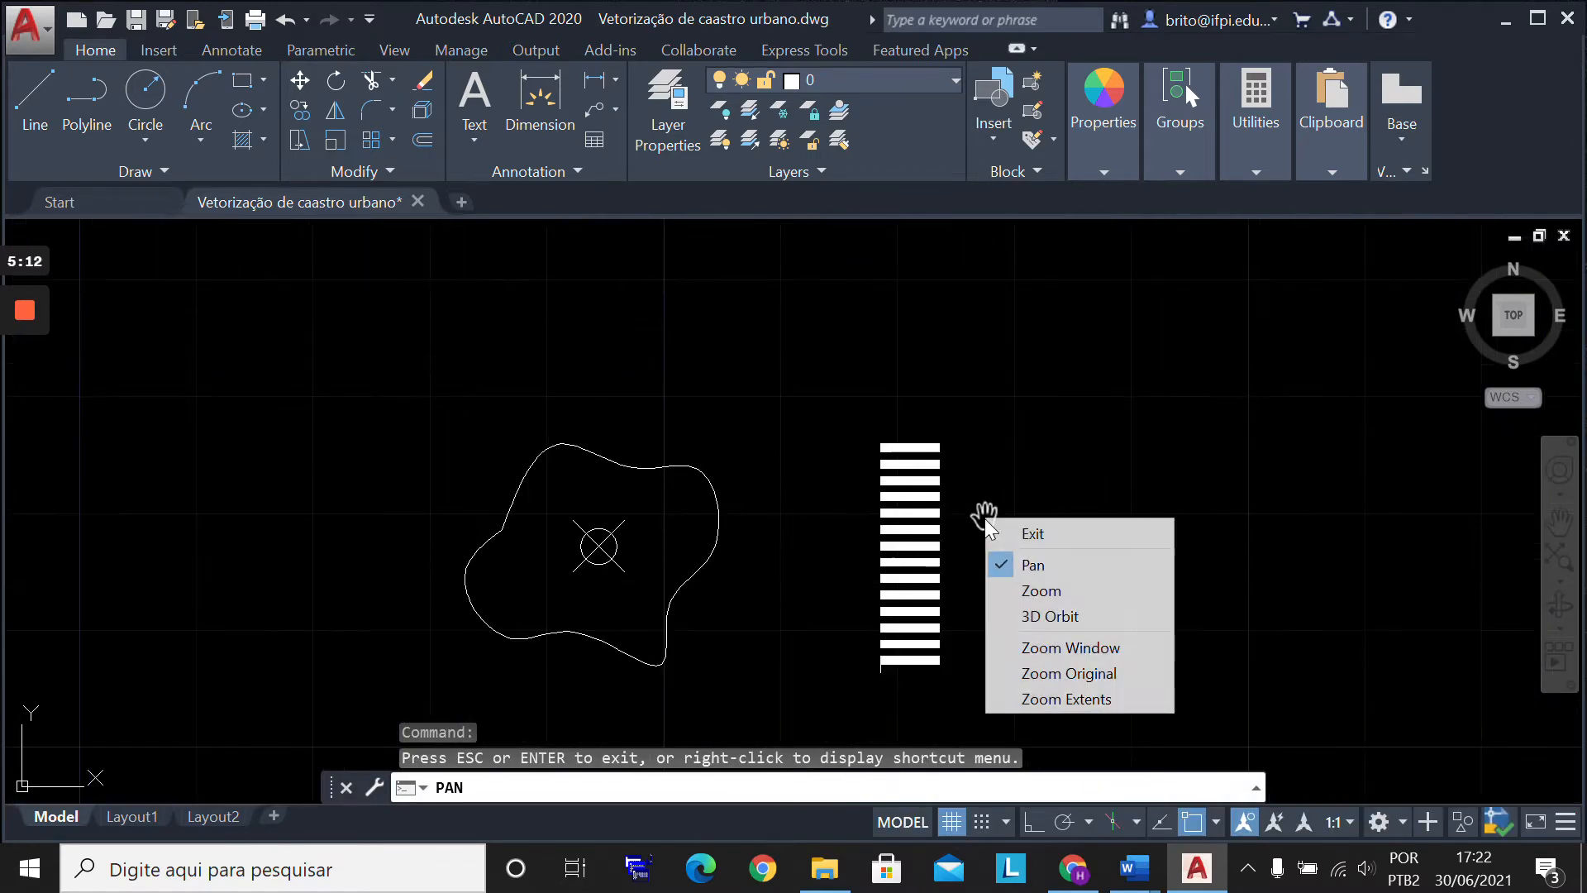
click(1029, 535)
click(949, 524)
click(936, 508)
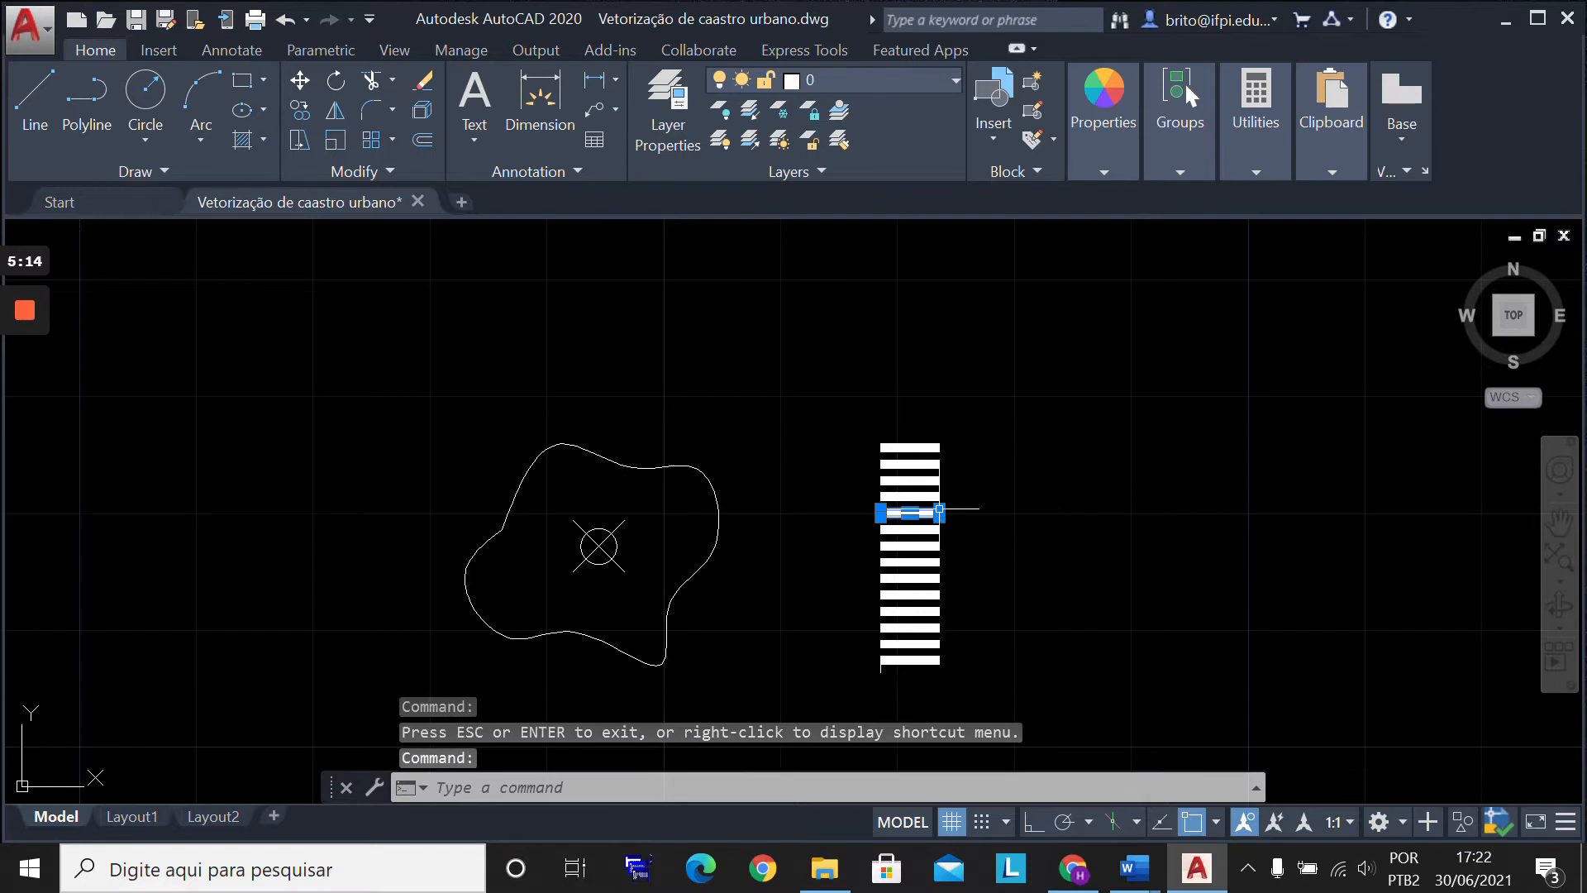
Step: Explode the crosswalk block inserted in the street and select one of its separated stripes
click(1559, 523)
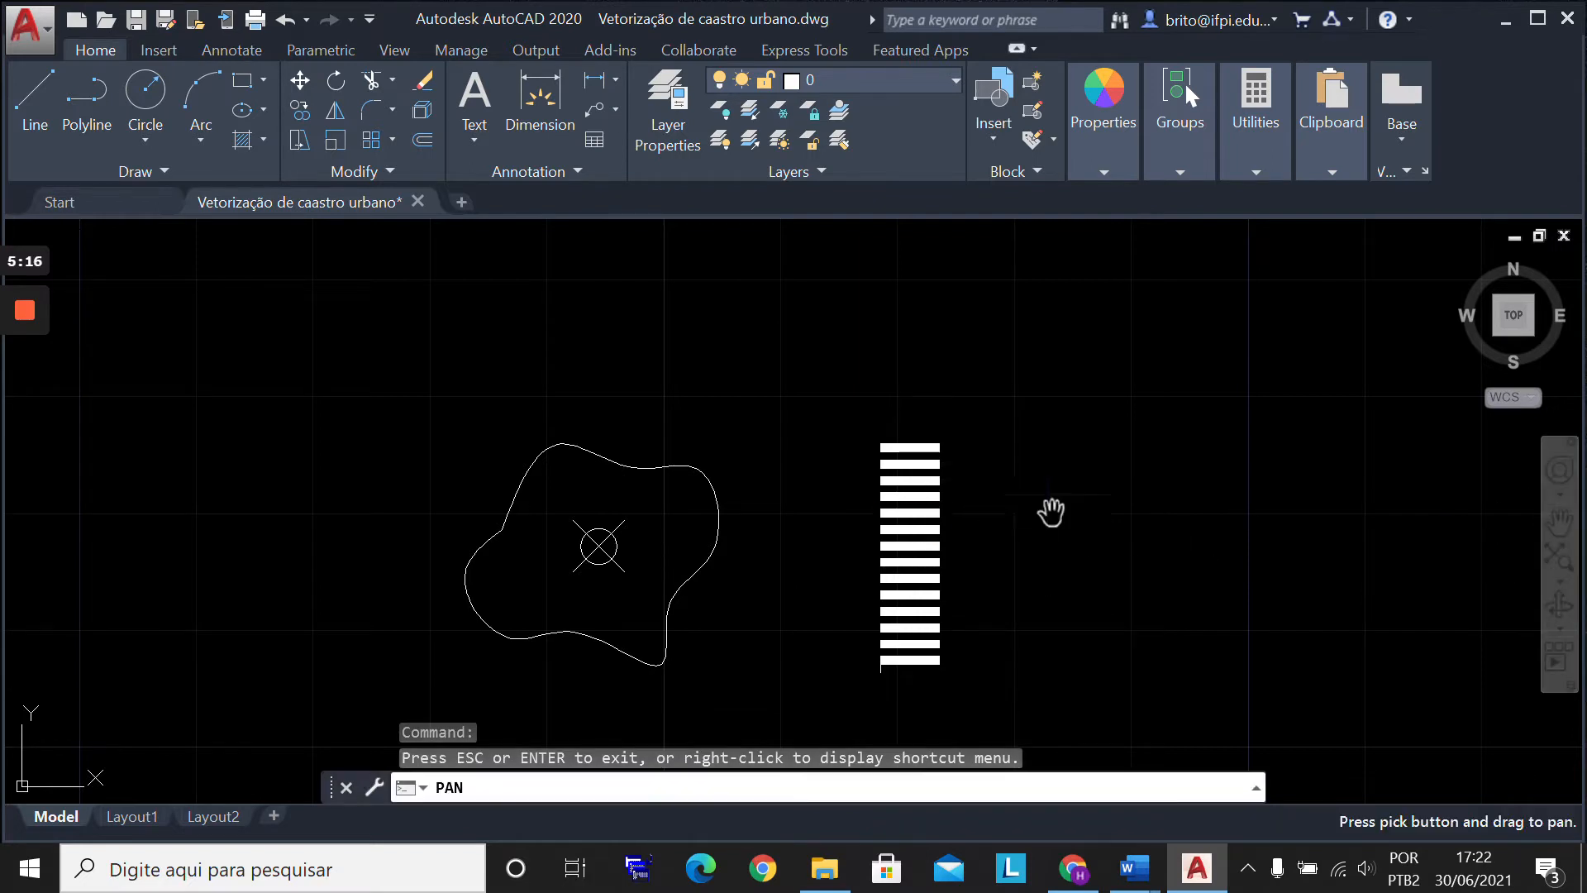
scroll(713, 492, down, 2)
mouse_move(390, 517)
mouse_down()
mouse_move(811, 493)
mouse_move(562, 499)
mouse_up()
drag(361, 503, 529, 491)
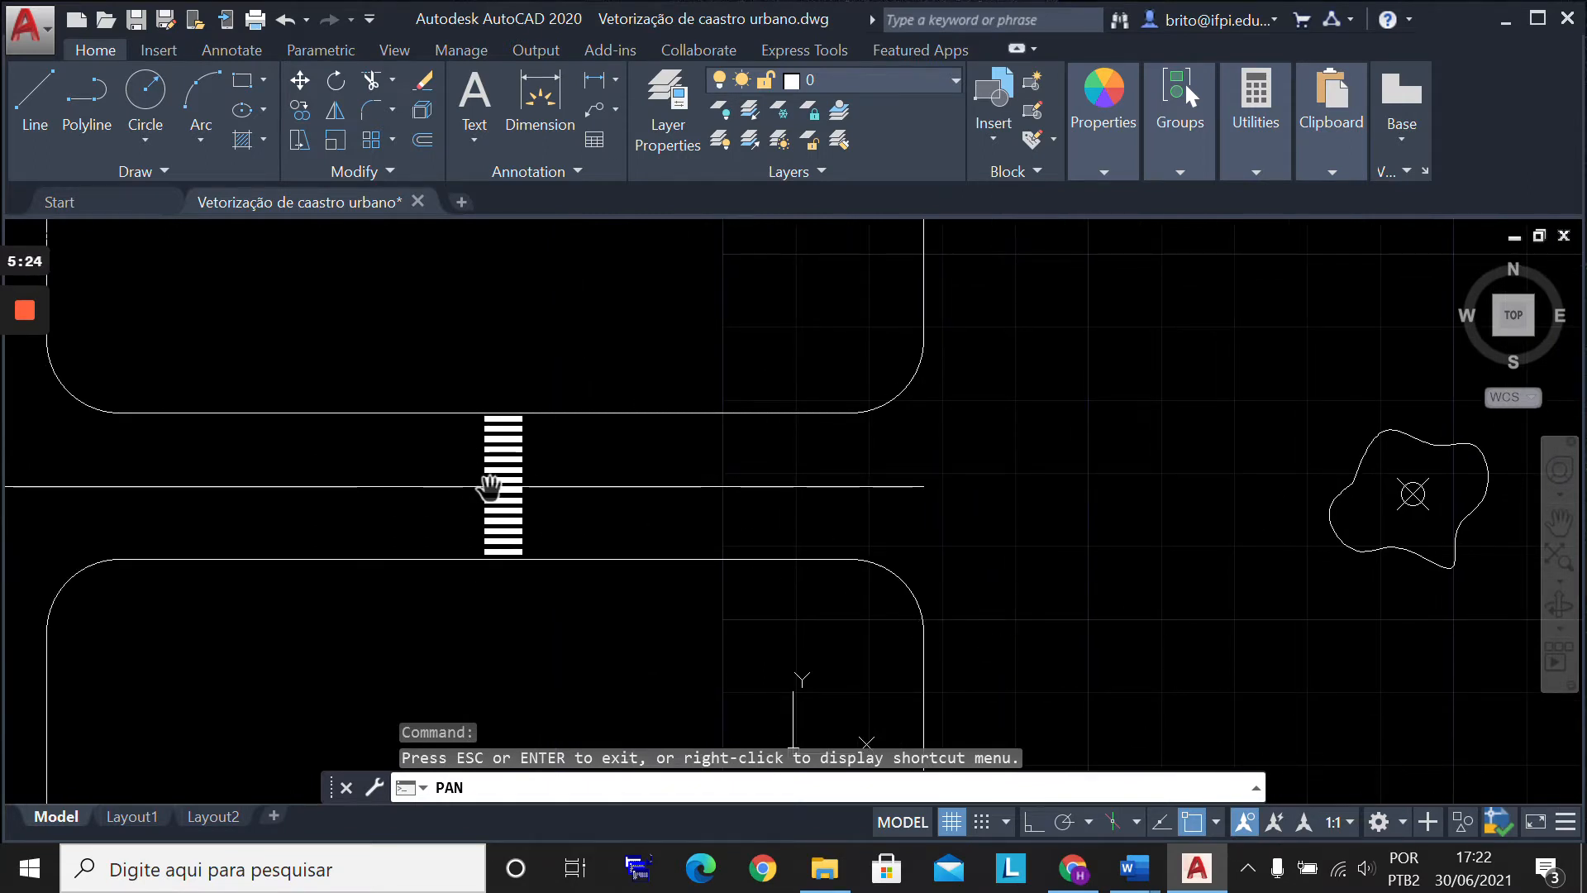
key(Escape)
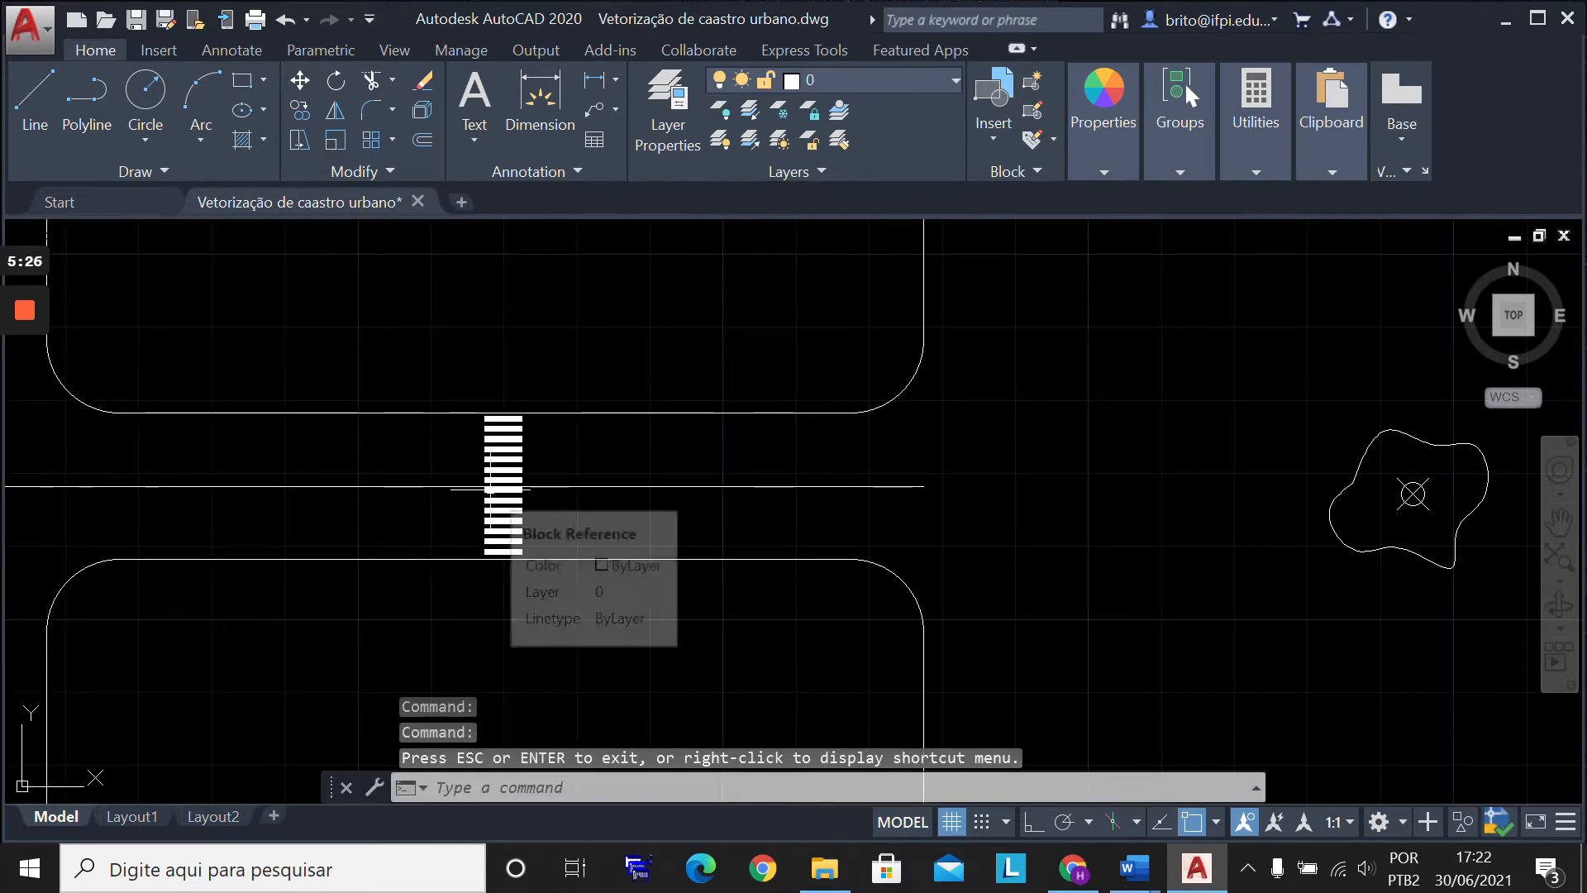
click(506, 445)
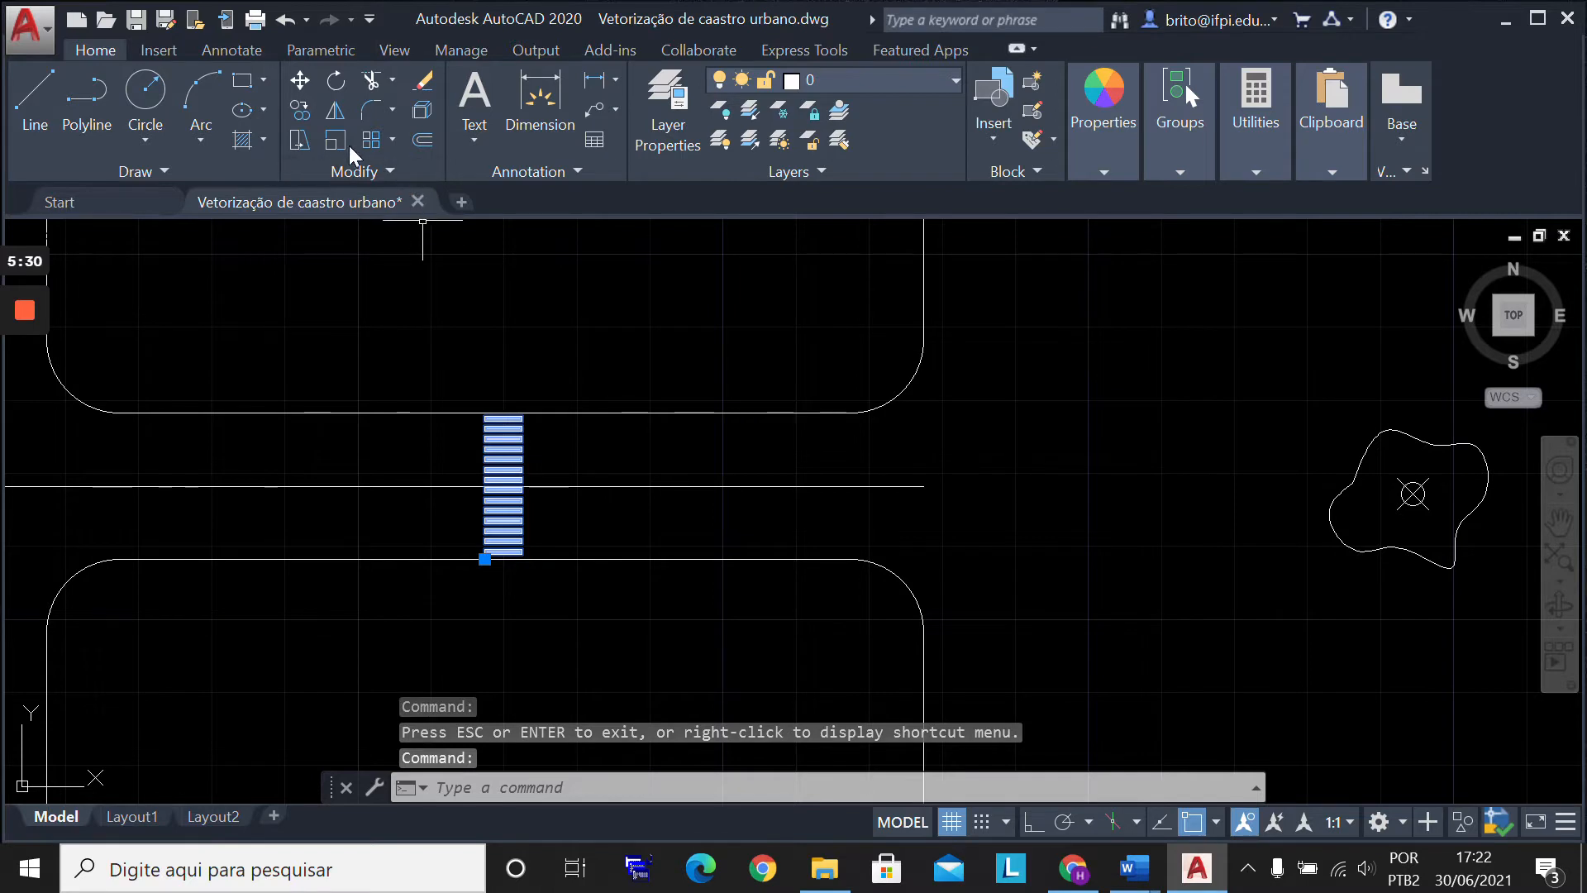
click(423, 116)
click(503, 439)
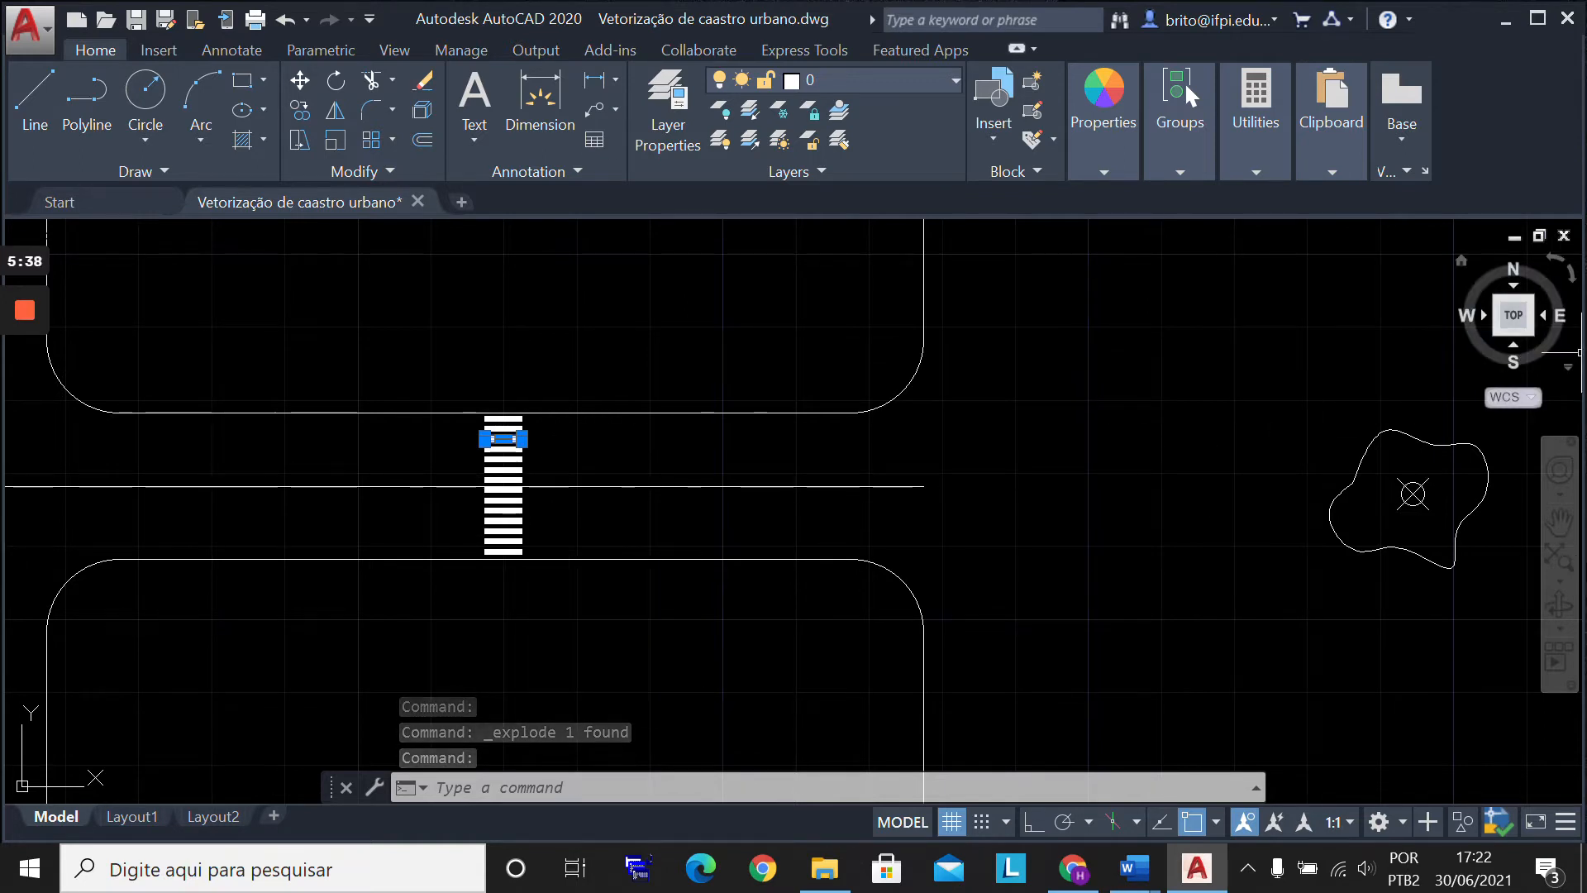
Step: Select the whole original crosswalk beside the tree with a crossing window and clear the selection
click(1560, 522)
drag(1456, 545, 922, 559)
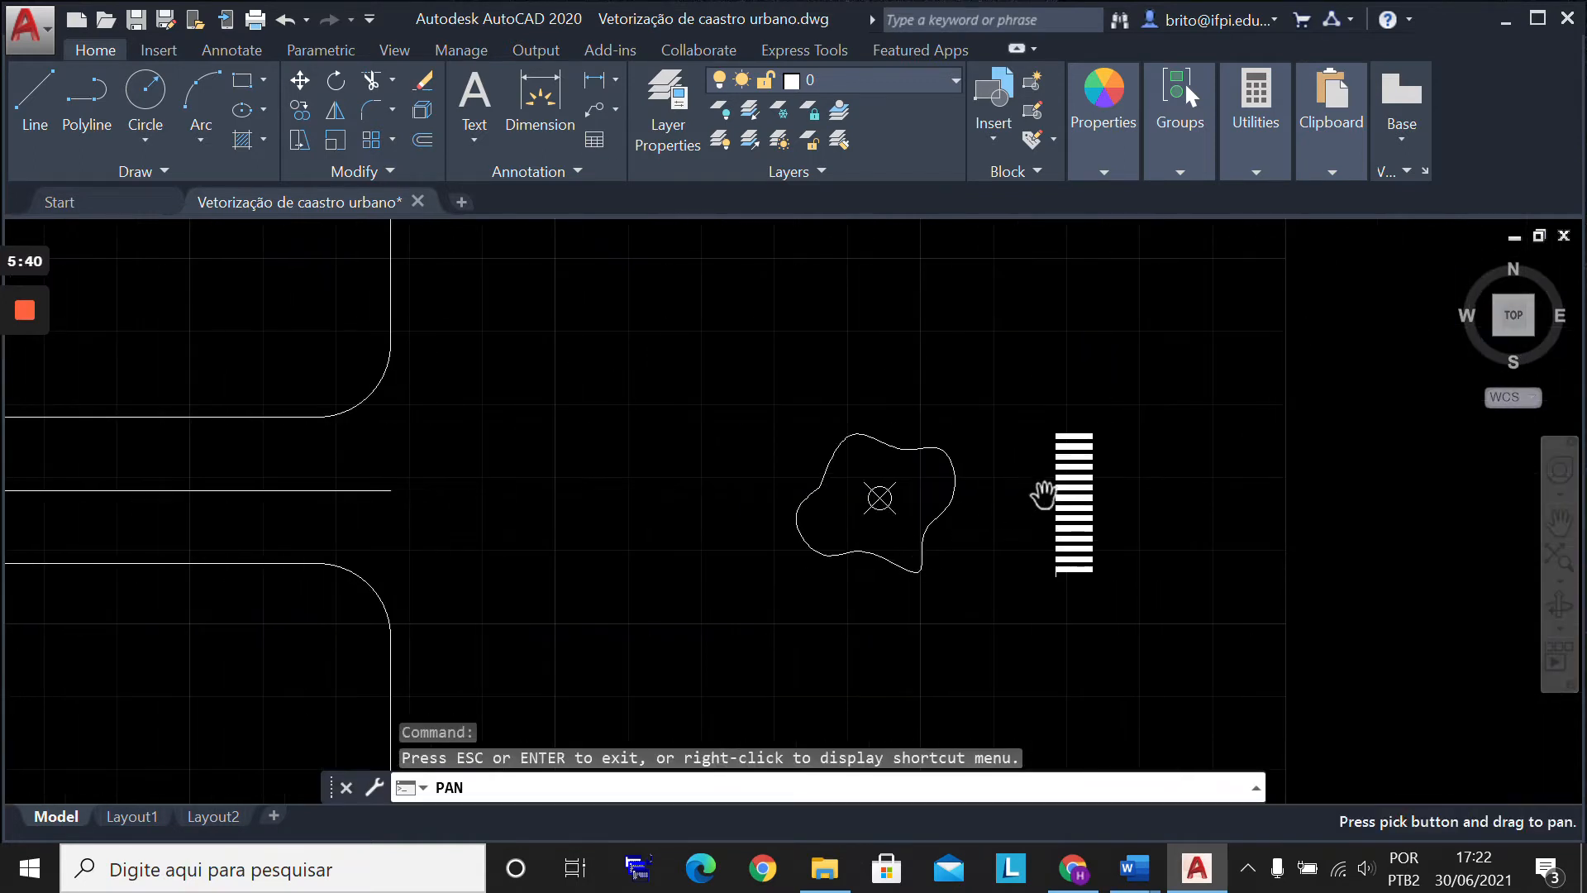
scroll(1092, 495, up, 2)
drag(1087, 500, 935, 492)
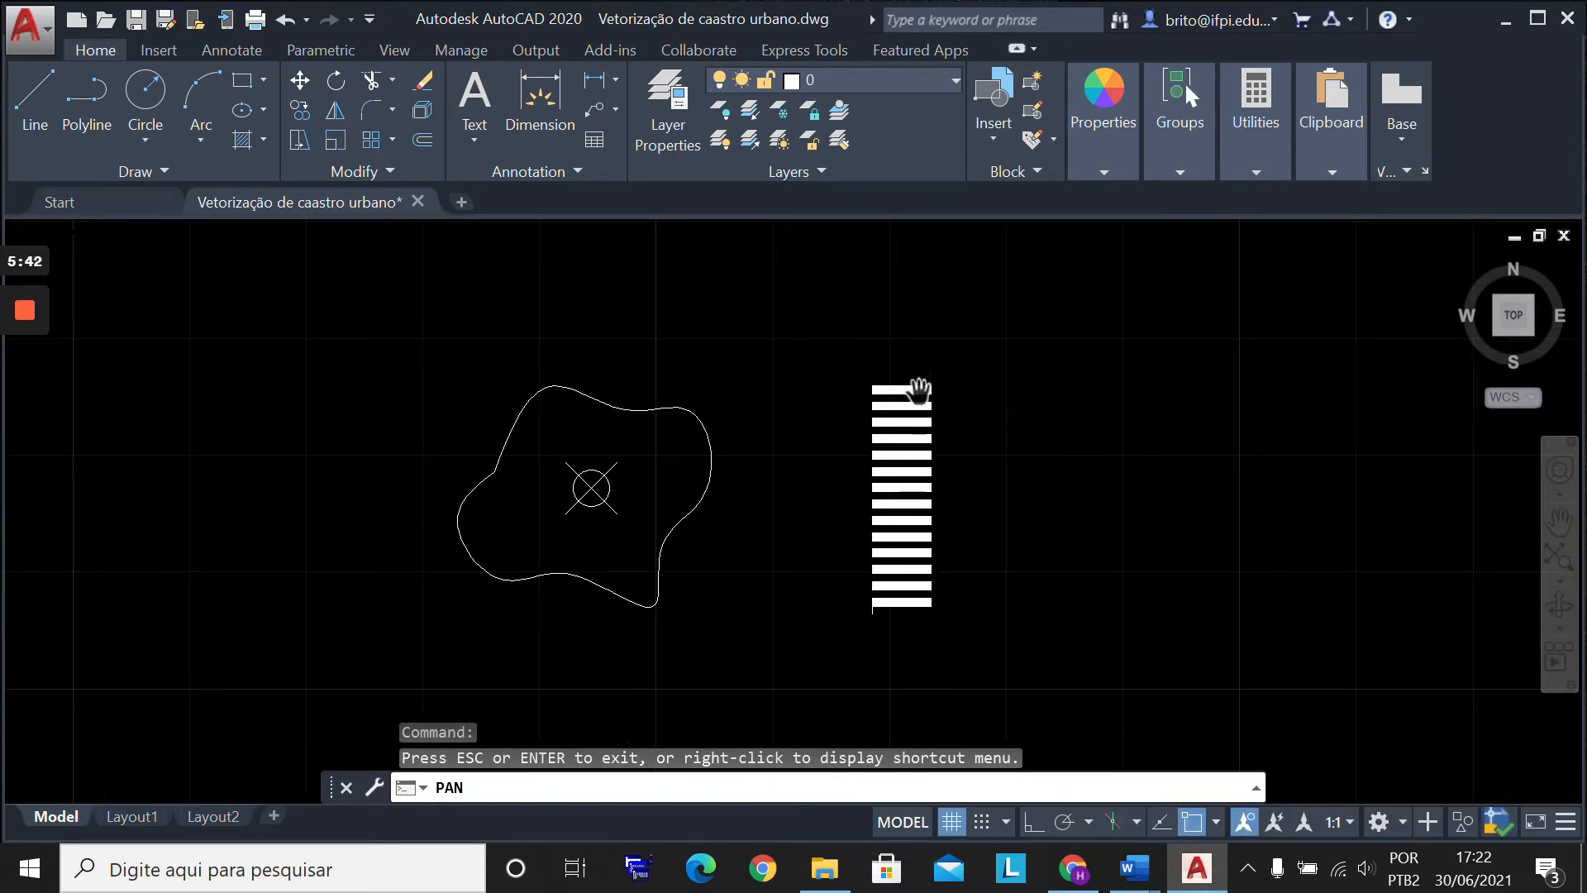
key(Escape)
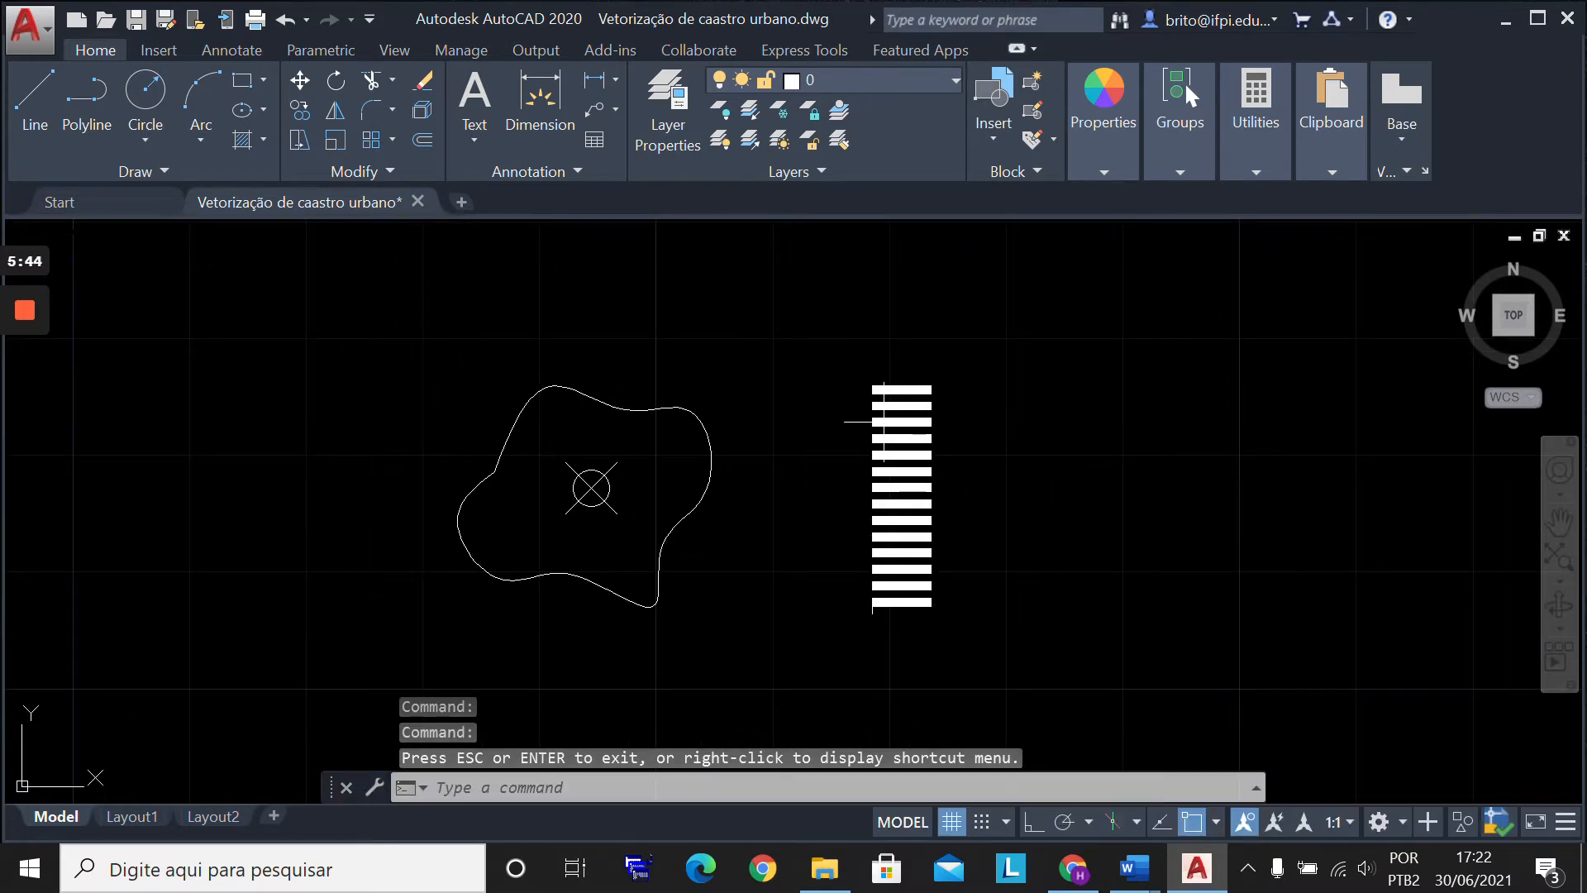
click(972, 626)
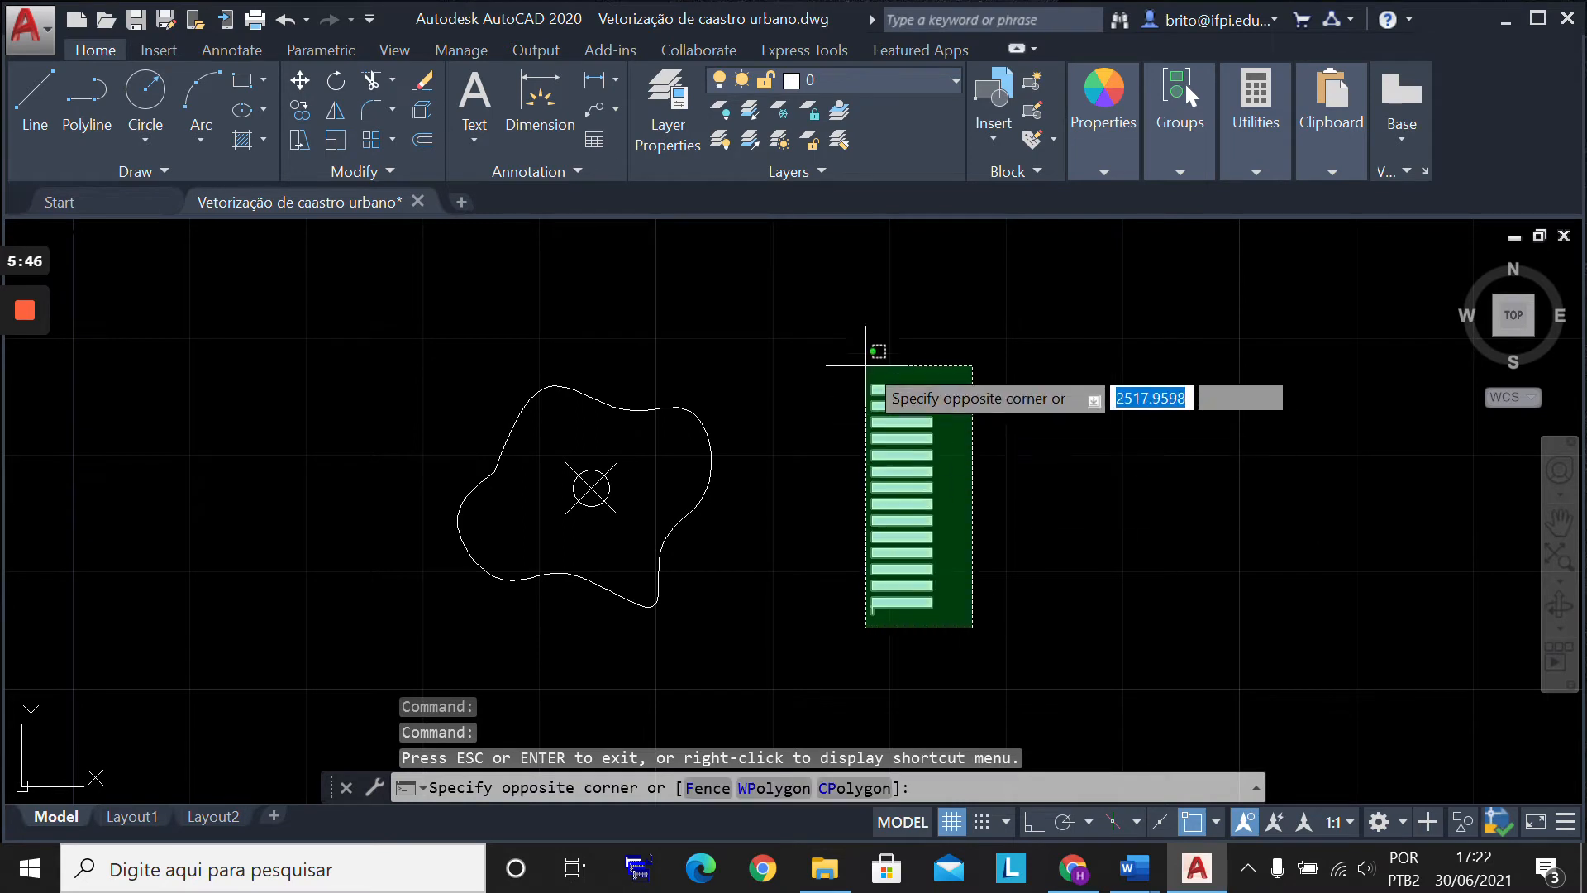
click(866, 365)
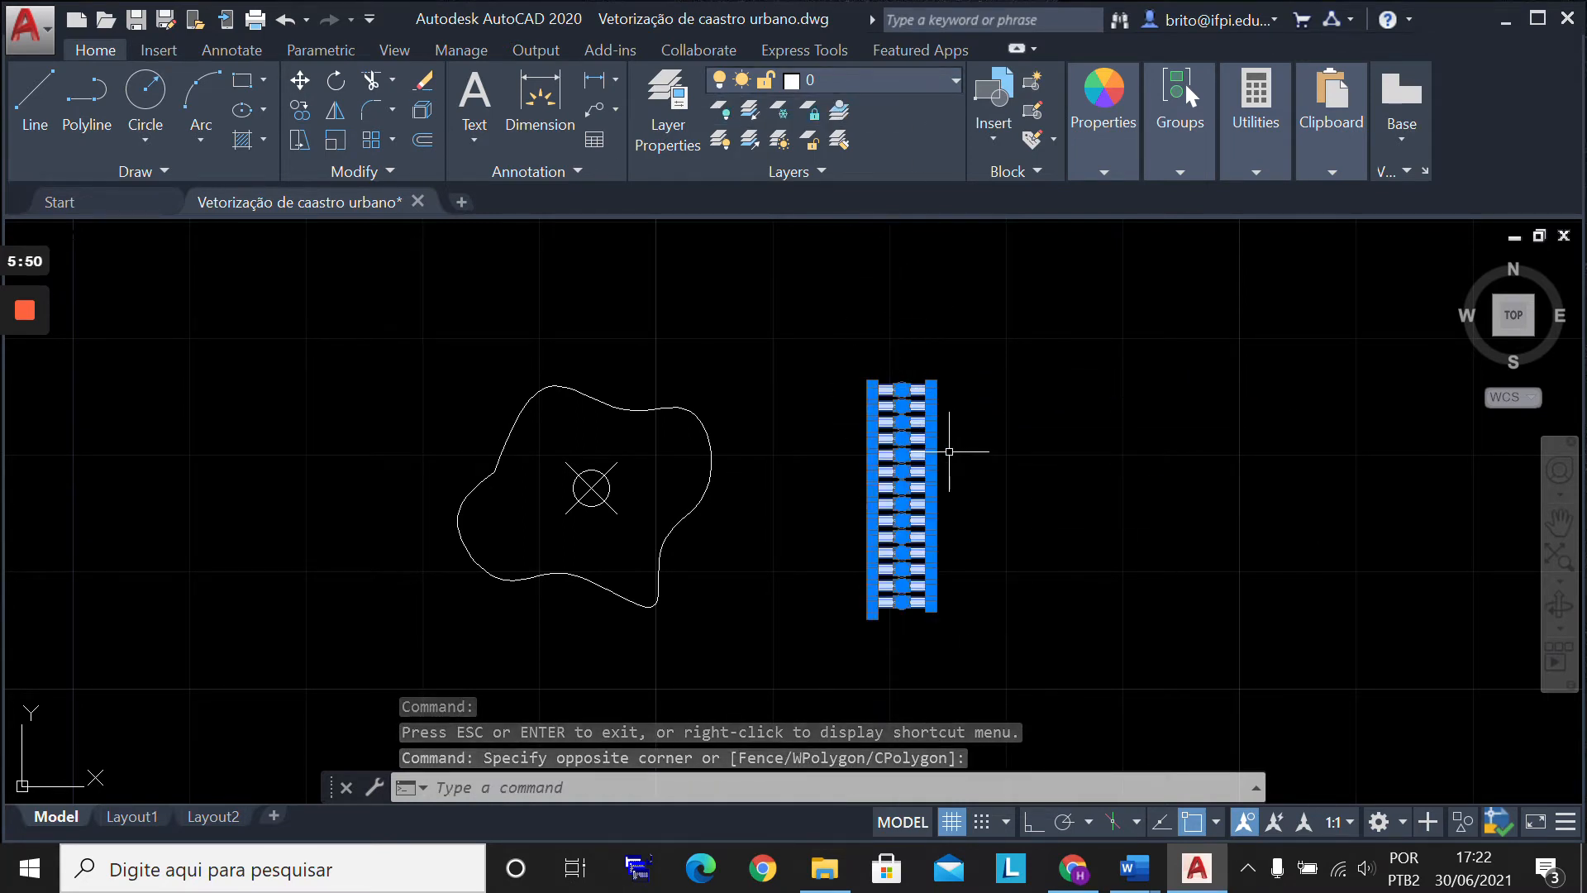
key(Escape)
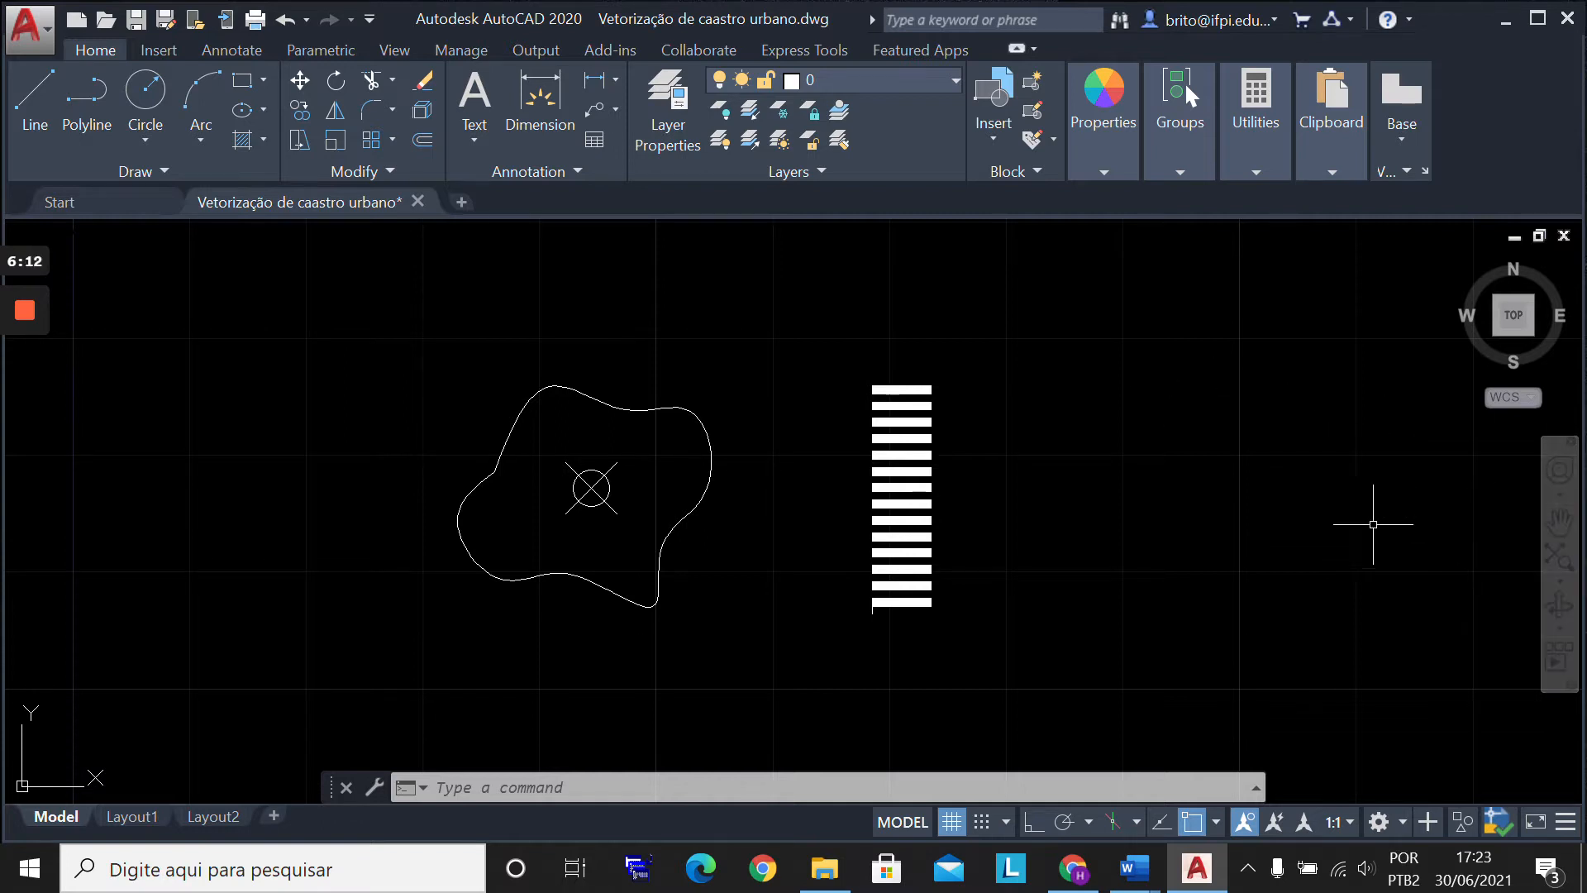
click(1179, 172)
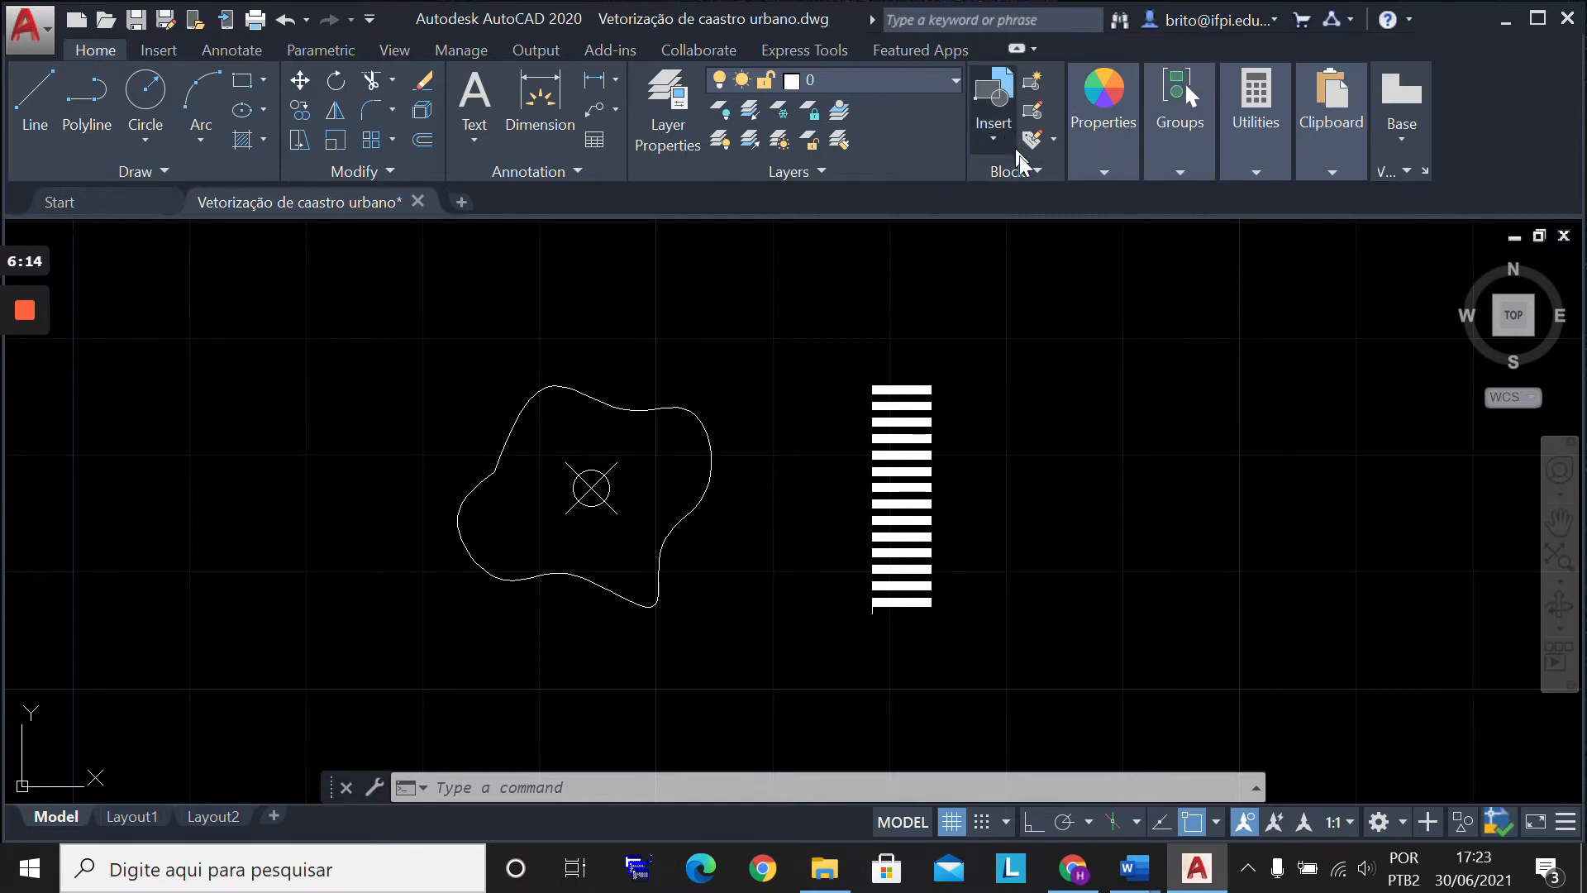
click(1032, 165)
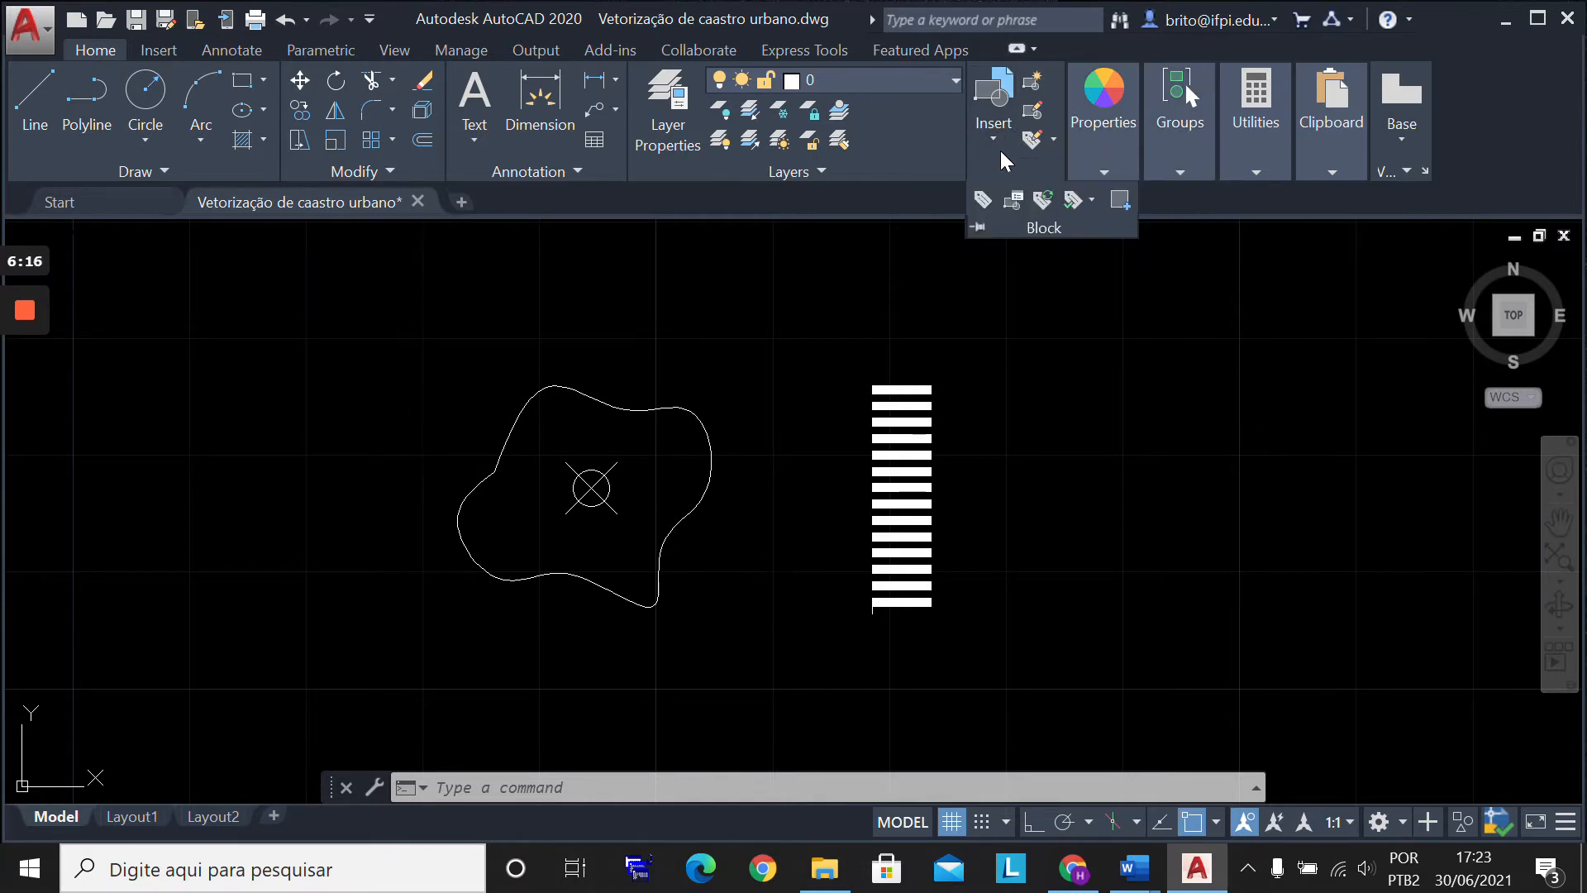
click(1054, 355)
click(967, 355)
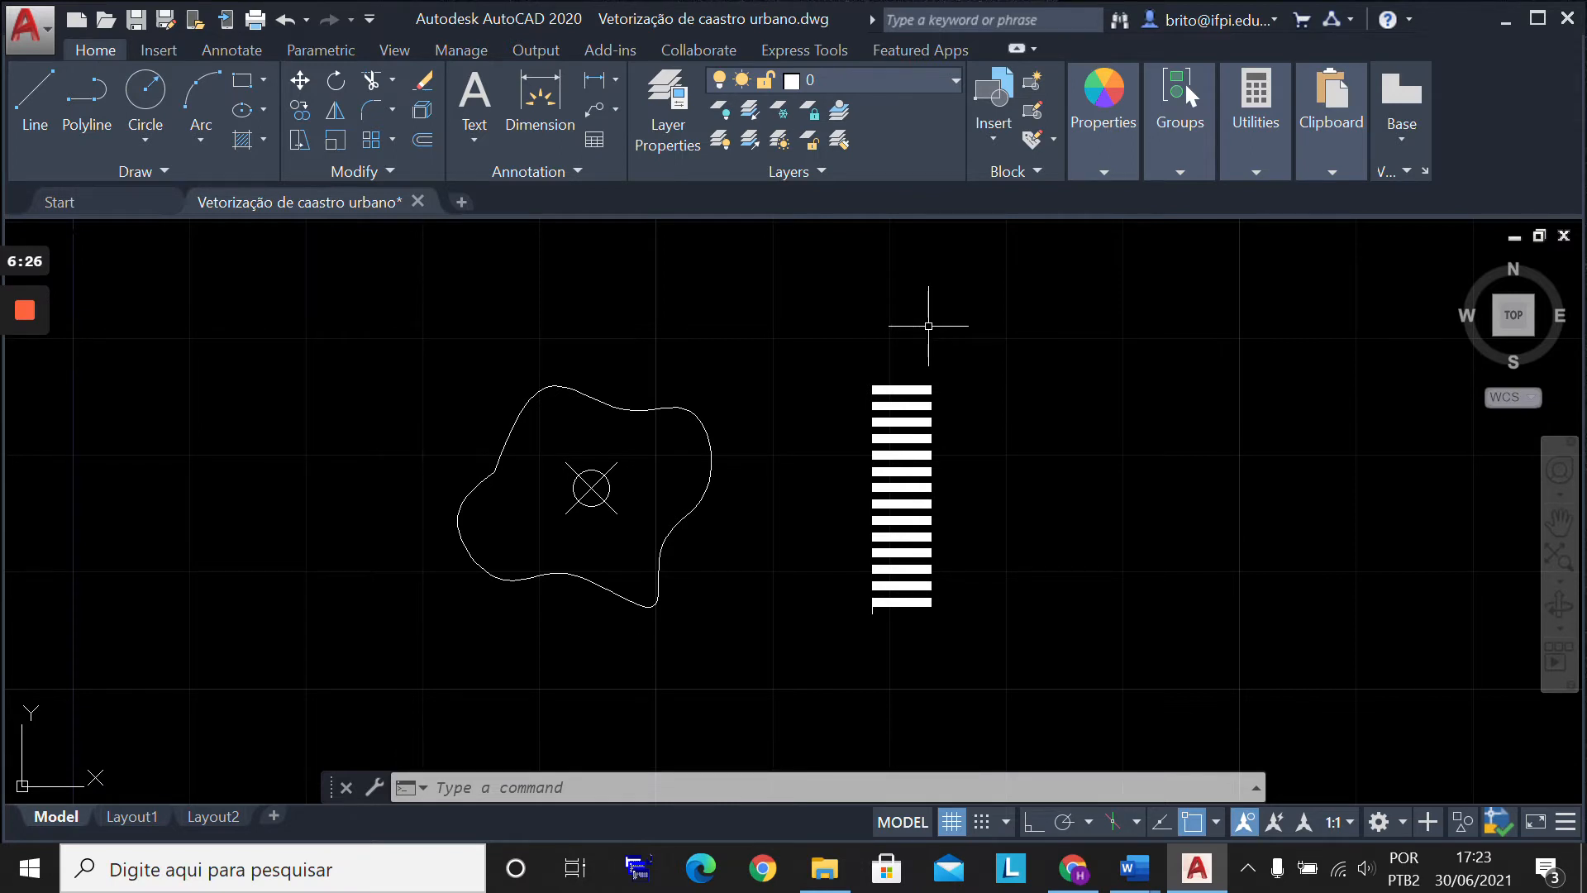
Step: Start the Write Block command, review the Block and Entire drawing sources, and keep Objects as the source
text(W)
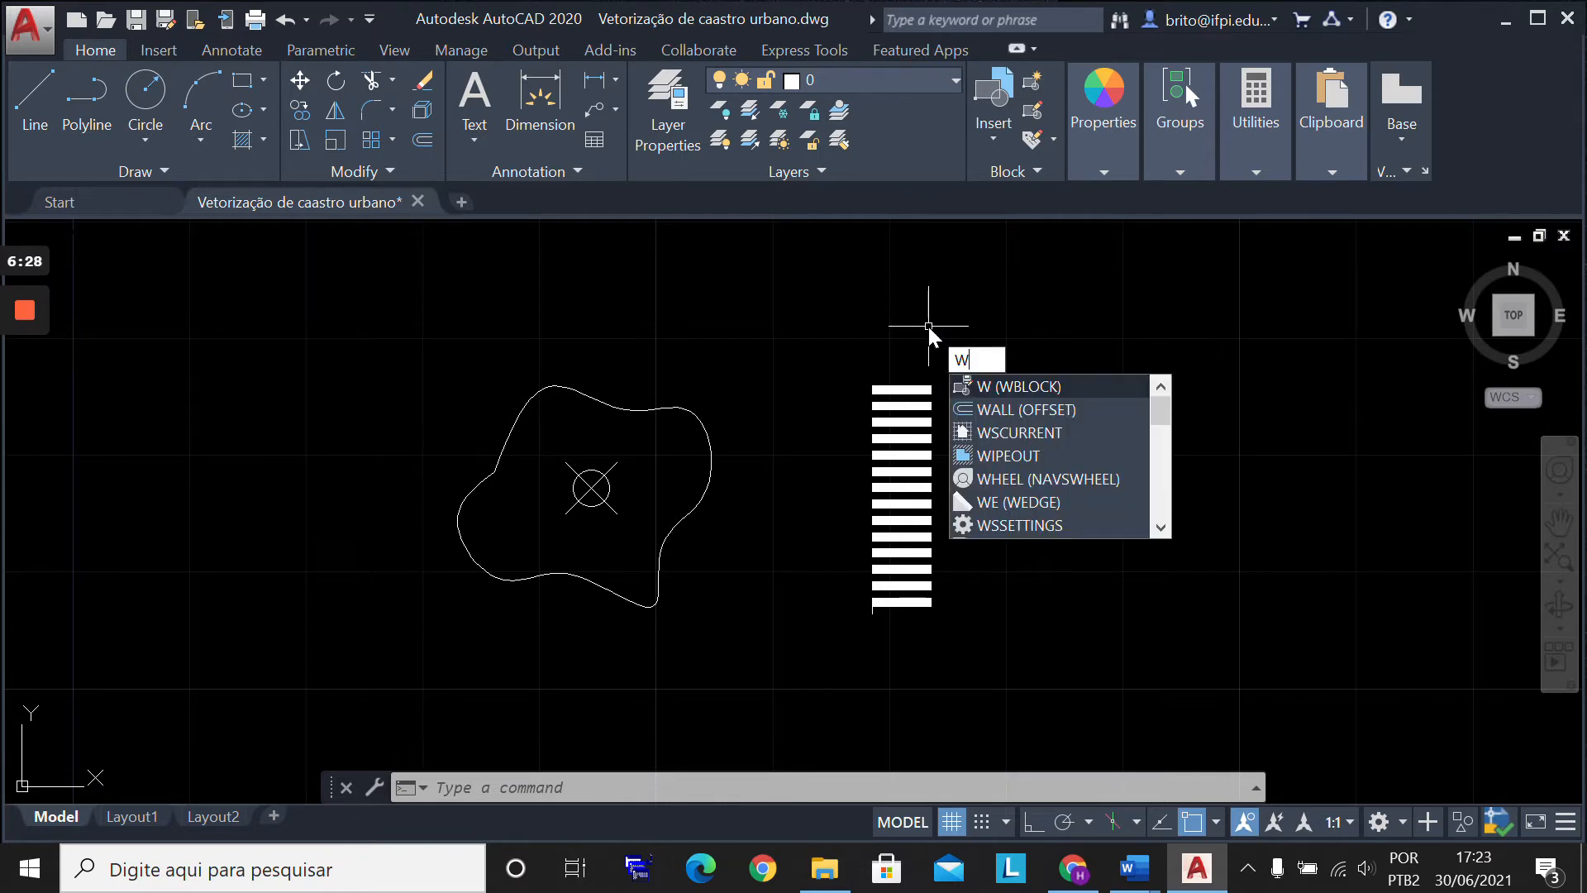
key(Return)
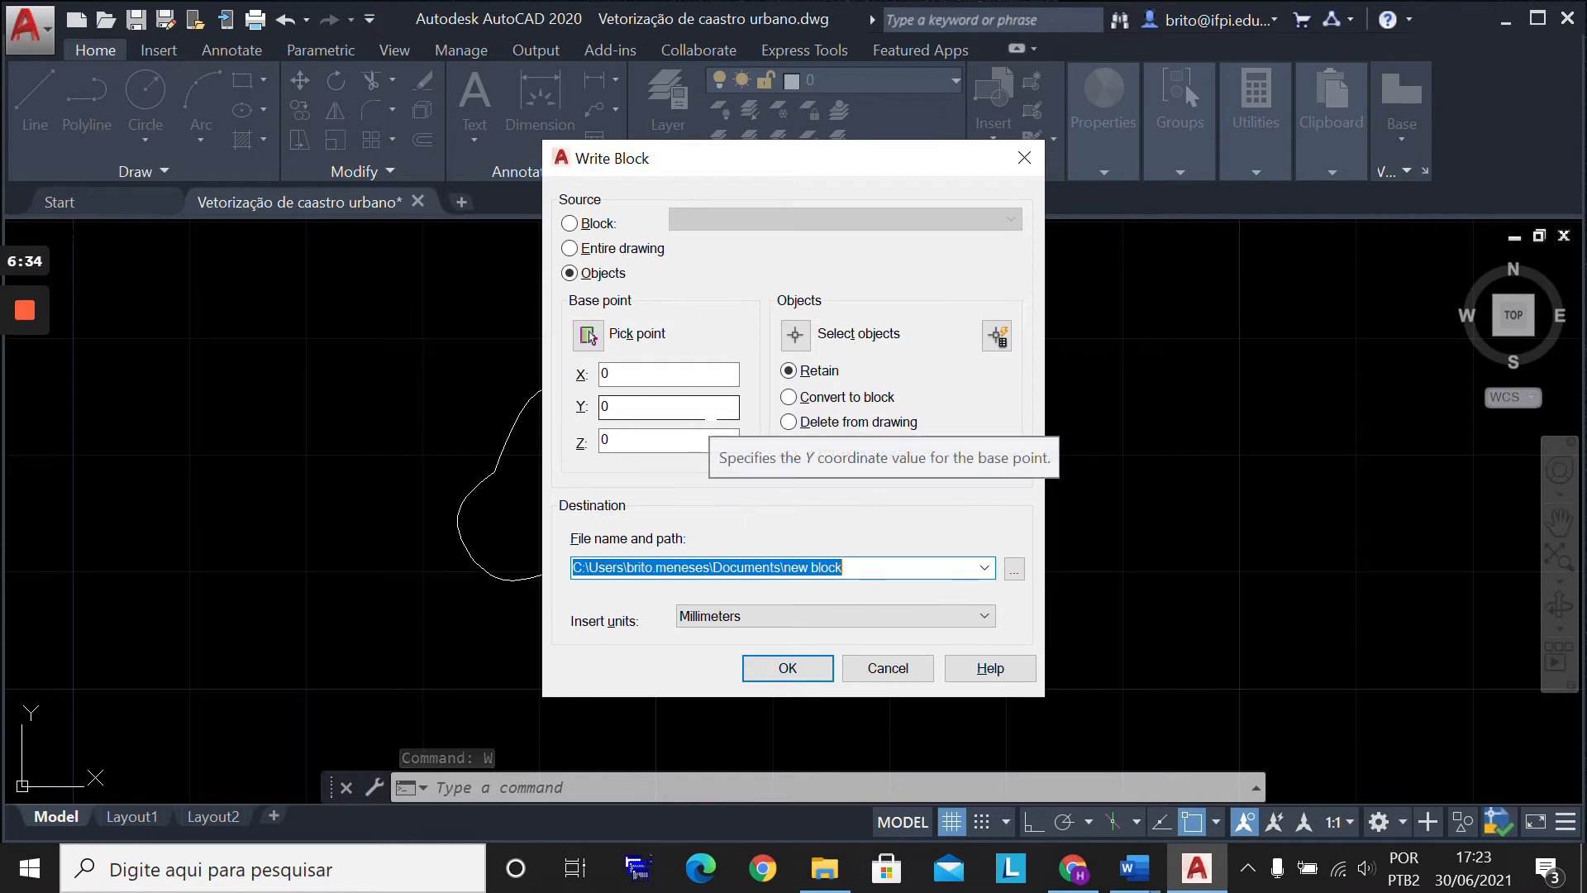
click(597, 225)
click(803, 218)
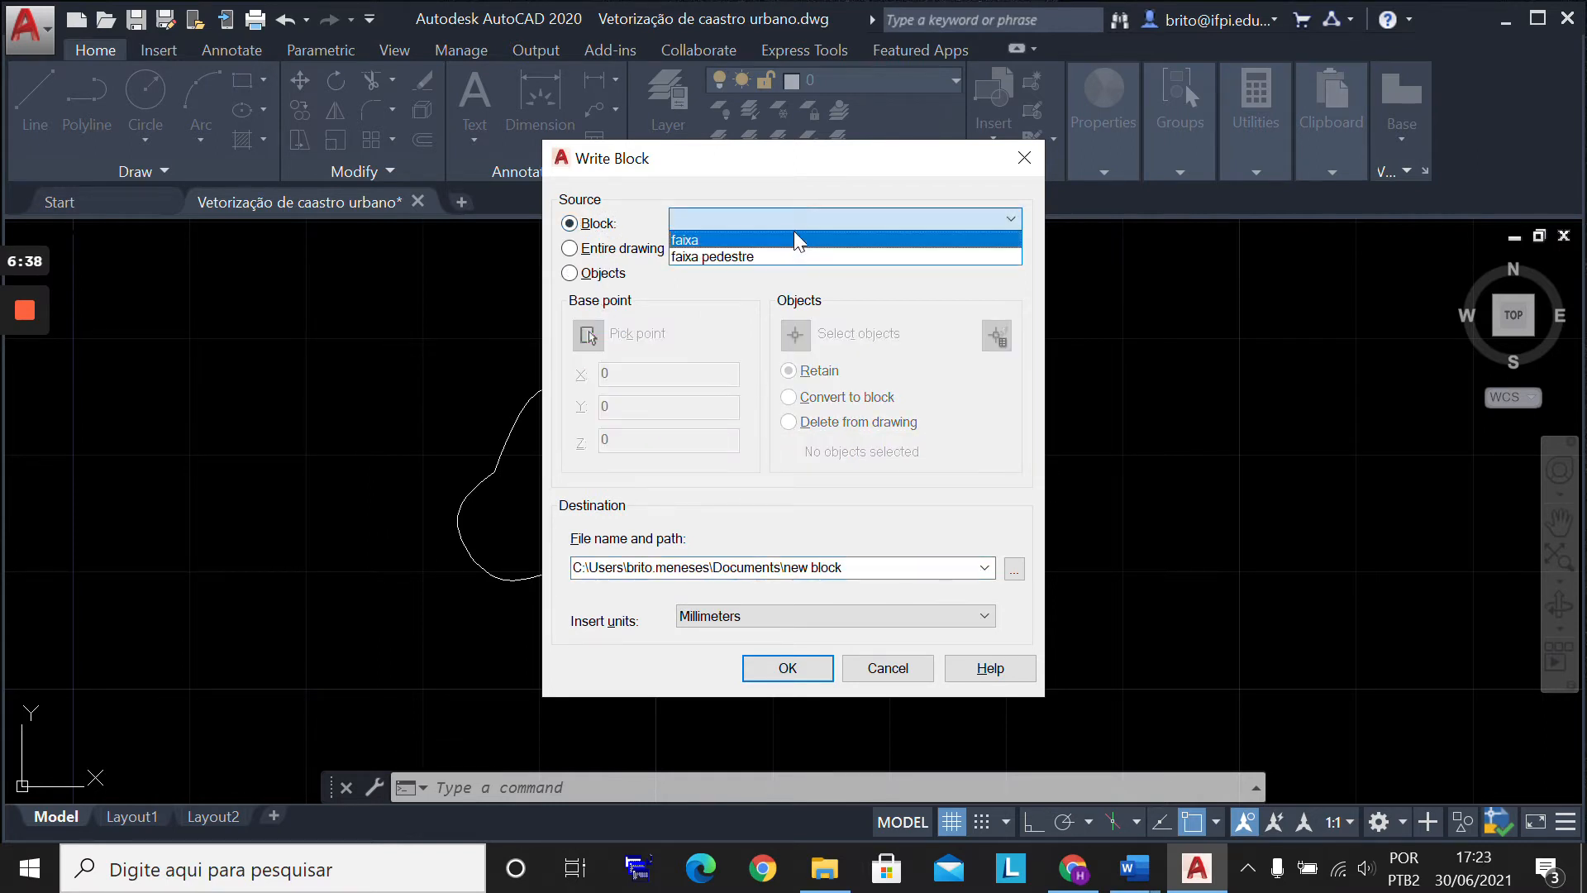
click(586, 227)
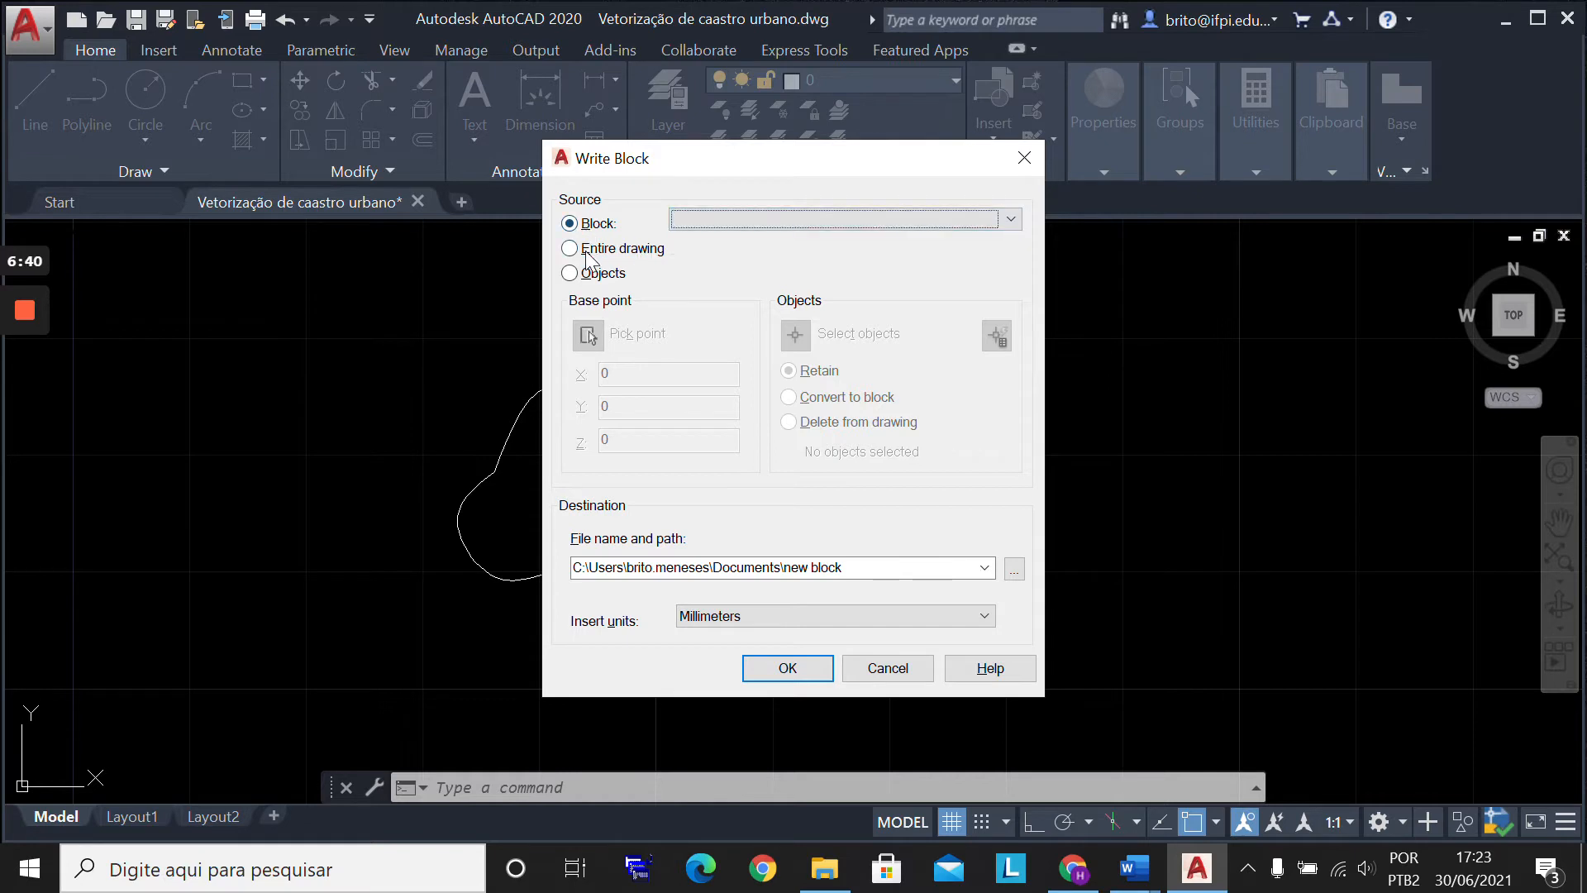
click(586, 251)
click(587, 253)
click(584, 277)
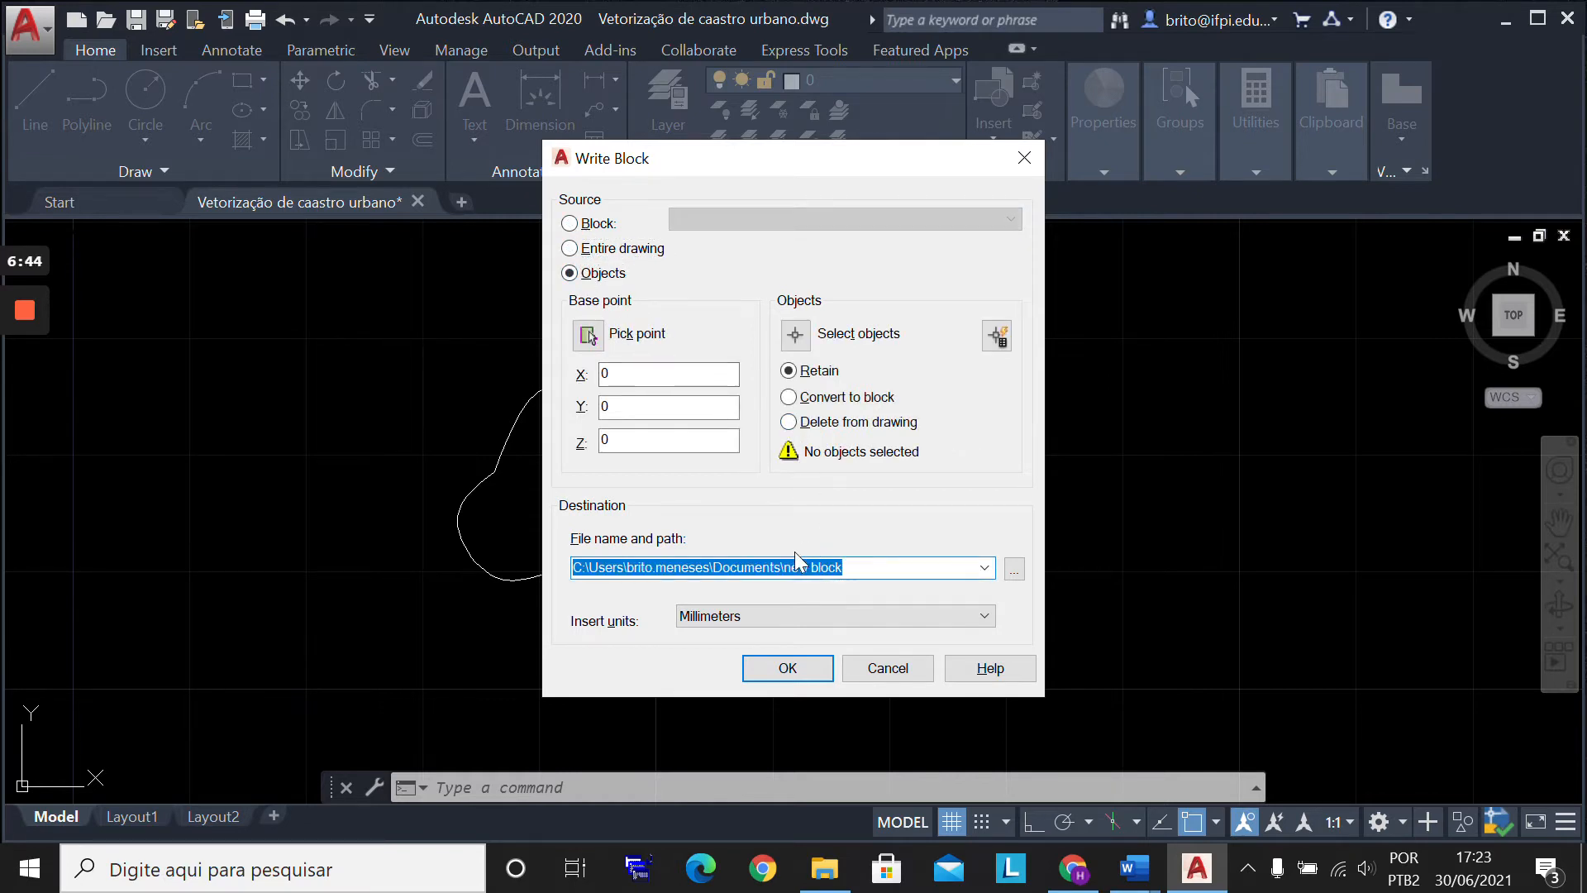
Step: Enable the Node object snap and pick the centre of the tree's trunk circle as the block's base point
click(589, 336)
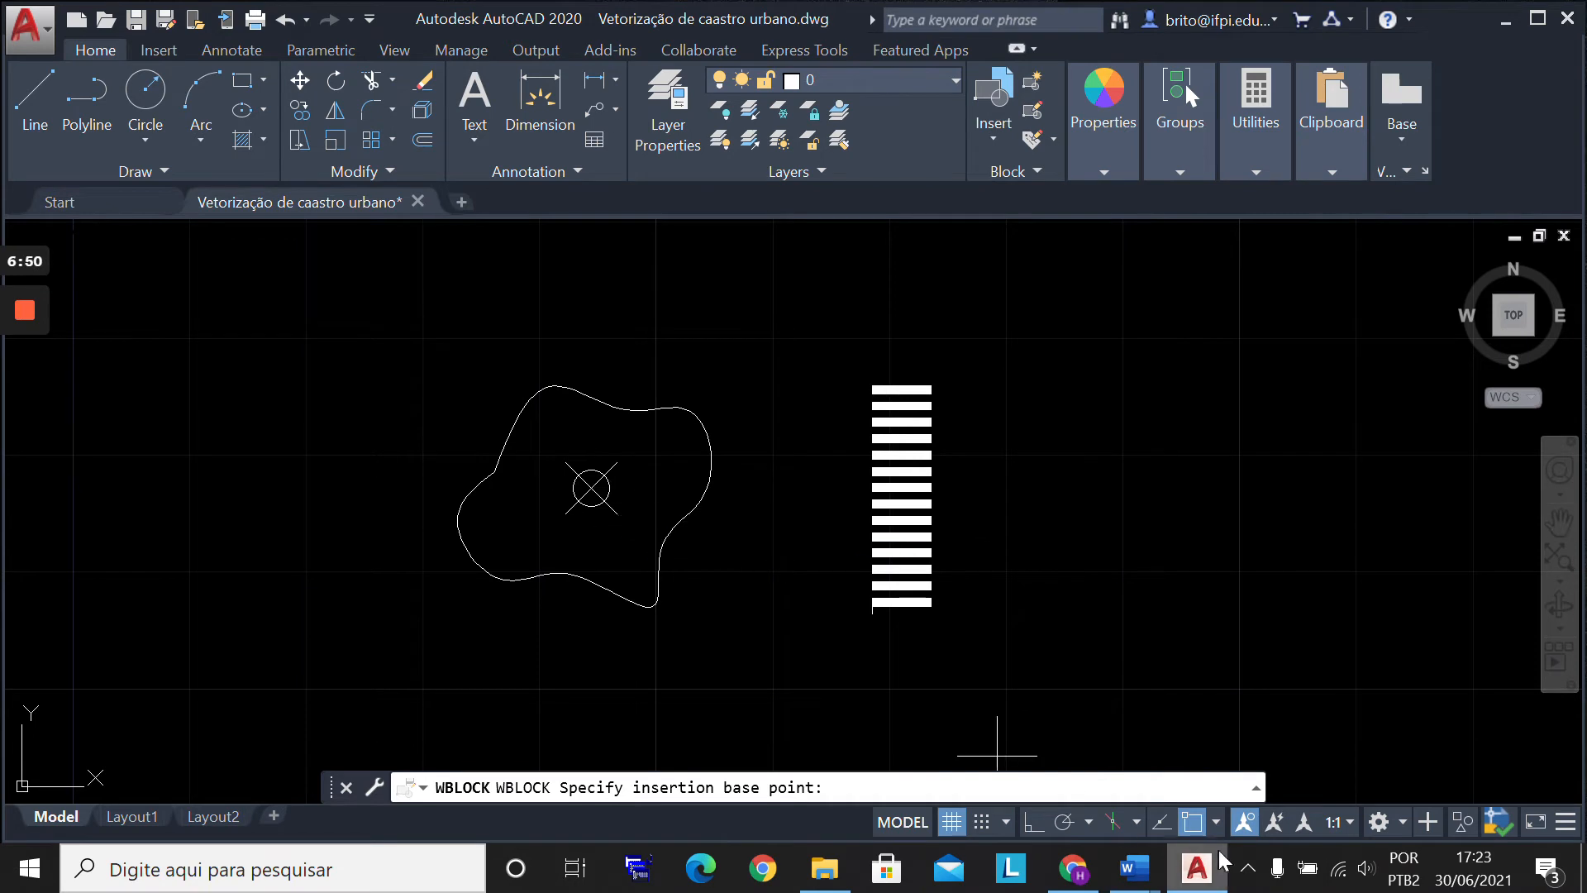
click(1215, 821)
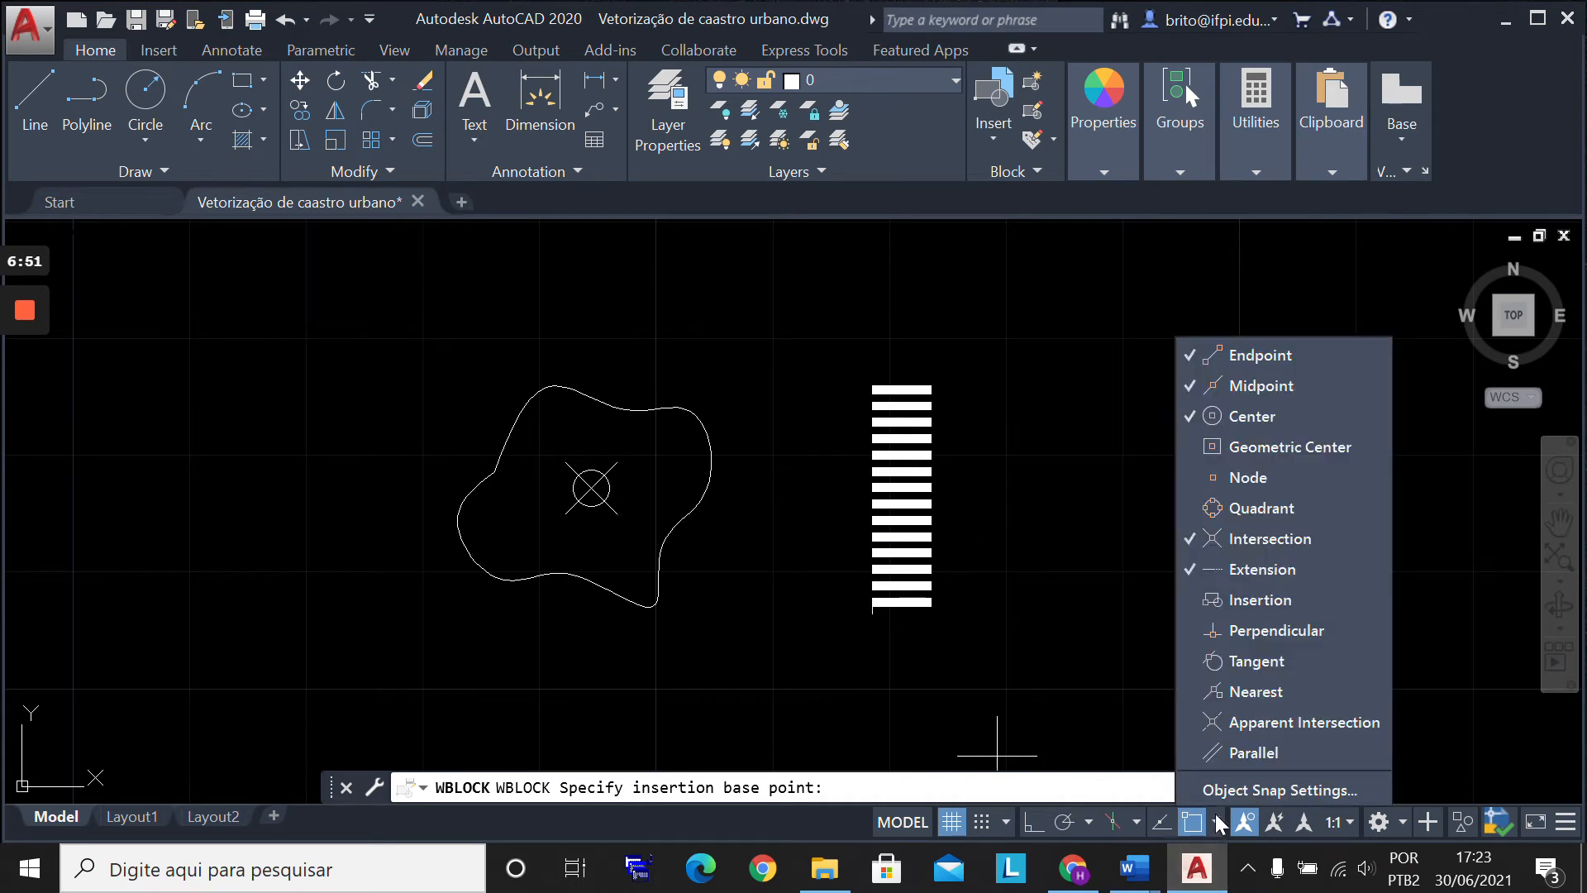
click(1257, 478)
click(1215, 790)
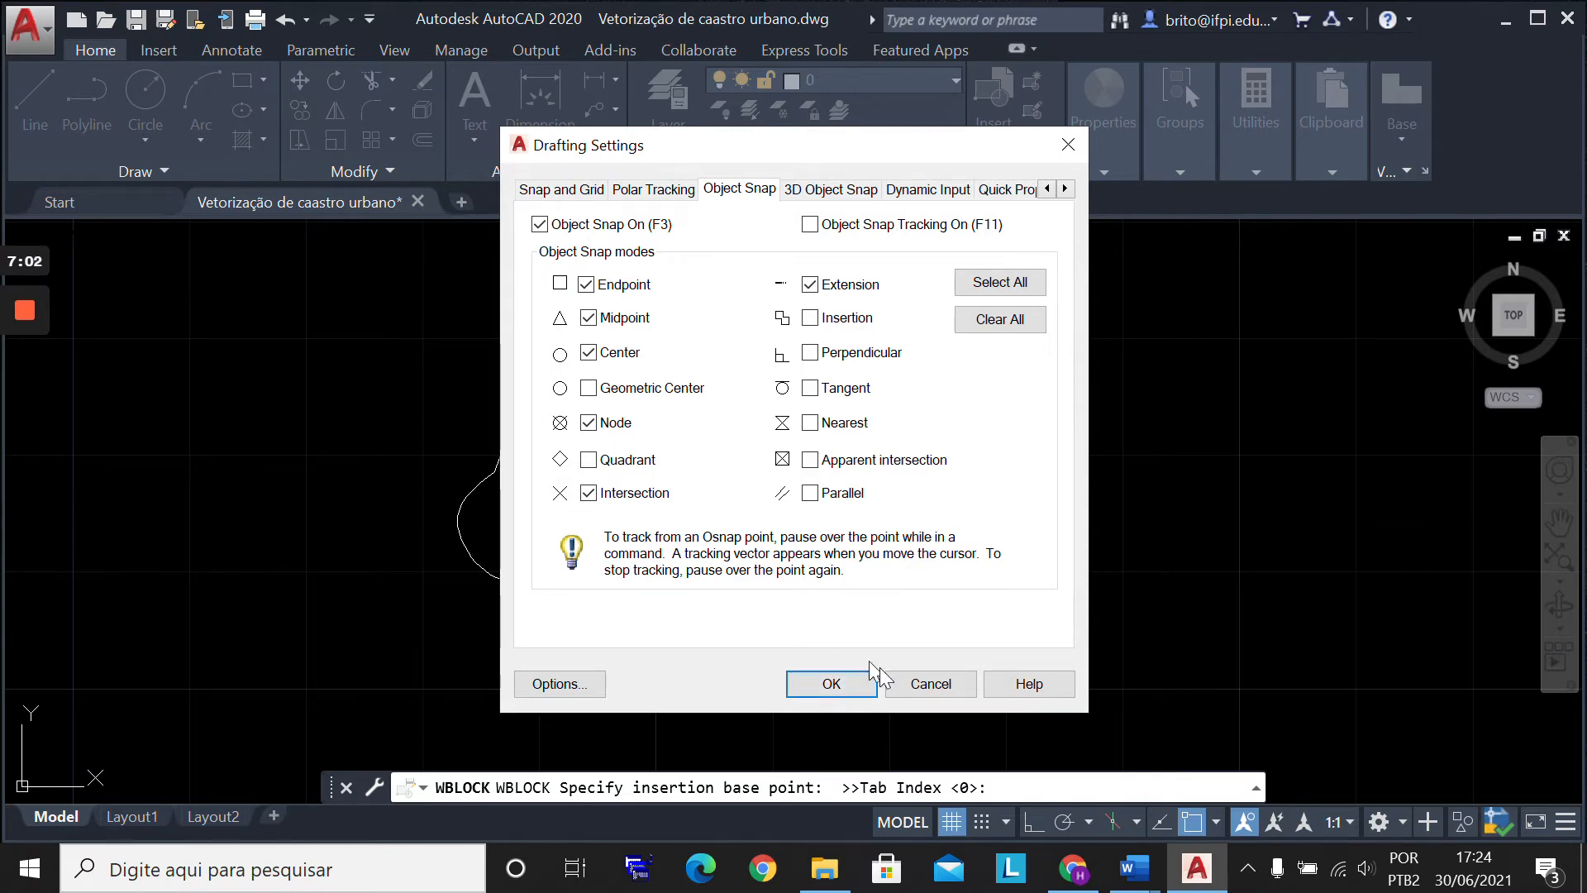
click(830, 682)
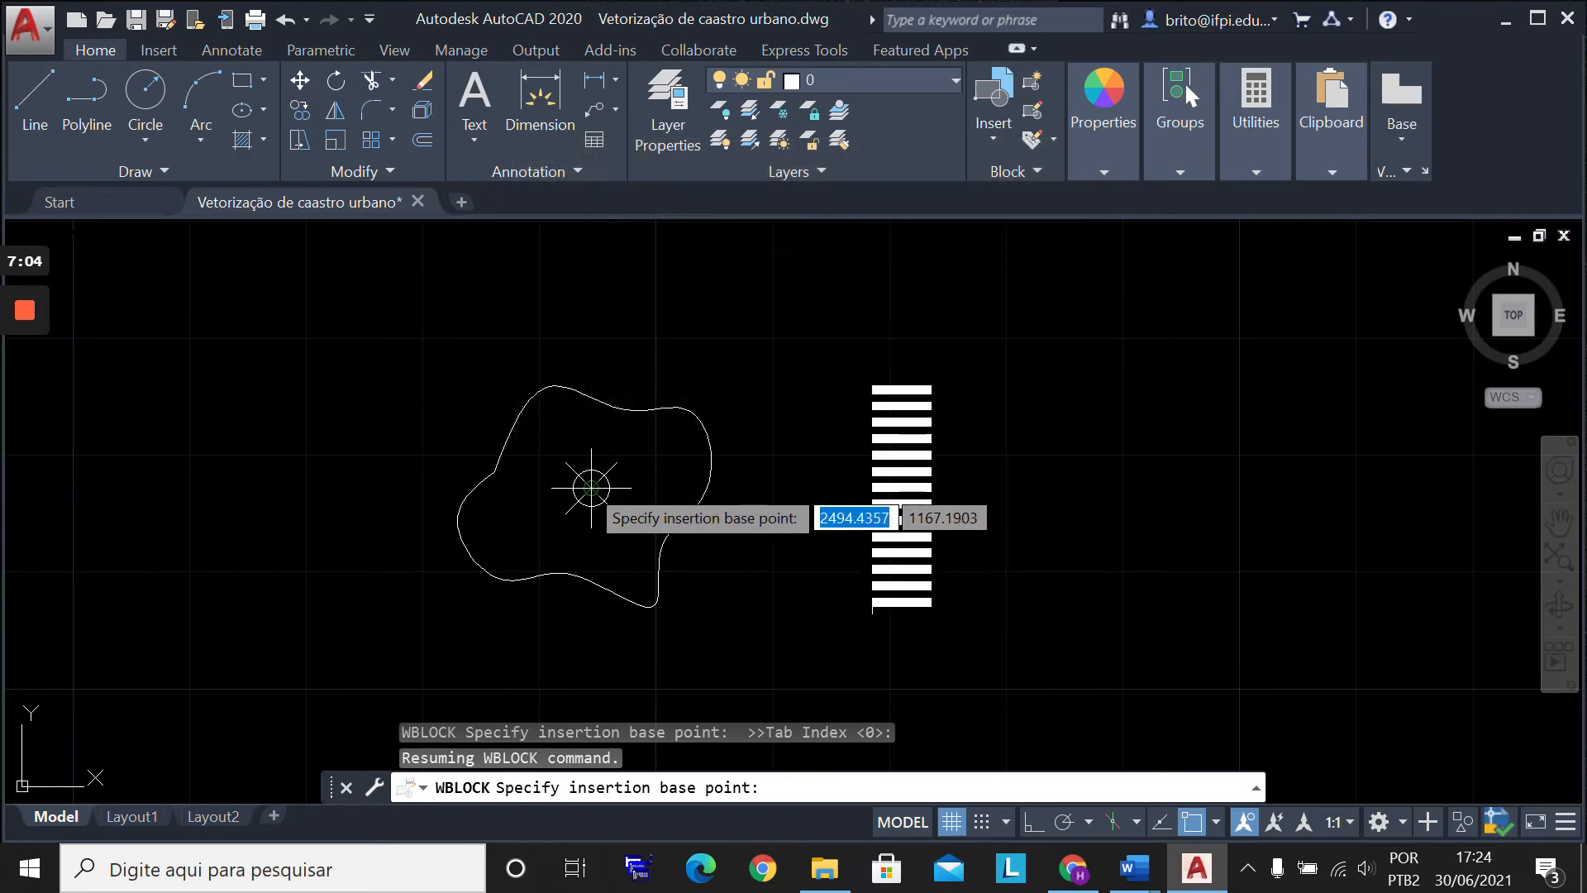
click(591, 488)
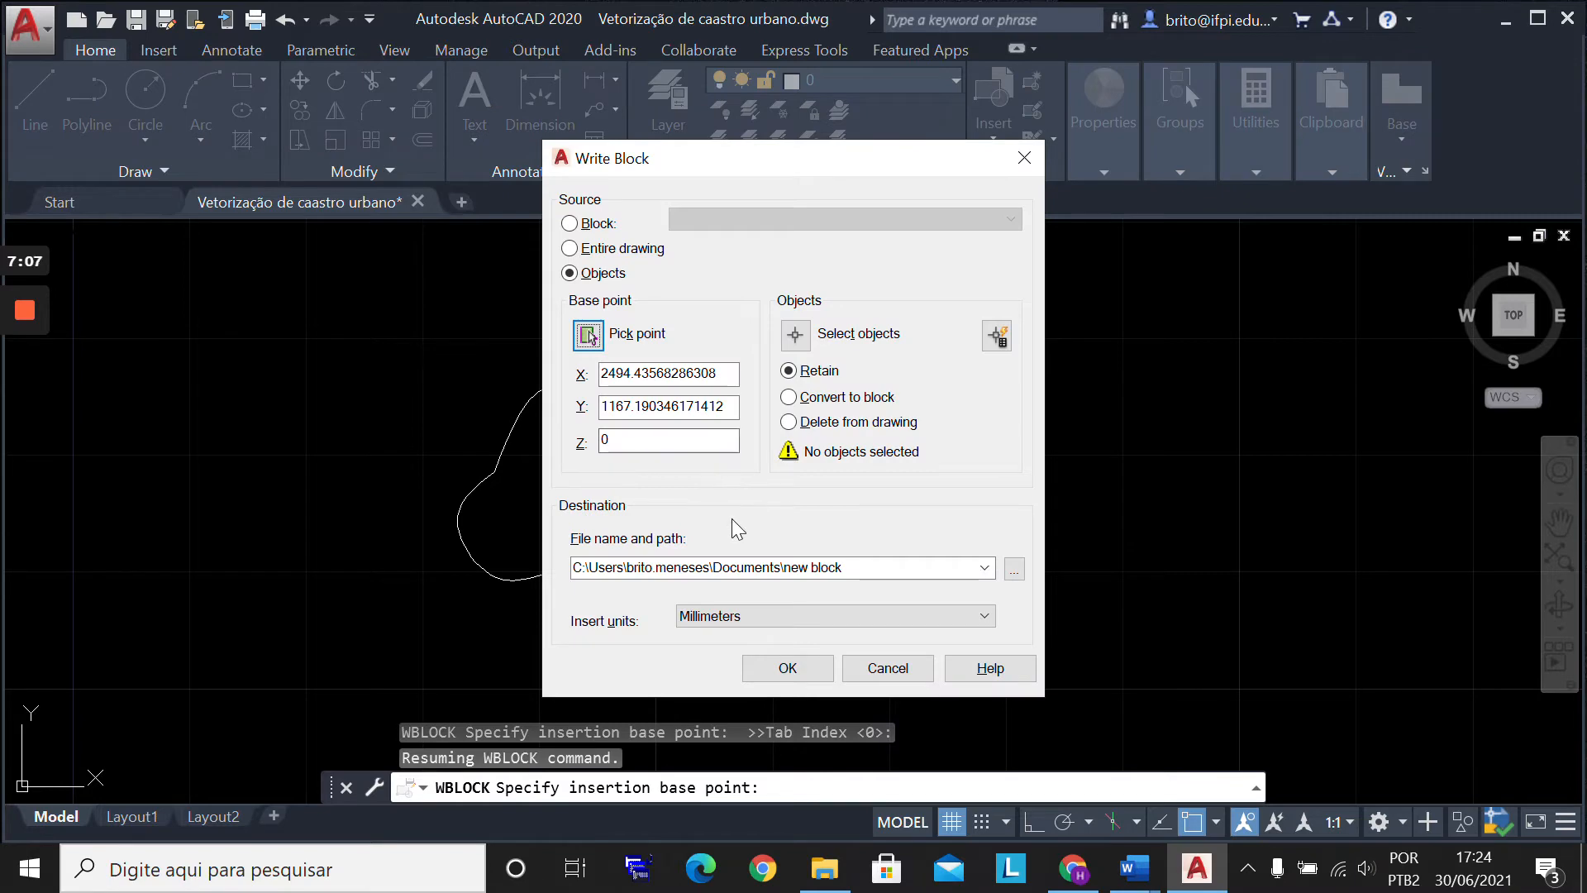
Step: Select the tree's canopy outline and trunk symbol with a crossing window as the objects for the block
click(795, 334)
click(726, 620)
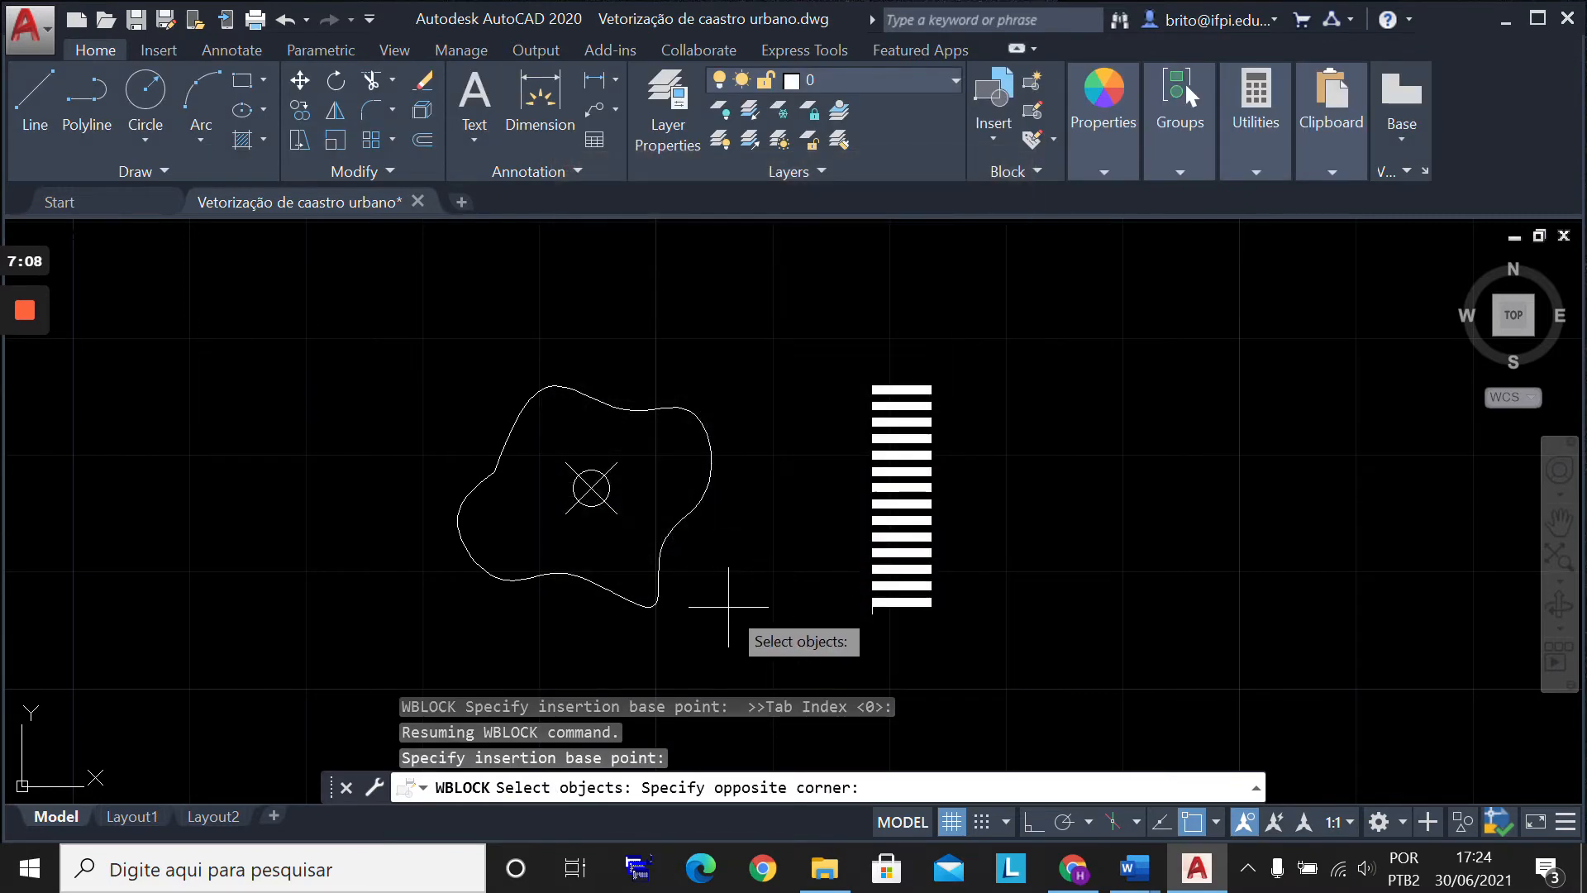
click(356, 310)
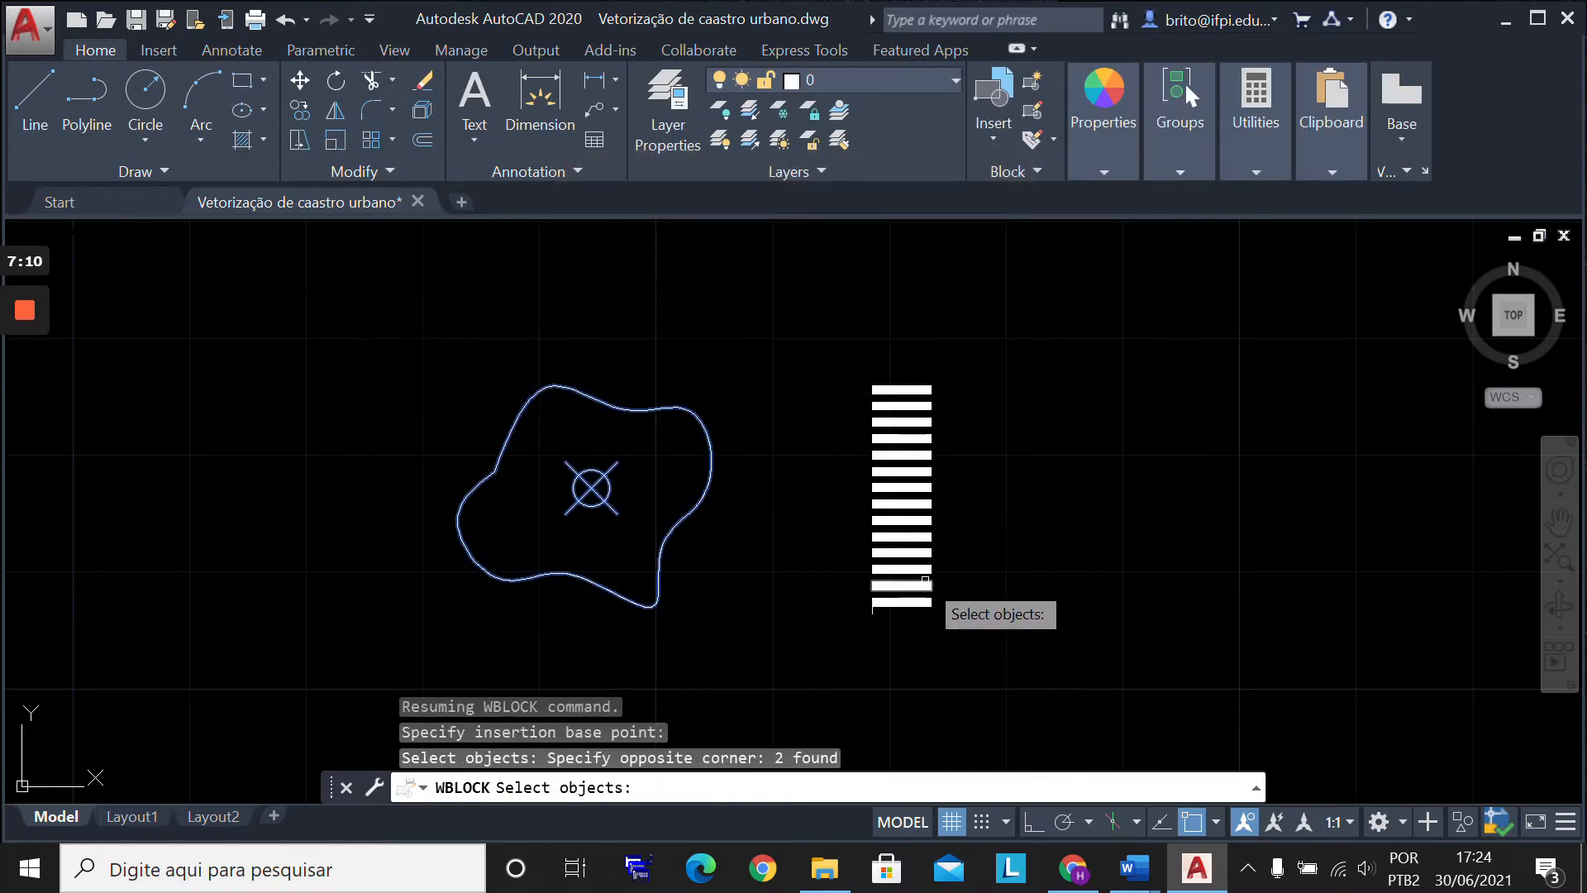
key(Return)
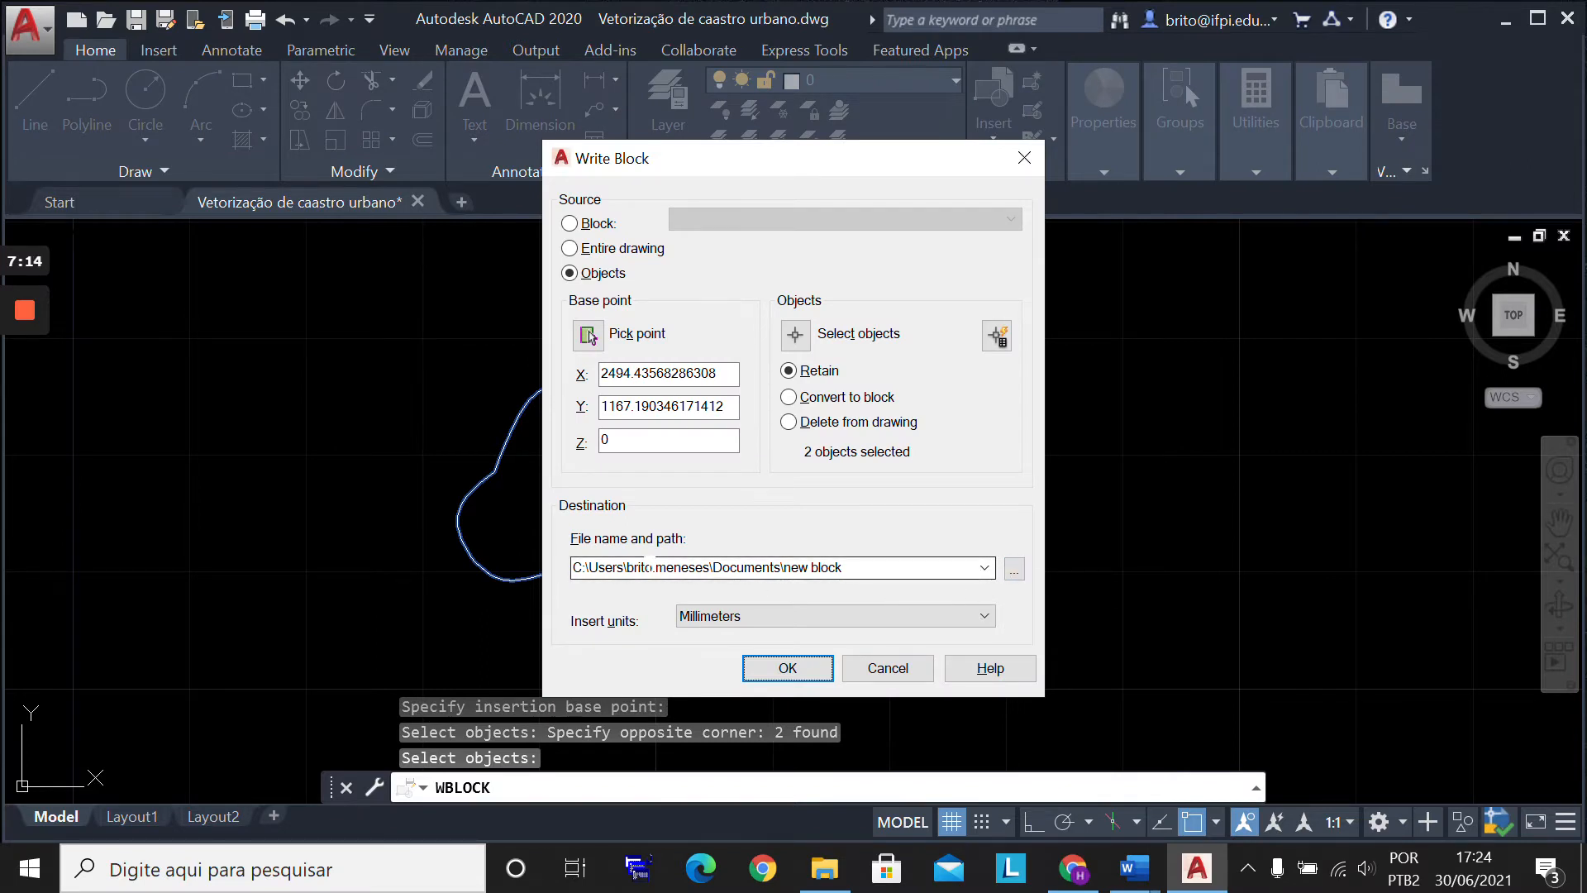
Step: Set the block's destination file to arvore.dwg on the Desktop
click(824, 567)
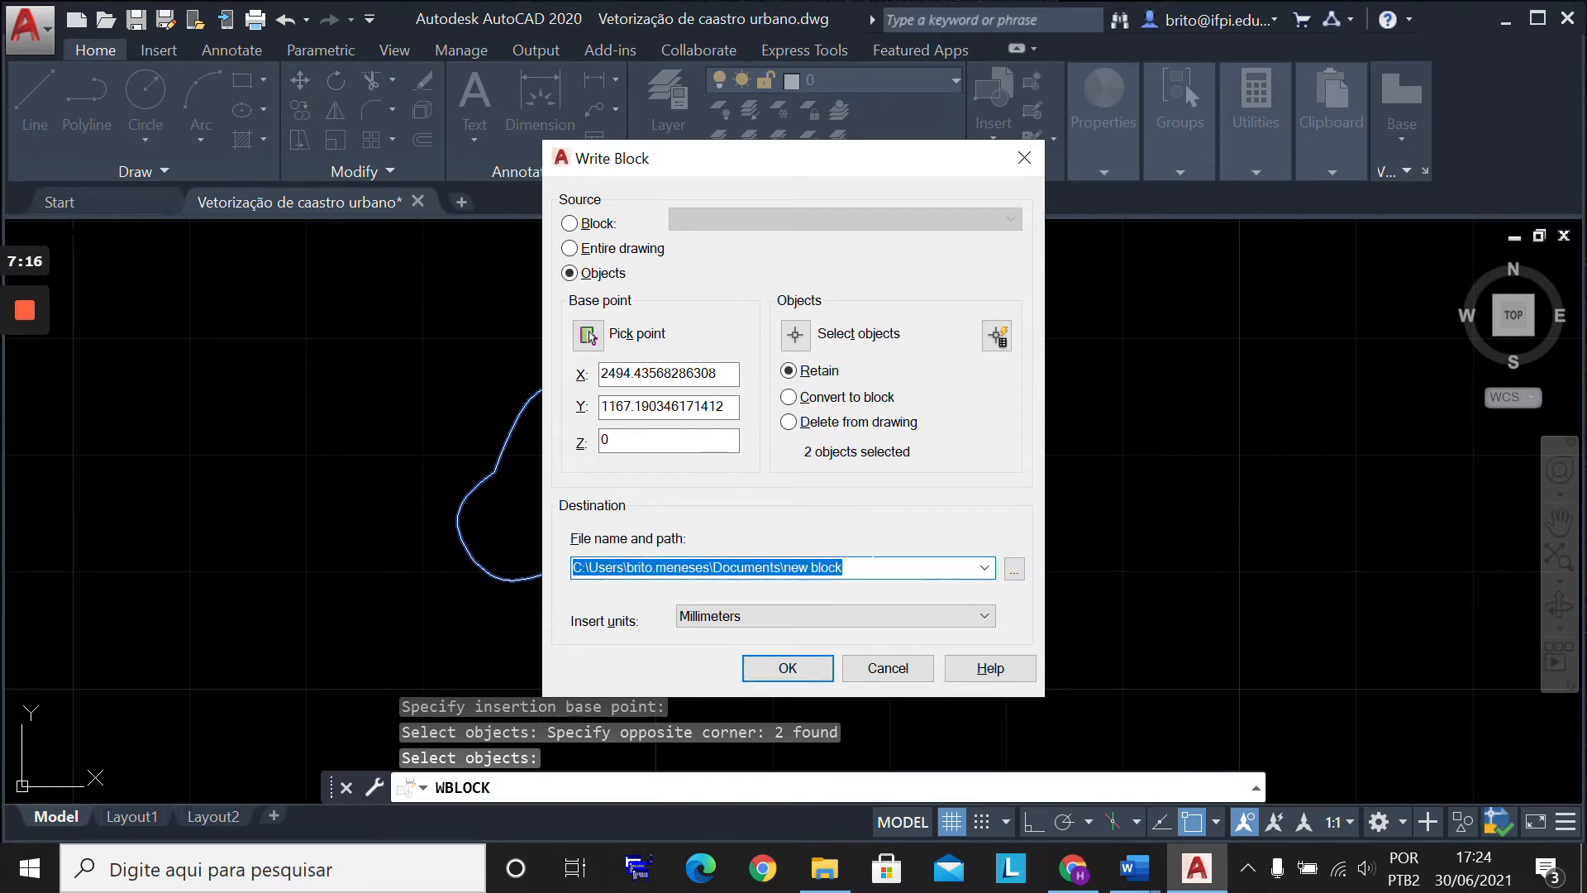
click(1014, 569)
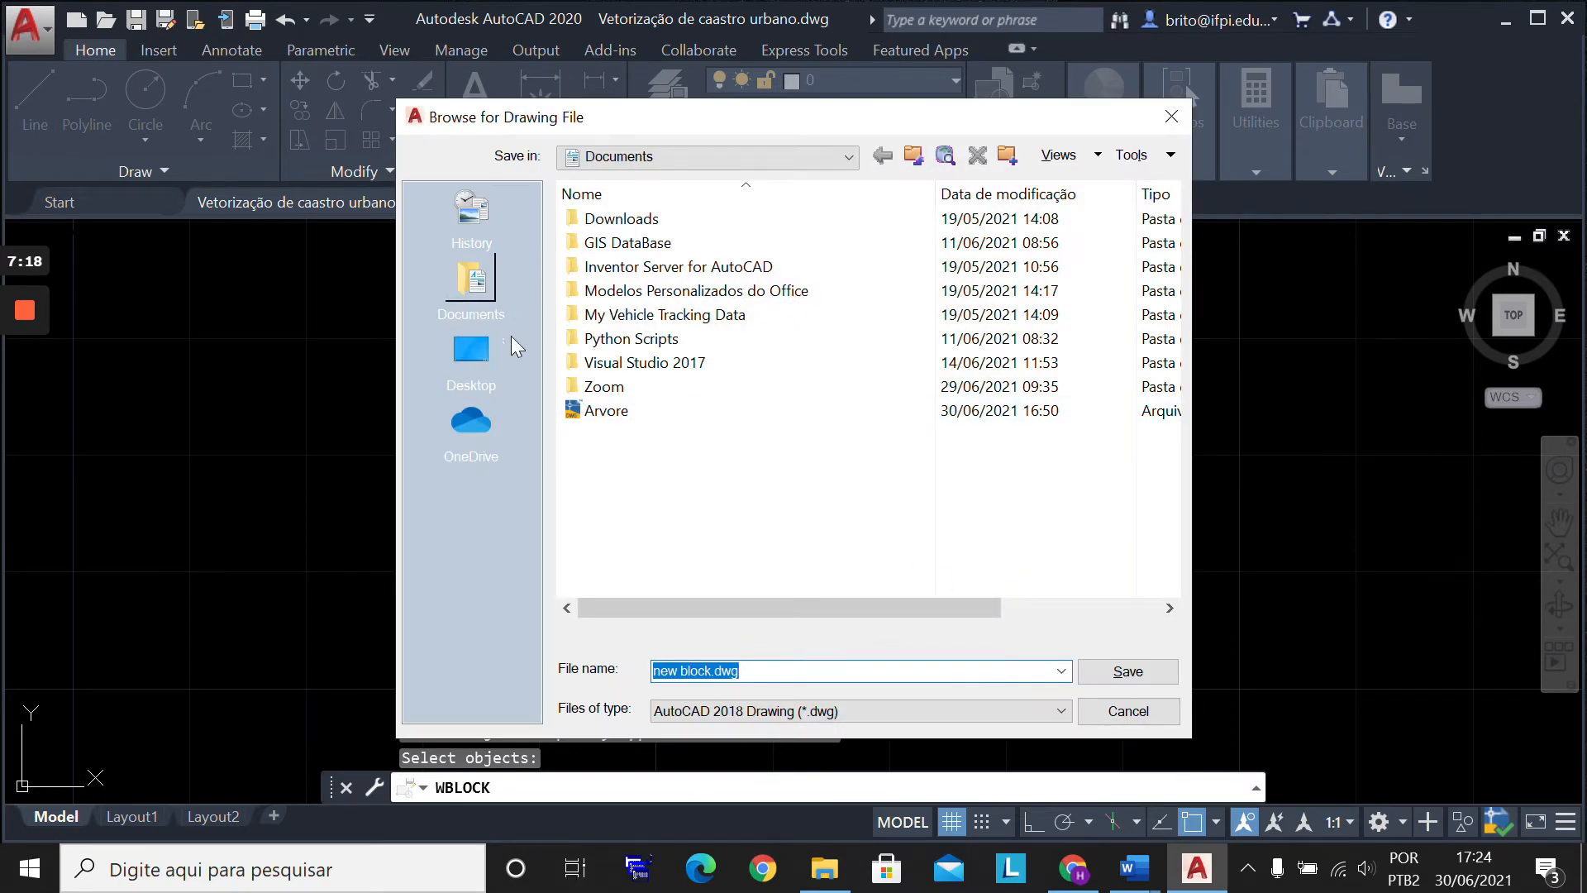
click(495, 355)
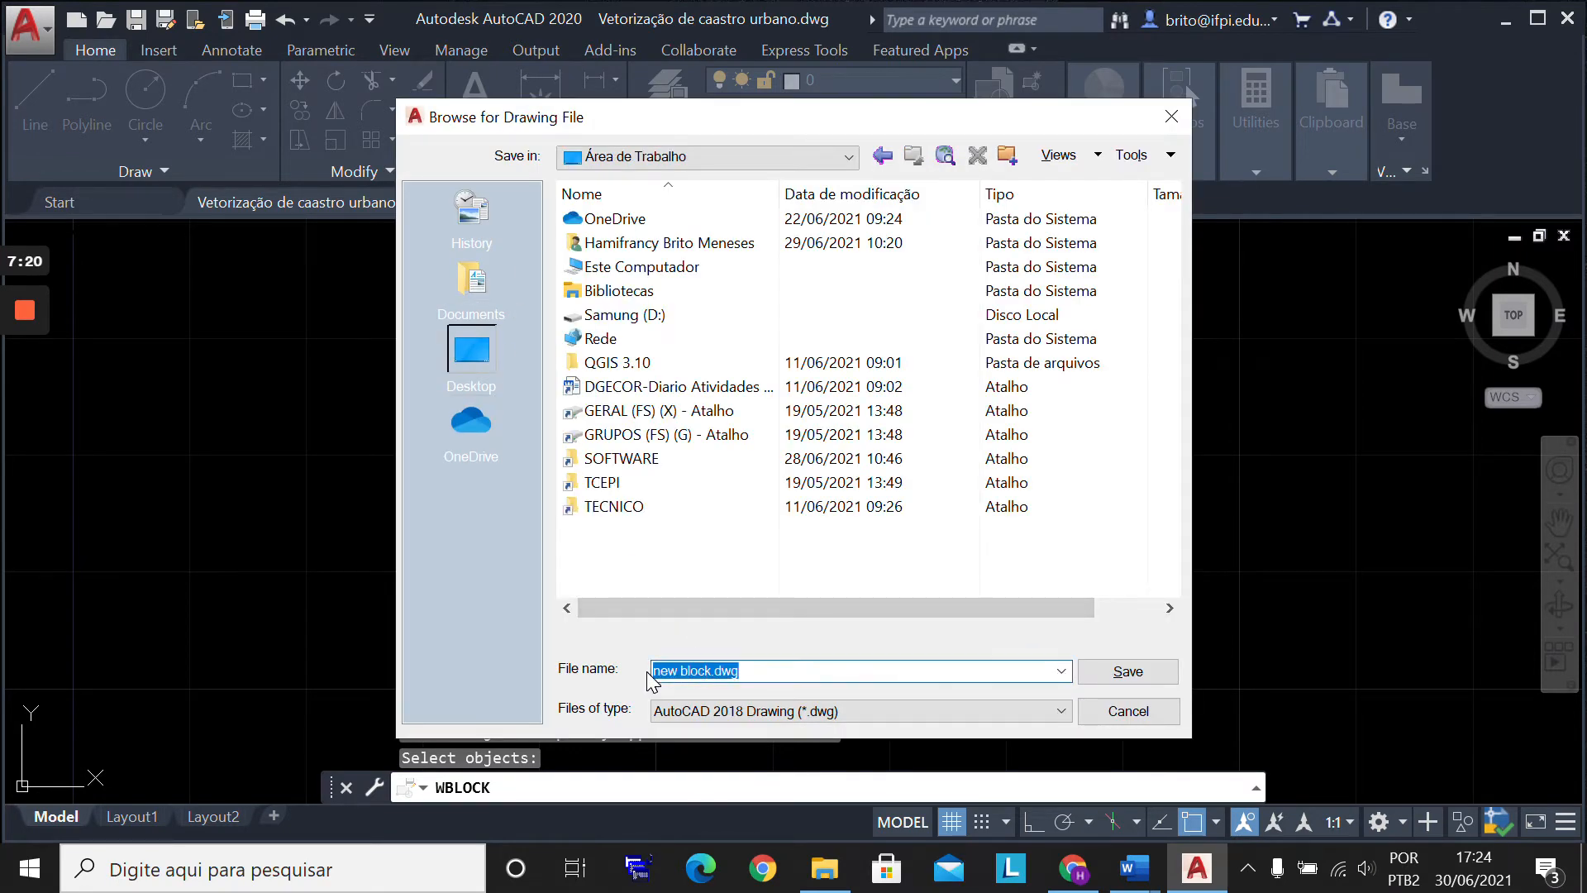
key(Home)
text(ar)
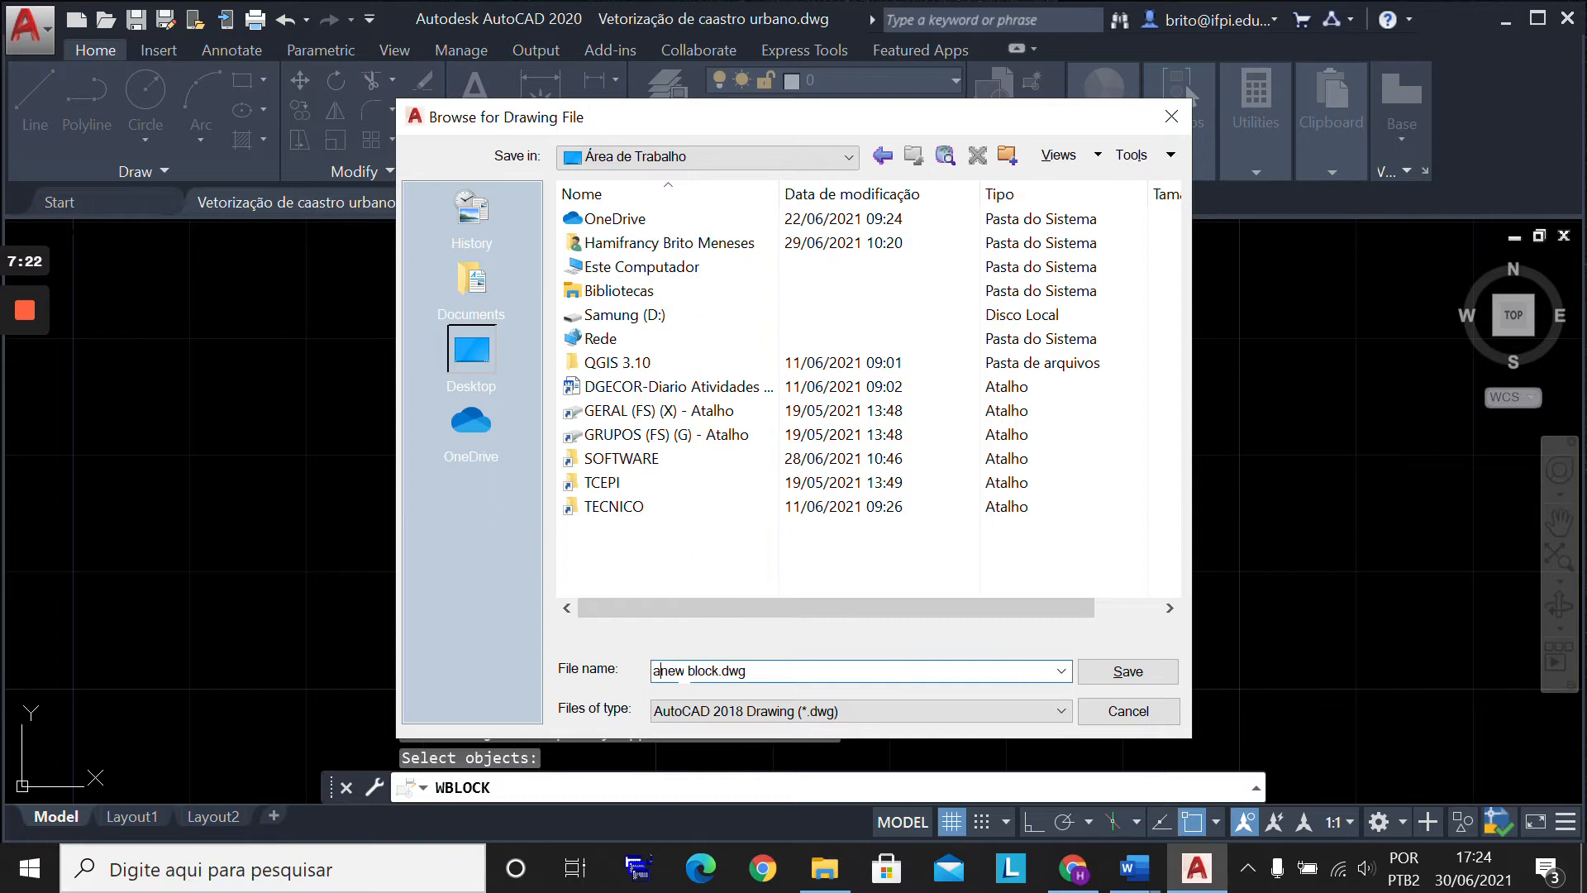
text(vore)
key(Delete)
key(Delete)
key(Delete)
key(Delete)
key(Delete)
key(Delete)
key(Delete)
key(Delete)
key(Delete)
click(1125, 674)
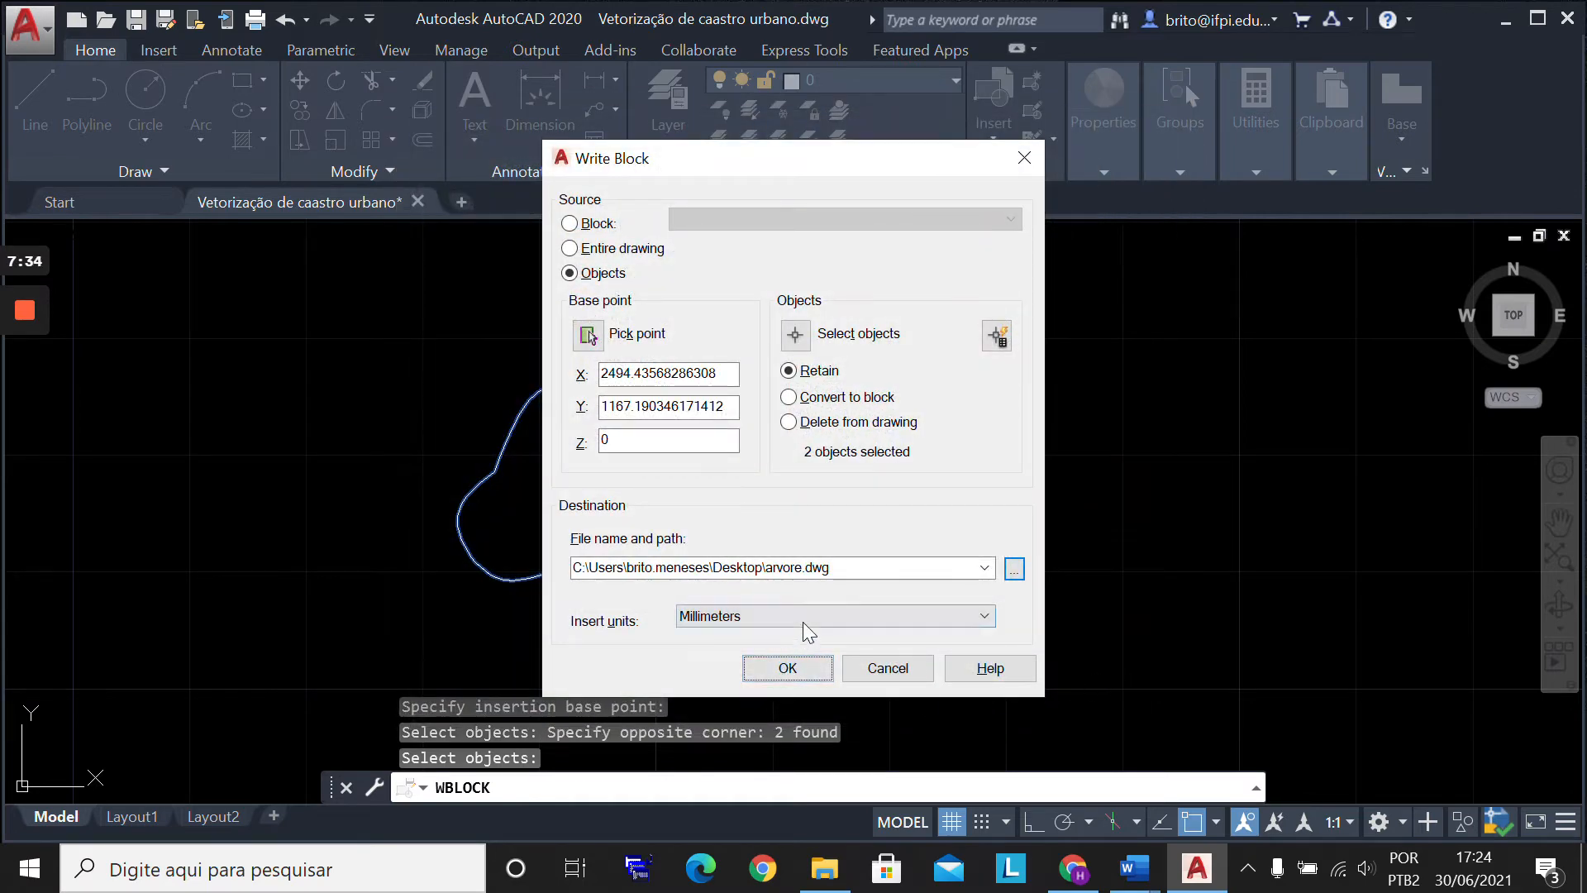
Step: Set the insert units to Unitless and write the tree block to its file
click(806, 617)
click(785, 243)
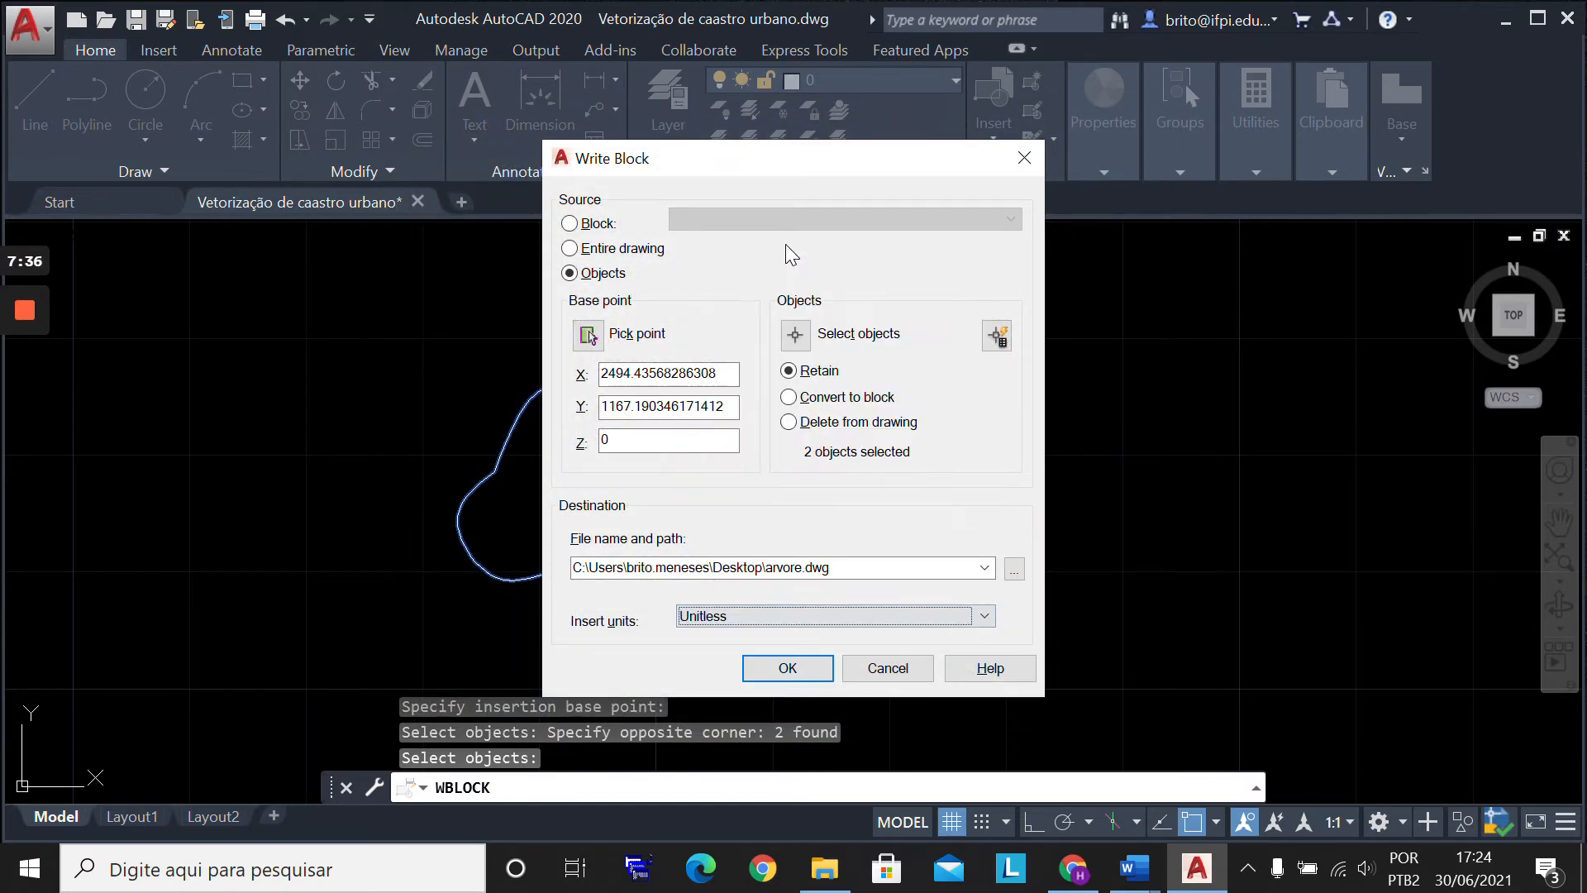
click(782, 665)
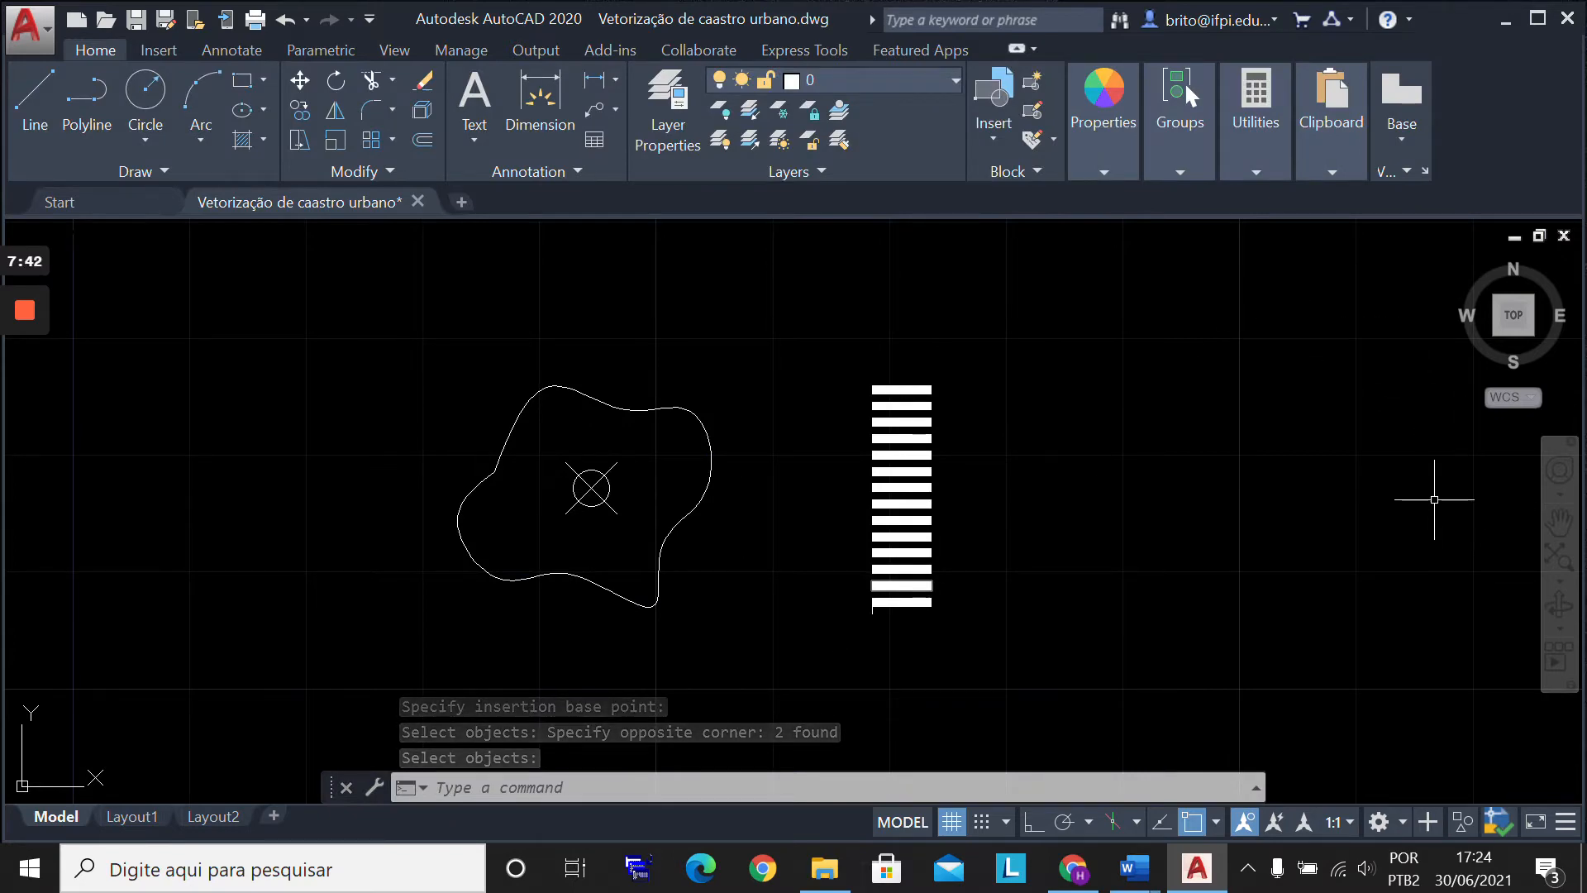
Step: Check the arvore drawing file on the Windows desktop and return to AutoCAD
key(super+d)
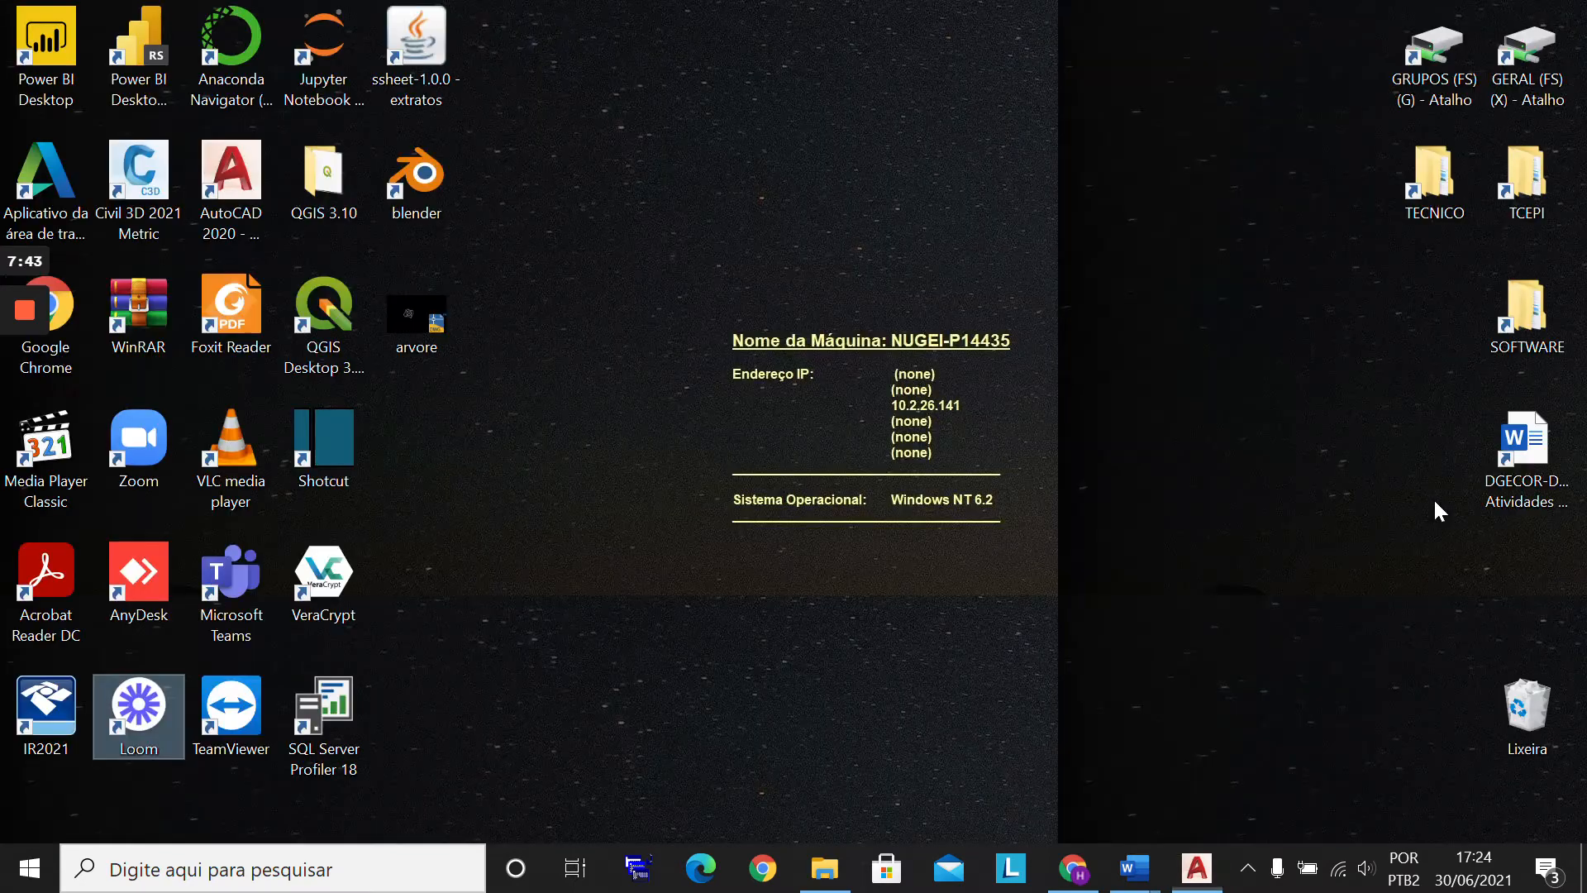
click(409, 331)
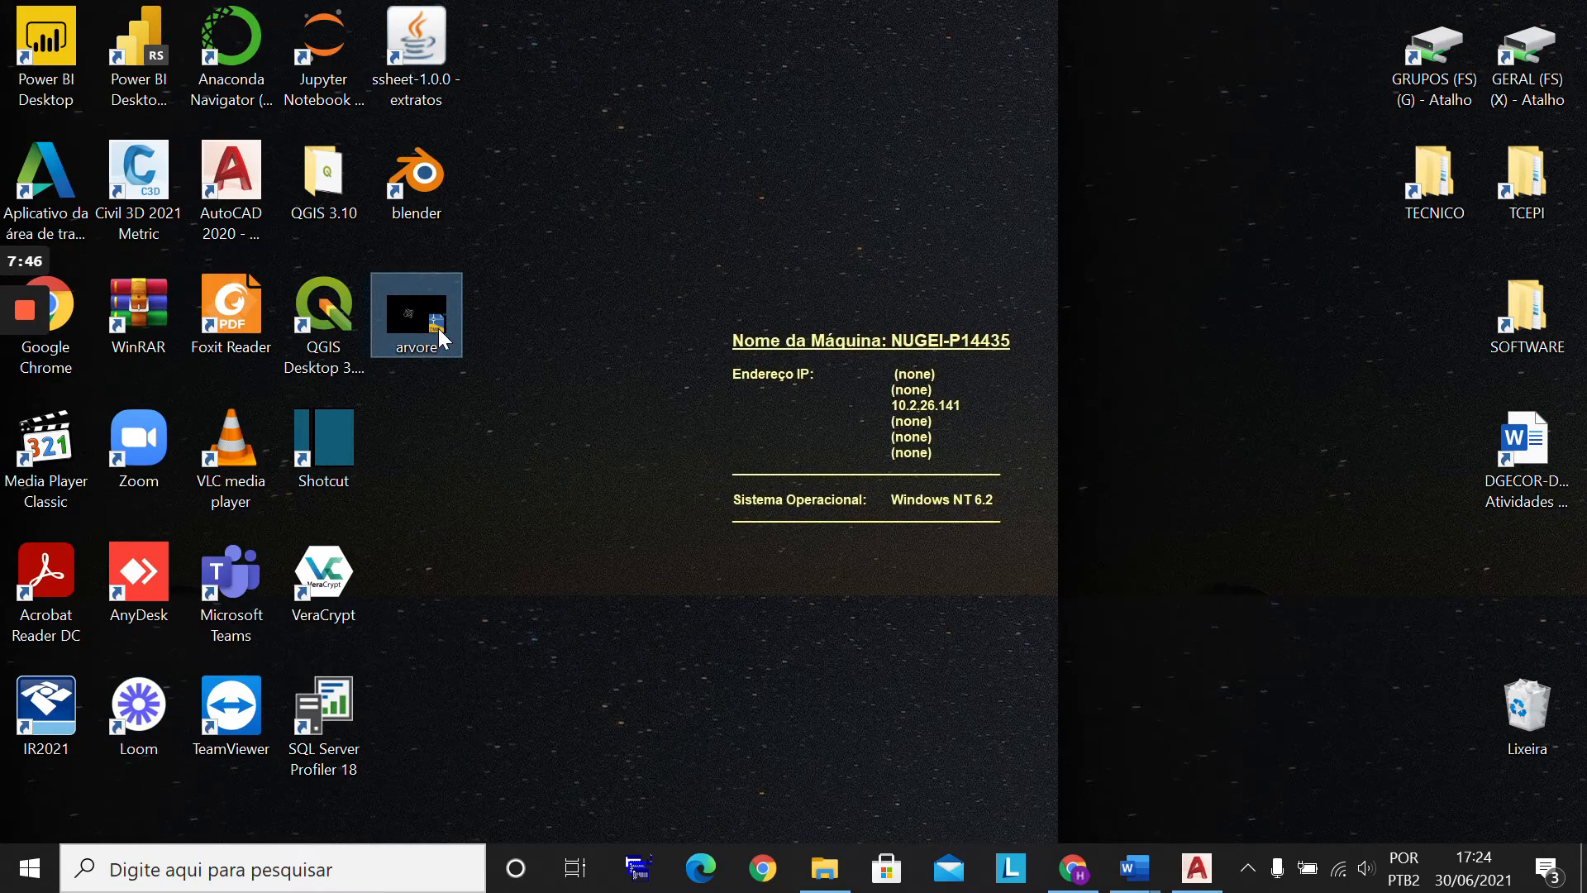
click(1196, 867)
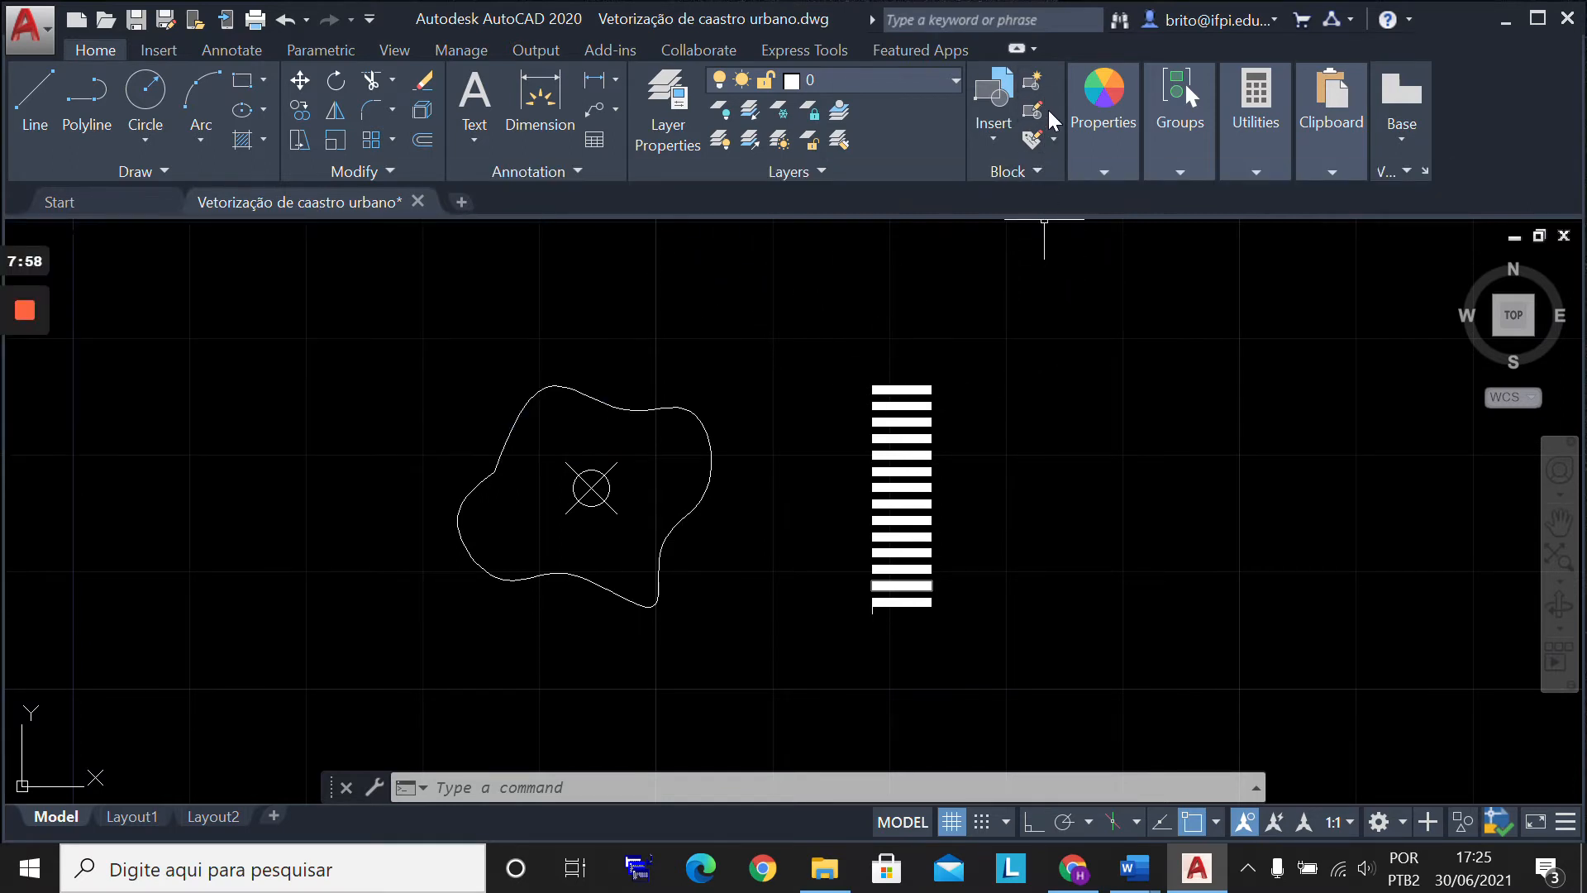
click(1001, 132)
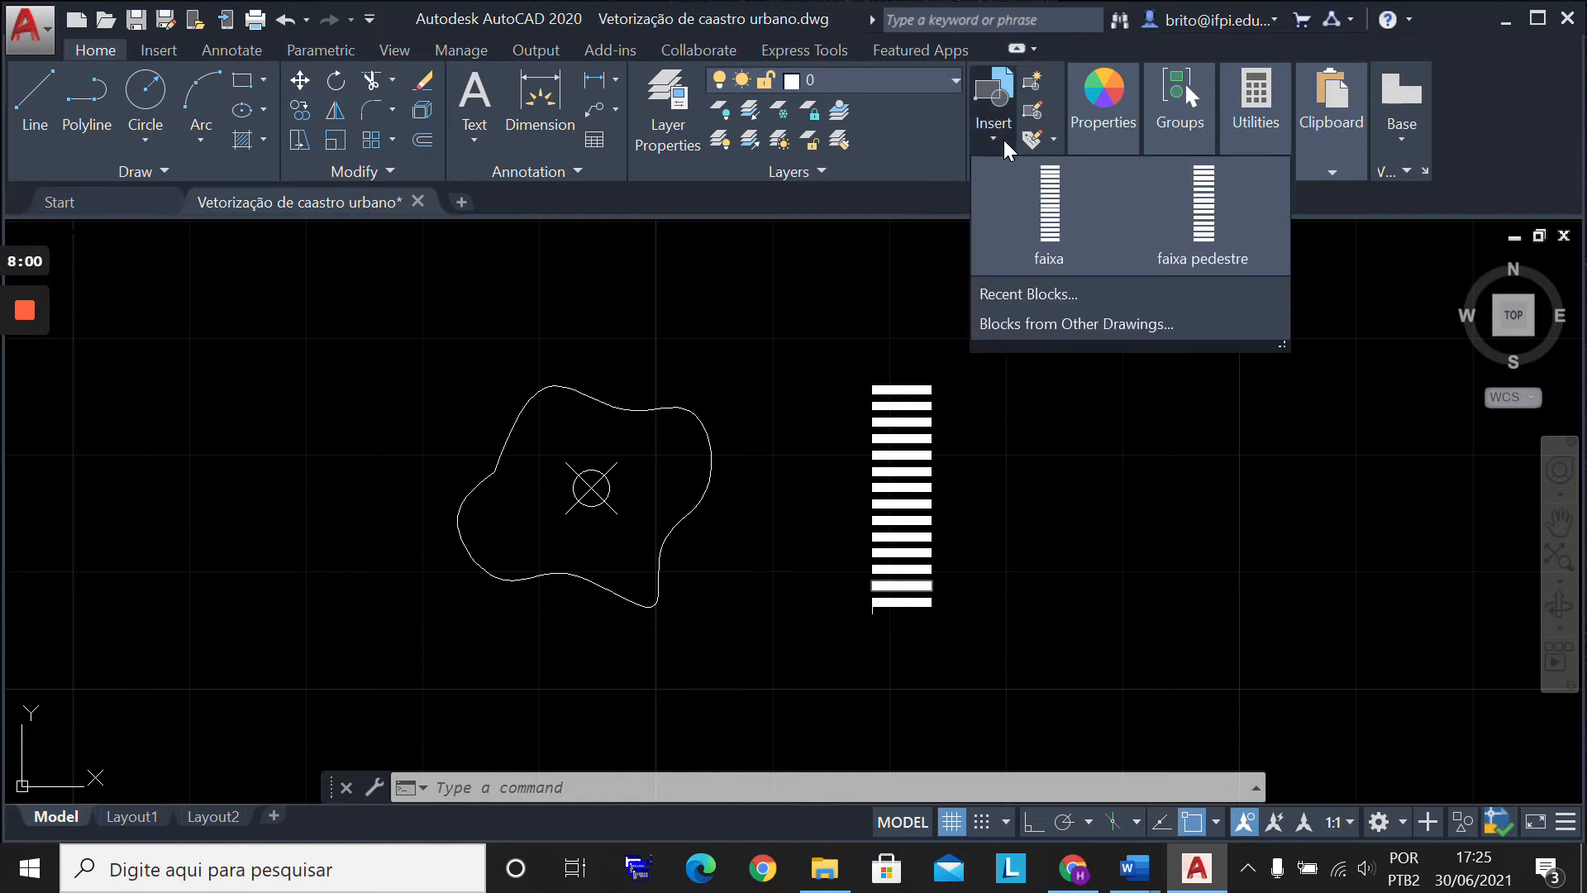
click(1280, 347)
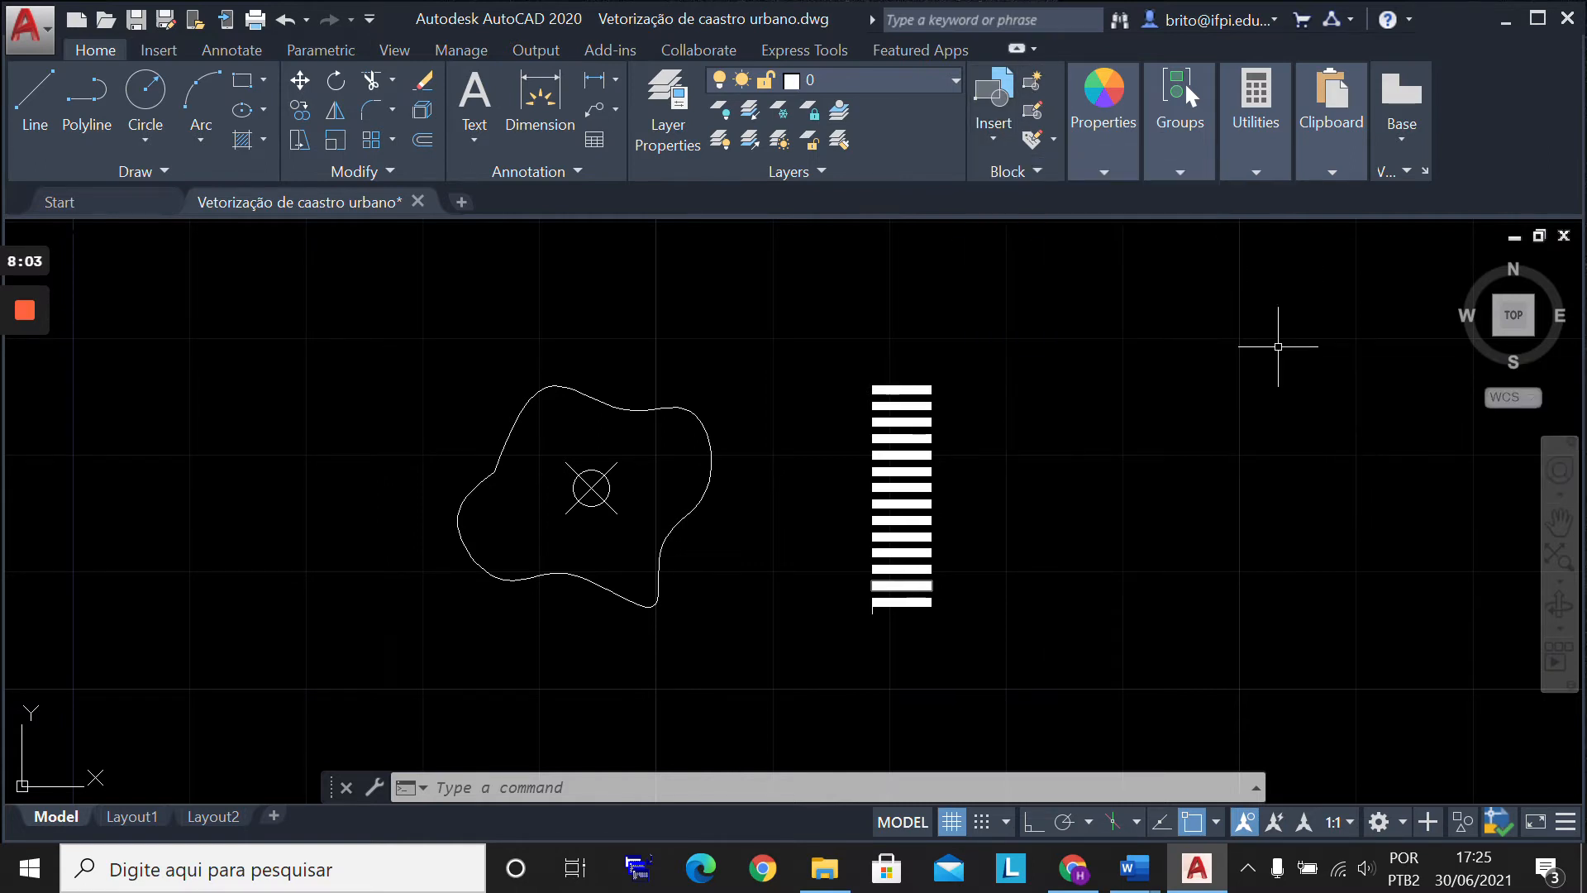
click(998, 140)
click(1061, 315)
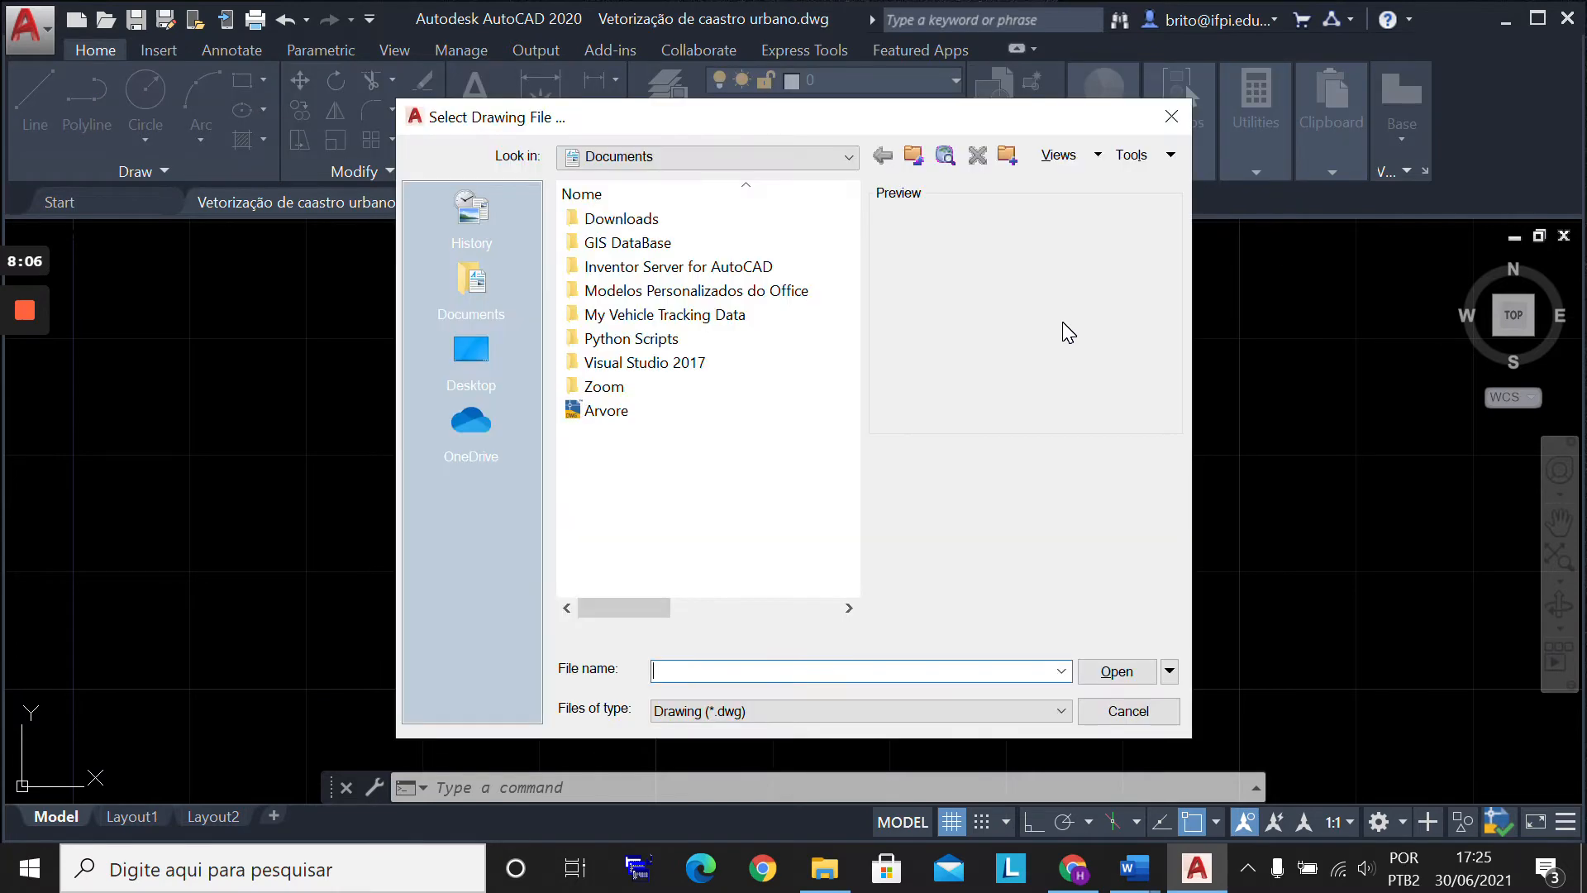
click(1128, 711)
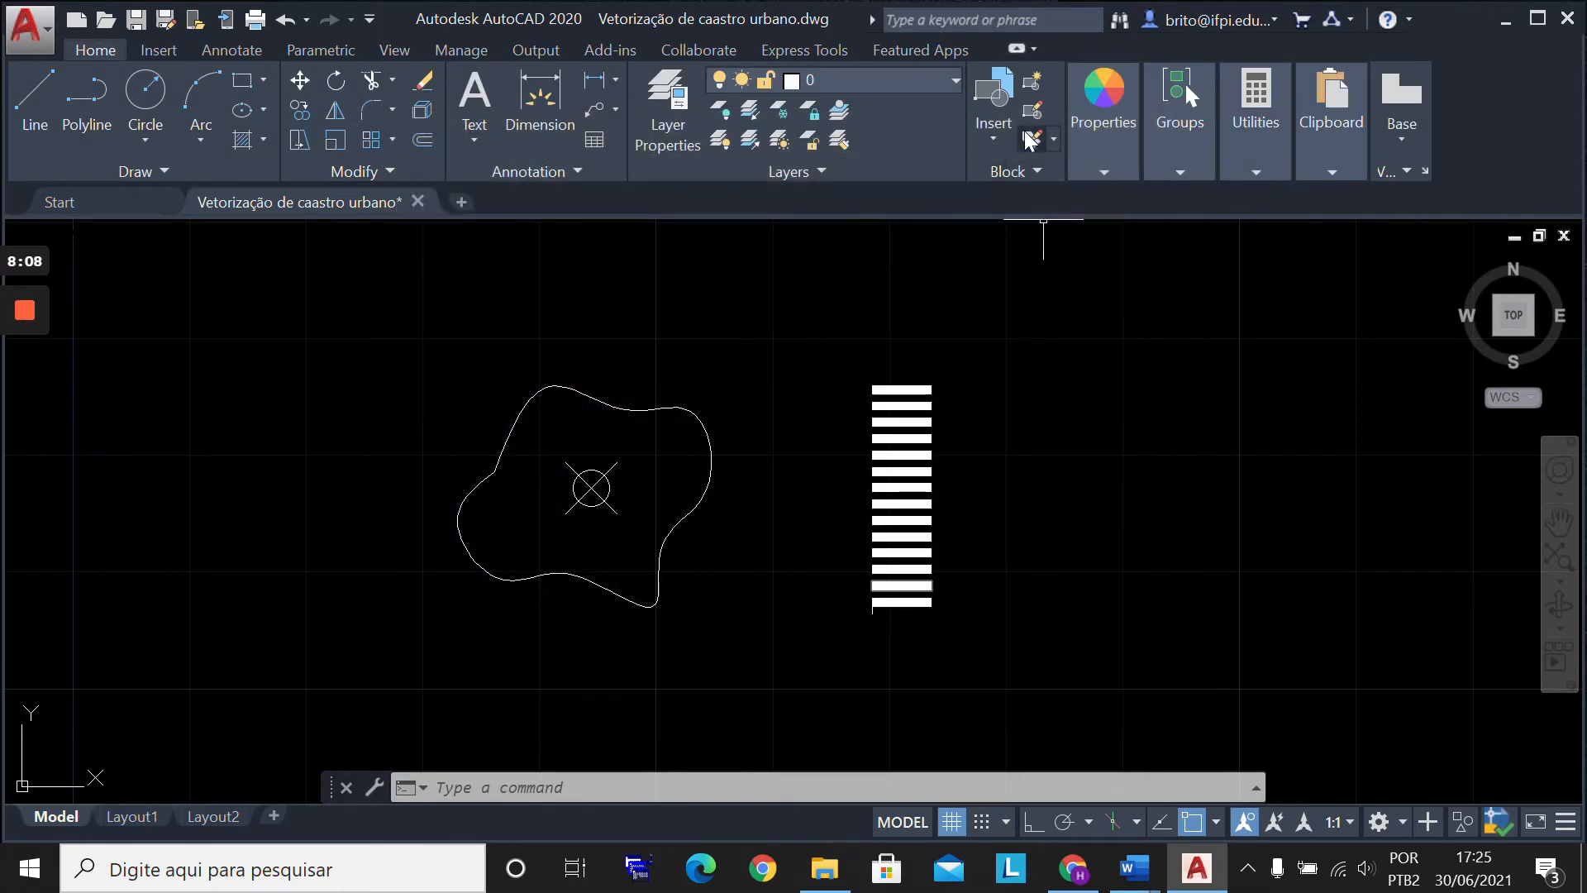
Step: Load the arvore drawing from the Desktop as a block source from another drawing
click(1001, 132)
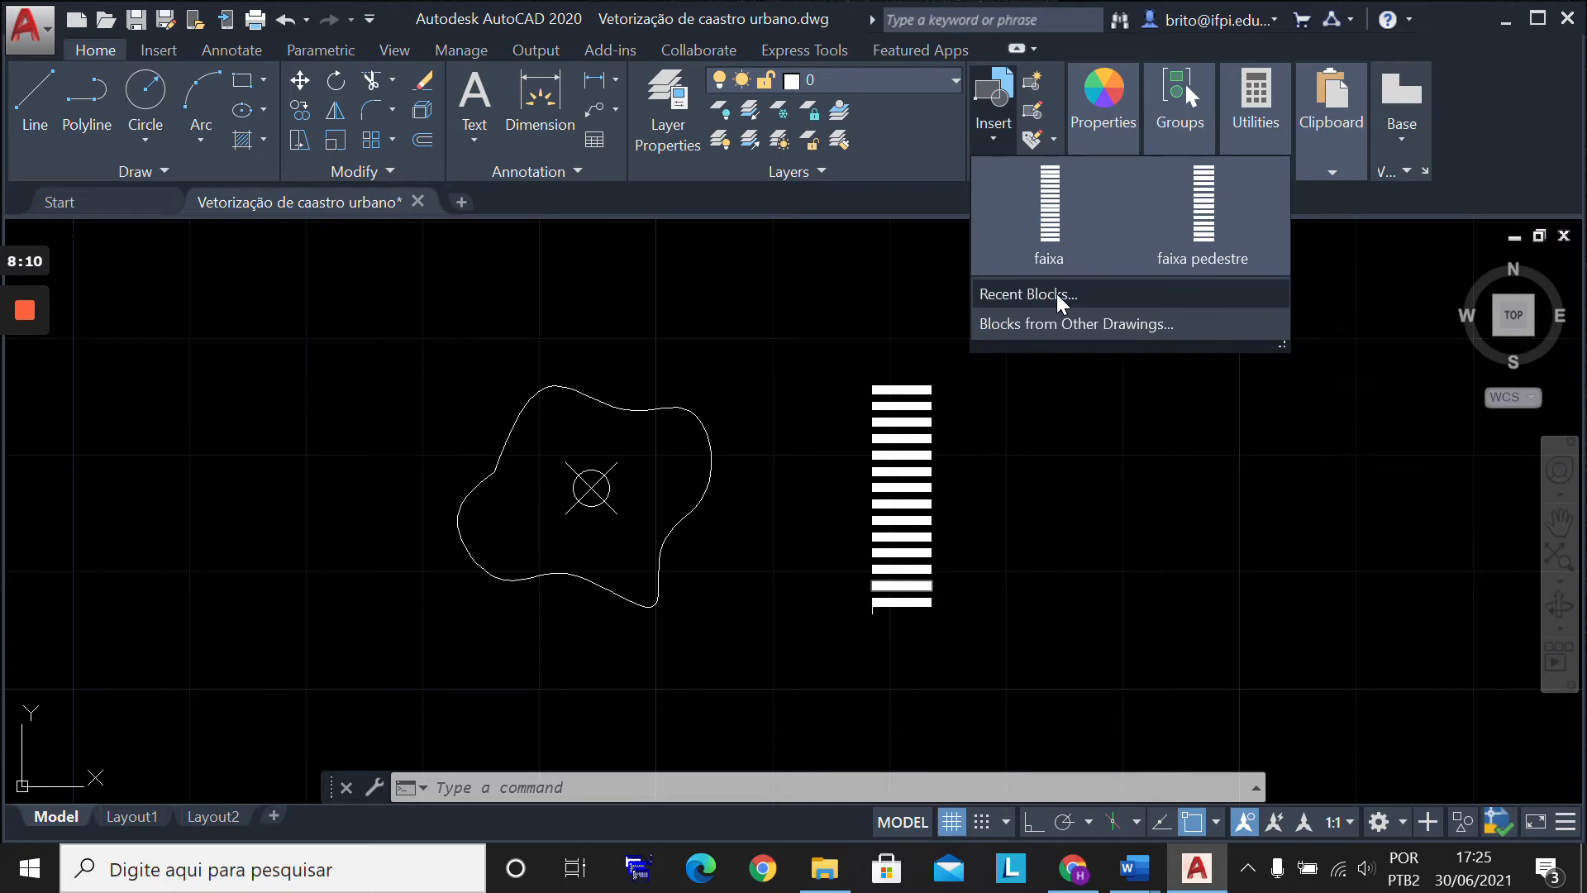
click(1097, 324)
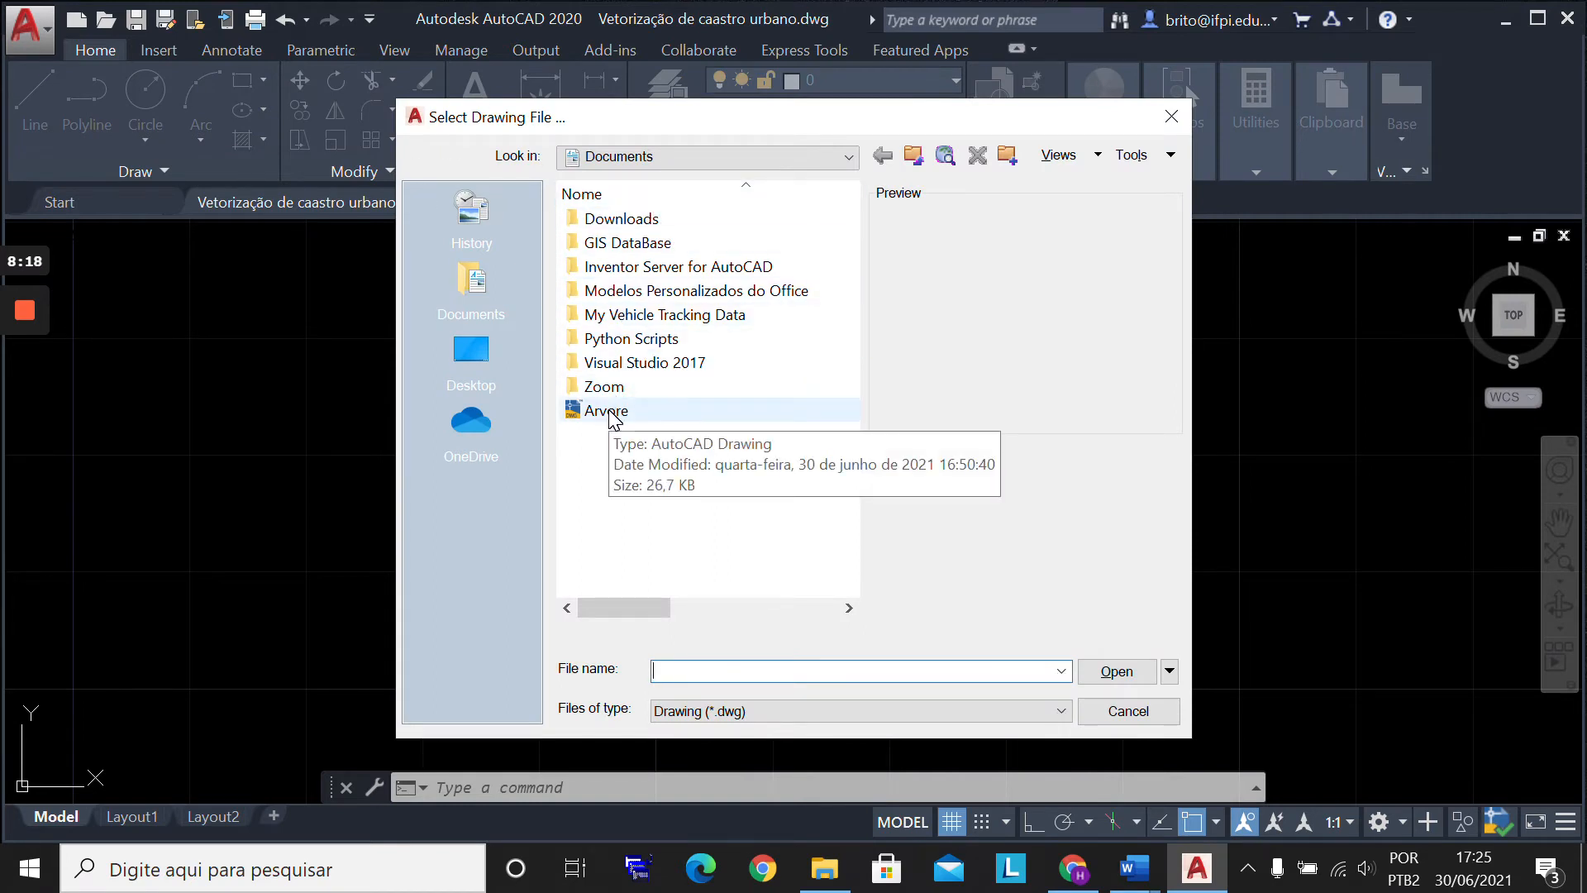
click(472, 351)
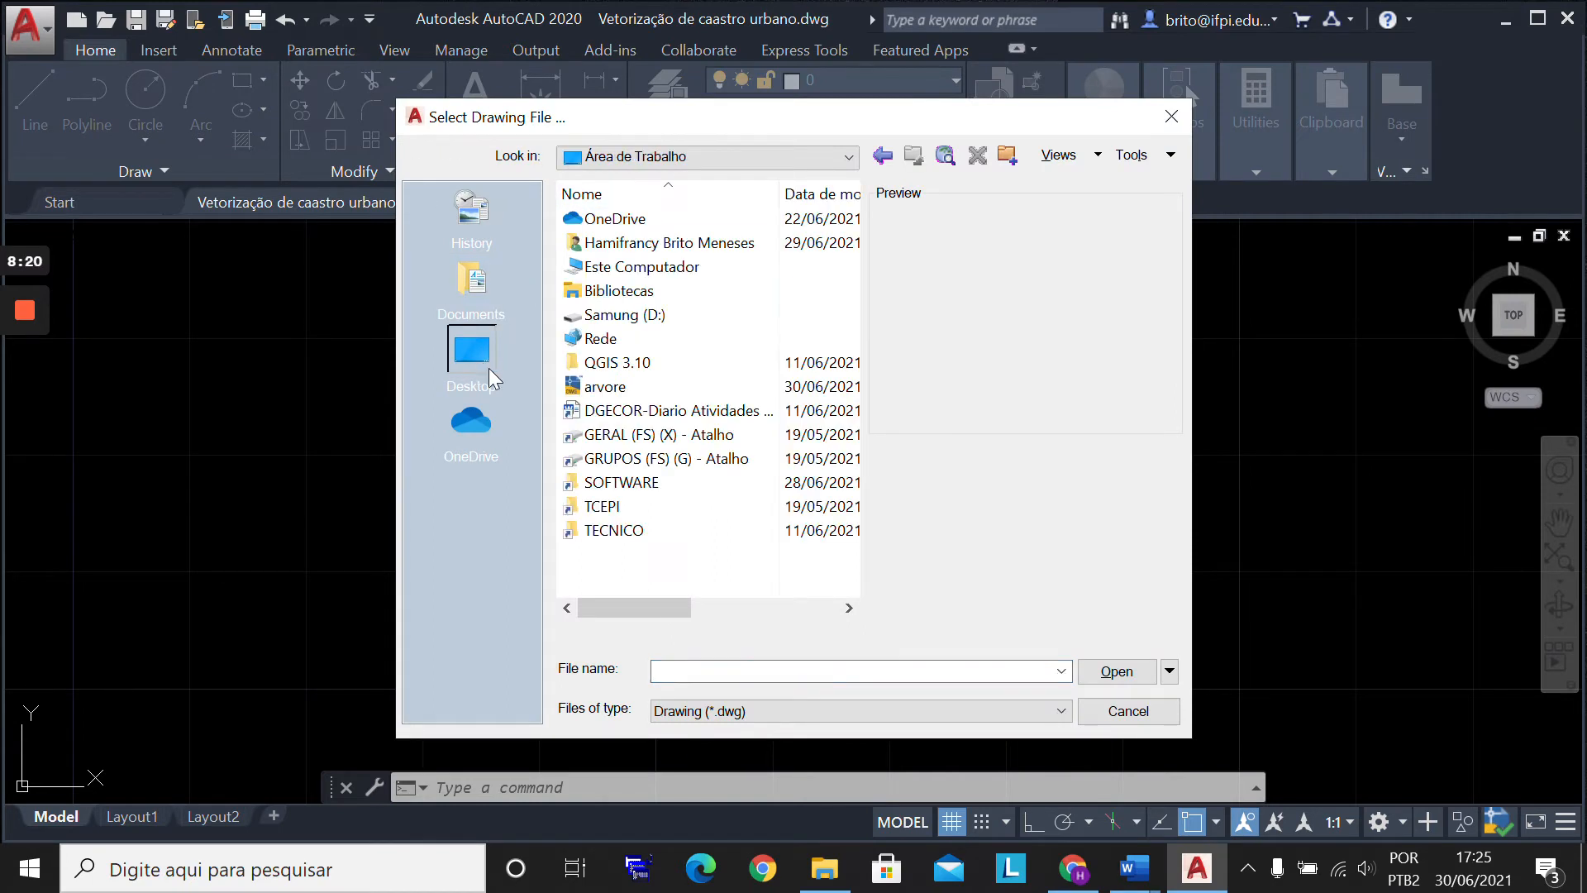
click(633, 392)
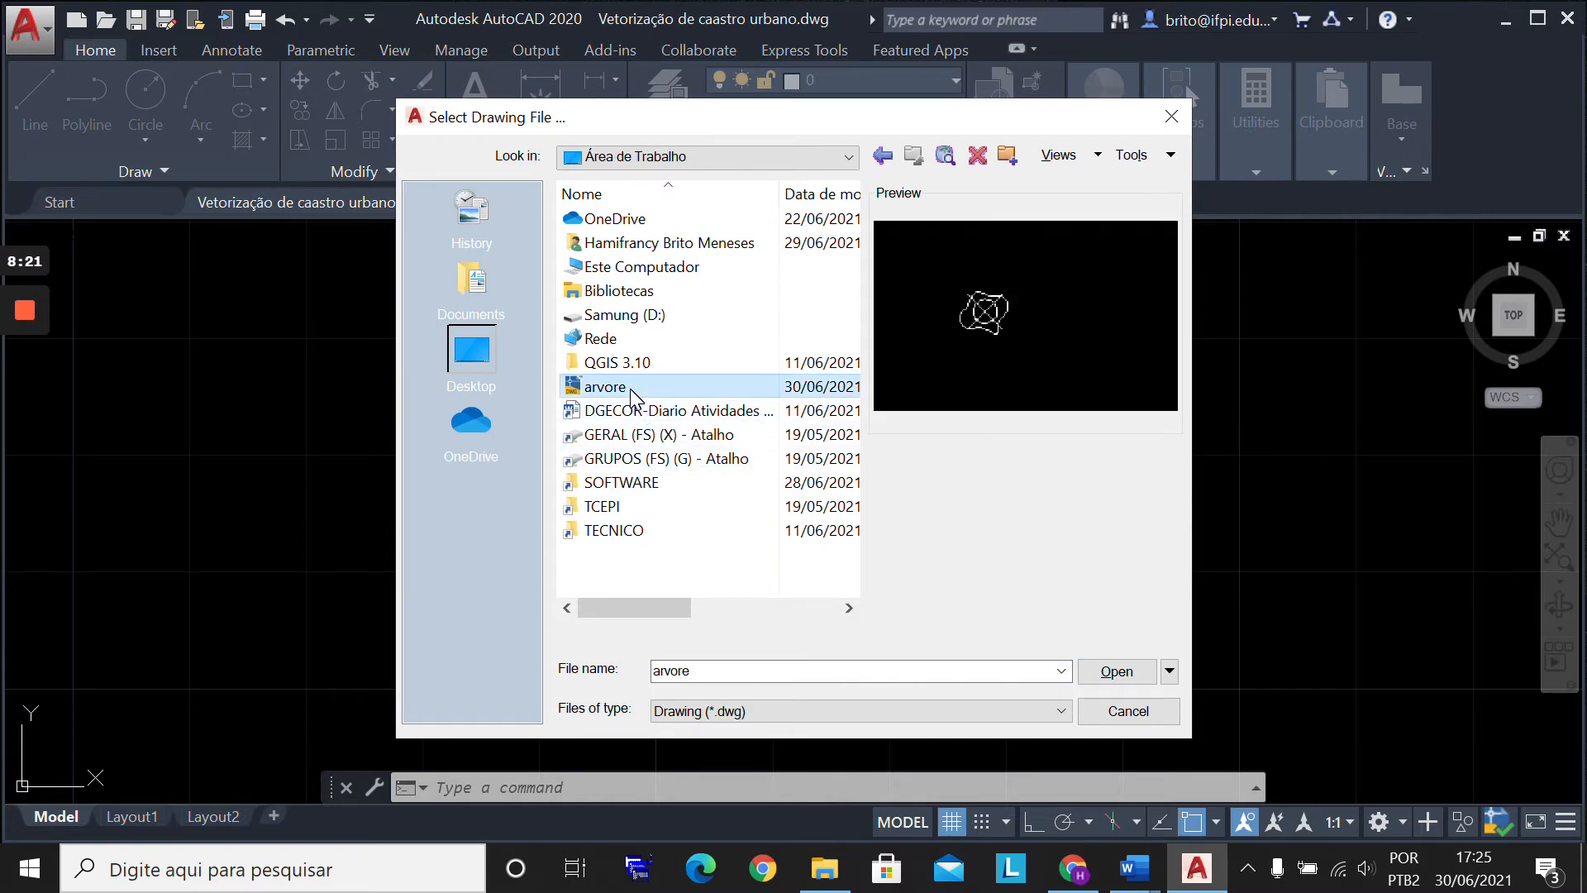
click(1115, 675)
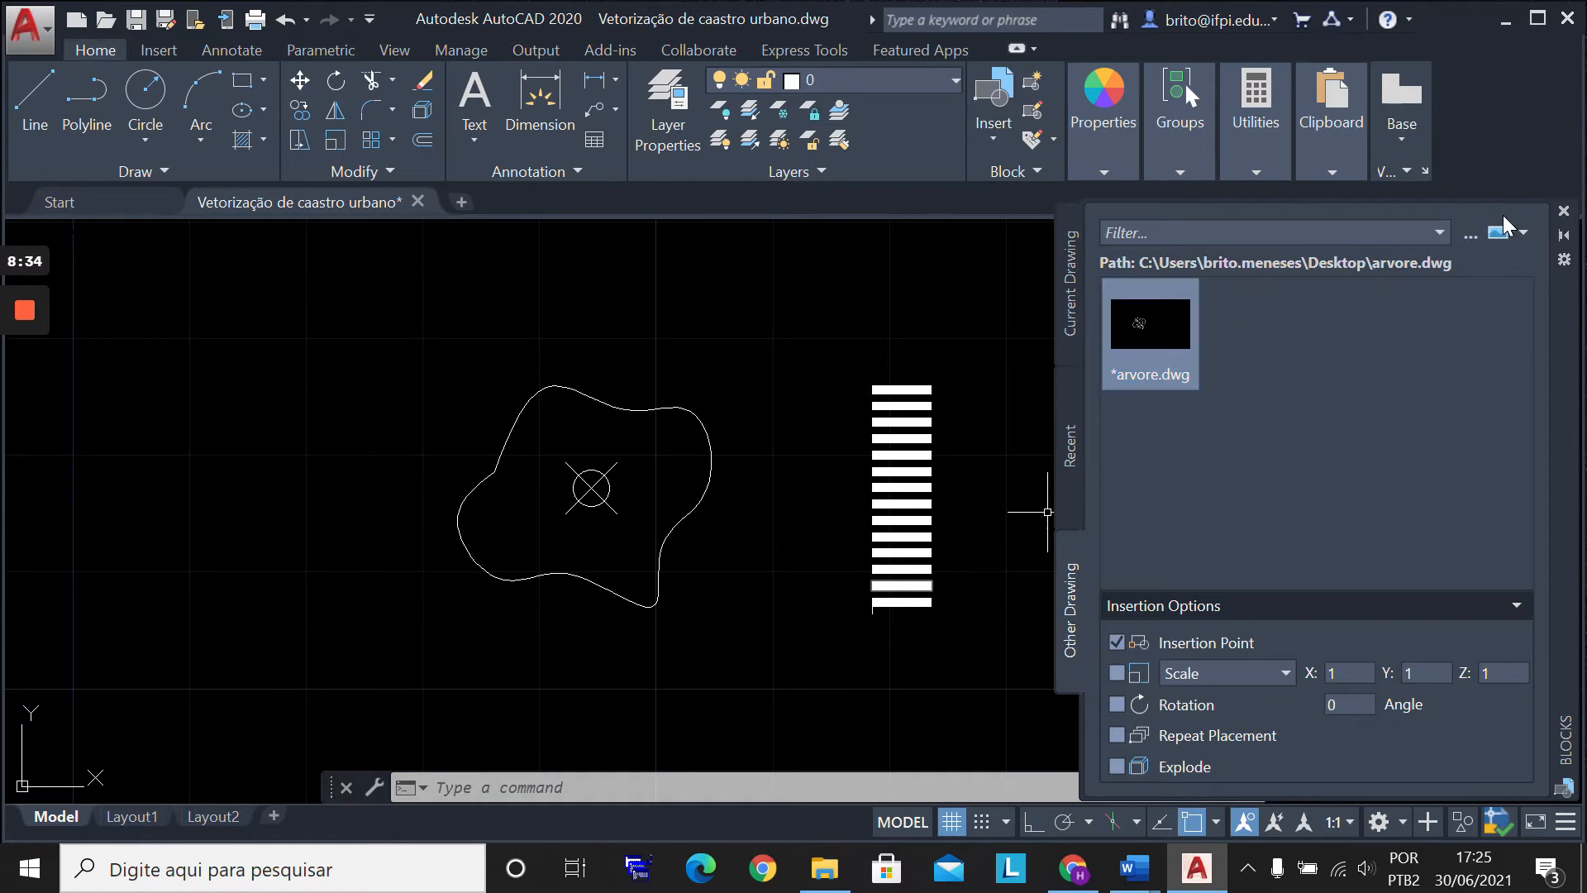
Step: Review the current drawing's blocks and the recent blocks, and return to the blocks from the other drawing
click(1071, 302)
mouse_move(1247, 343)
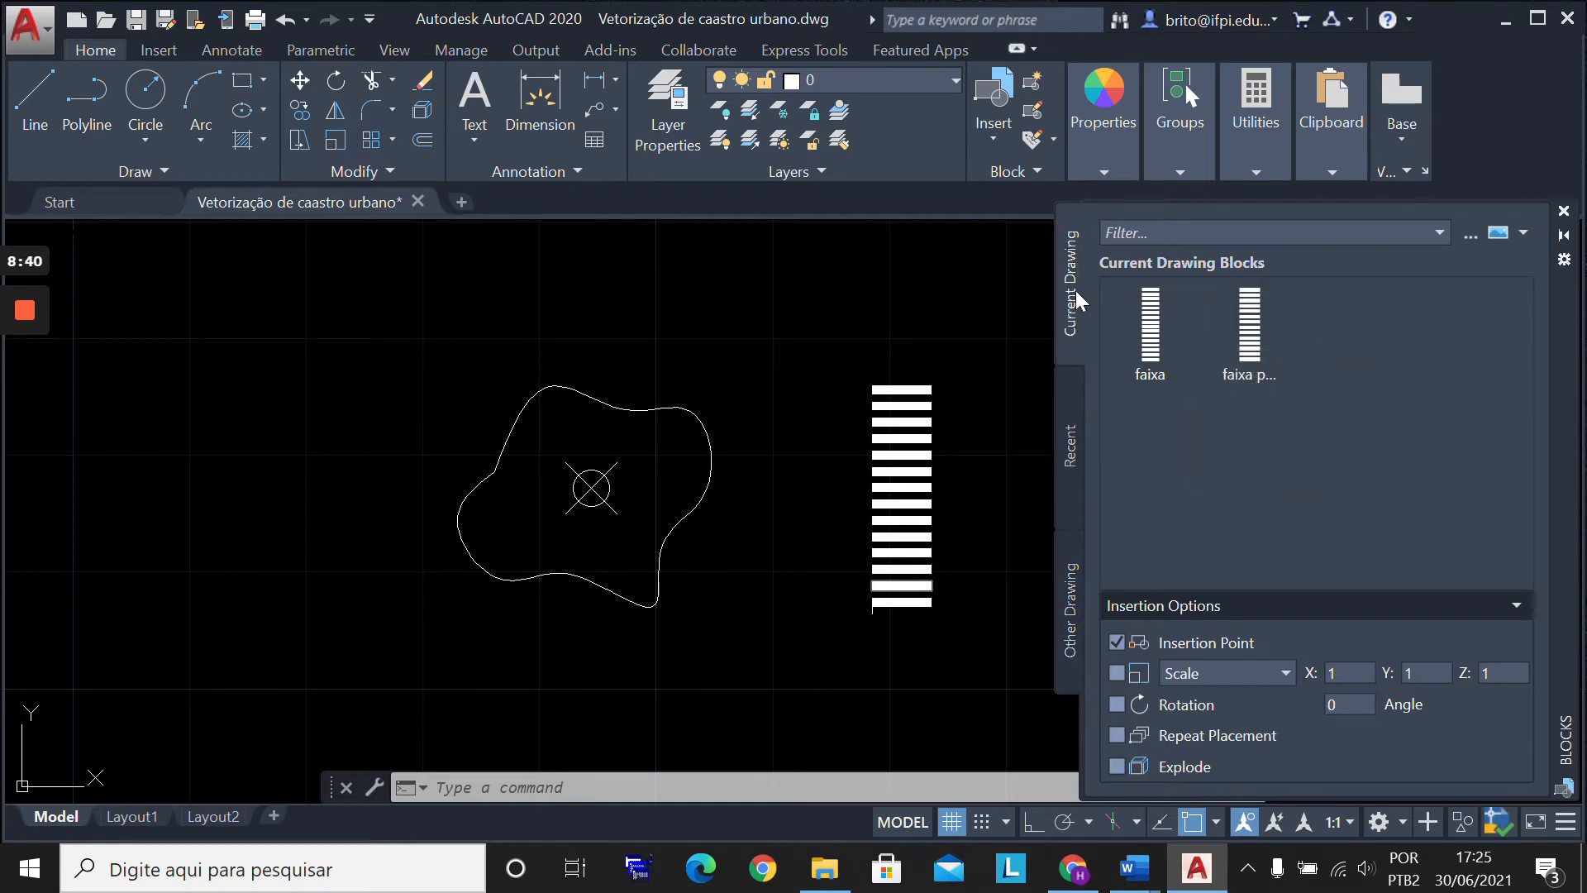
mouse_move(1149, 332)
click(1070, 438)
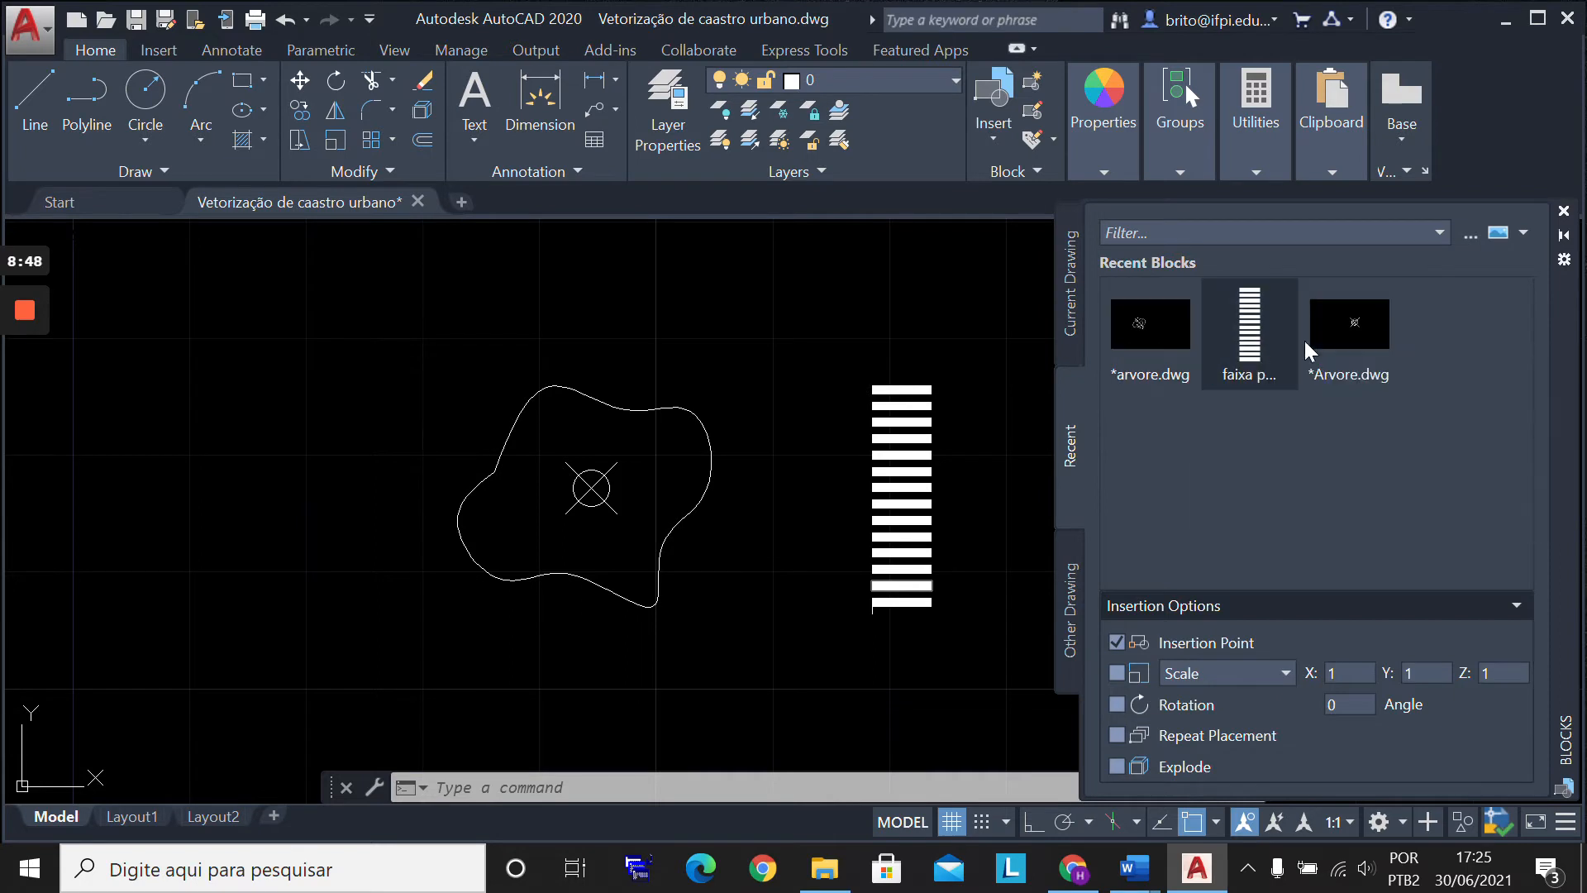
click(1074, 608)
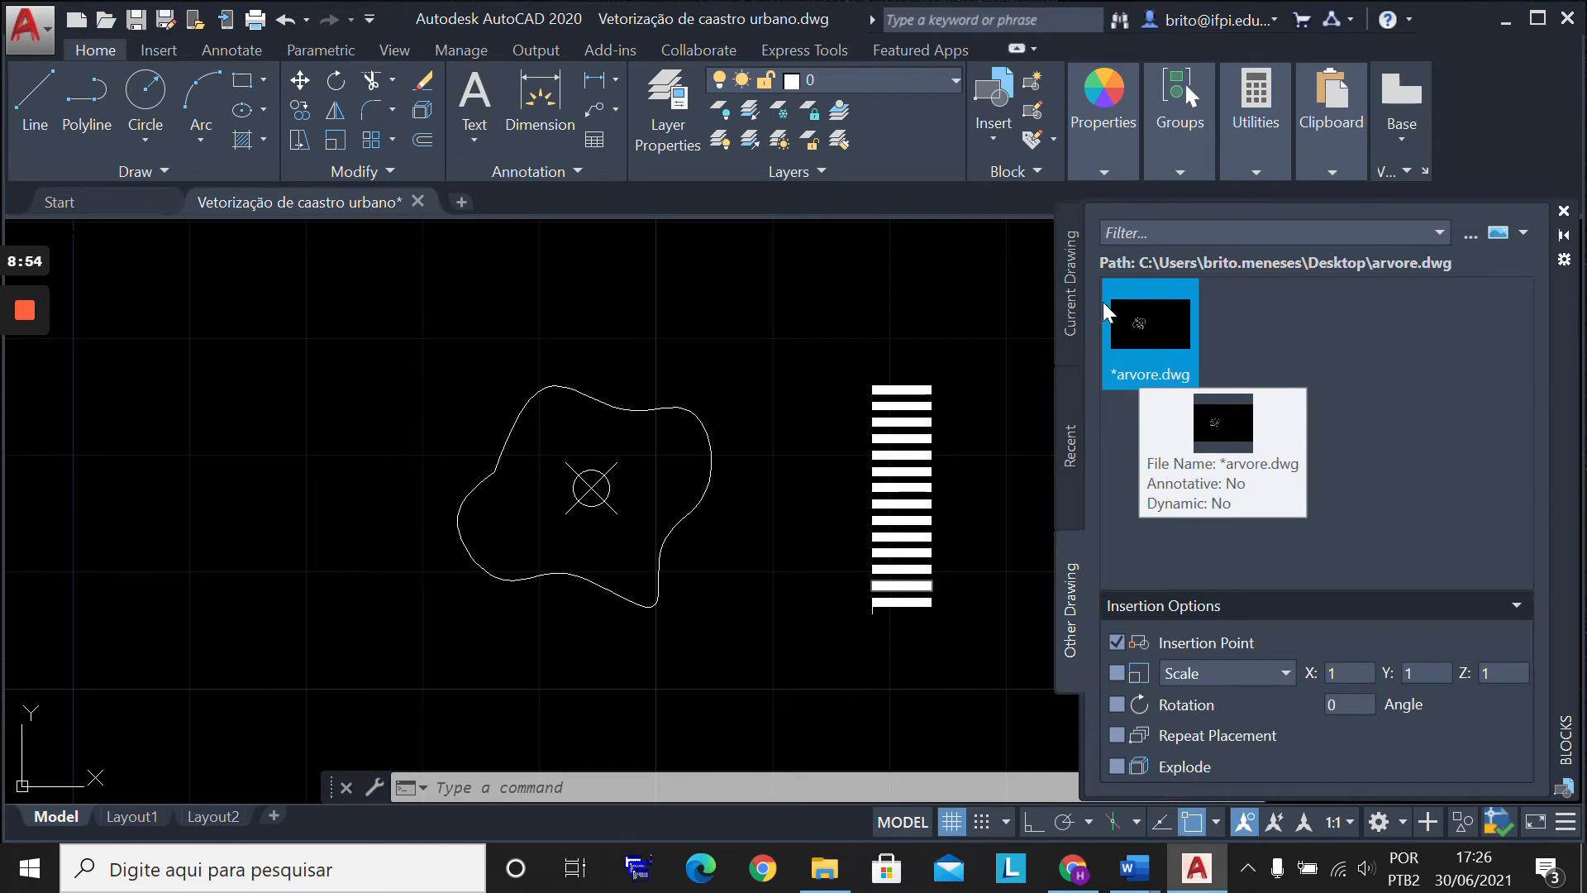
Step: Compare the blocks of the current drawing with those of the other drawing, and check the file details of the recent Arvore.dwg block
click(1073, 295)
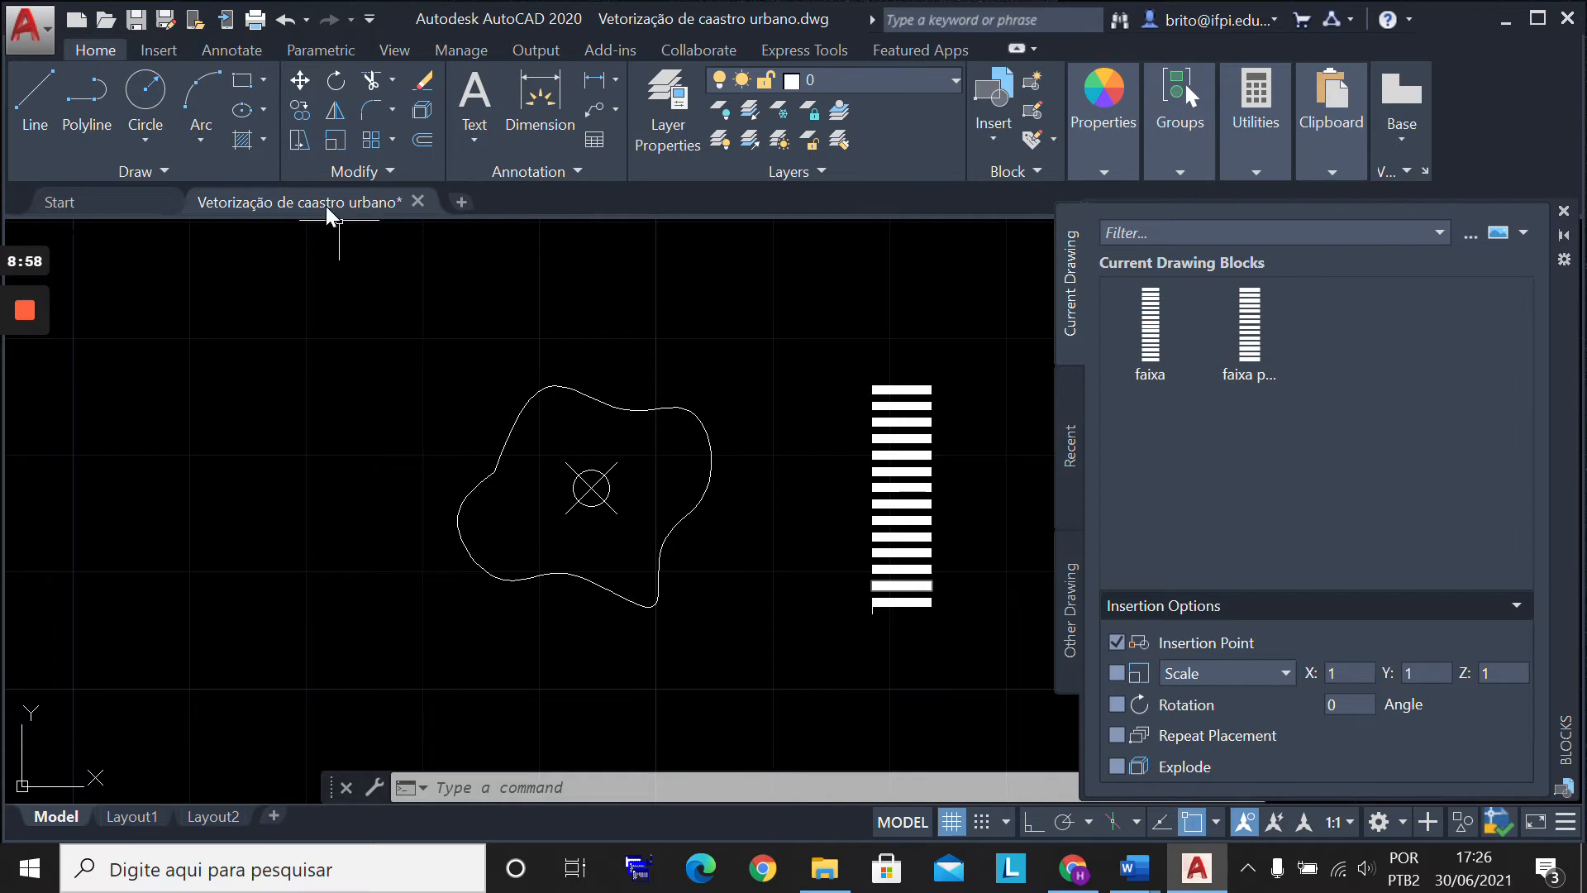
click(1066, 613)
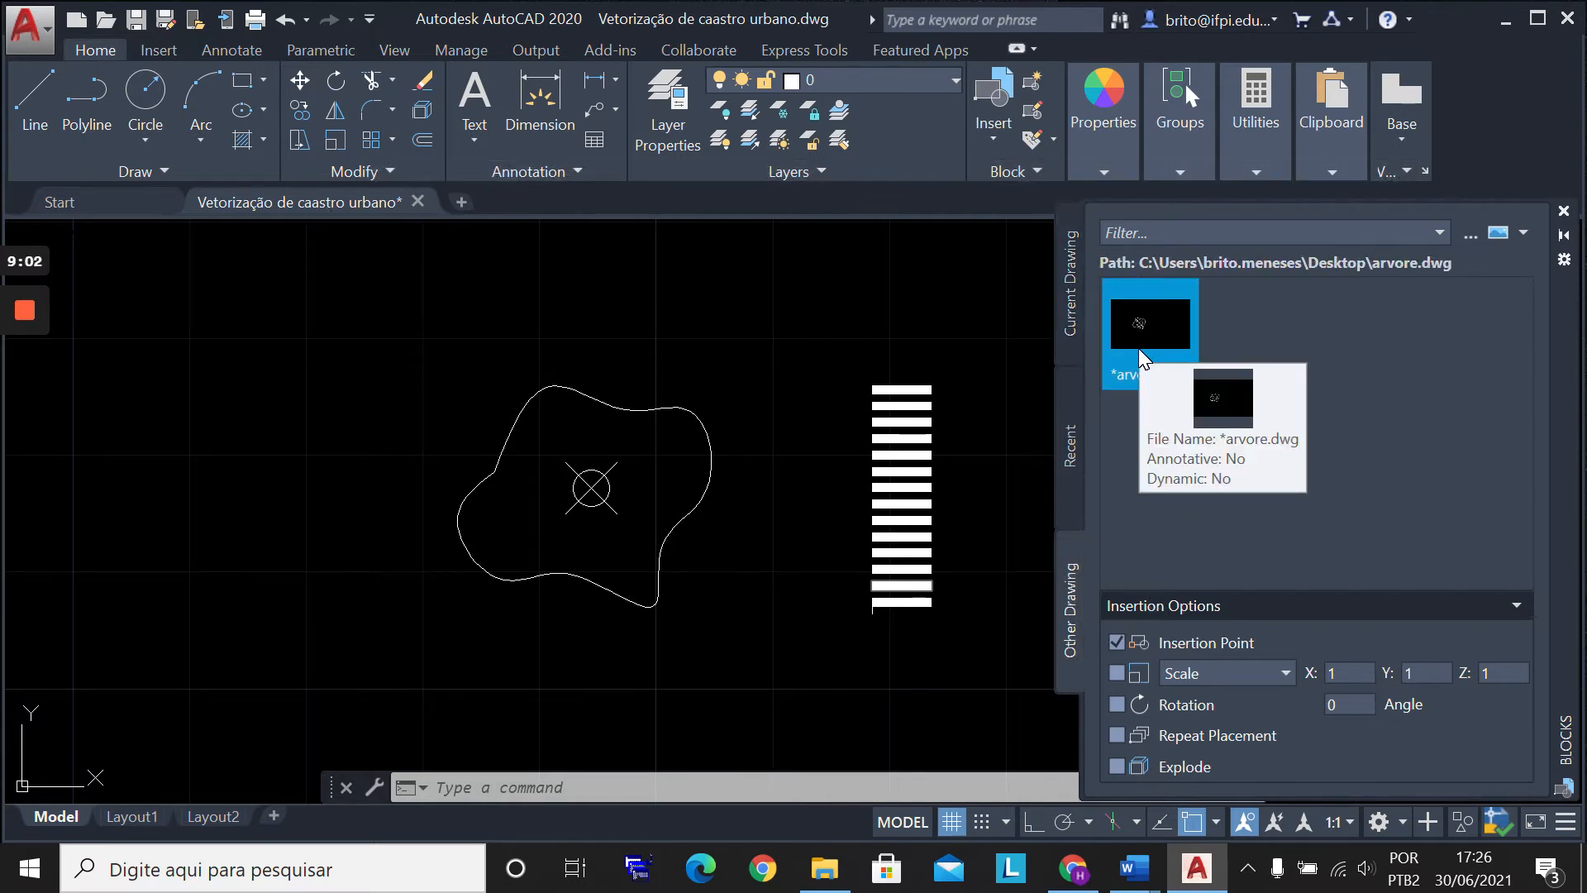
click(1068, 459)
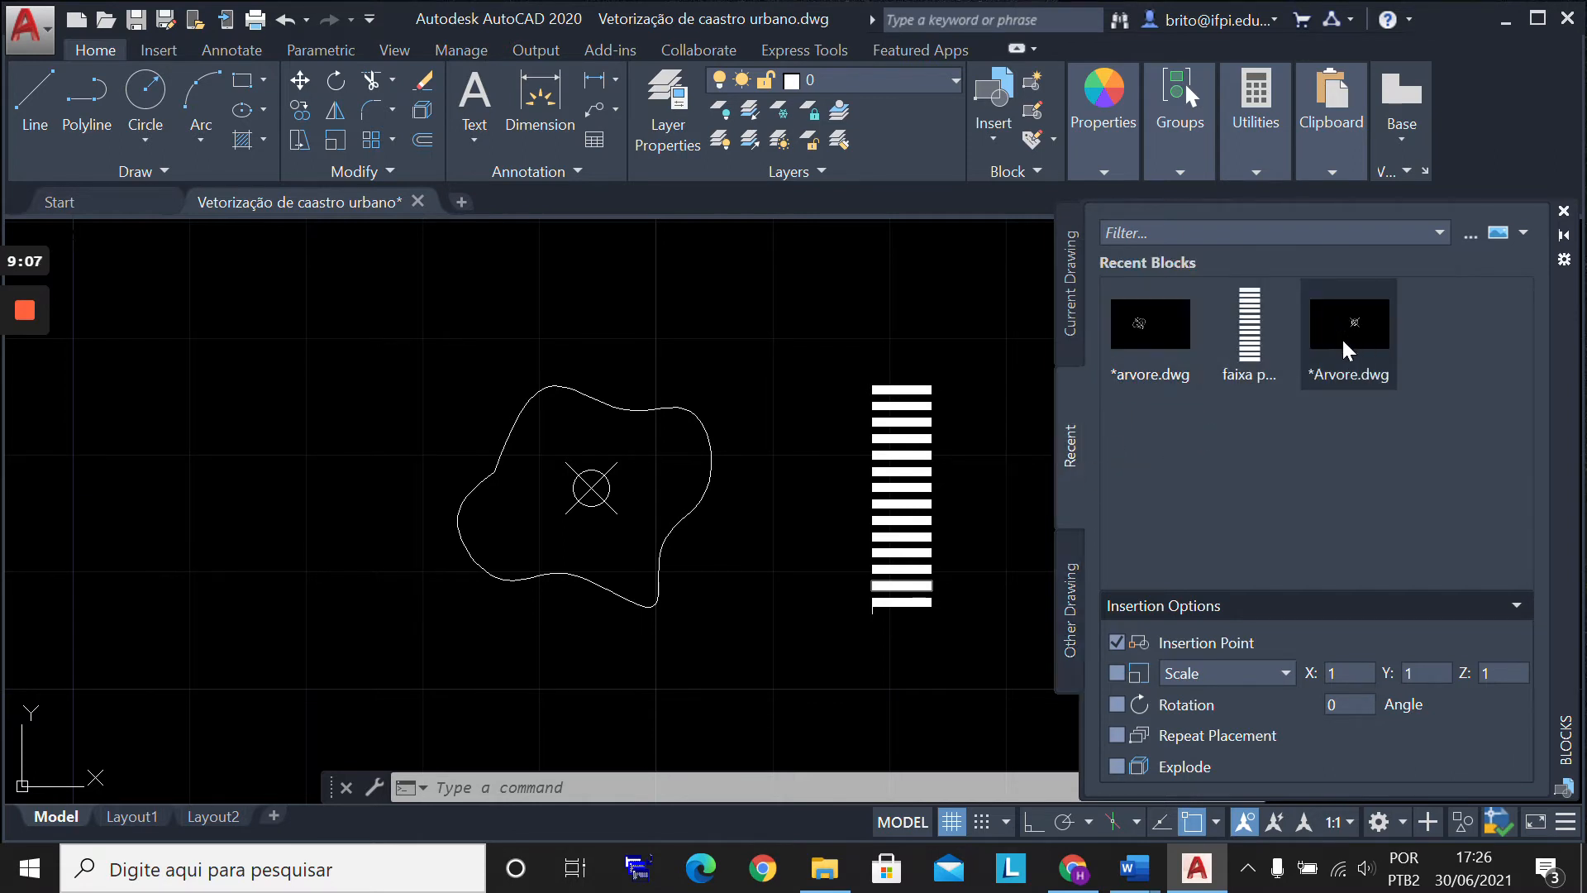
mouse_move(1345, 366)
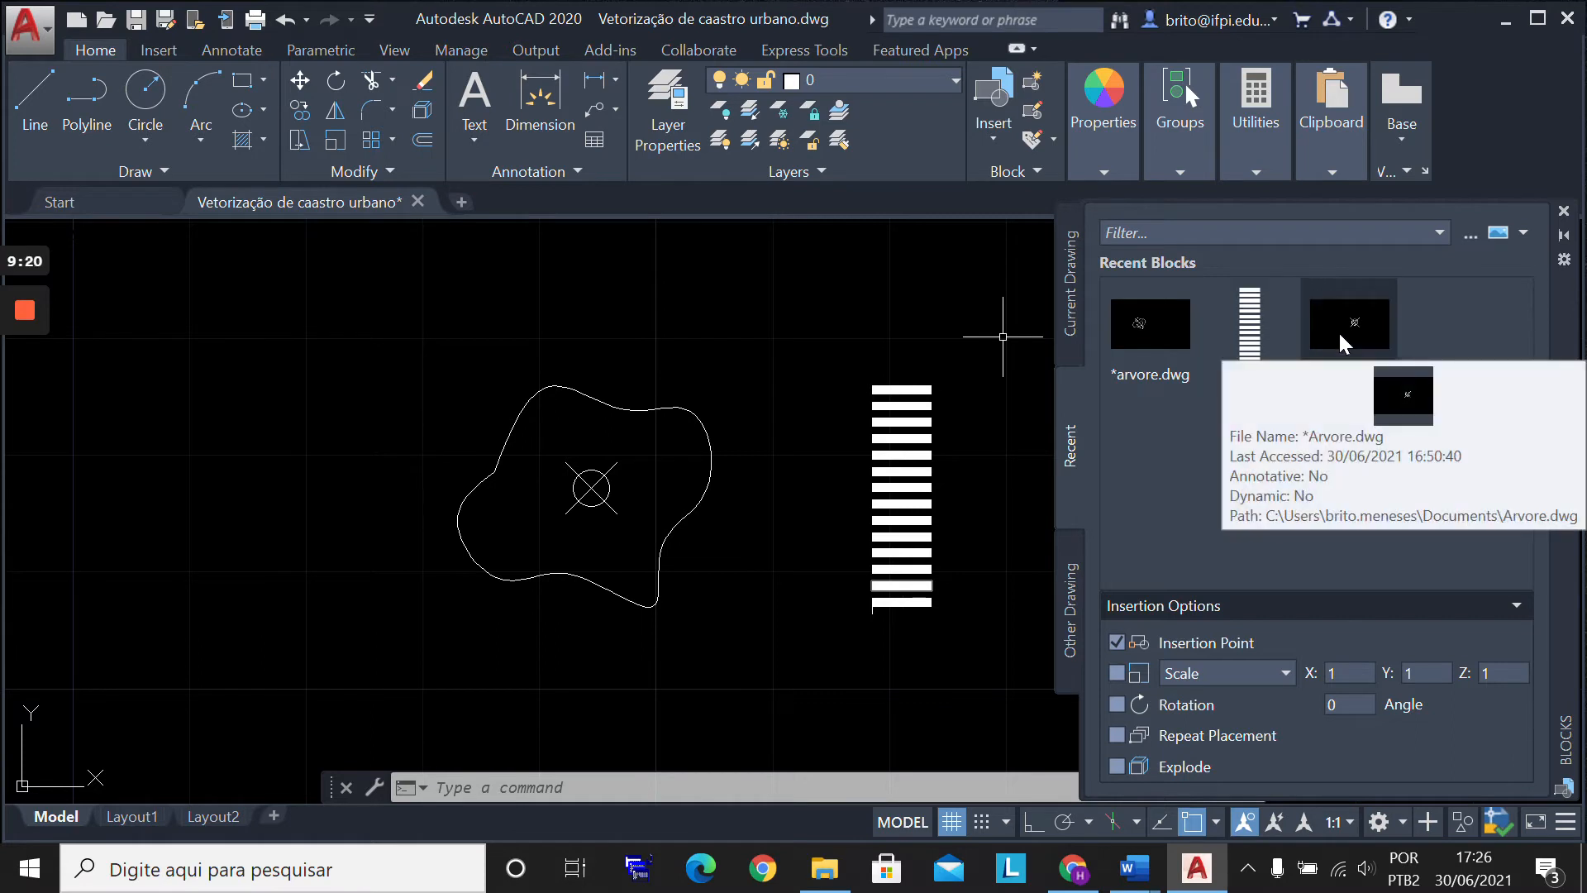
Step: Move the blocks palette clear of the navigation bar and insert the recent Arvore.dwg tree in the city block below the crosswalk
scroll(166, 390, down, 4)
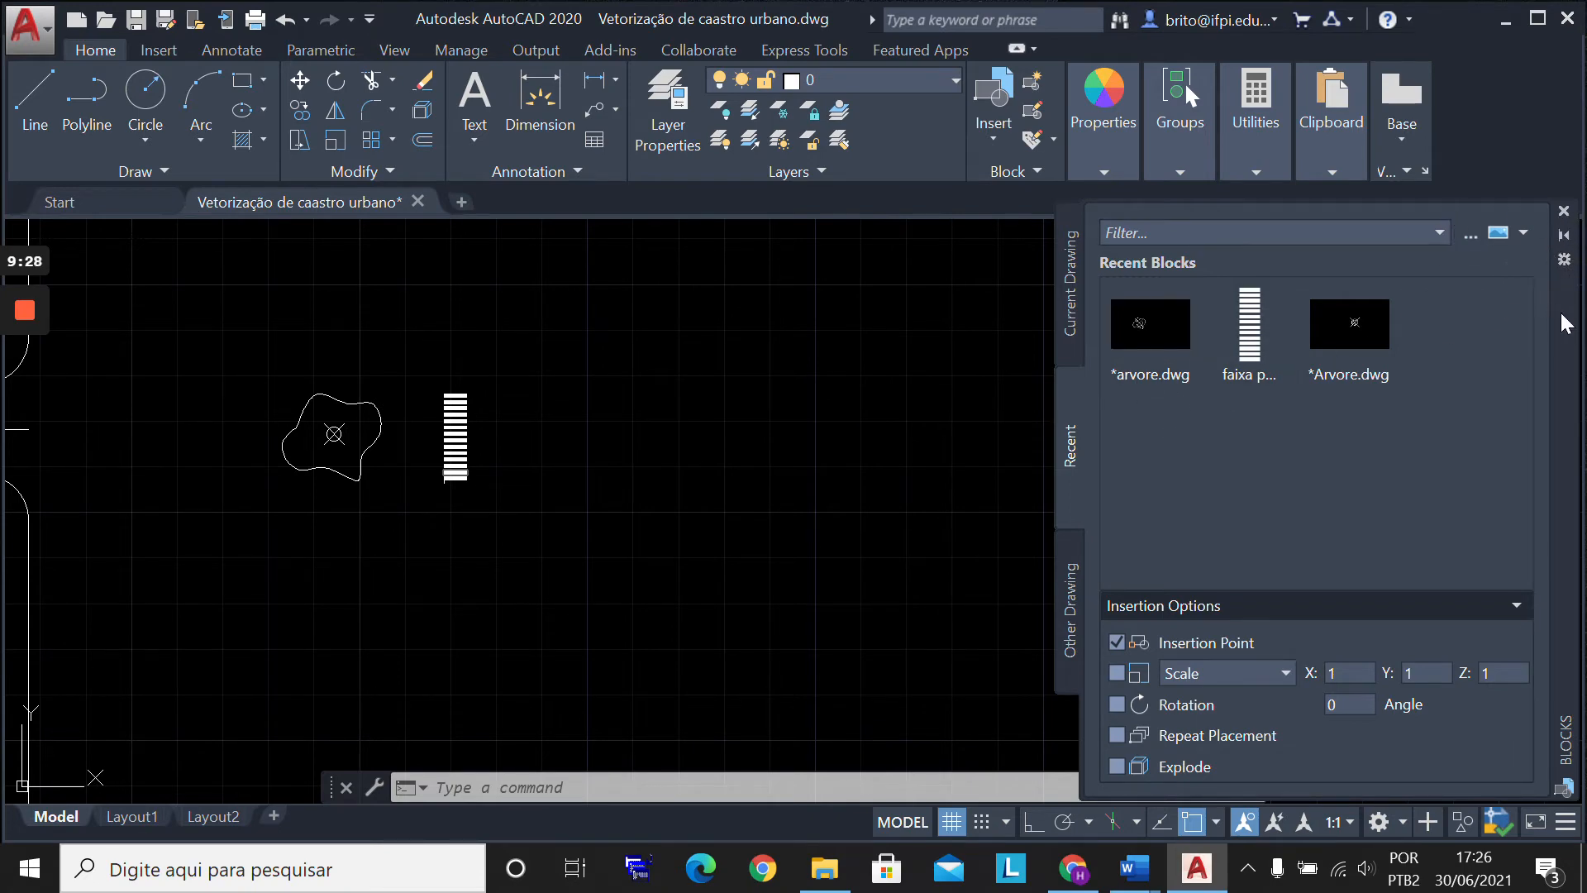
drag(1565, 322, 1387, 334)
click(1560, 523)
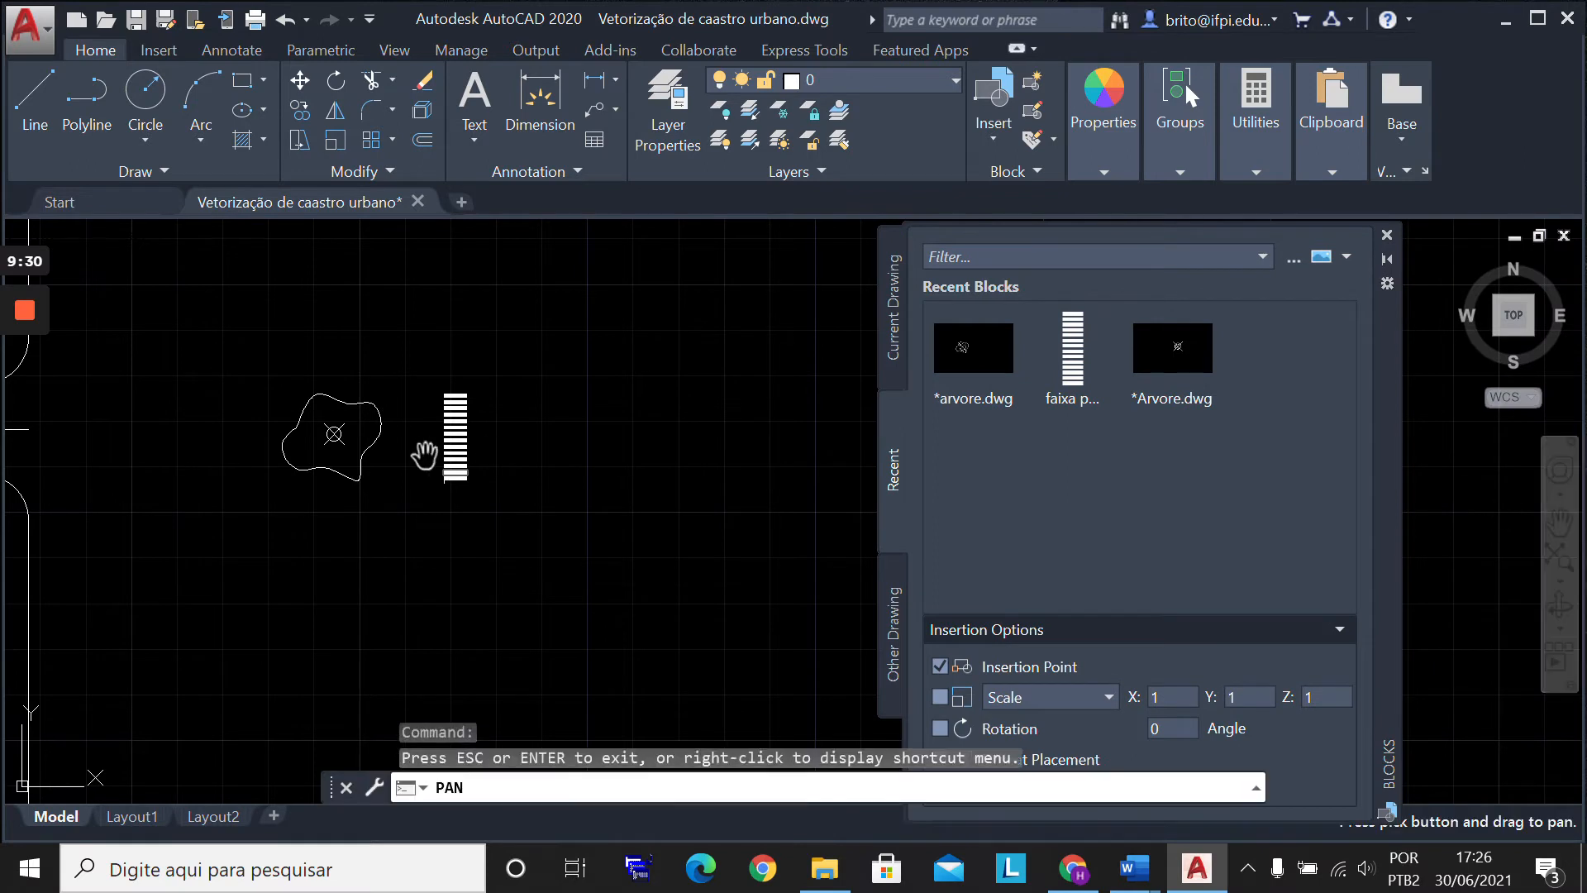
drag(227, 459, 753, 454)
drag(386, 465, 536, 447)
right_click(339, 501)
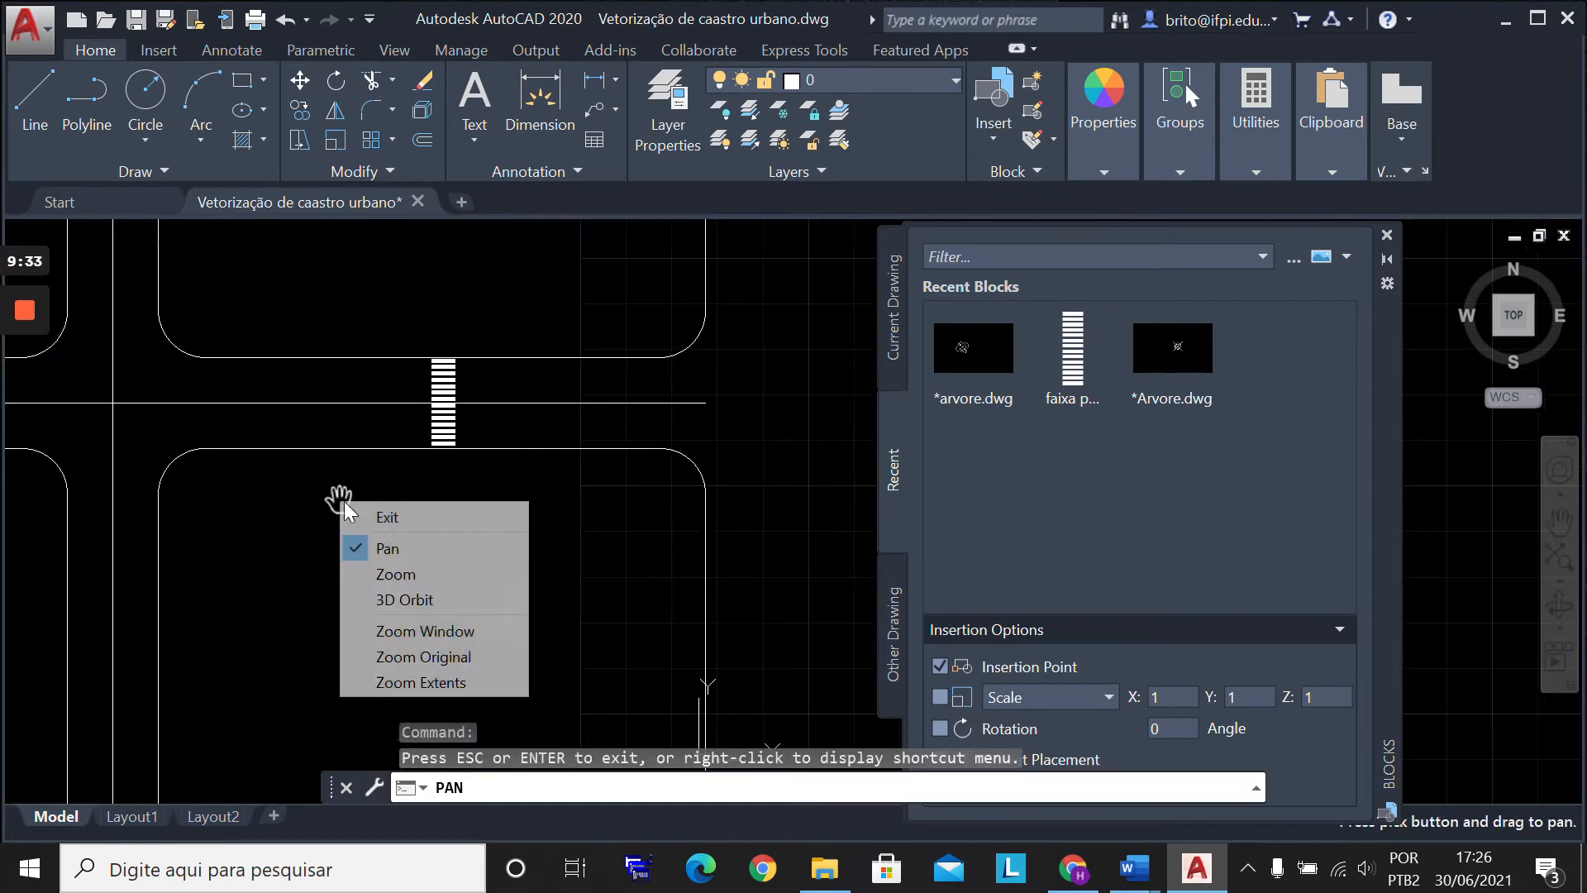
click(387, 518)
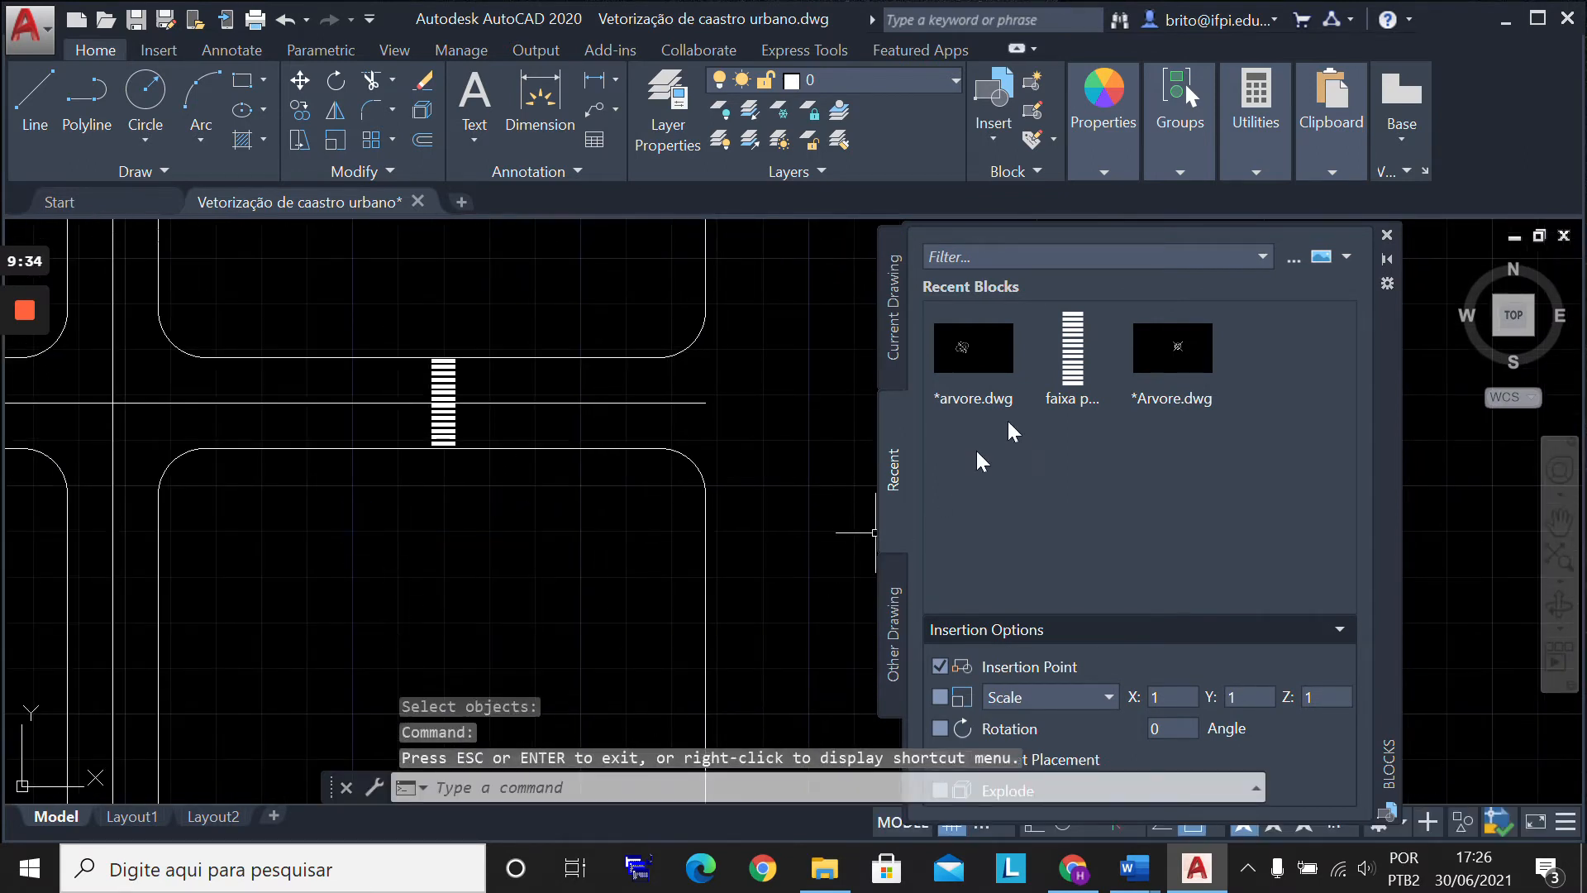
click(1171, 372)
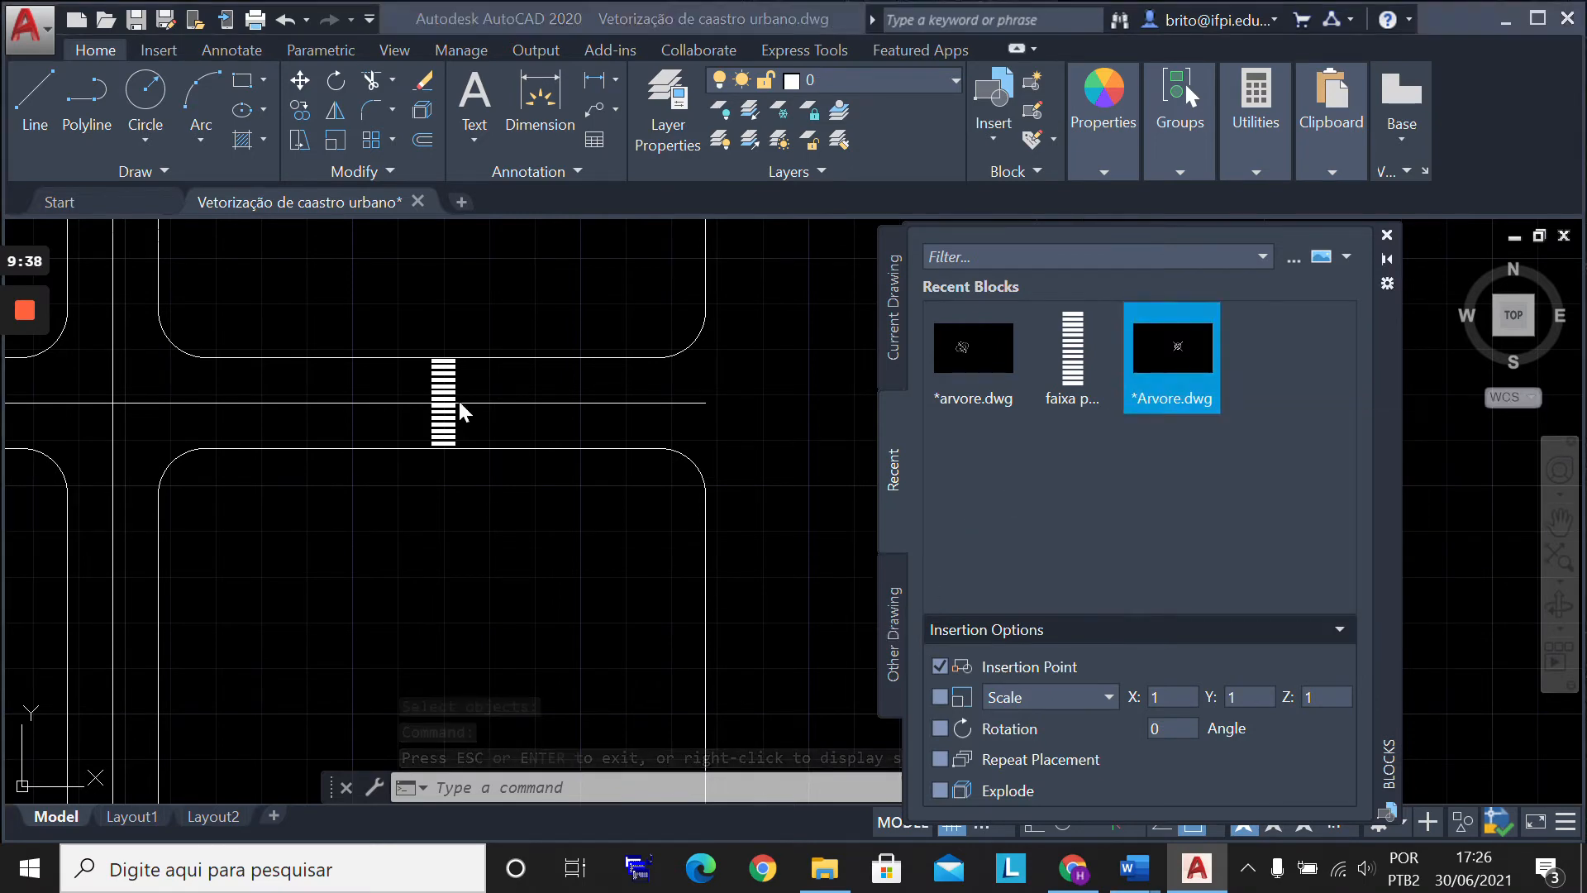
click(298, 531)
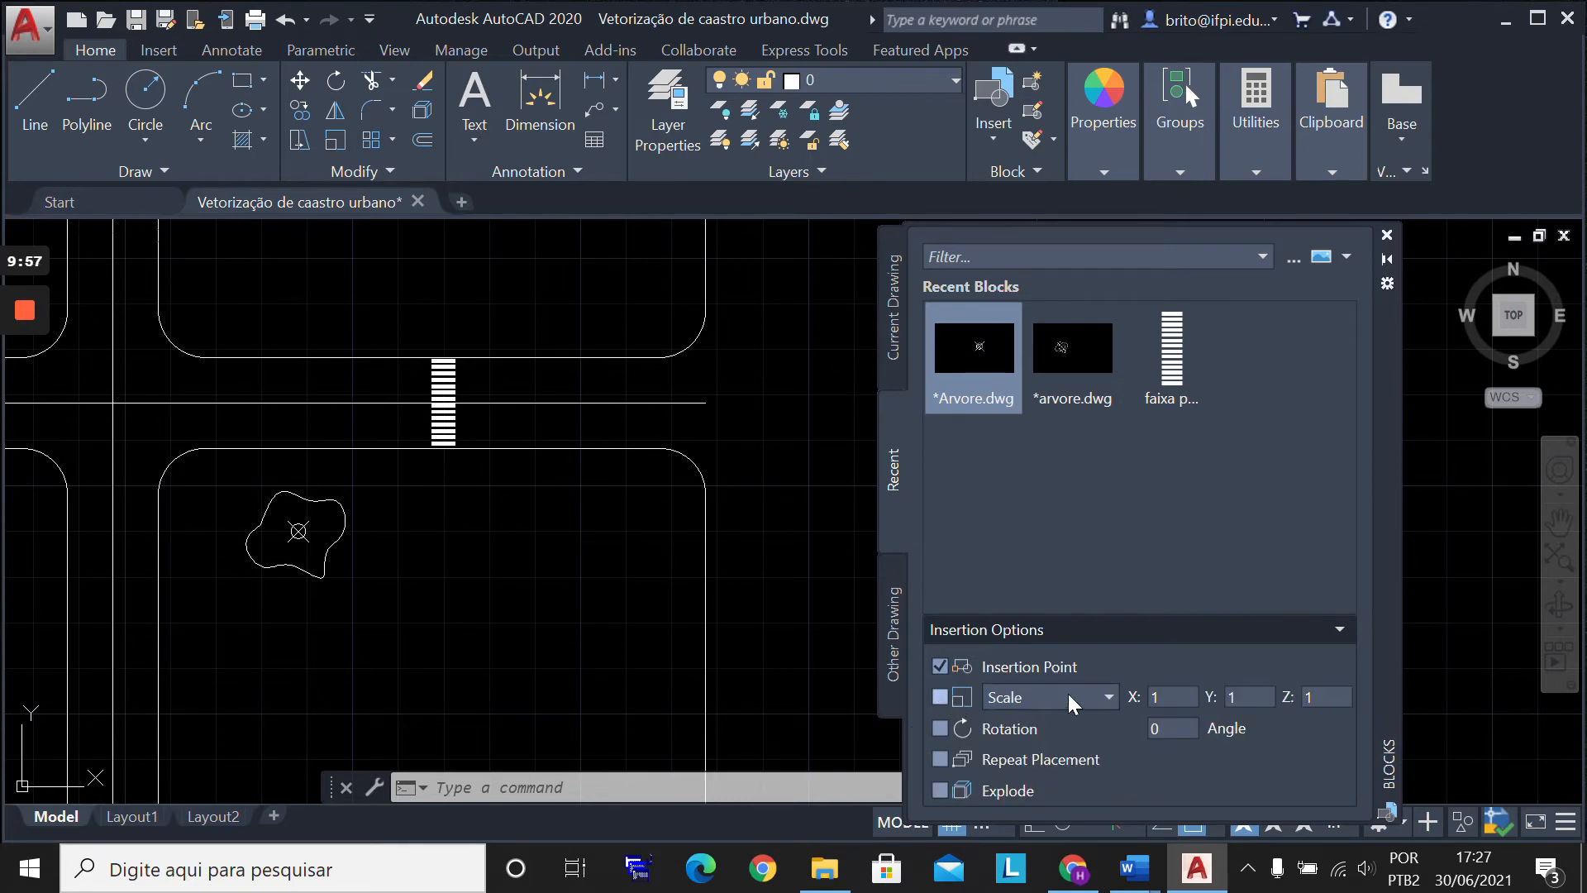
Step: Insert arvore.dwg with a Y scale factor of 2 beside the first tree, redefining the existing block
click(1252, 697)
text(2)
click(1091, 361)
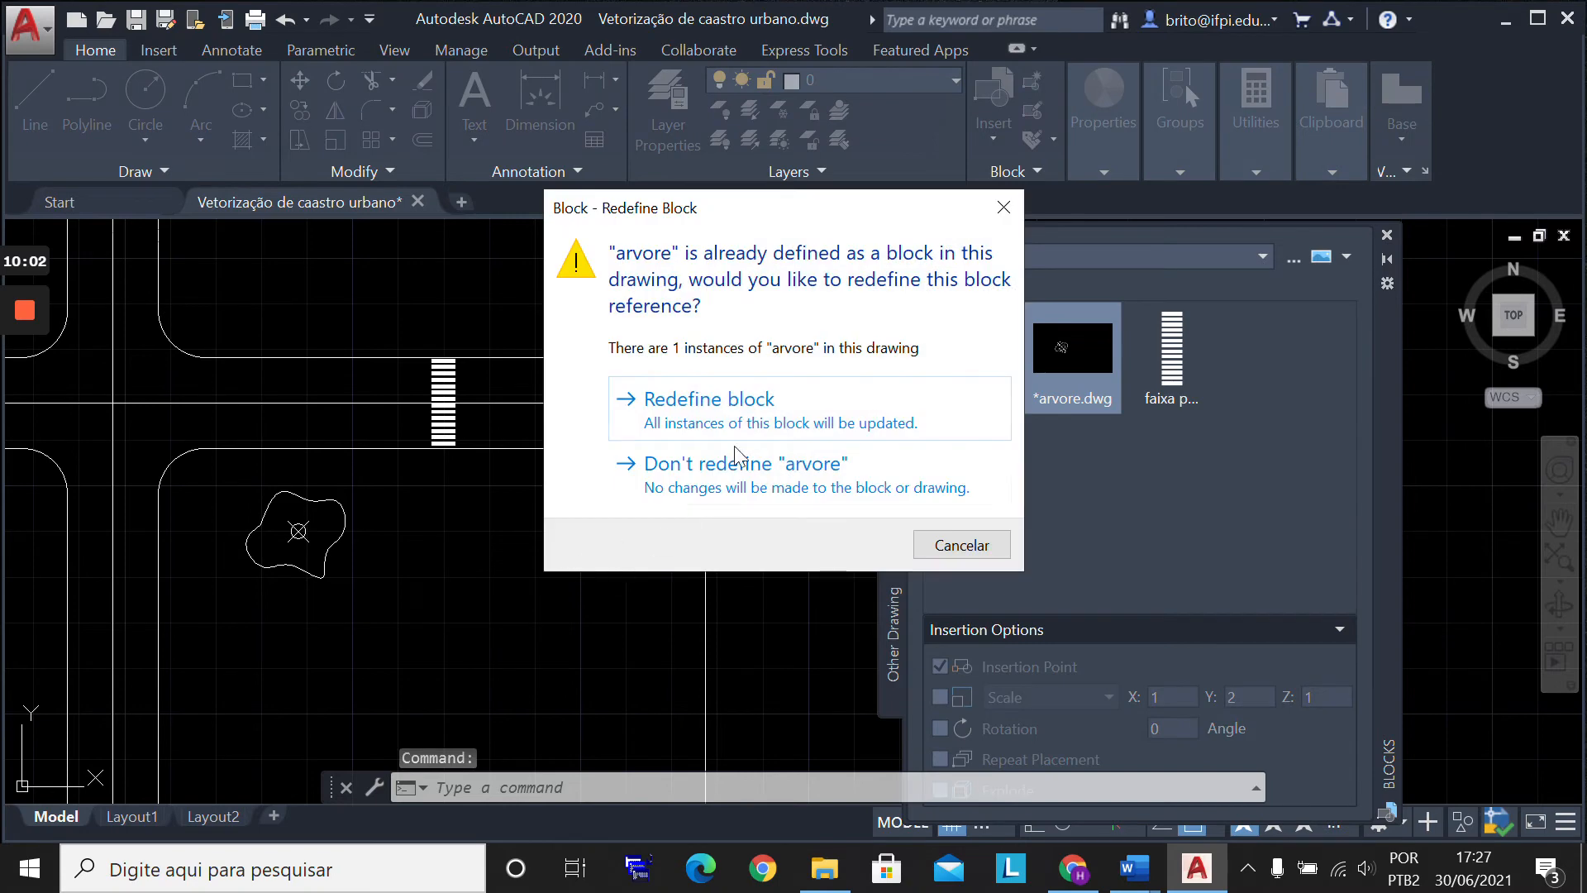
click(773, 417)
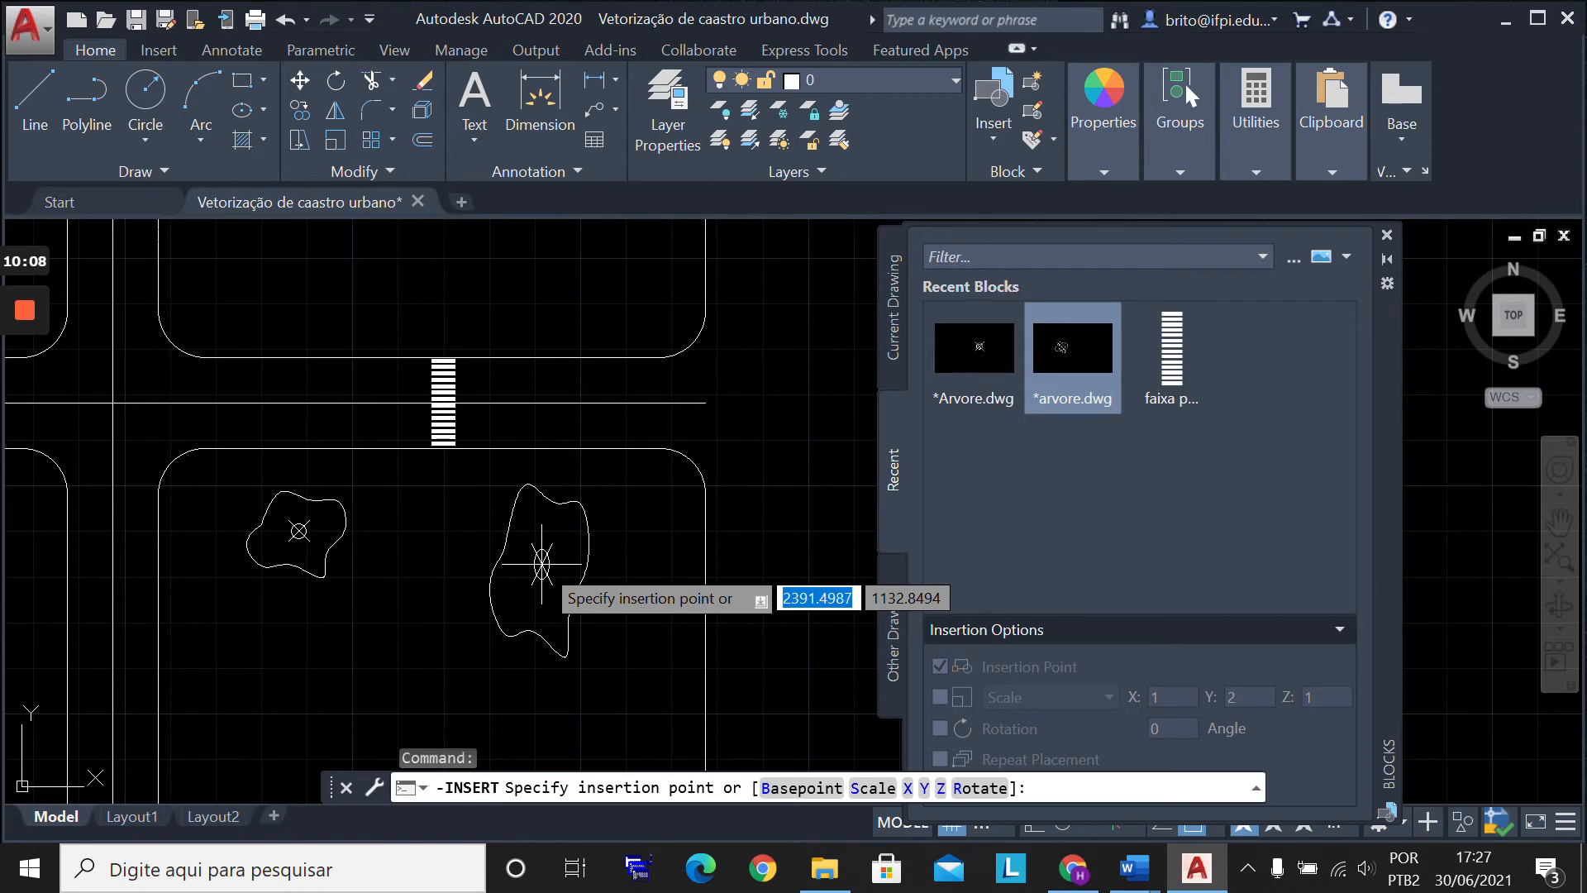
click(541, 564)
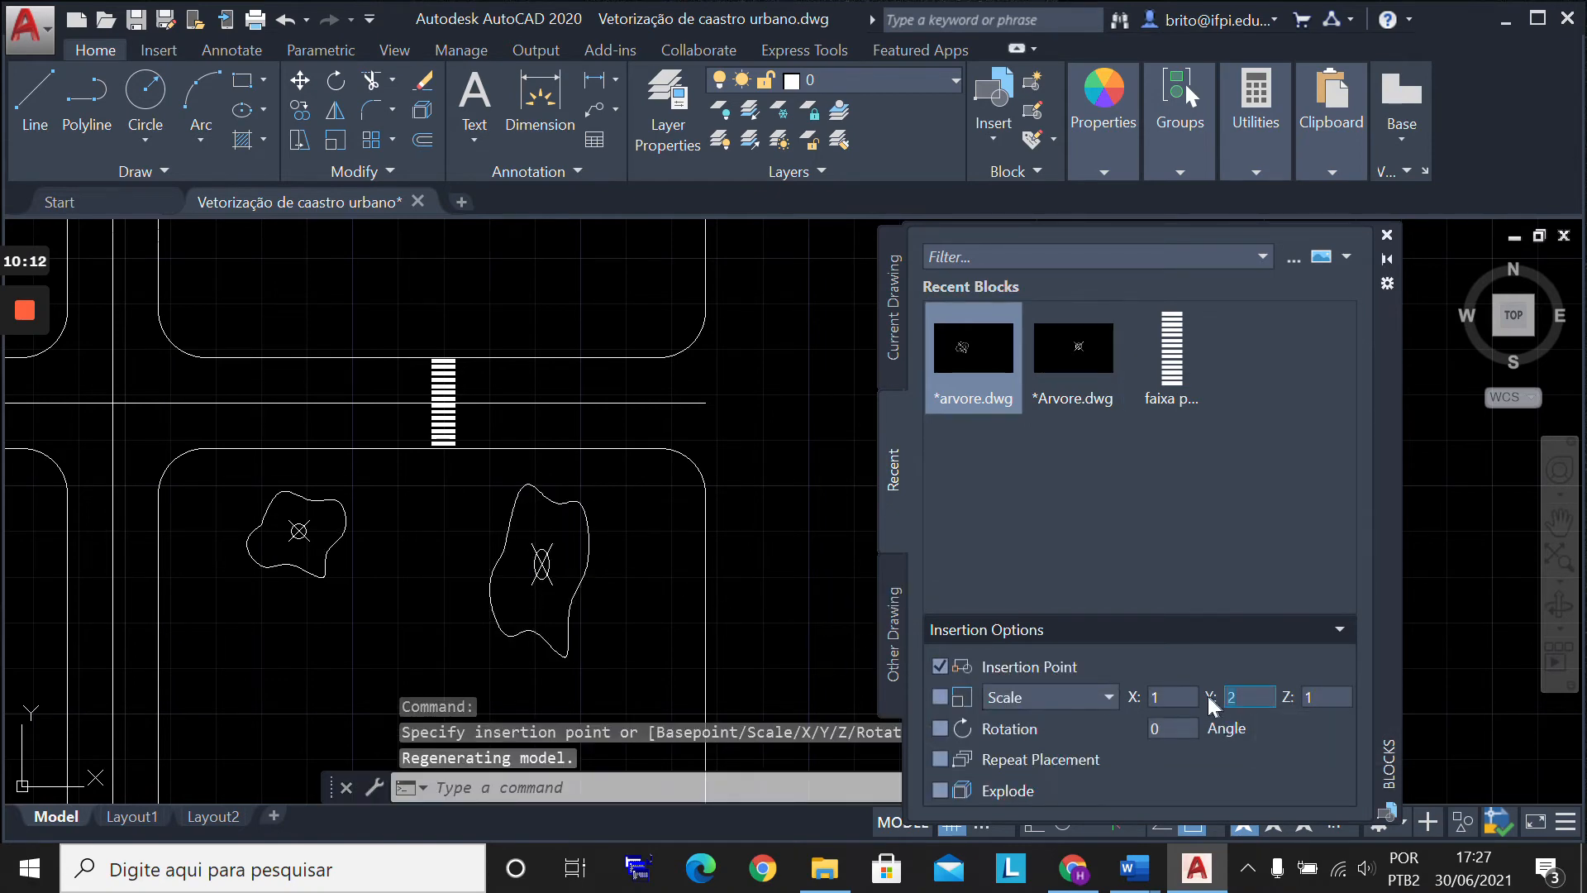
Step: Set the Y scale factor for block insertion back to 1
double_click(1248, 697)
text(1)
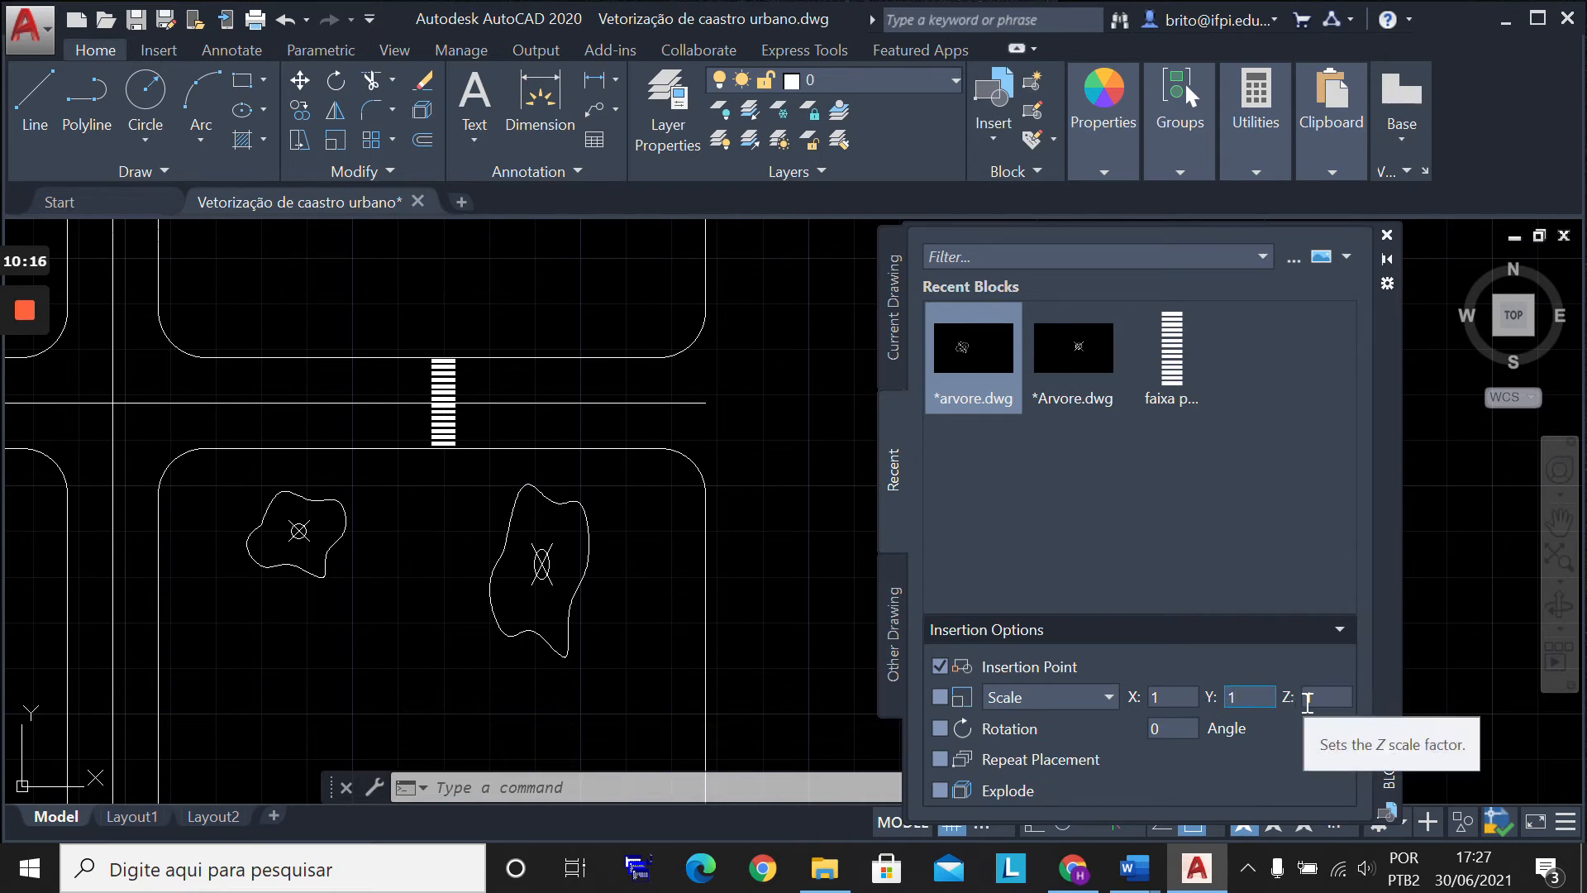
click(1281, 652)
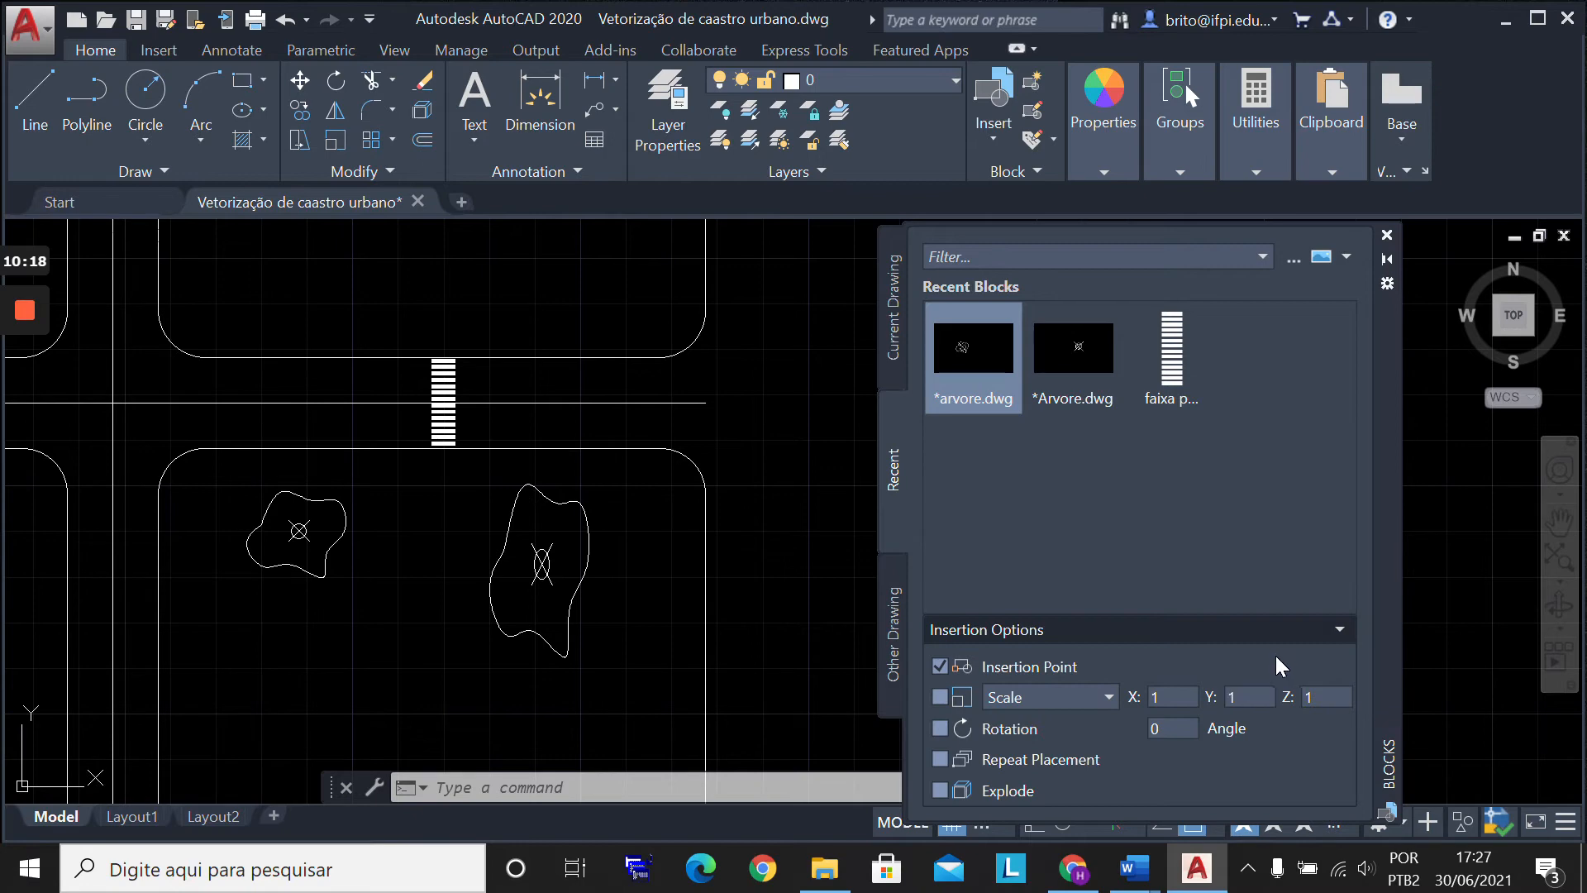
Step: Set the rotation angle to 45 and insert the recent Arvore.dwg block below the first tree
click(1073, 351)
click(996, 368)
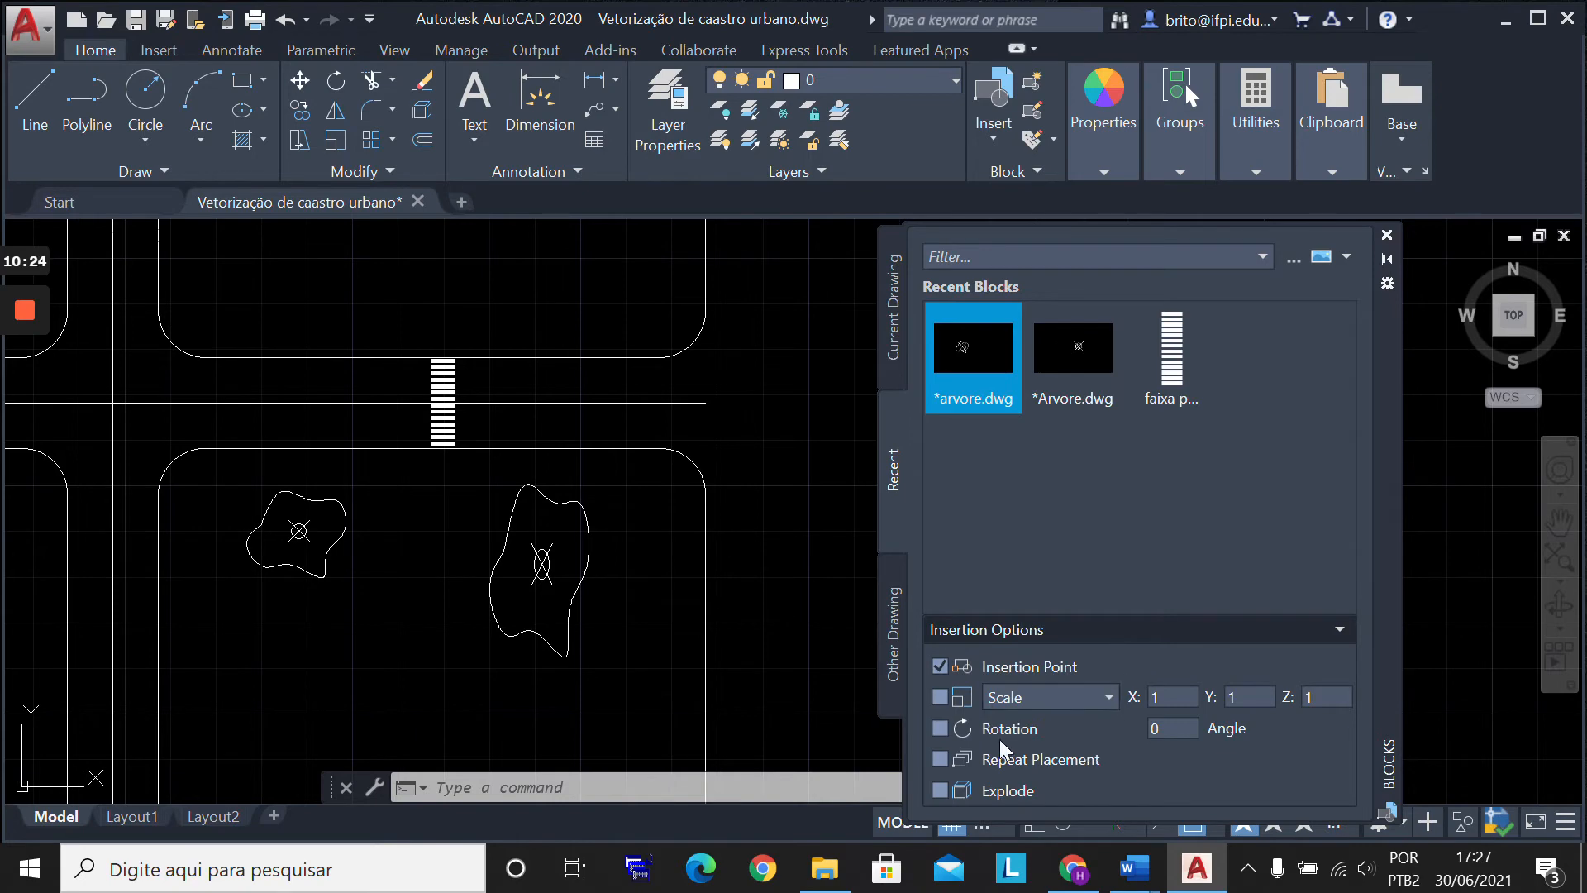
click(941, 729)
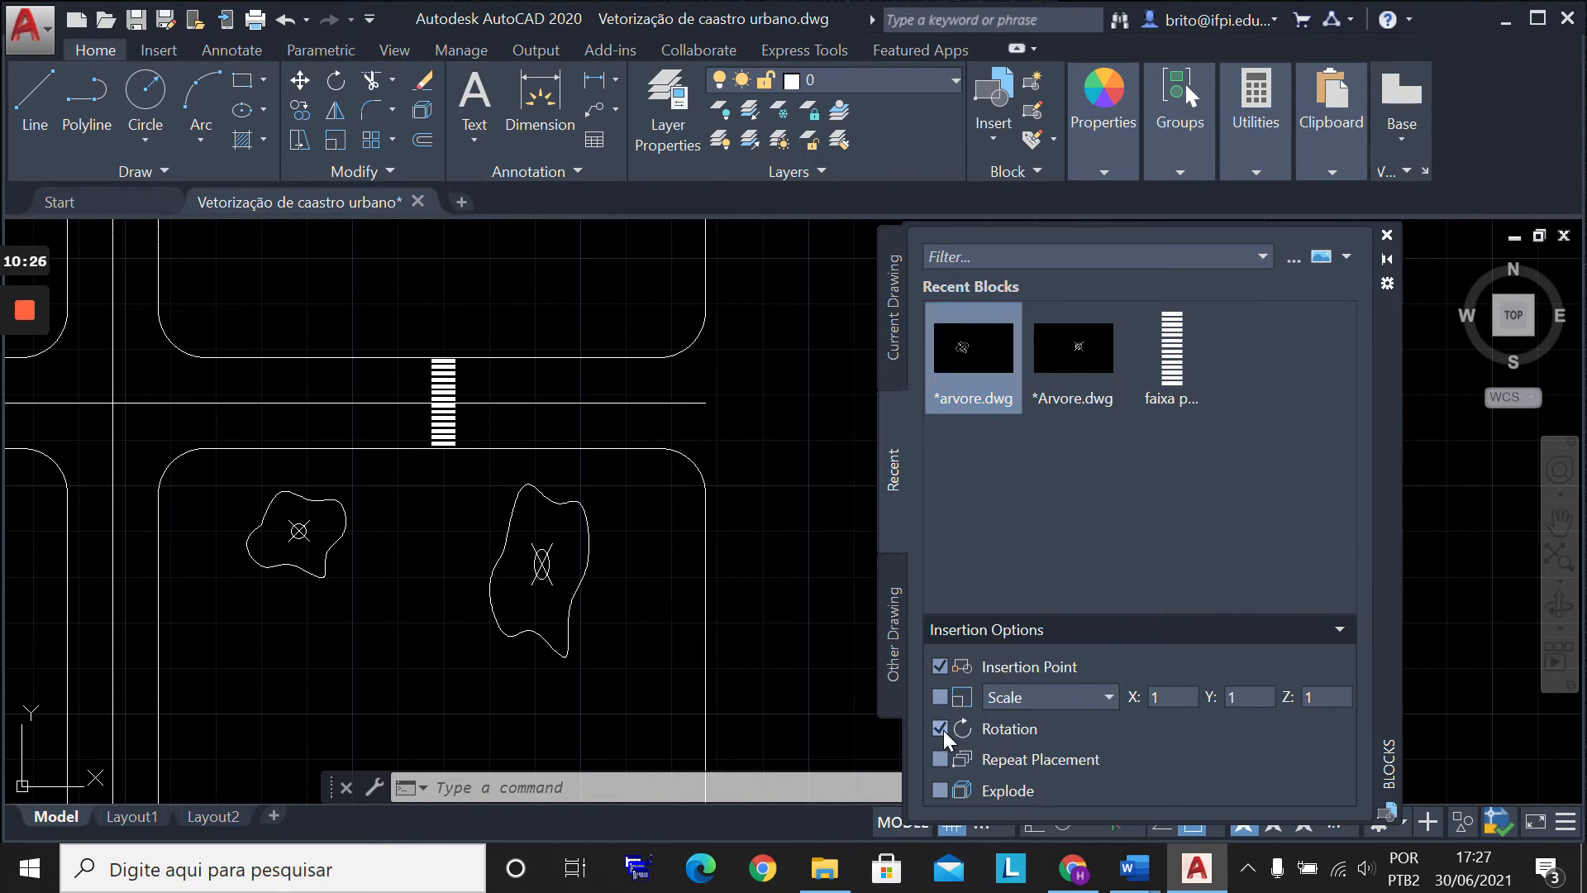
click(944, 730)
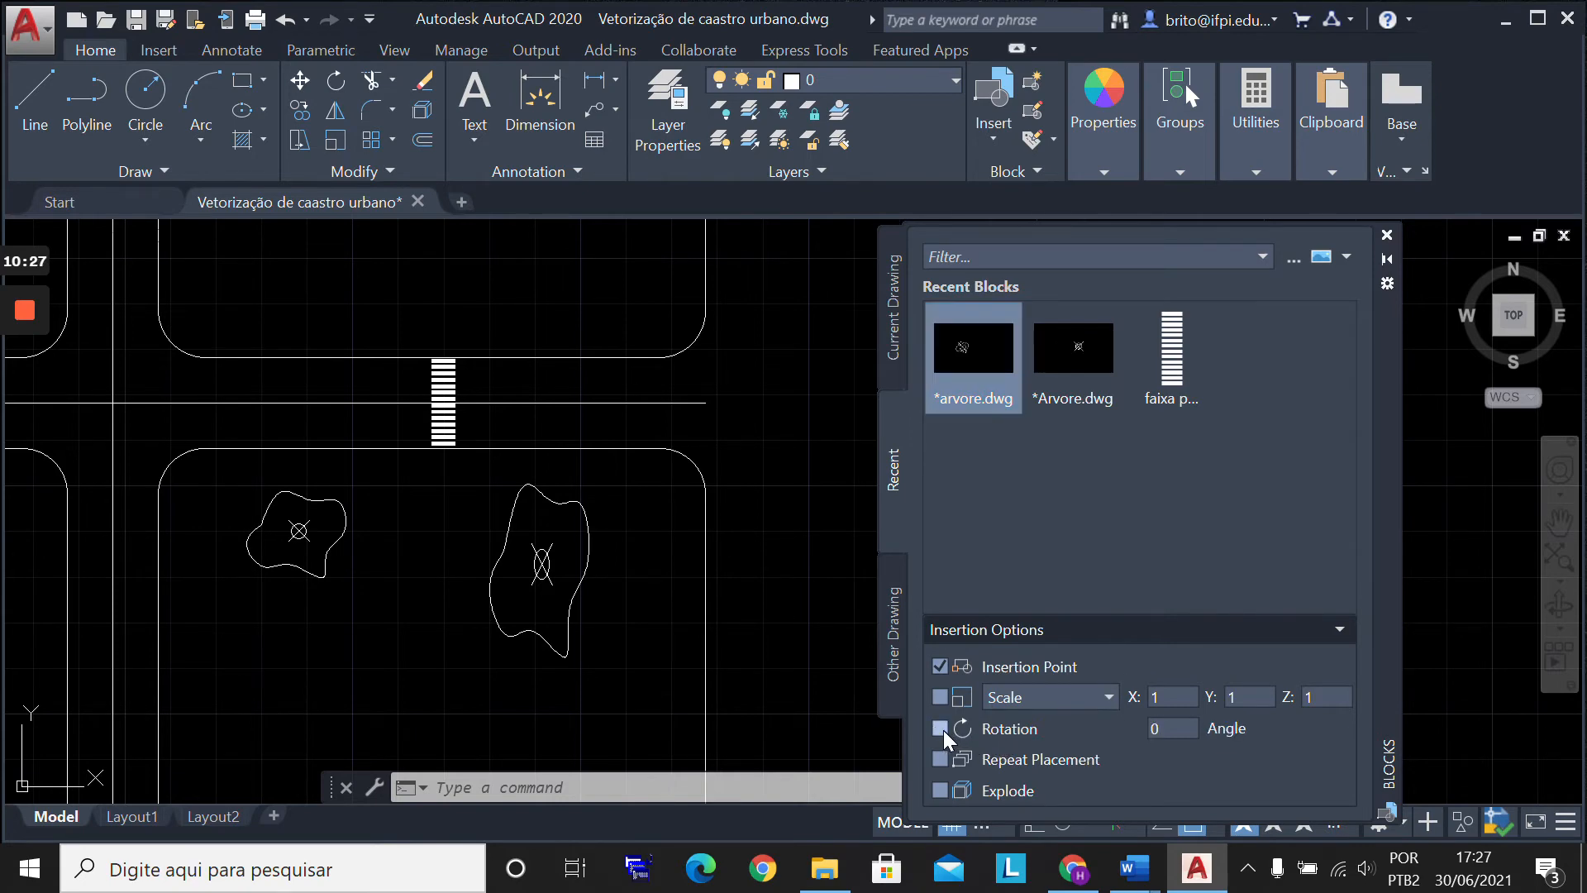
click(1063, 379)
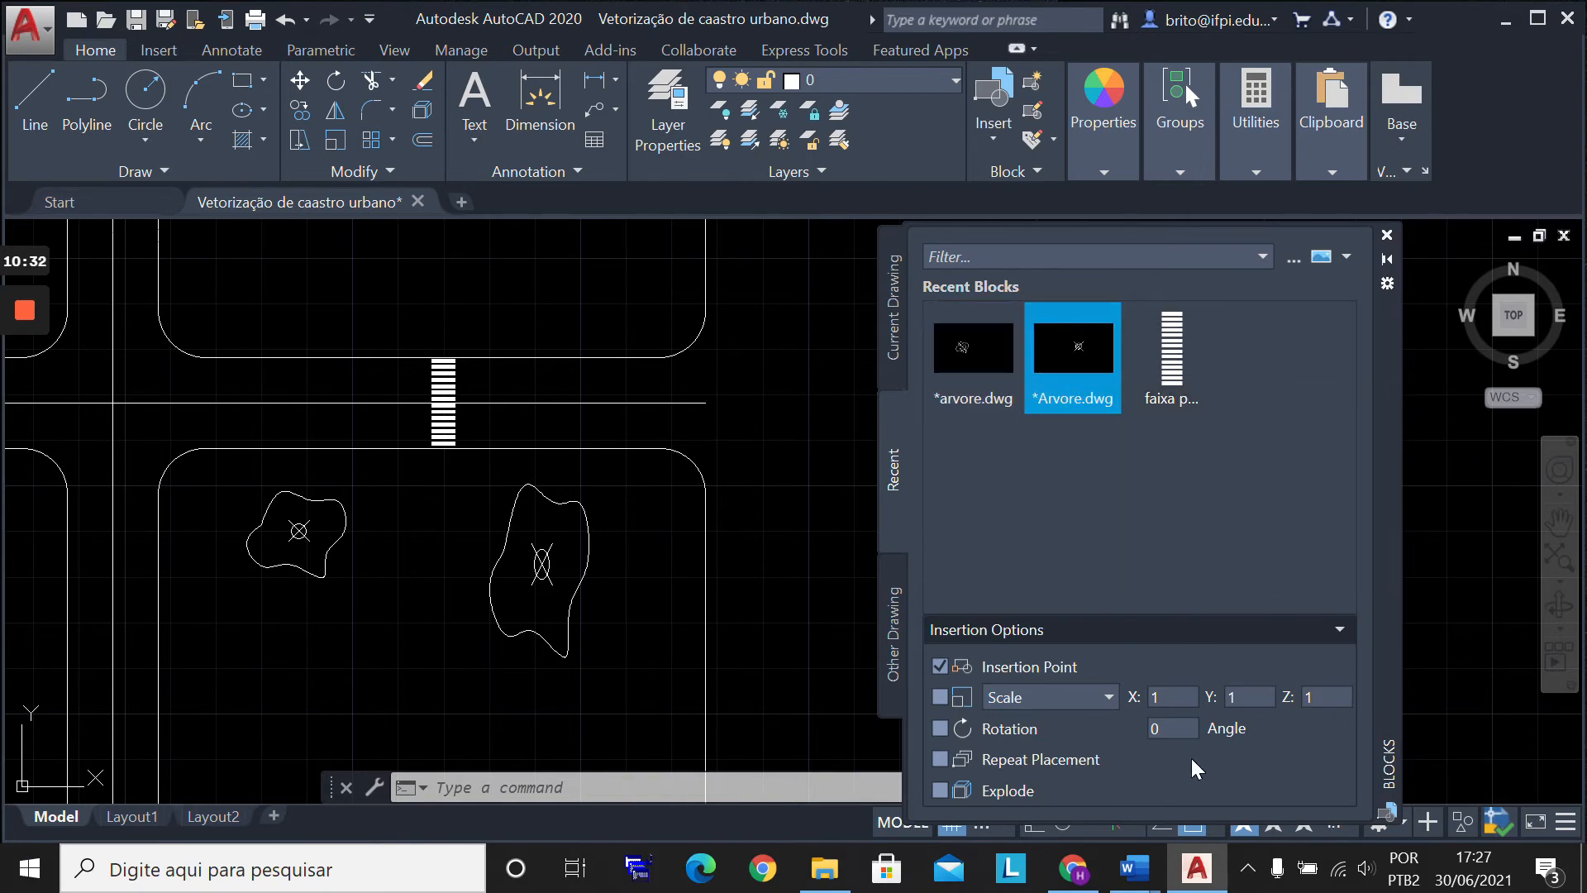
click(1094, 379)
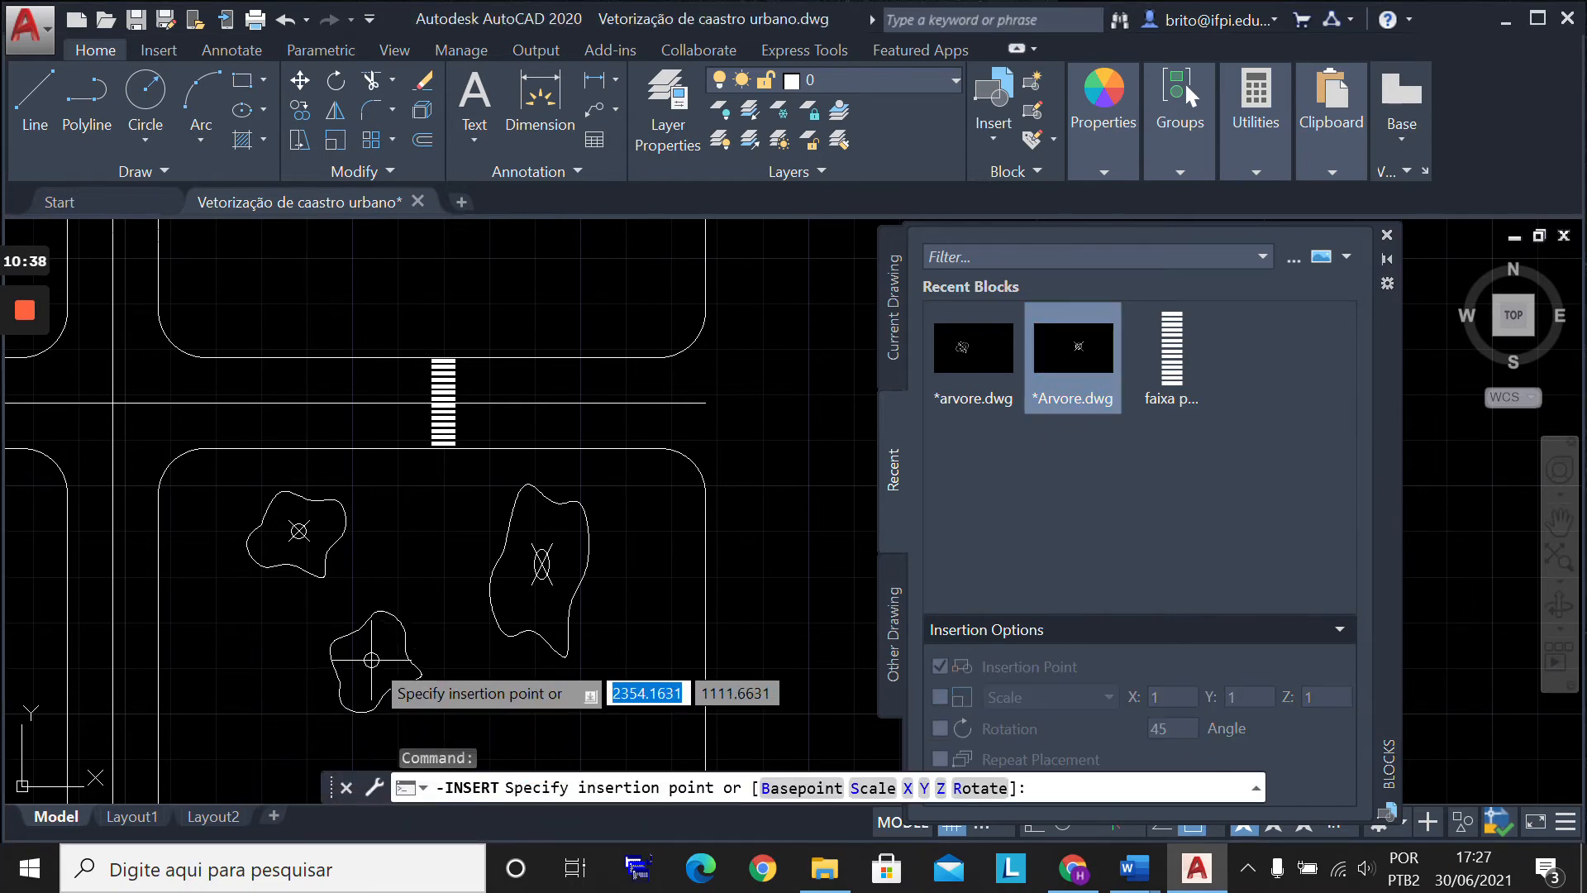
click(241, 703)
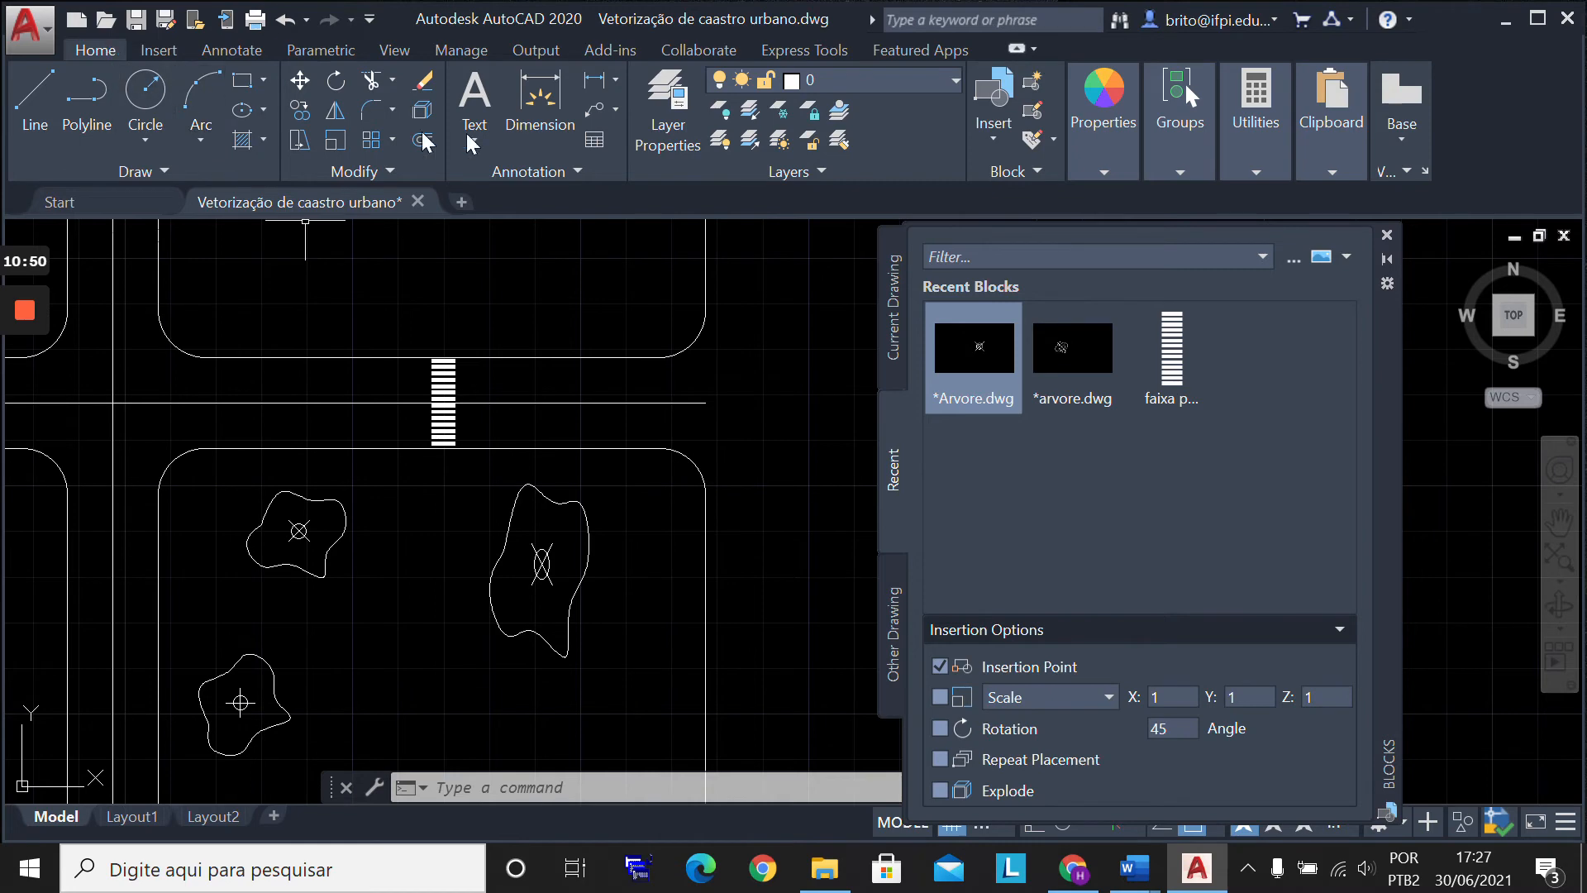
click(1557, 519)
mouse_move(378, 285)
mouse_down()
mouse_move(400, 344)
mouse_move(546, 386)
mouse_move(487, 434)
mouse_move(502, 409)
mouse_move(482, 461)
mouse_up()
scroll(488, 434, down, 2)
right_click(500, 444)
click(547, 457)
click(1099, 355)
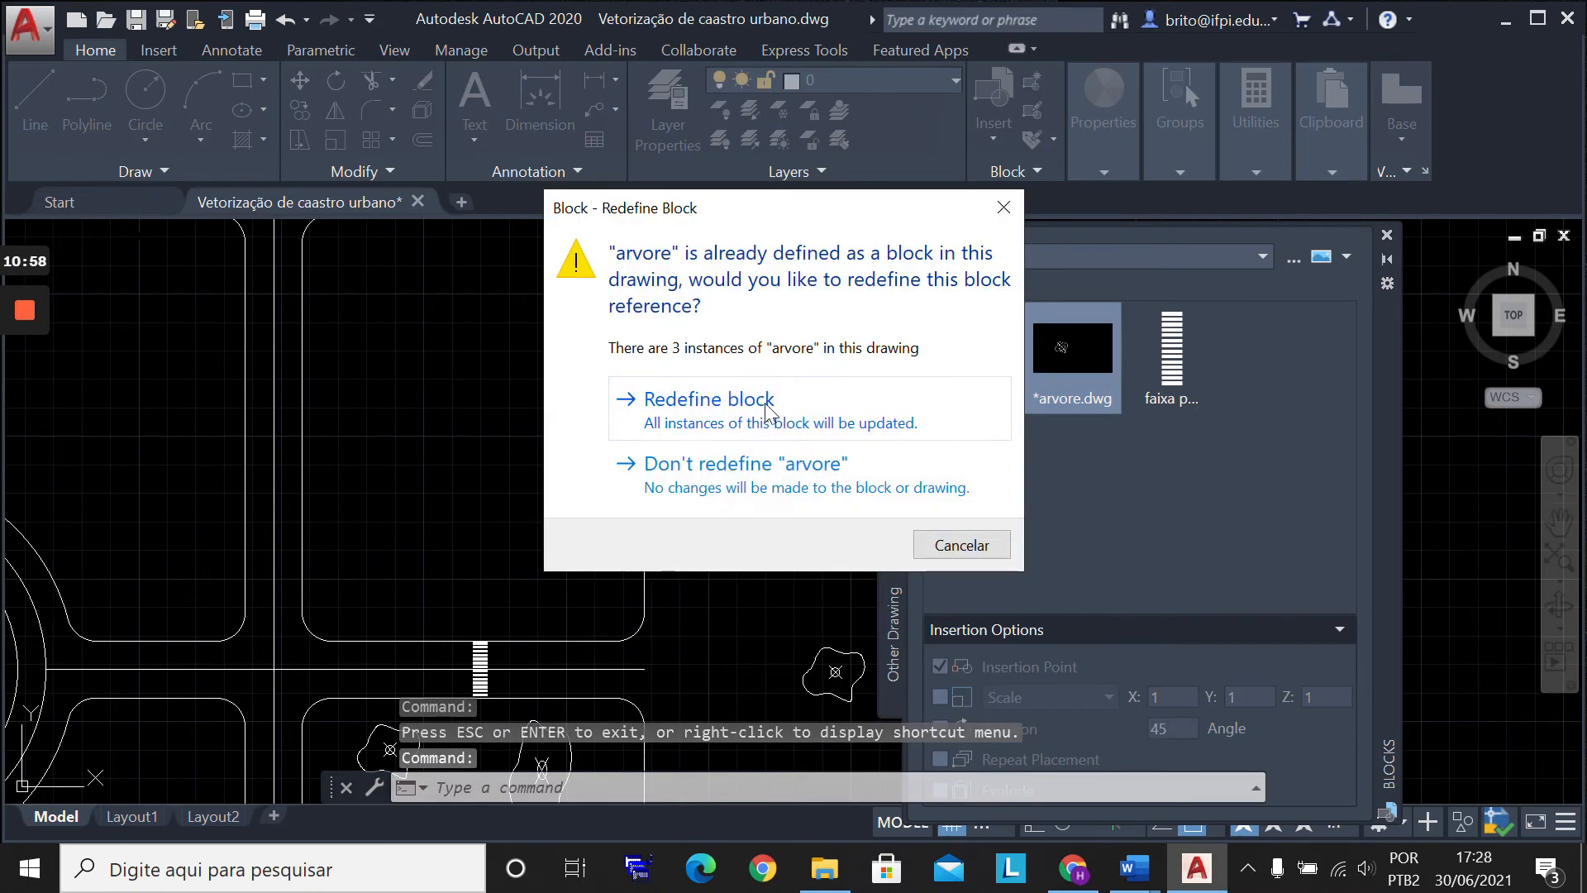
click(767, 413)
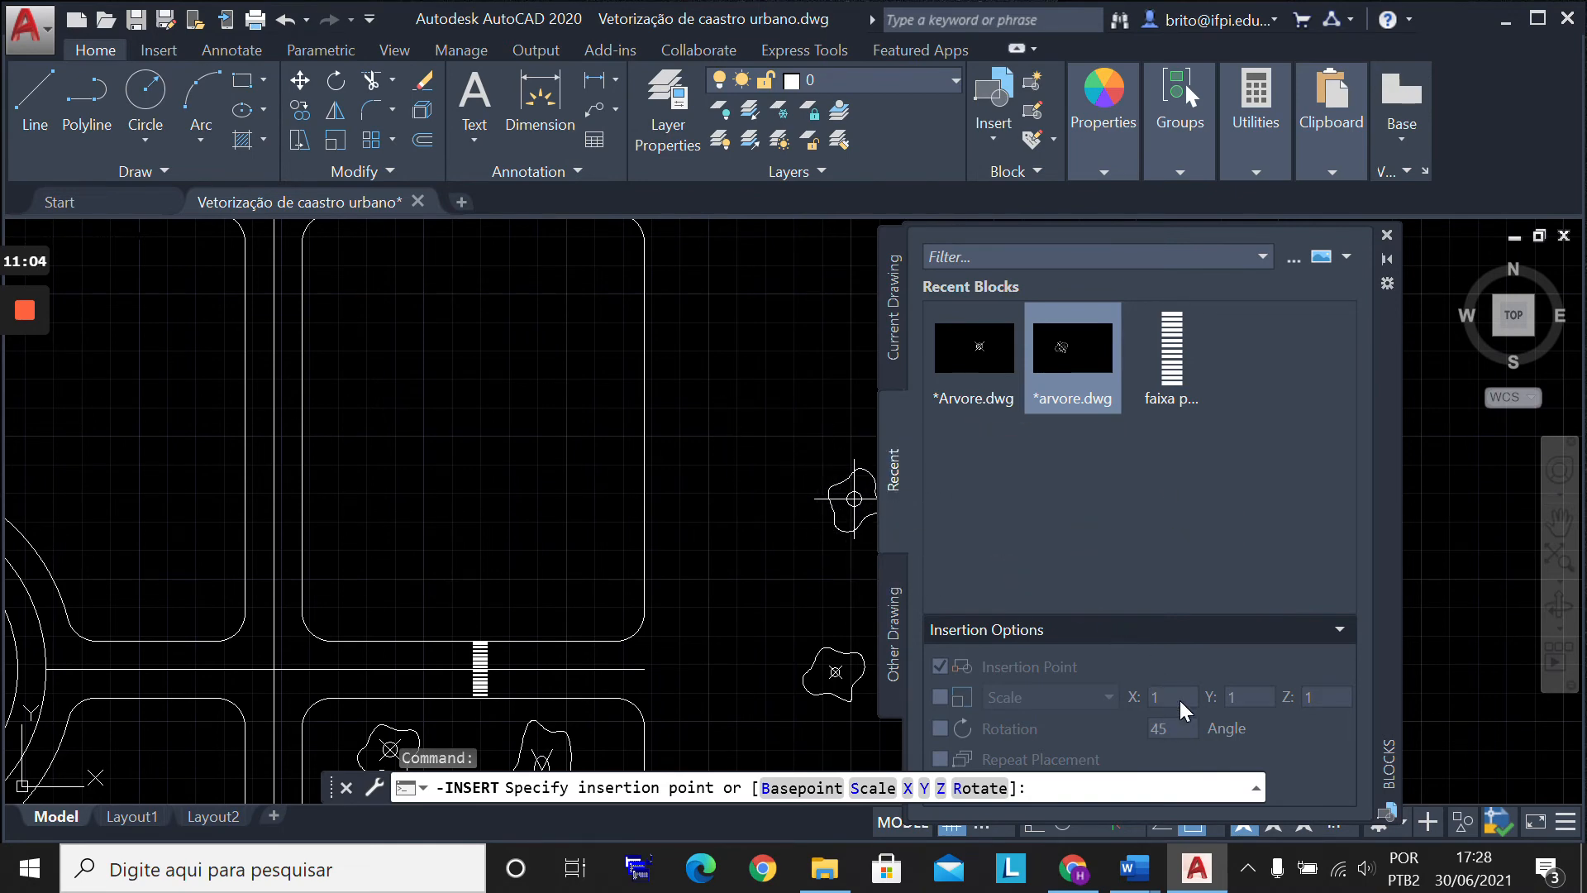
key(Escape)
Step: Set the insertion rotation angle to 0 and enable Repeat Placement
double_click(1168, 728)
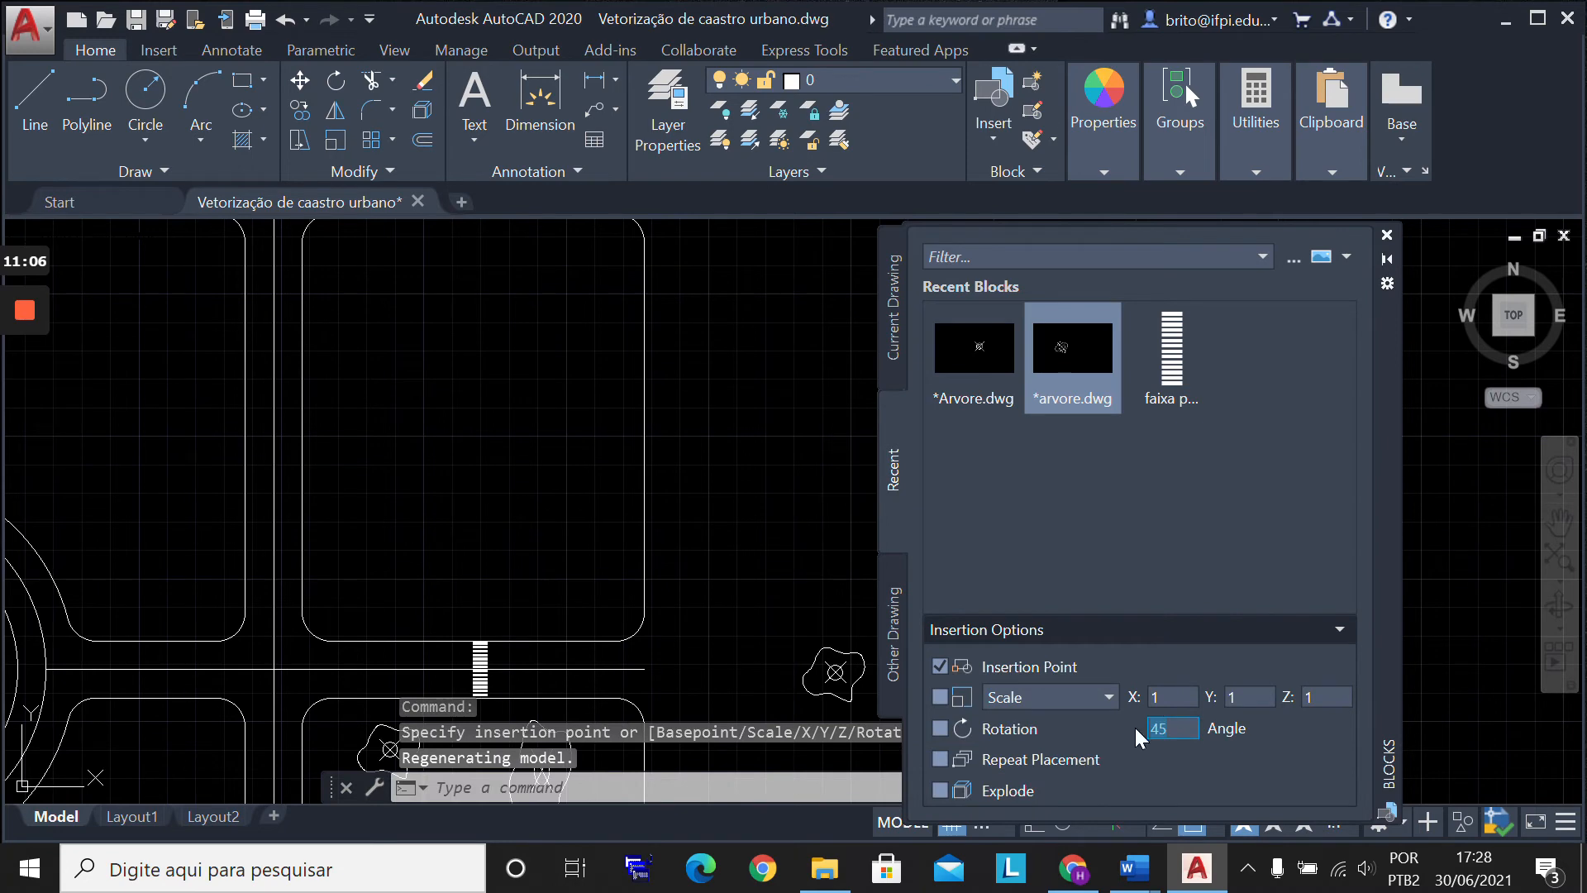
click(1293, 590)
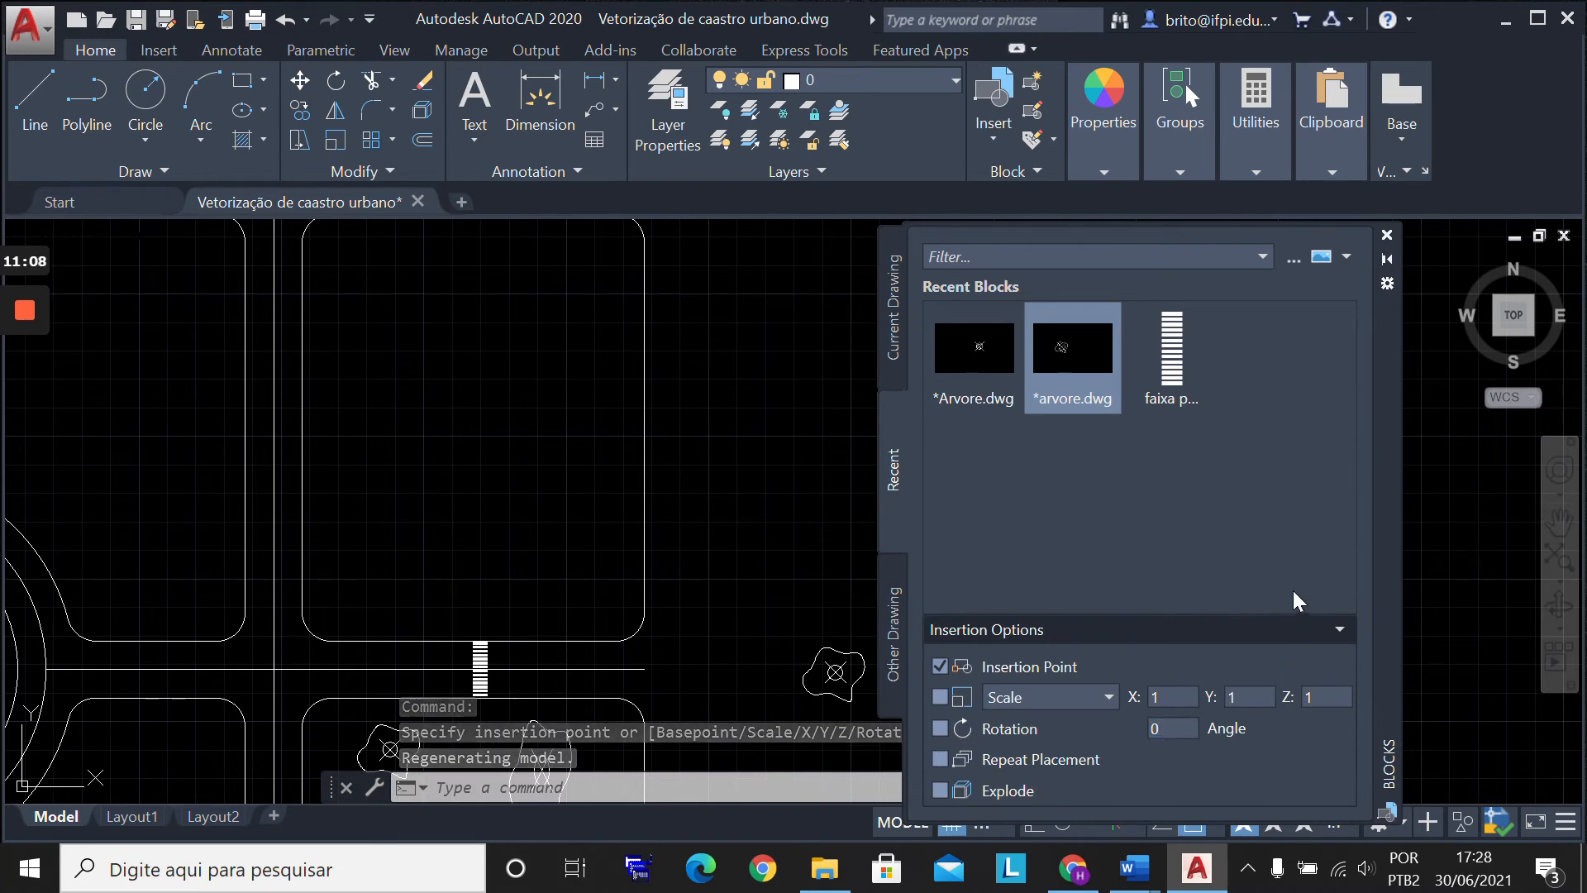
click(940, 759)
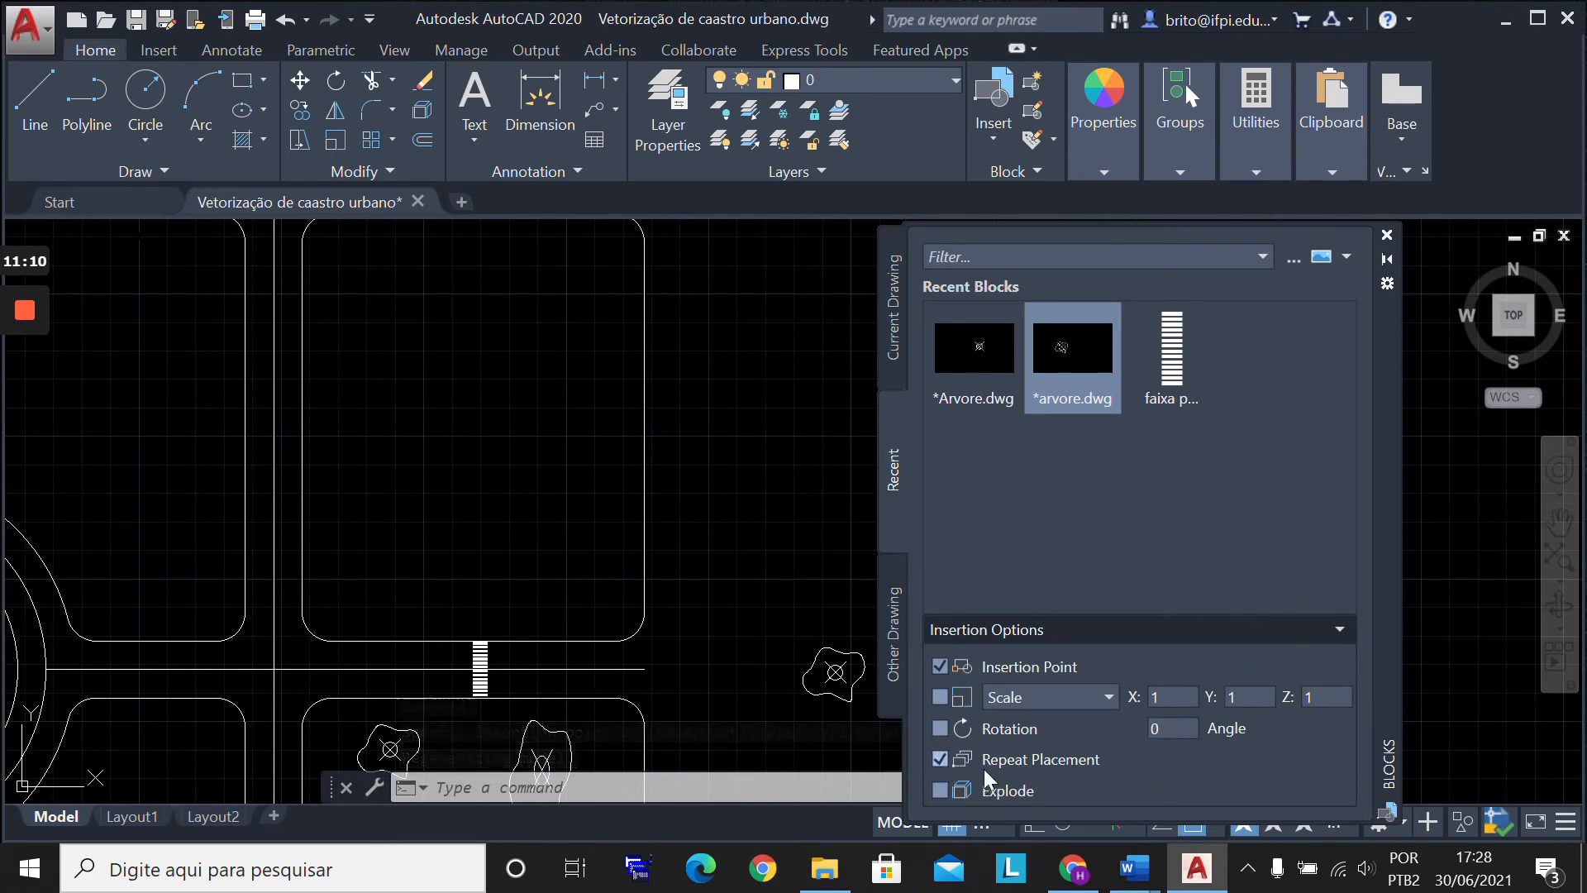
Step: Place four copies of arvore.dwg in the city block above the crosswalk, redefining the existing block, and end the insertion
click(1068, 360)
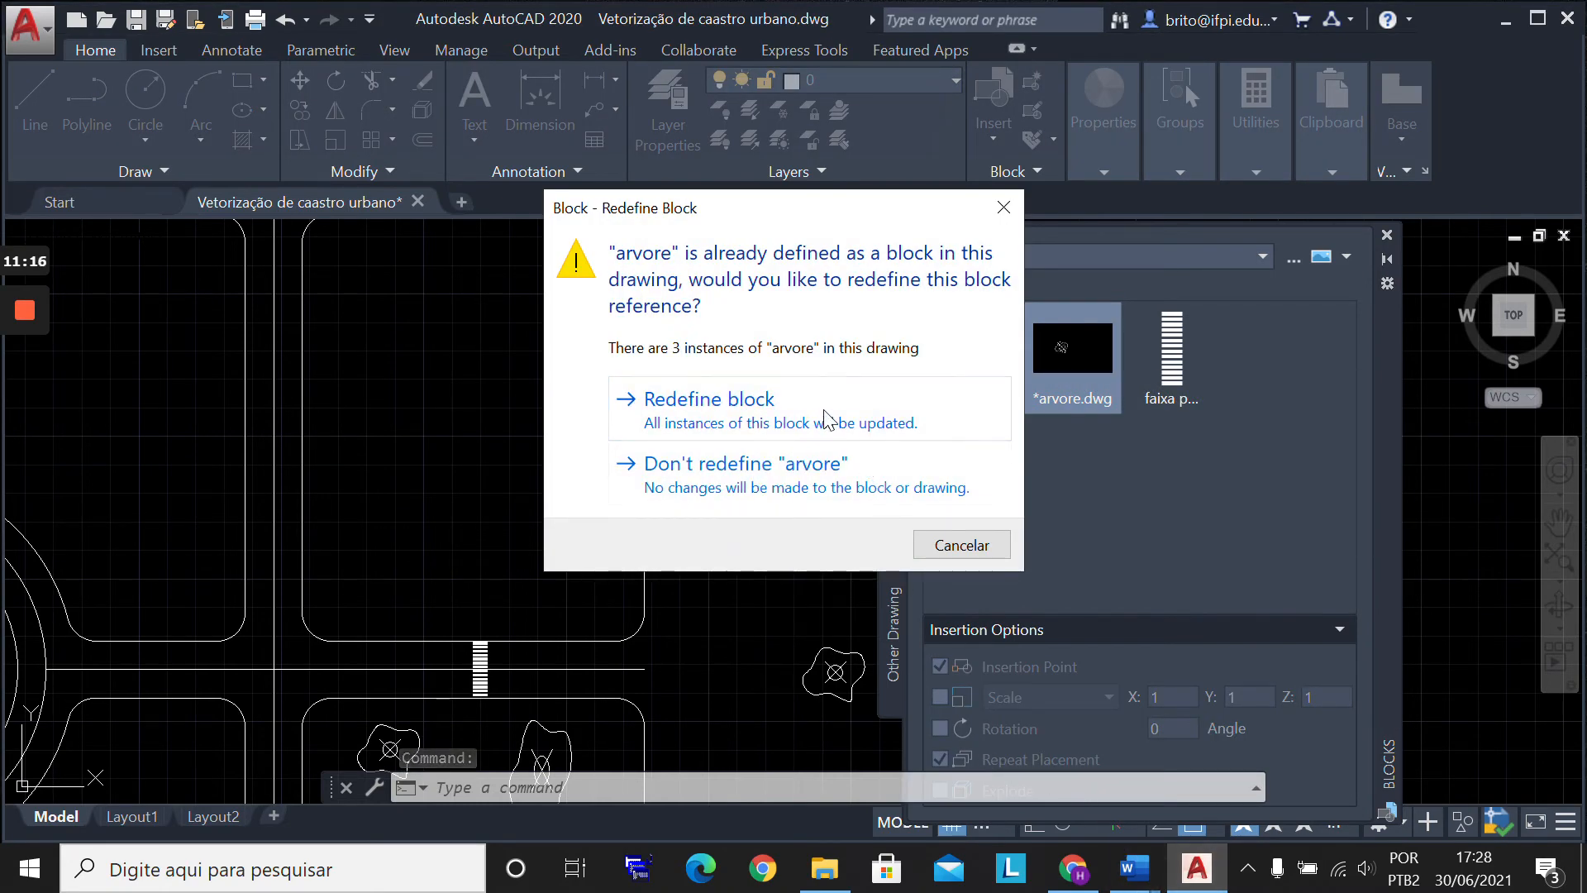
click(733, 416)
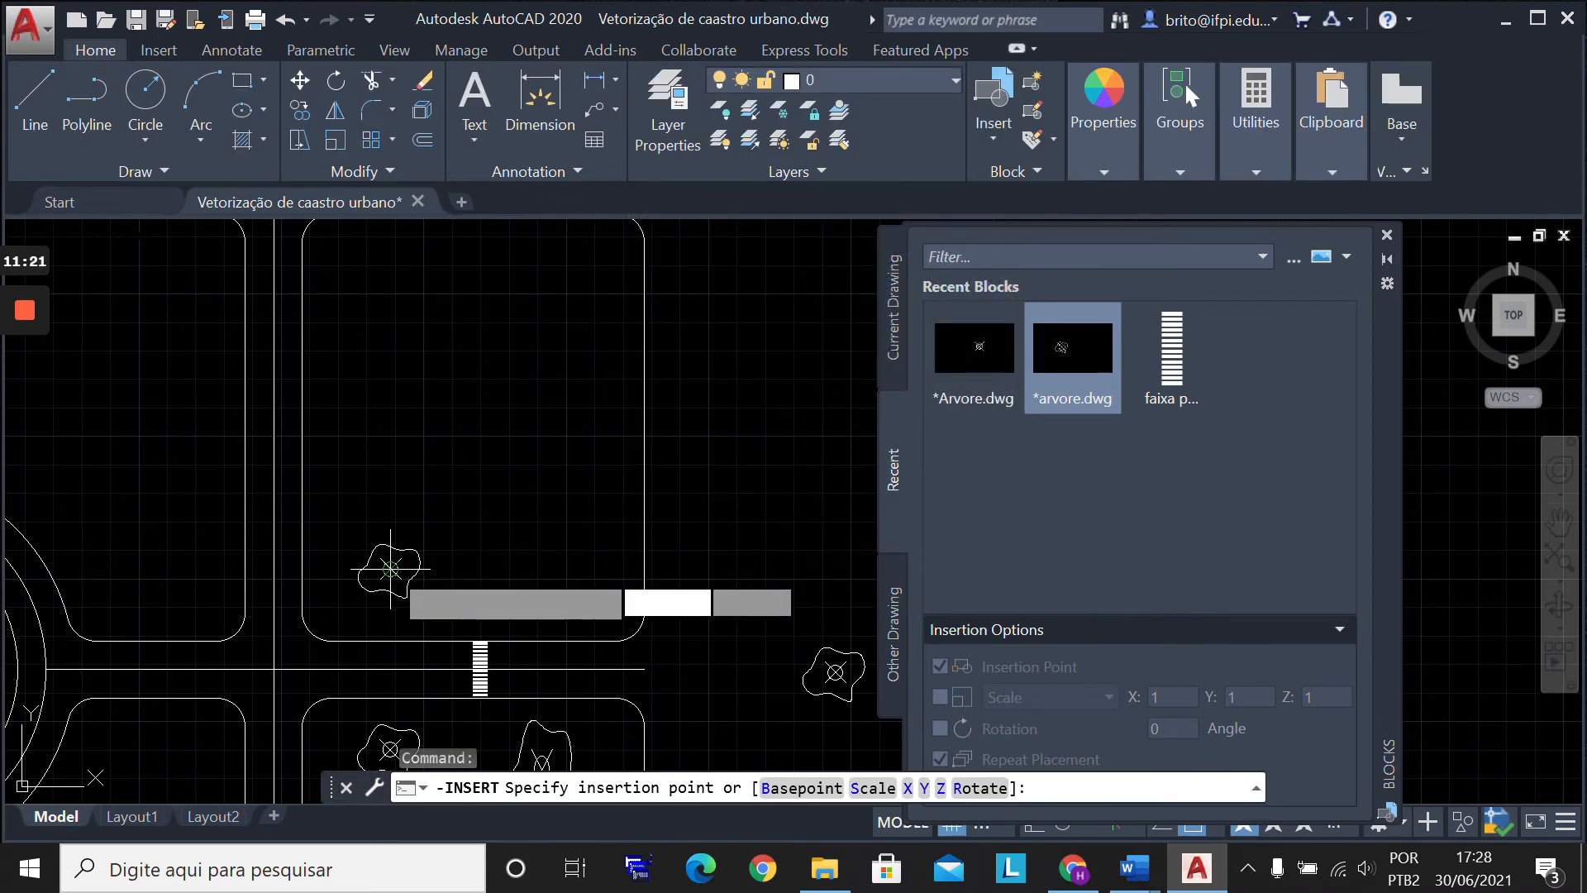
click(390, 569)
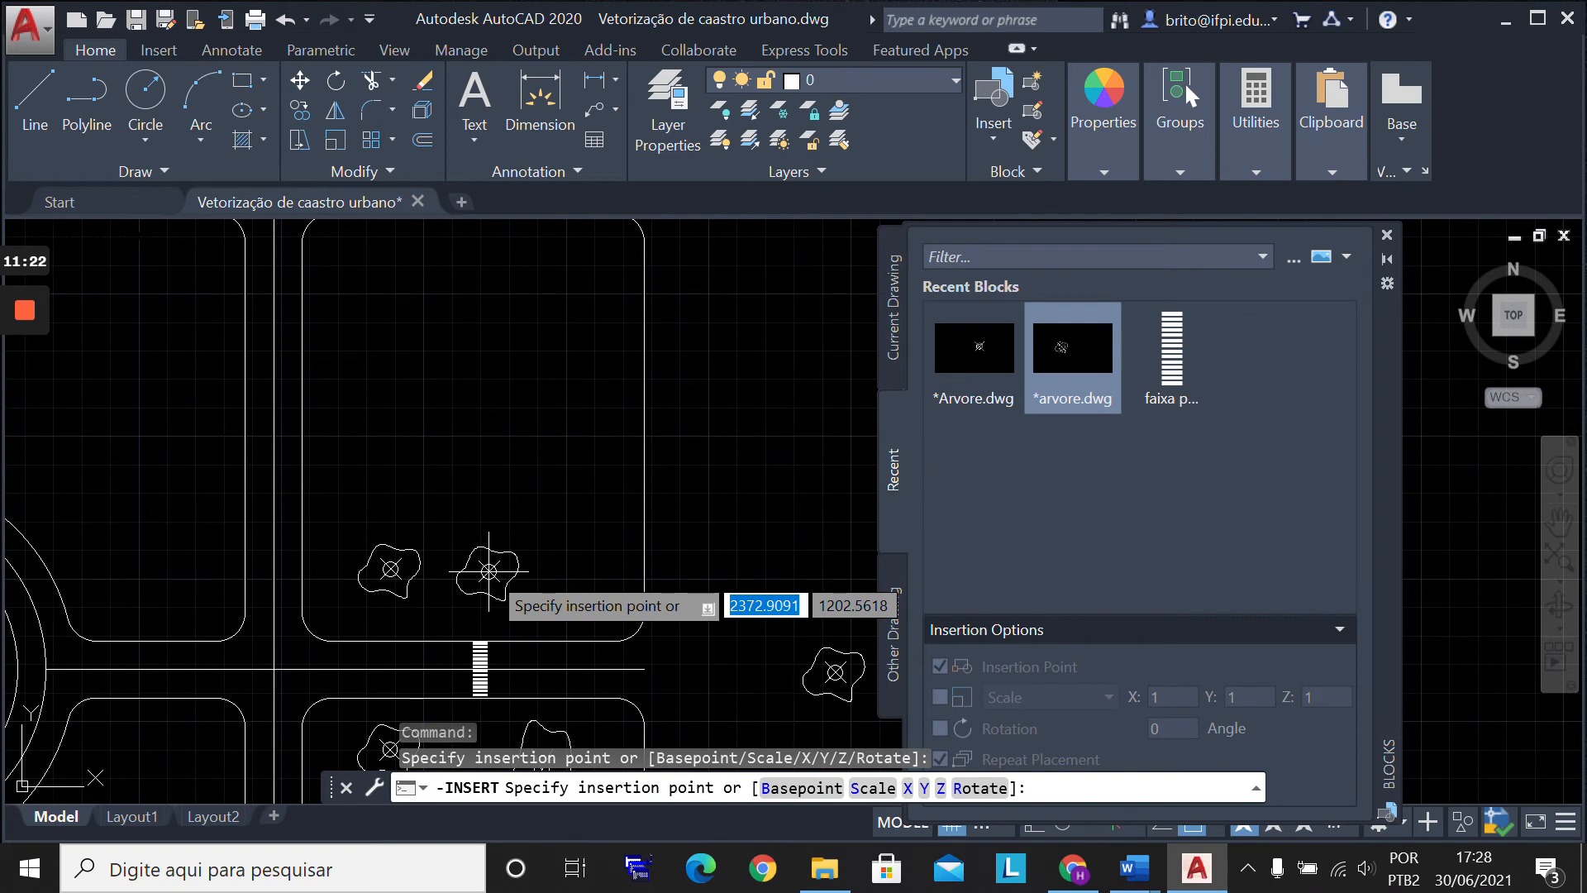
click(576, 587)
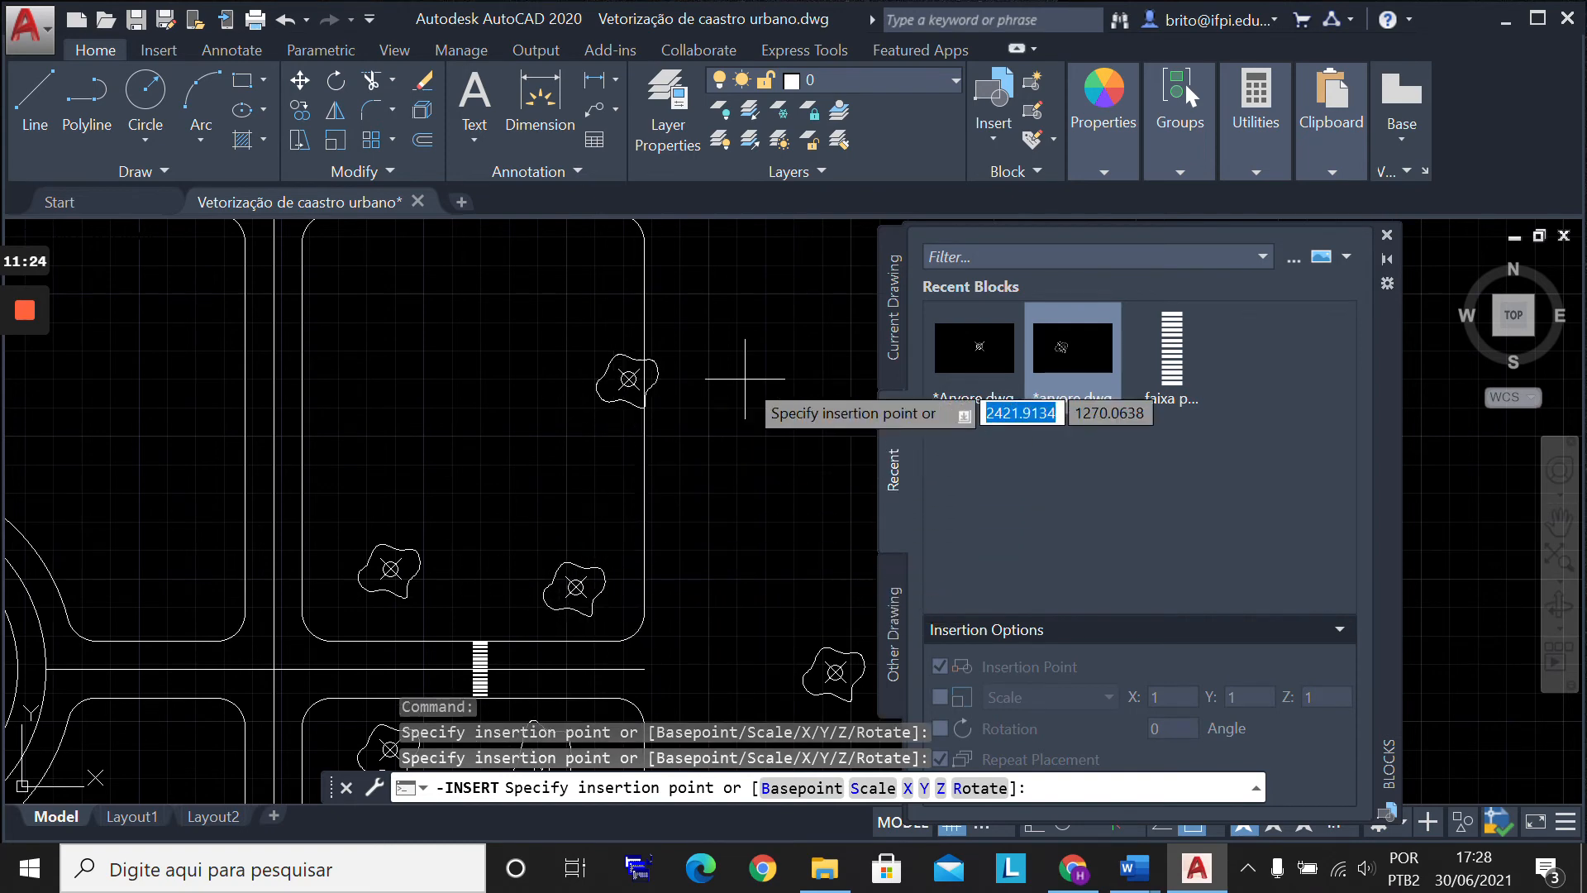
click(600, 462)
click(360, 267)
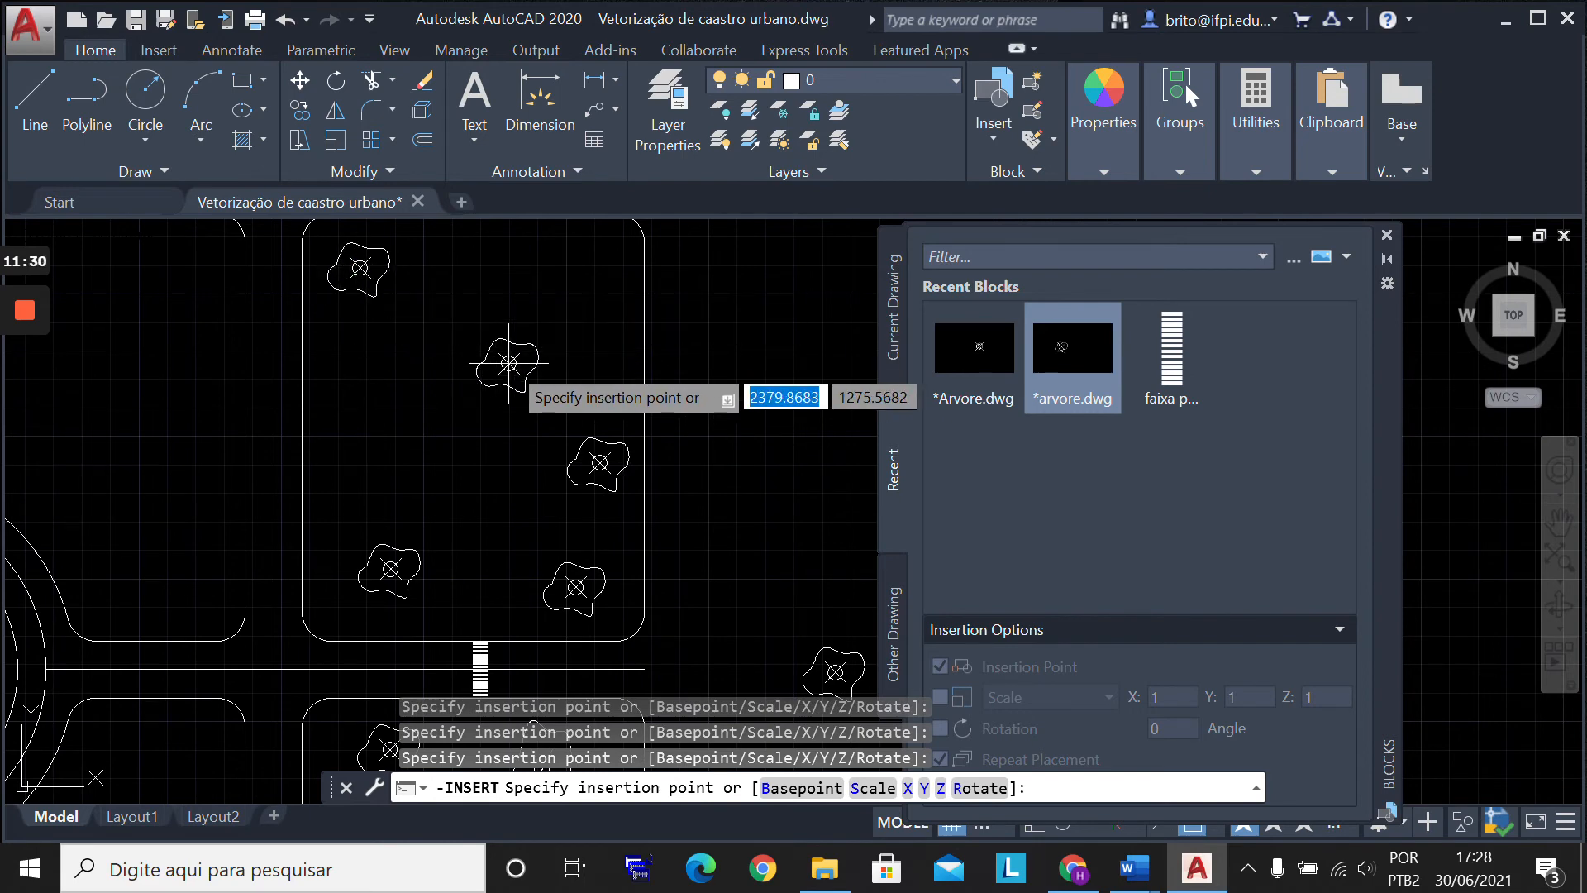
key(Return)
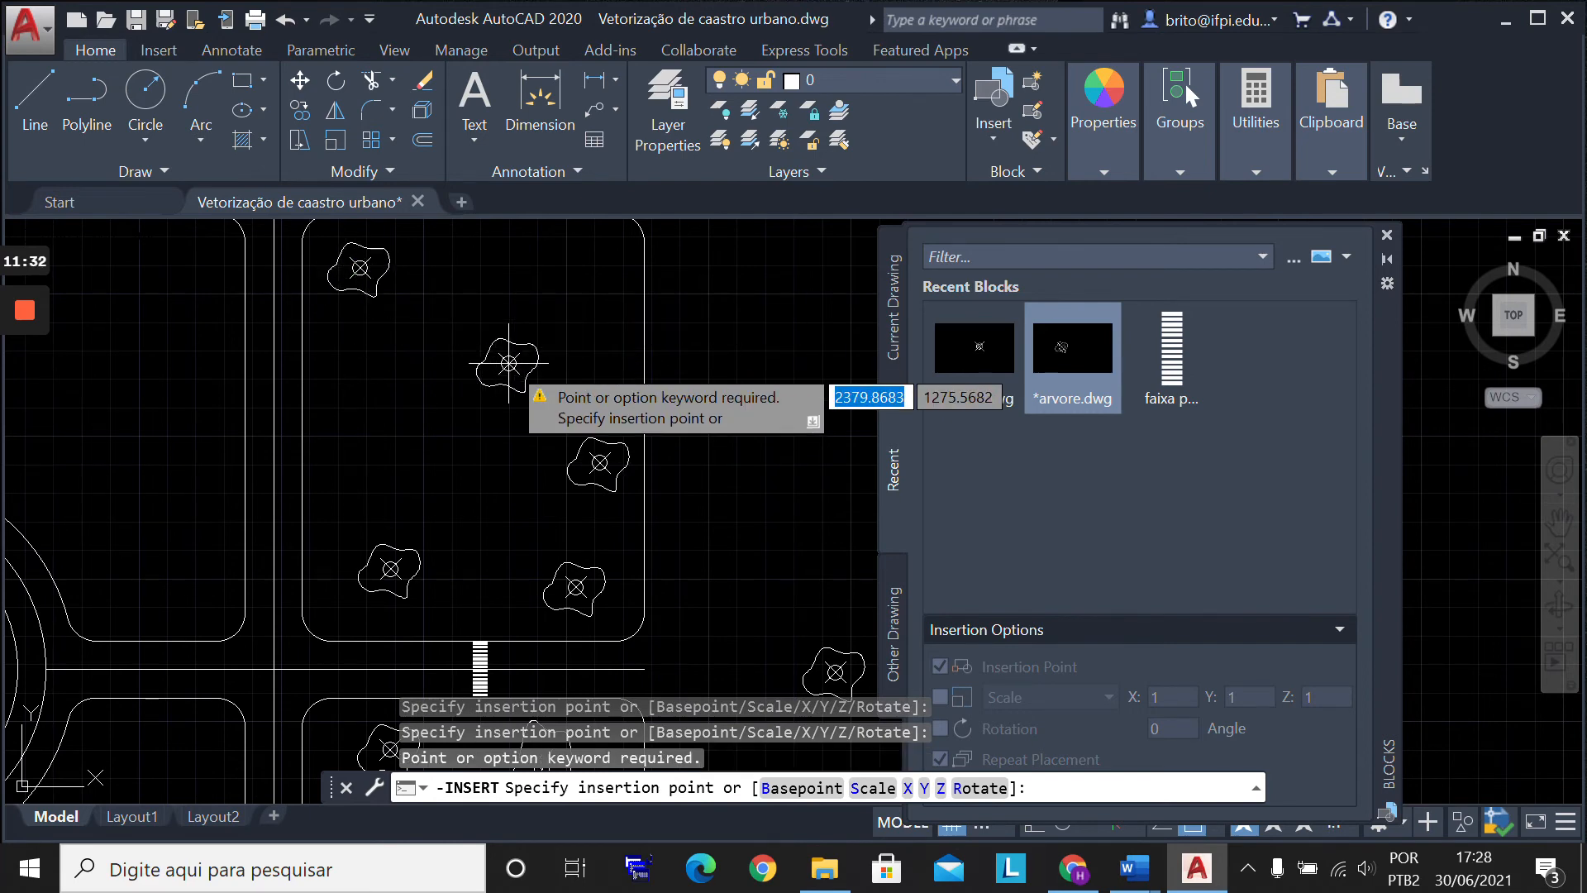
key(Escape)
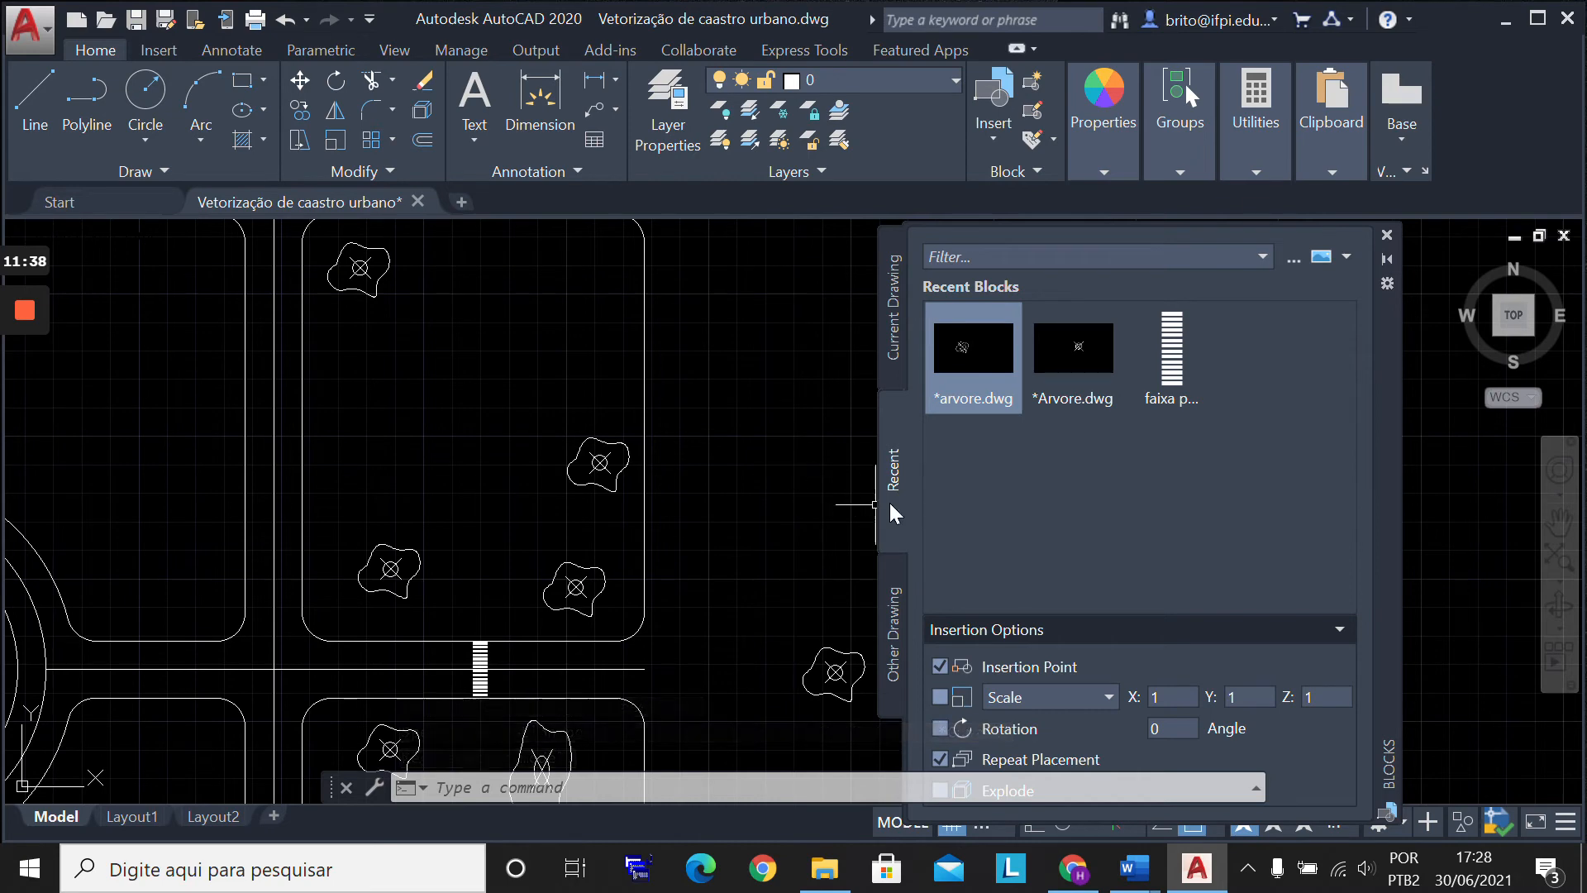
click(1559, 521)
drag(535, 504, 592, 365)
scroll(592, 364, down, 2)
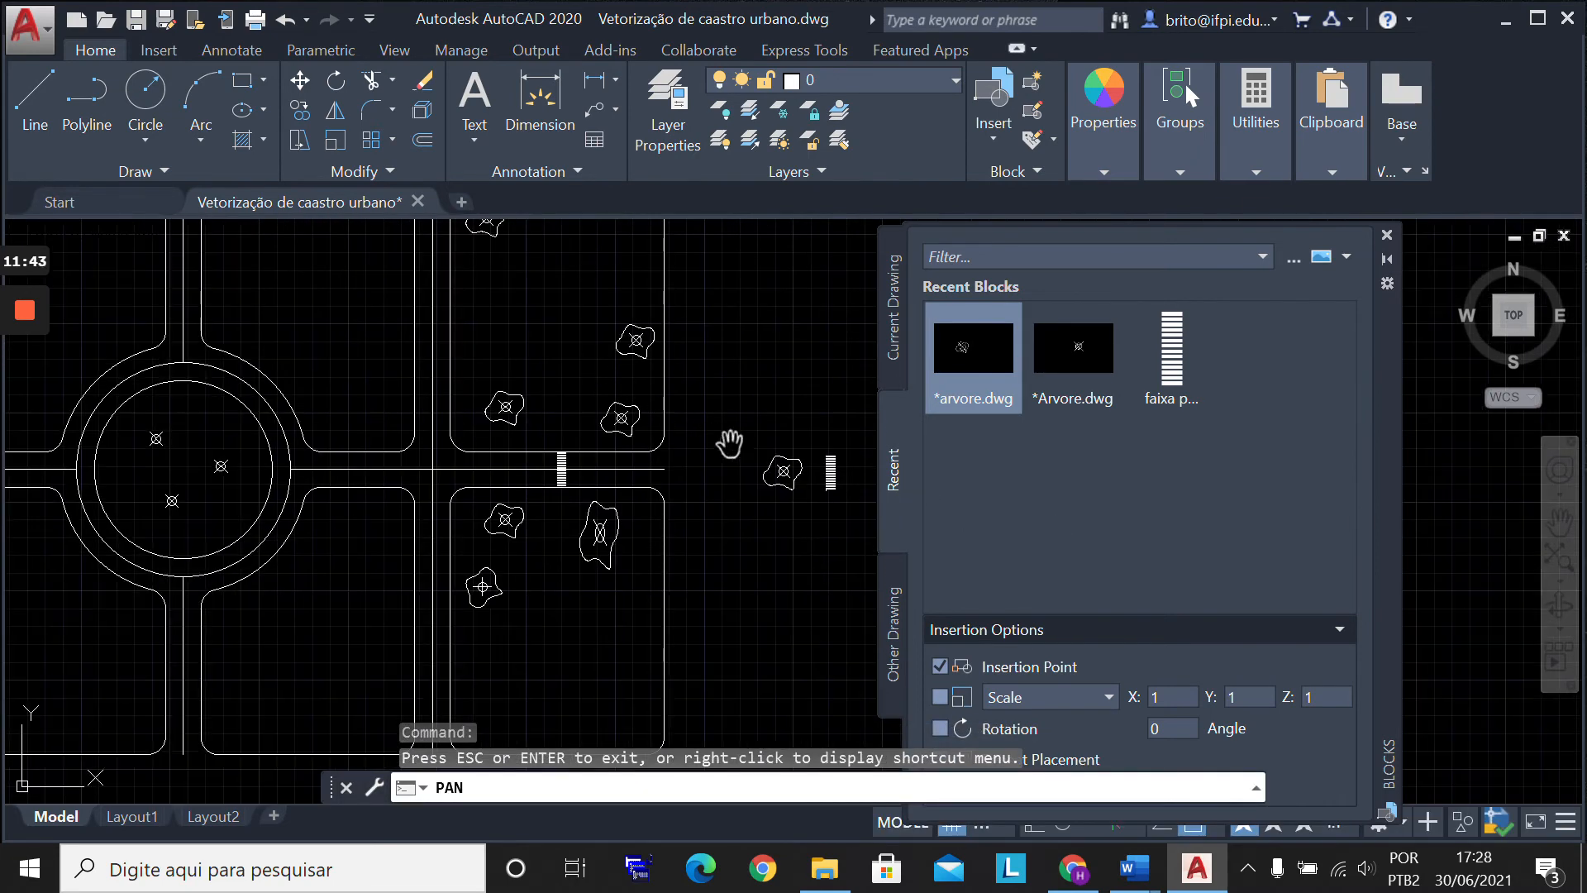
drag(730, 443, 579, 484)
drag(640, 399, 612, 441)
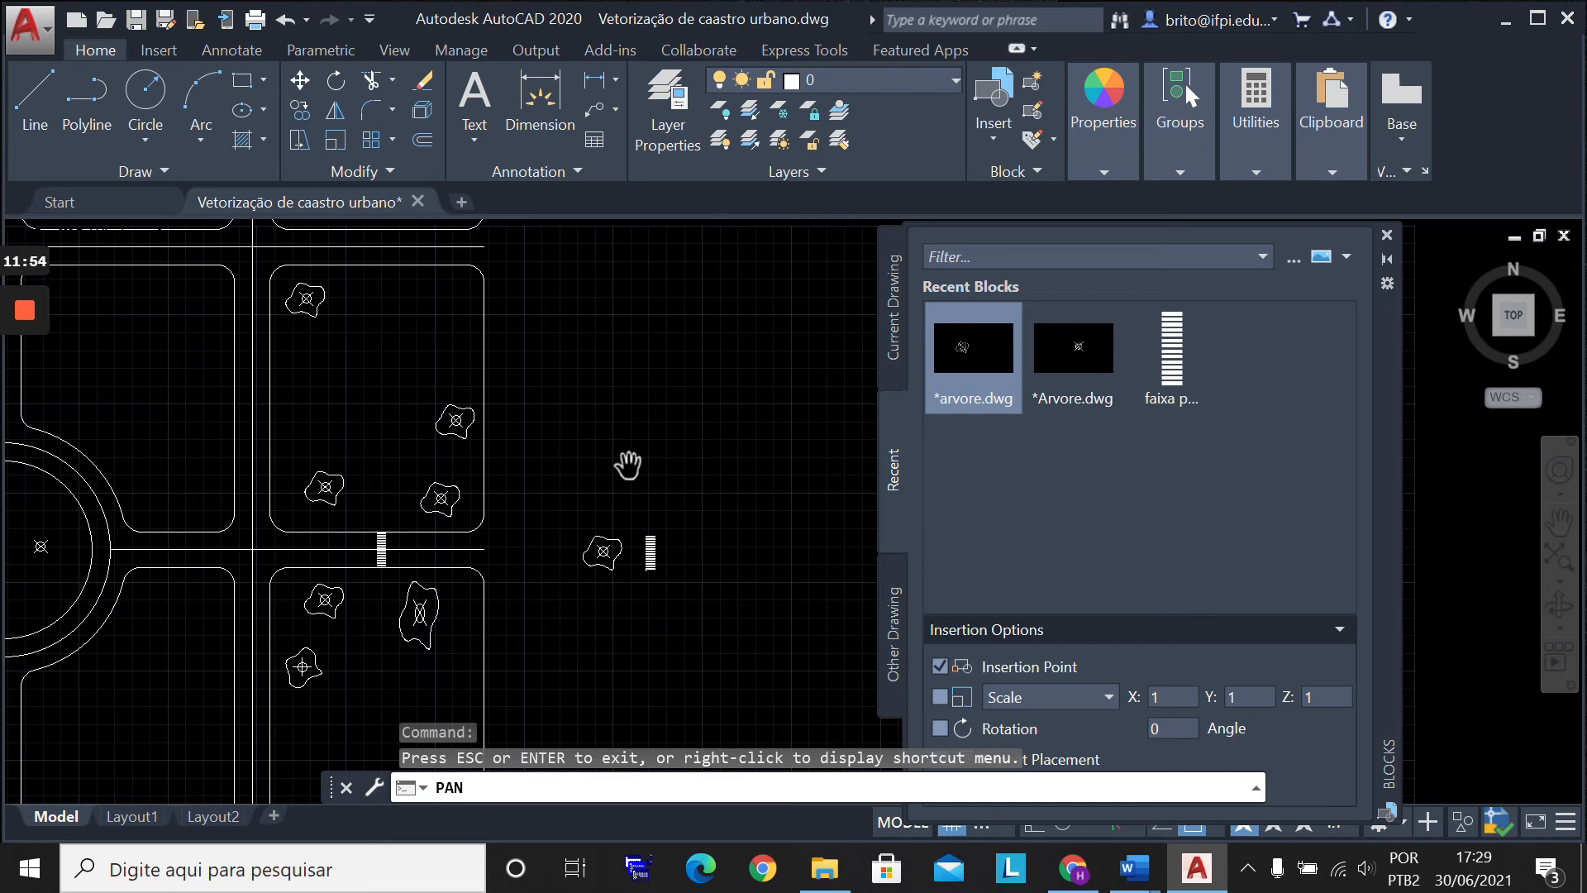
Step: Delete the vertically stretched tree from the city block below the crosswalk and disable Repeat Placement for block insertion
key(Escape)
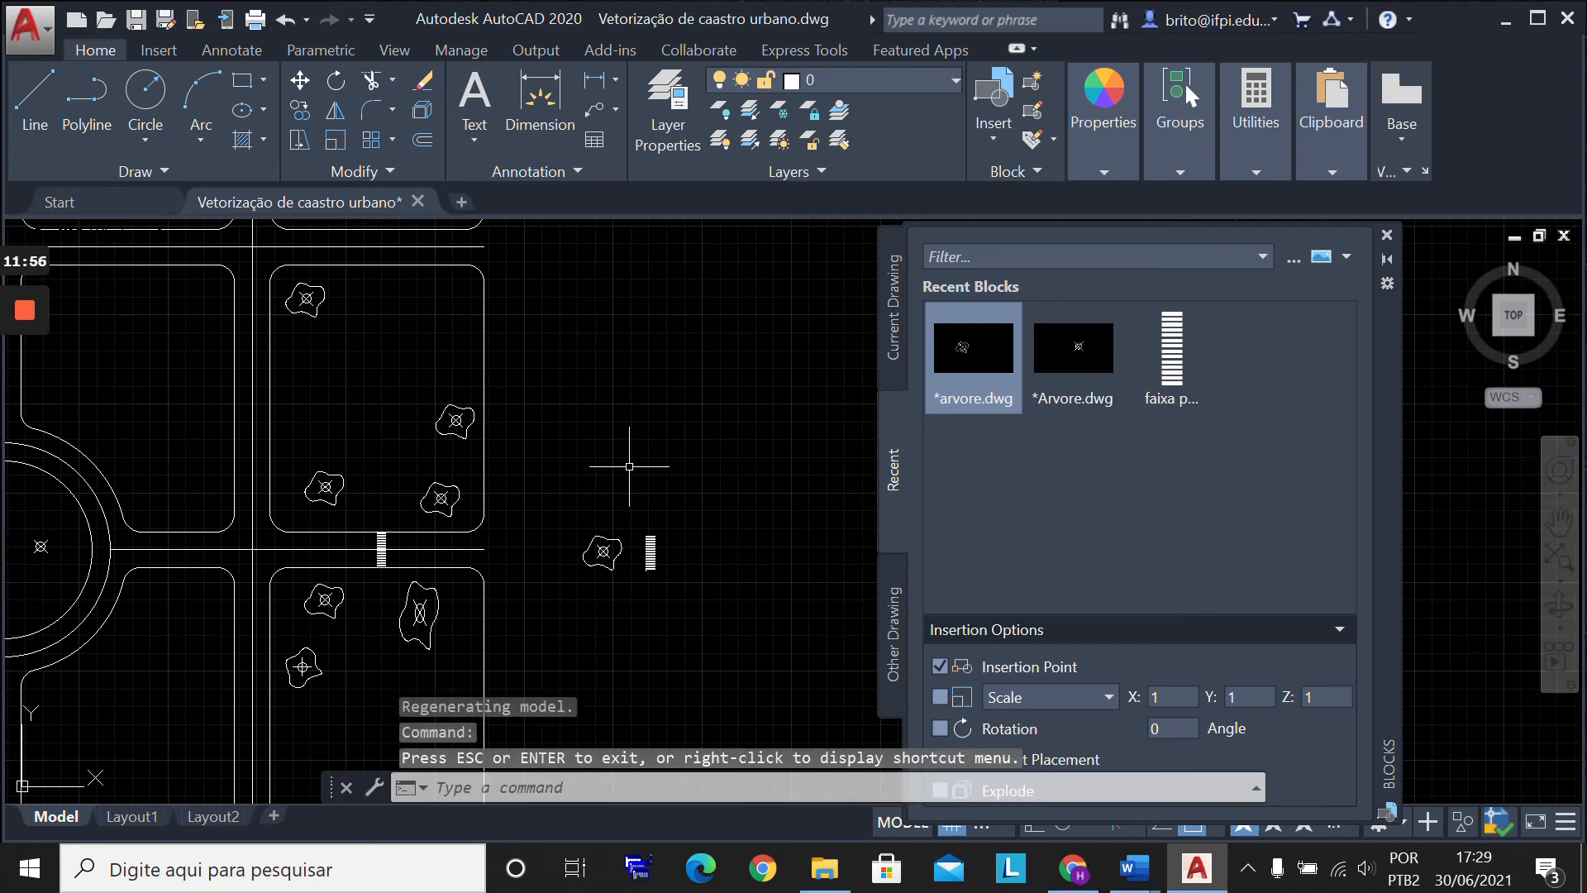
click(443, 657)
click(347, 570)
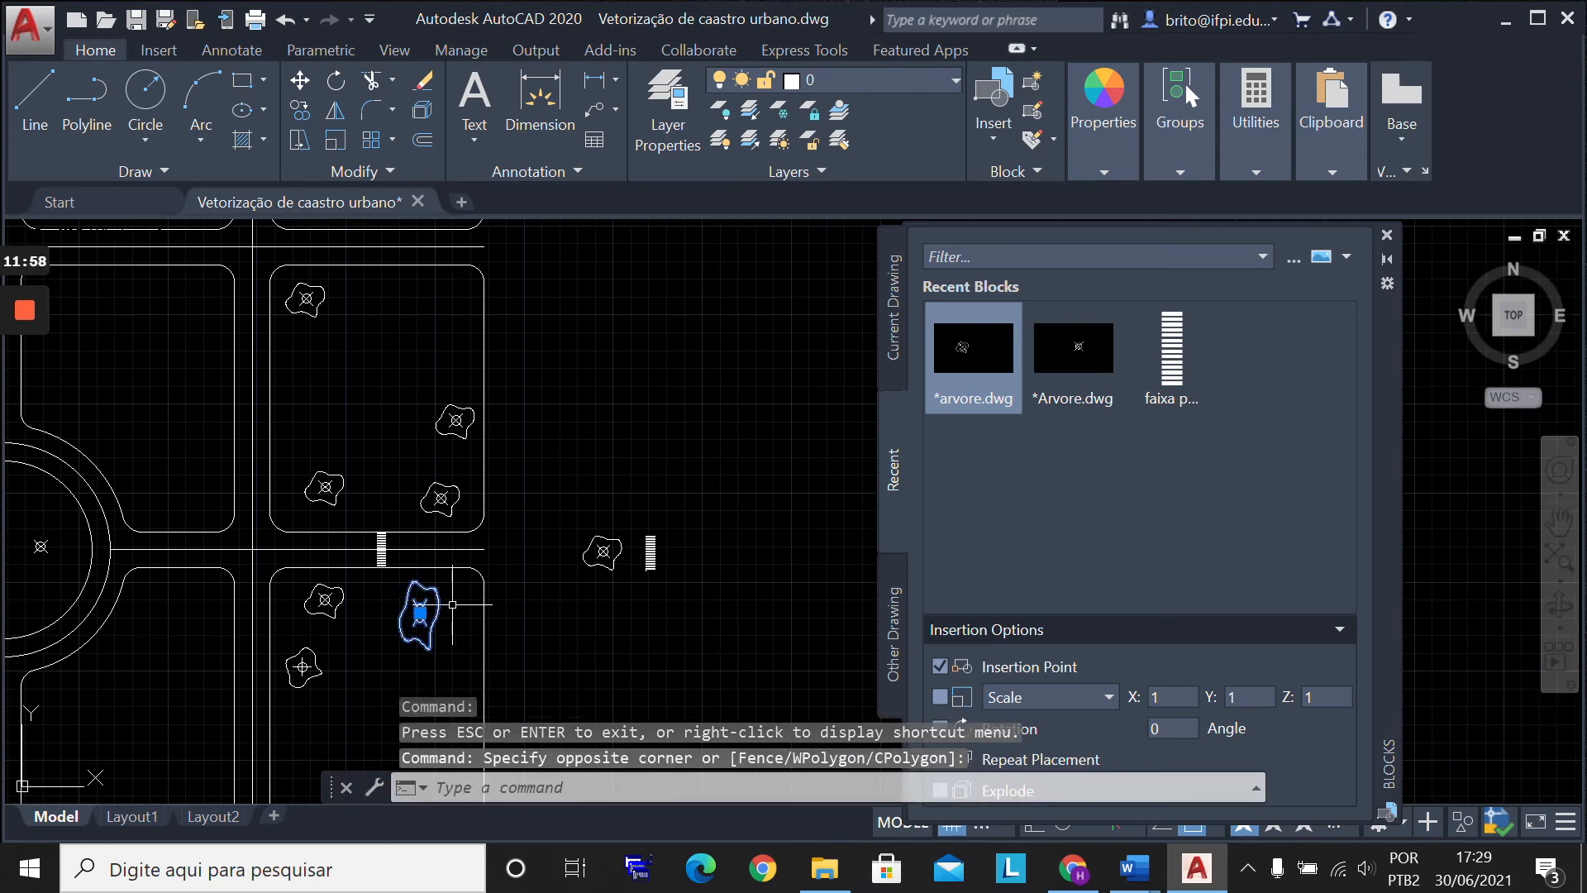
key(Delete)
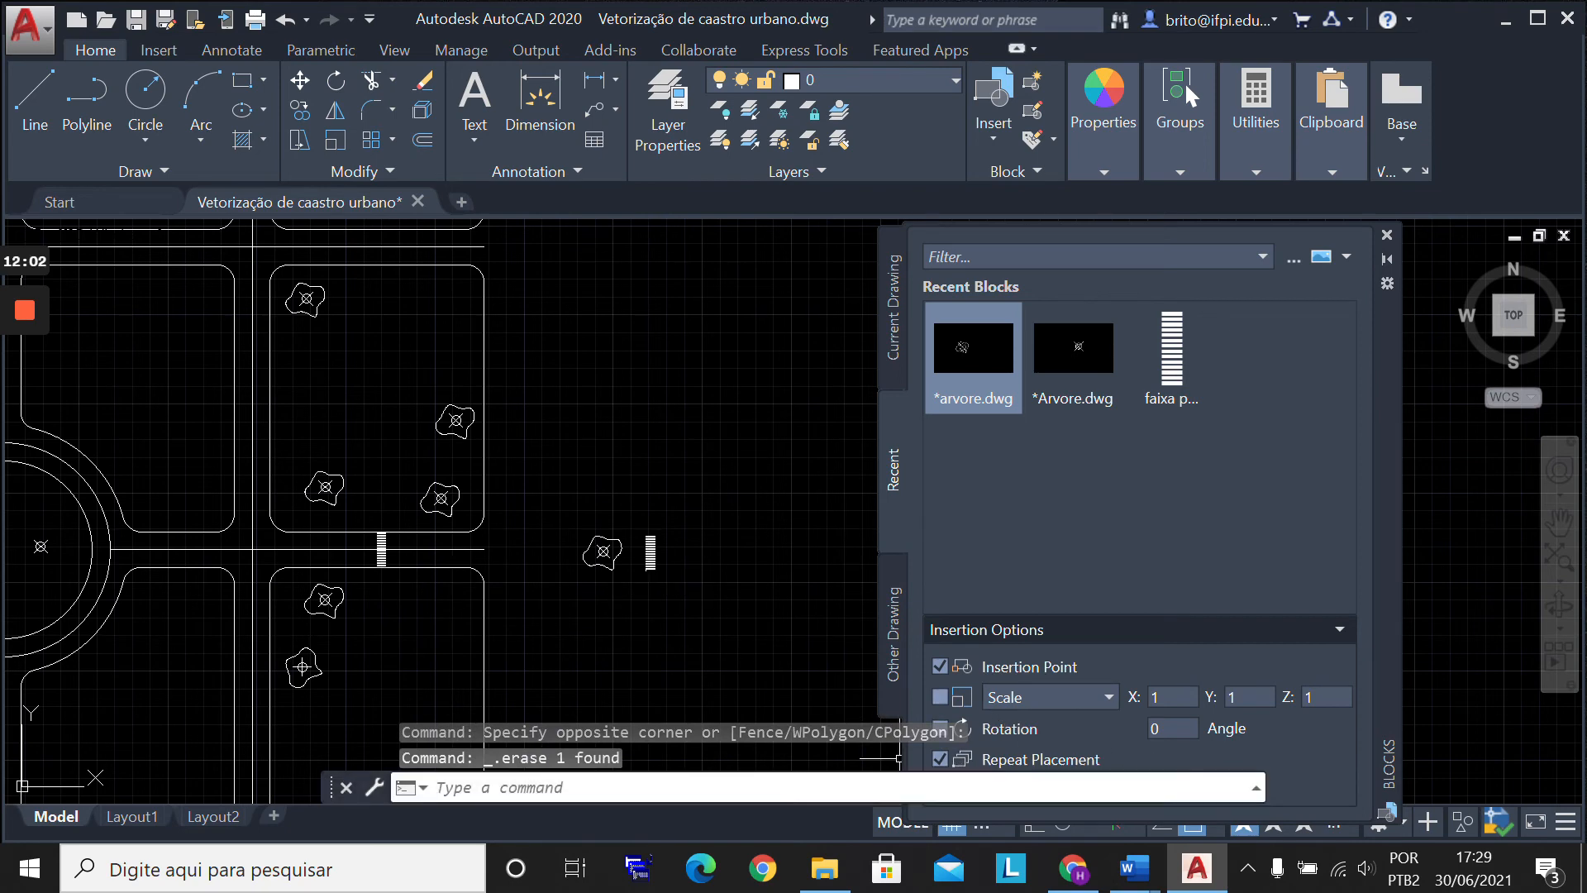
click(939, 759)
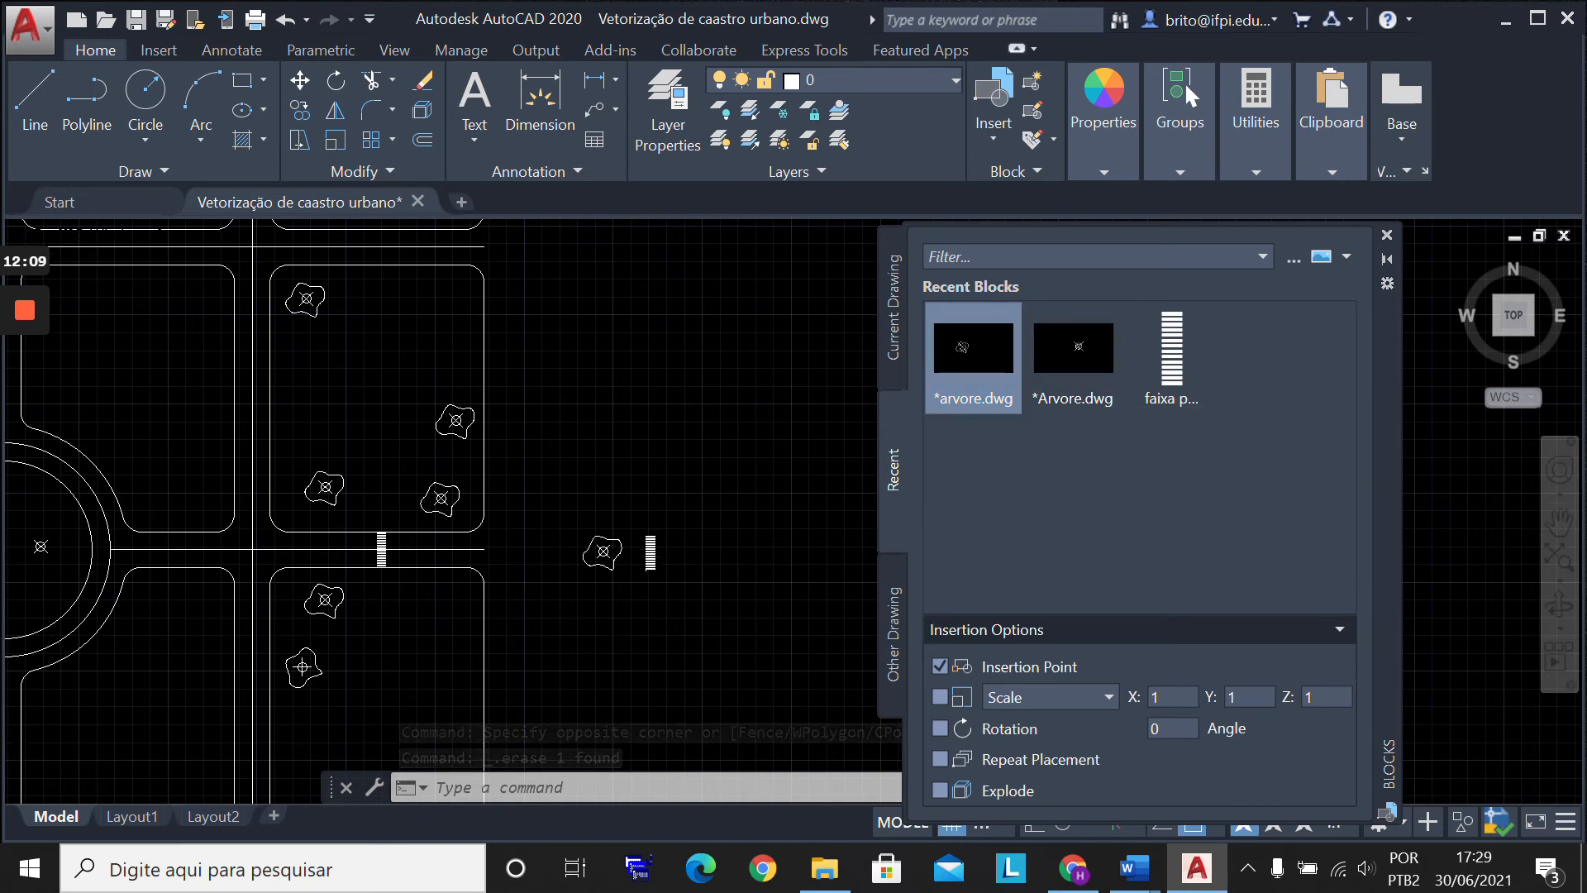
Step: Draw a narrow upright rectangle in the empty area to the right of the original crosswalk symbol
scroll(650, 558, up, 6)
scroll(691, 562, up, 2)
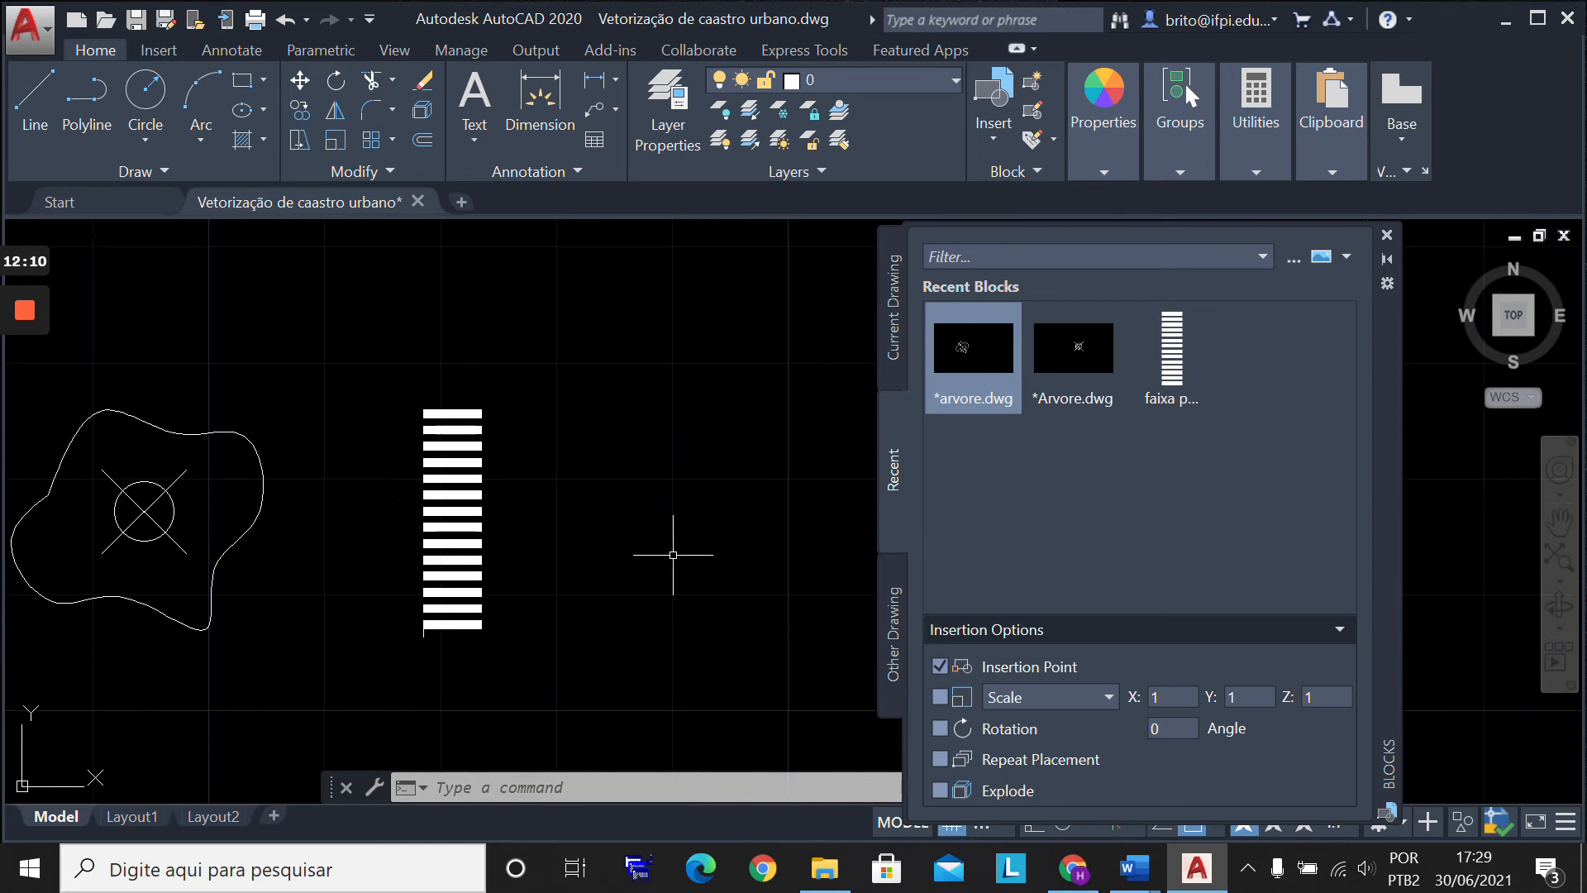
click(239, 83)
click(644, 461)
click(696, 600)
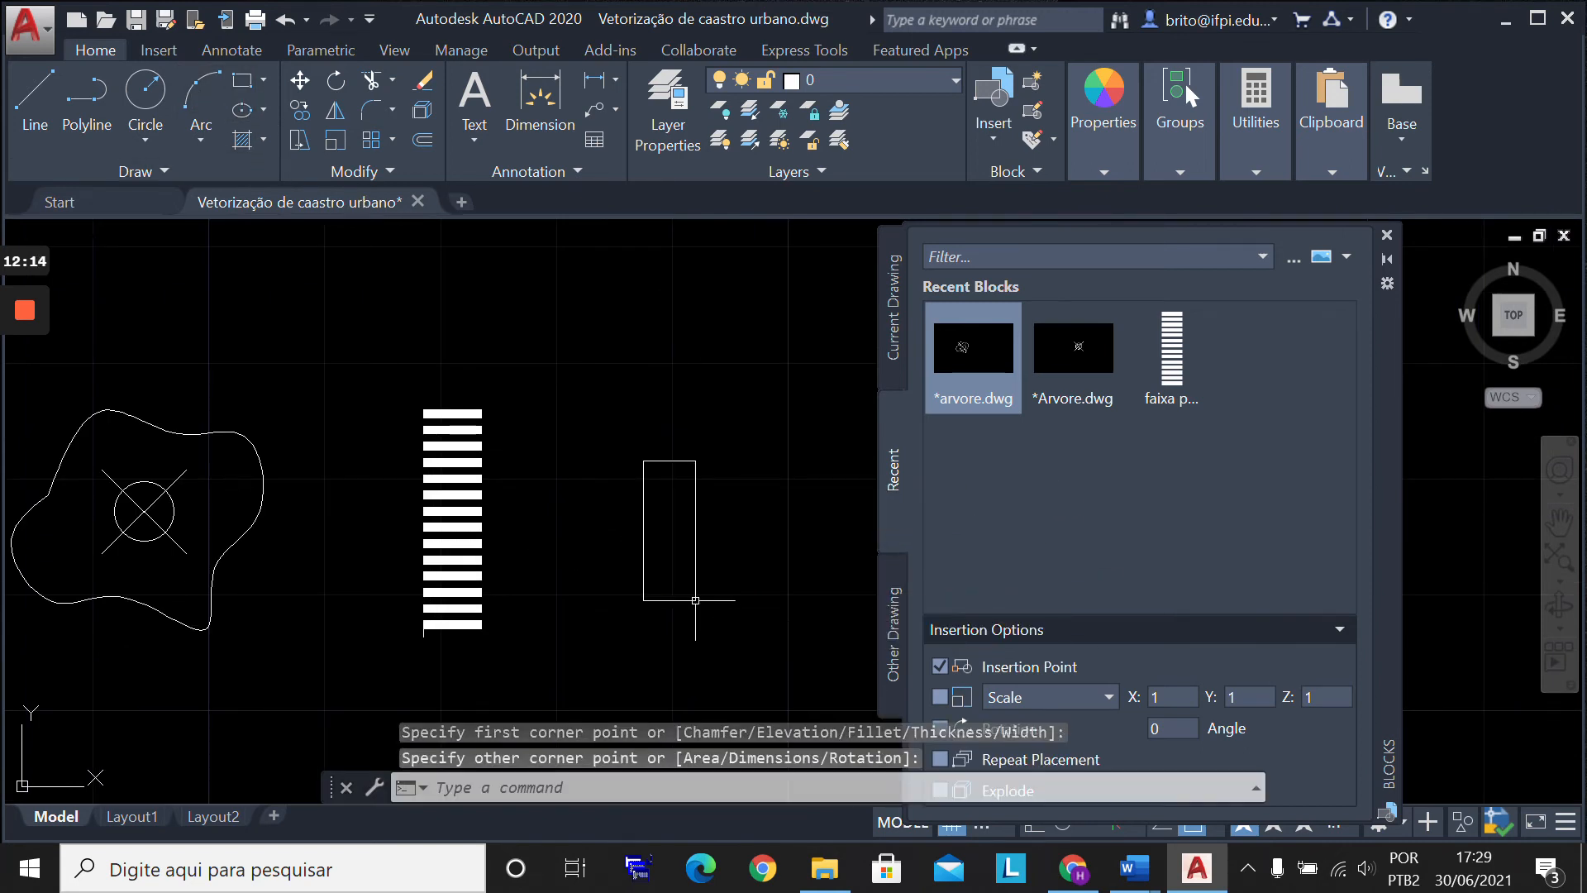
Step: Try drawing a small circle over the middle of the rectangle, and undo it
click(146, 91)
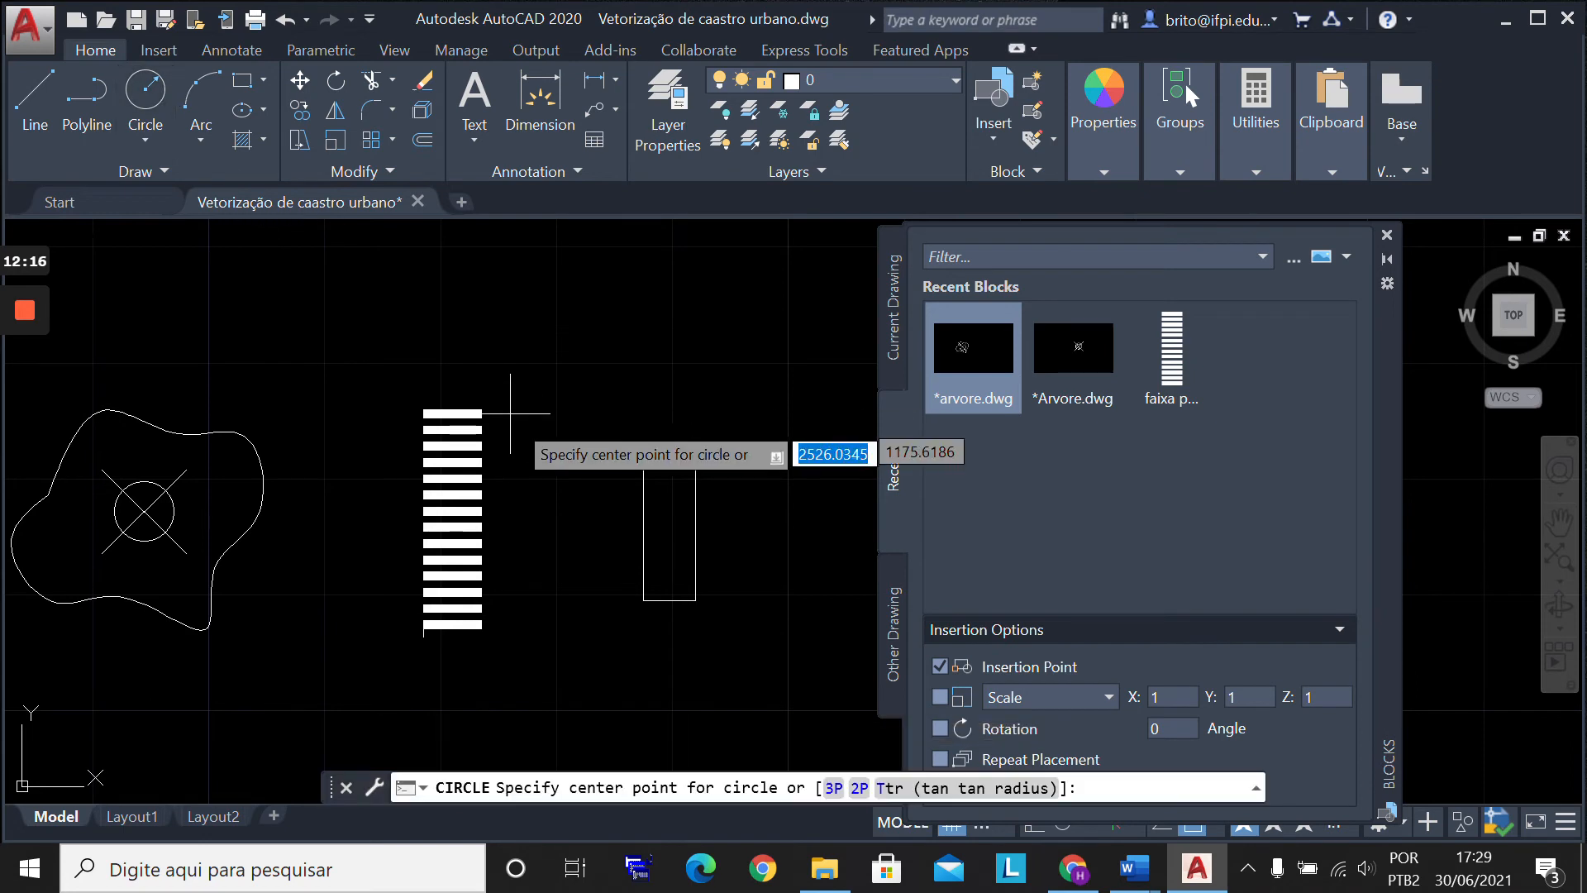
click(665, 525)
click(704, 541)
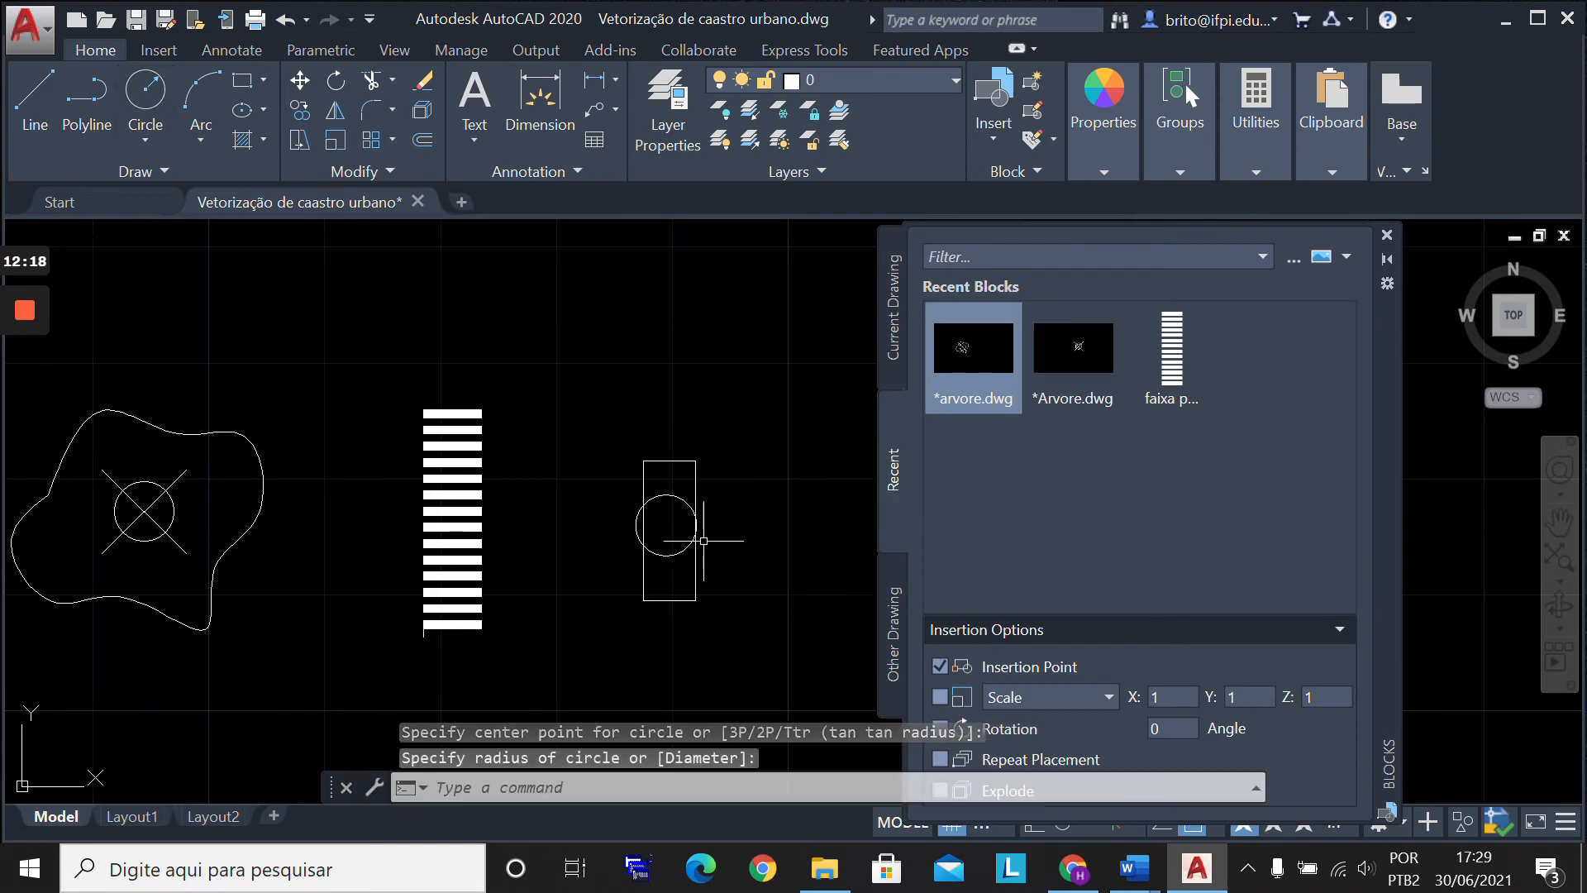
text(u)
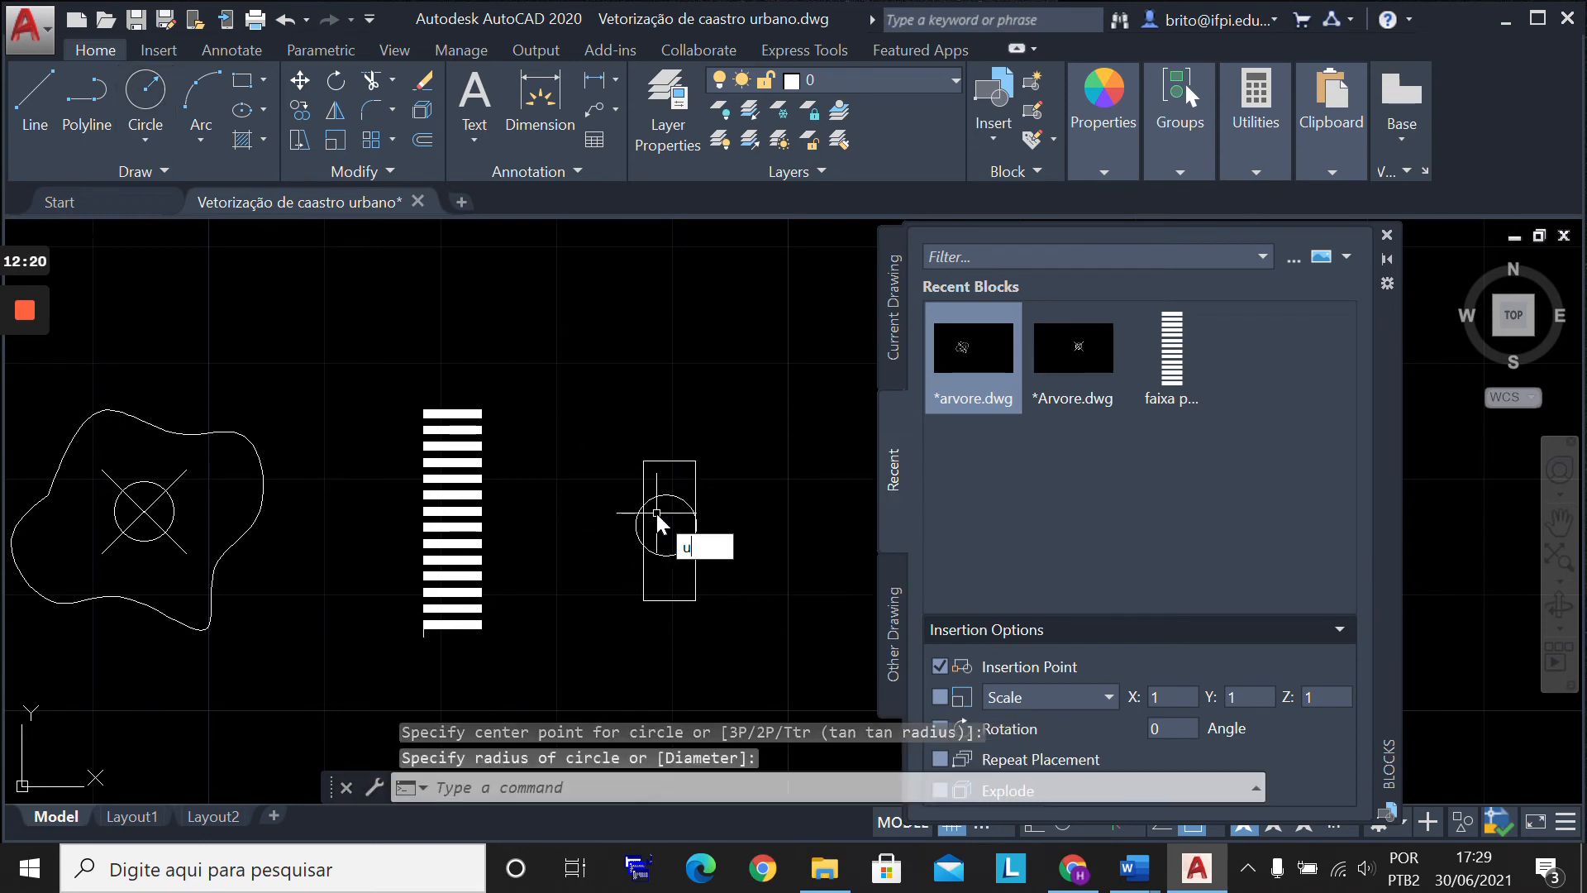
key(Return)
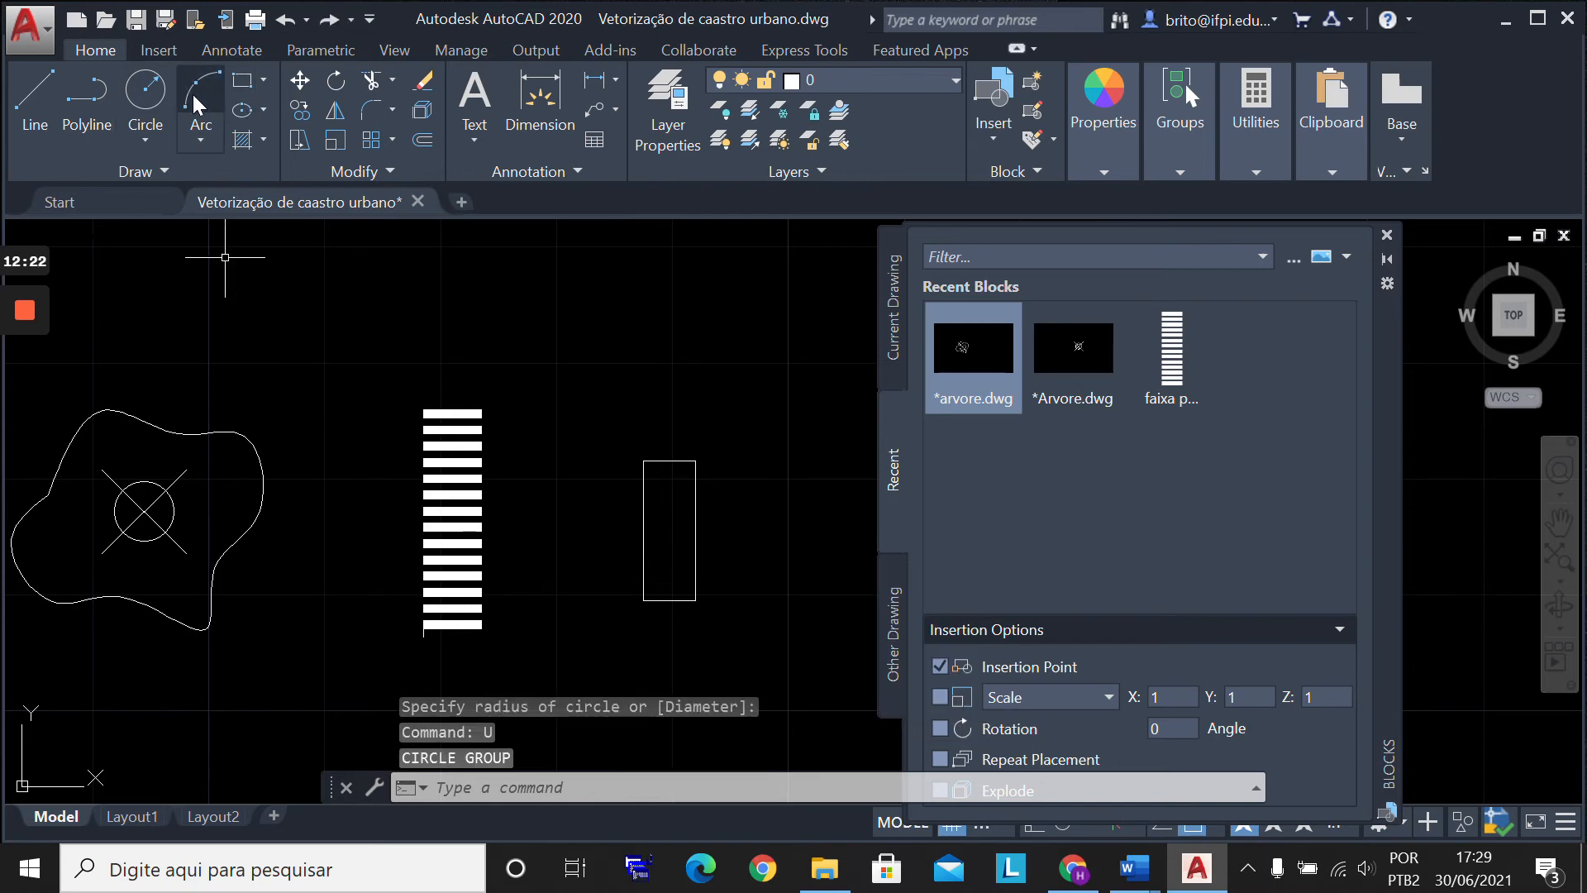
Step: With object snap off, draw a circle centred on the rectangle, slightly wider than it, moving the Blocks palette clear of the drawing
click(146, 91)
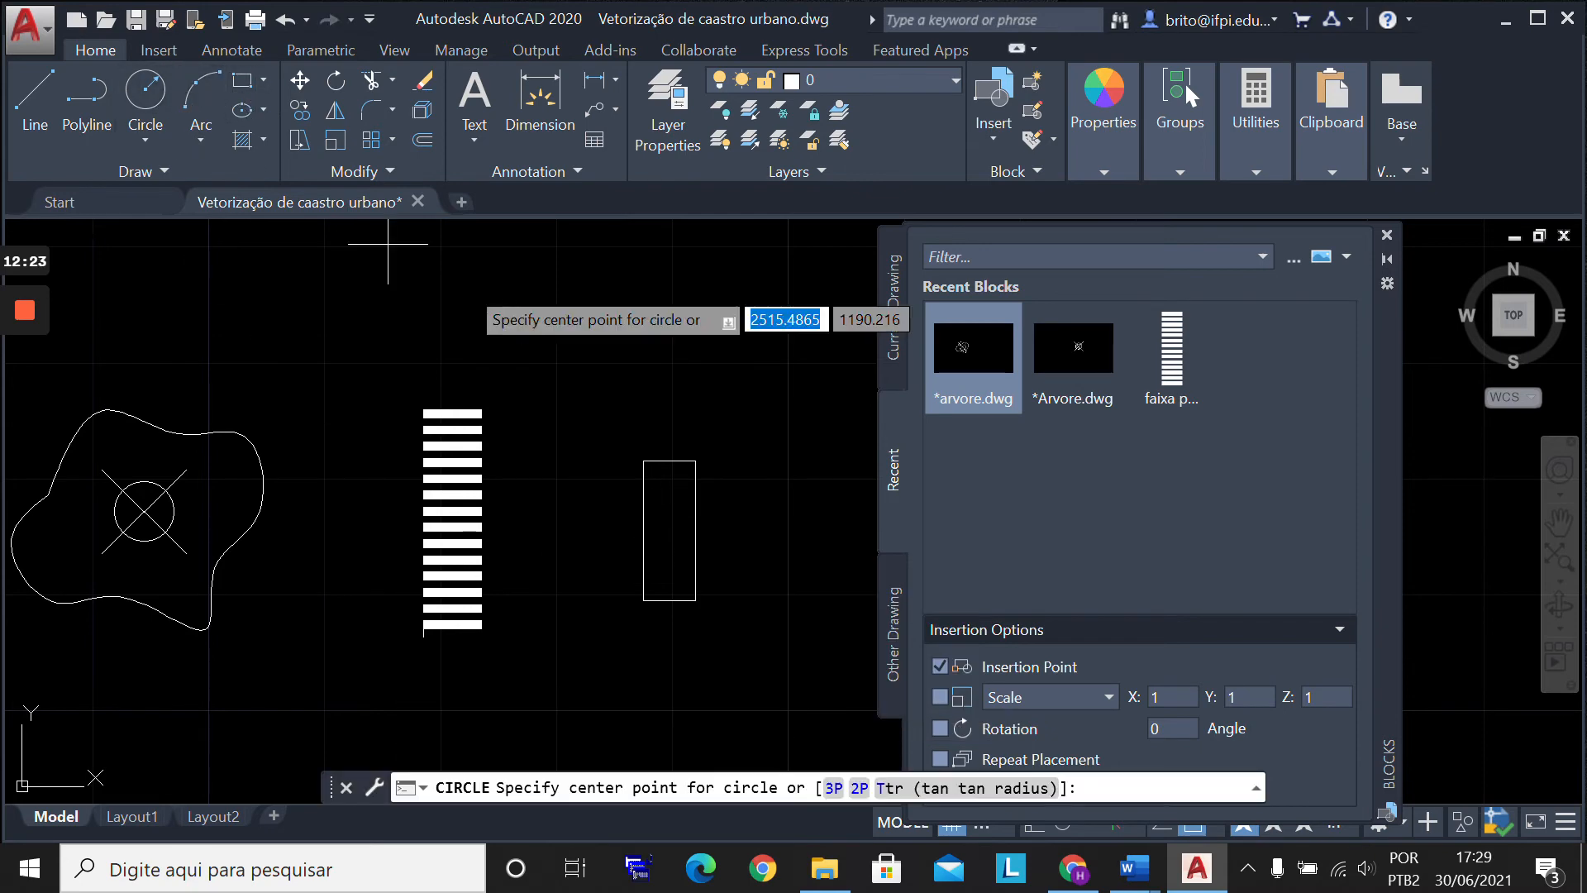
click(670, 528)
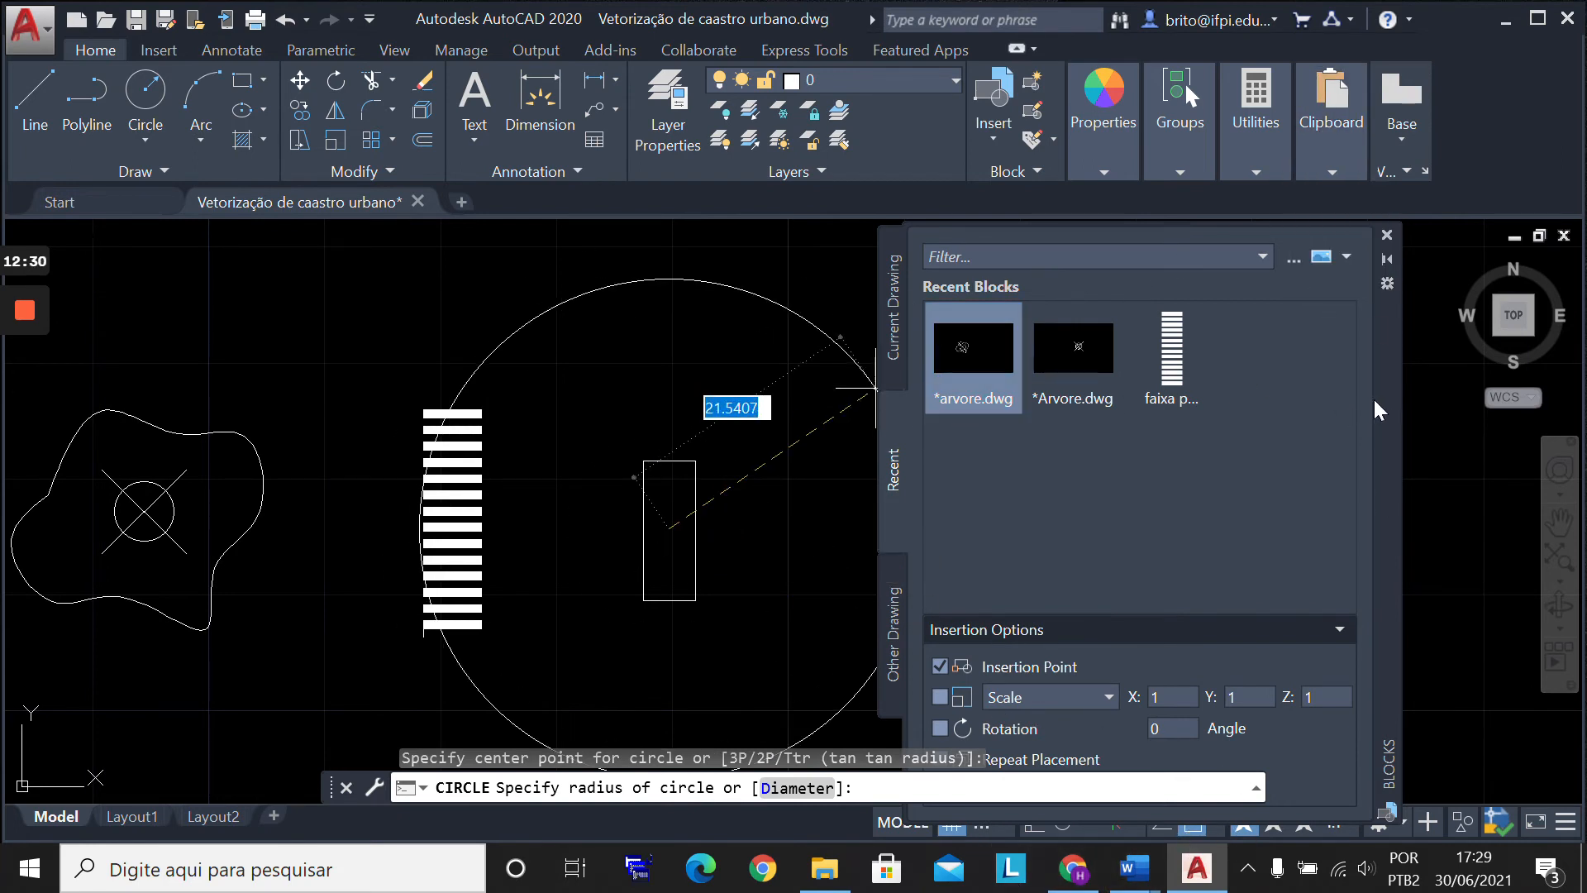
drag(1375, 408, 1491, 367)
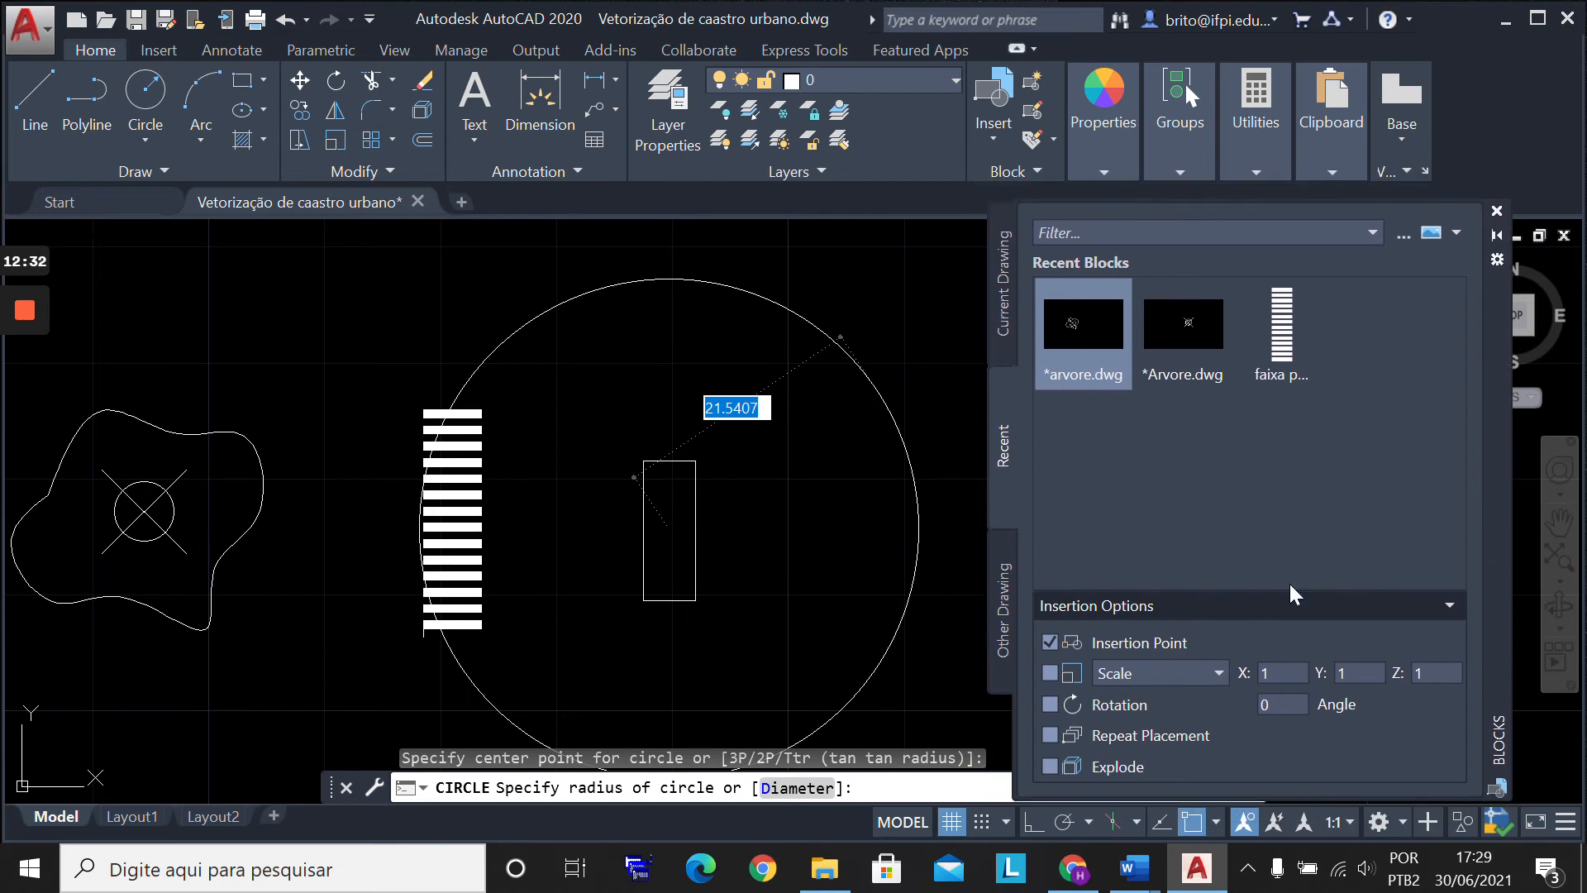
click(1191, 821)
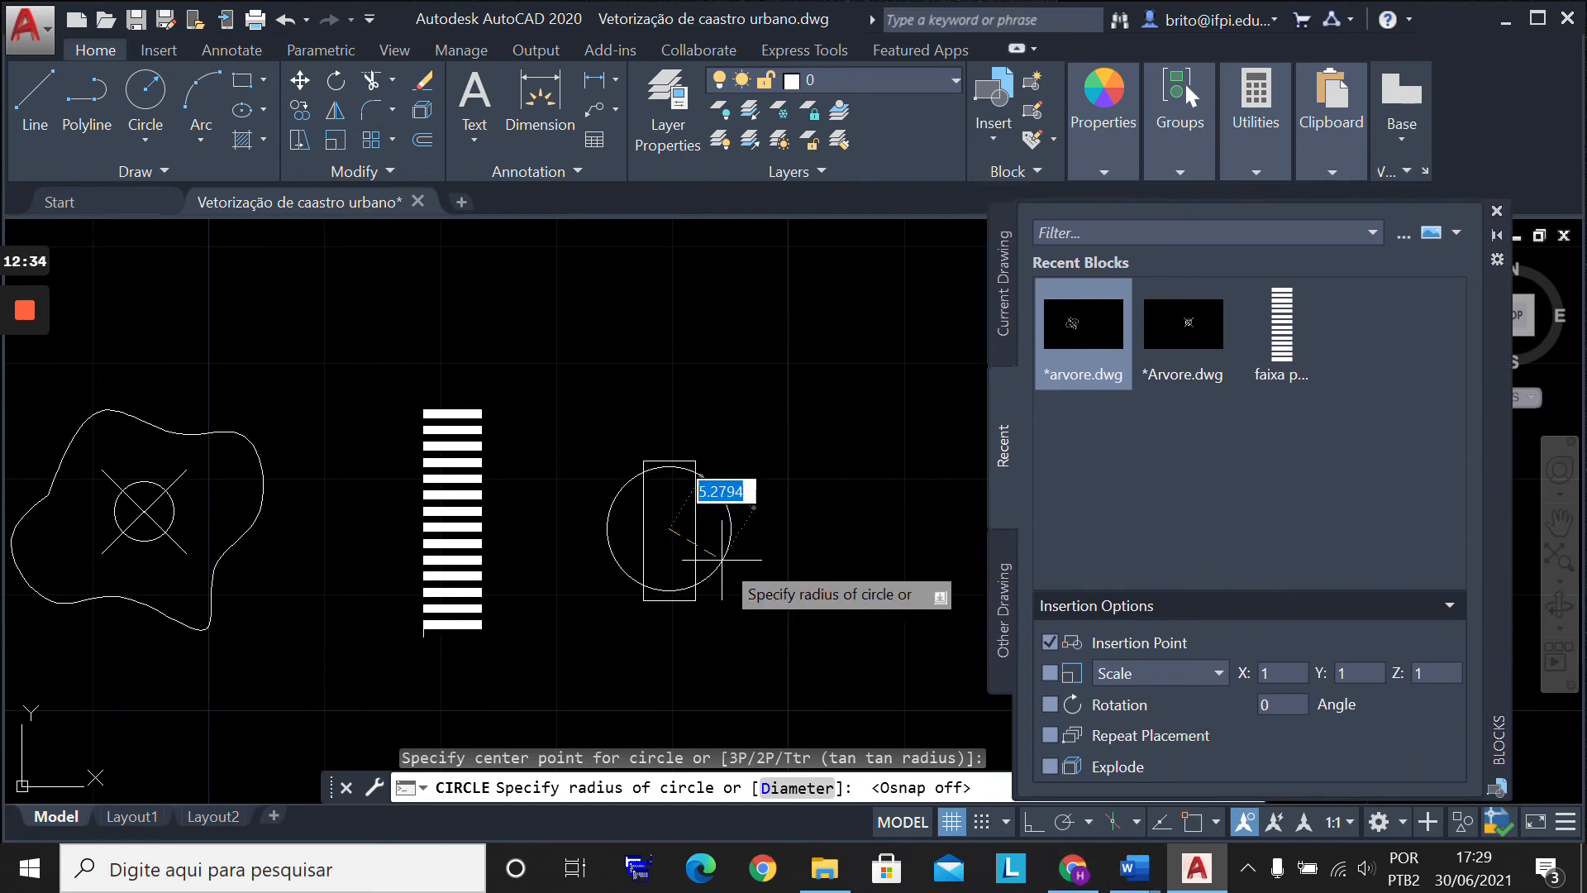
click(703, 552)
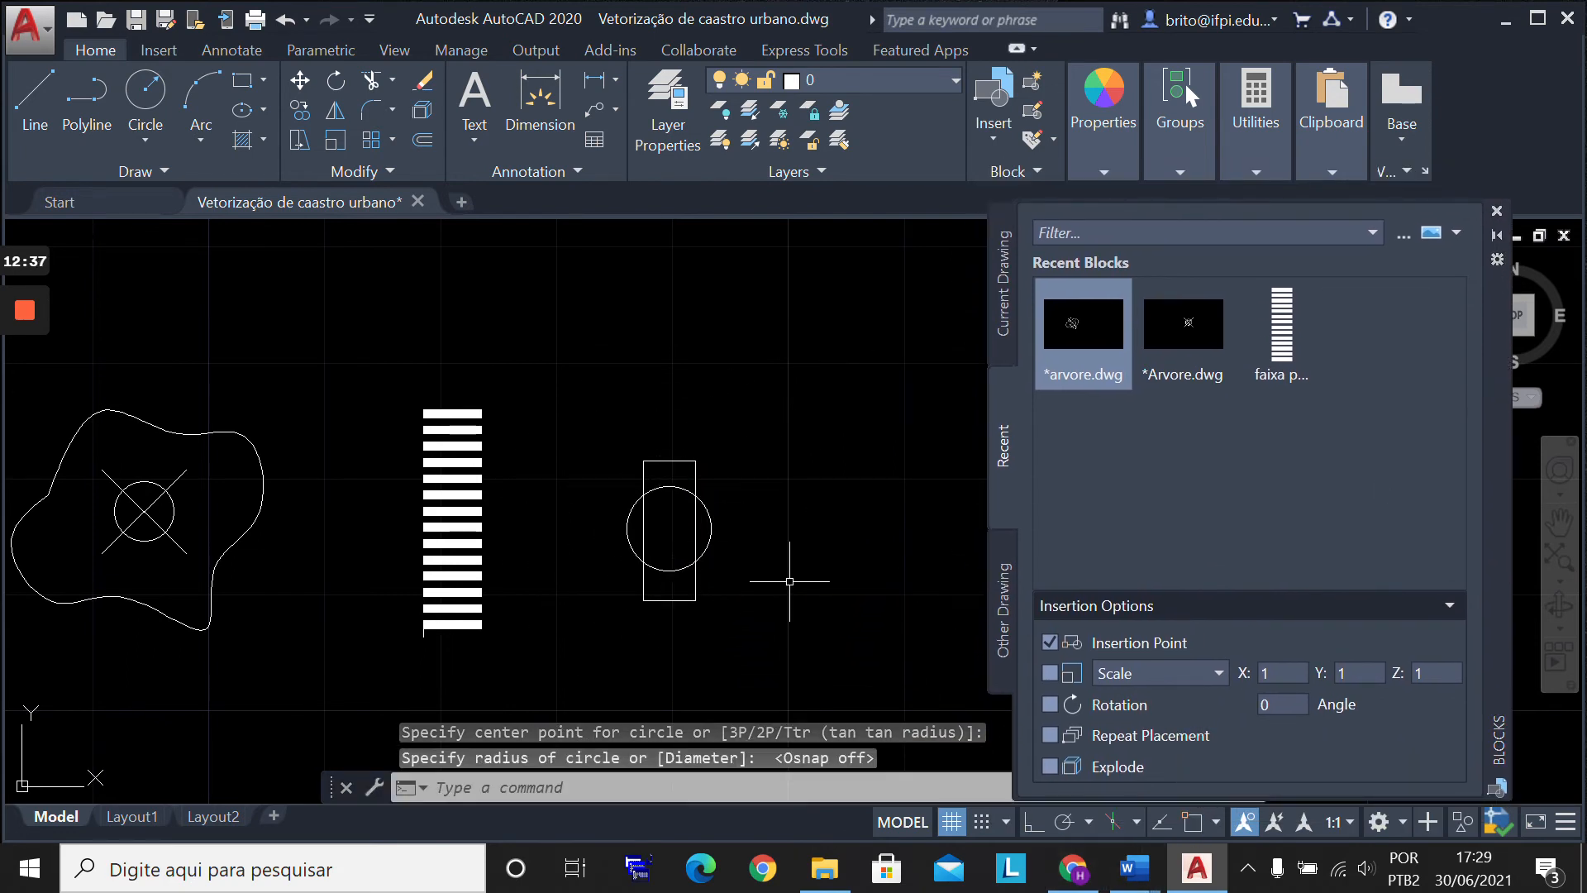
Step: Trim away the parts of the circle inside the rectangle, leaving an arc on each side
text(trim)
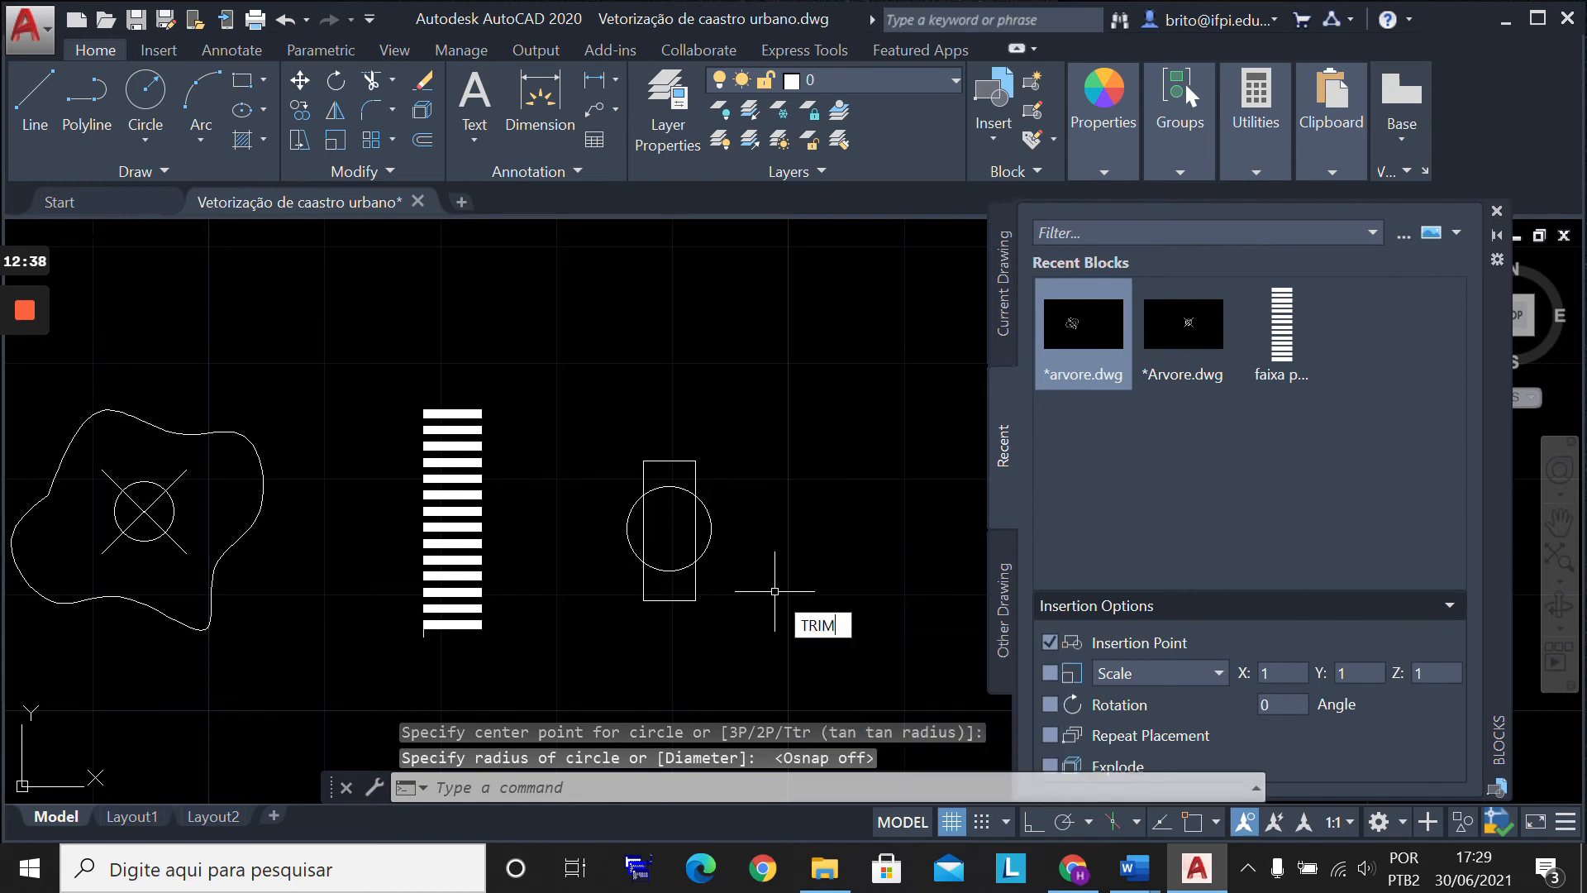
key(Return)
click(773, 592)
click(583, 434)
key(Return)
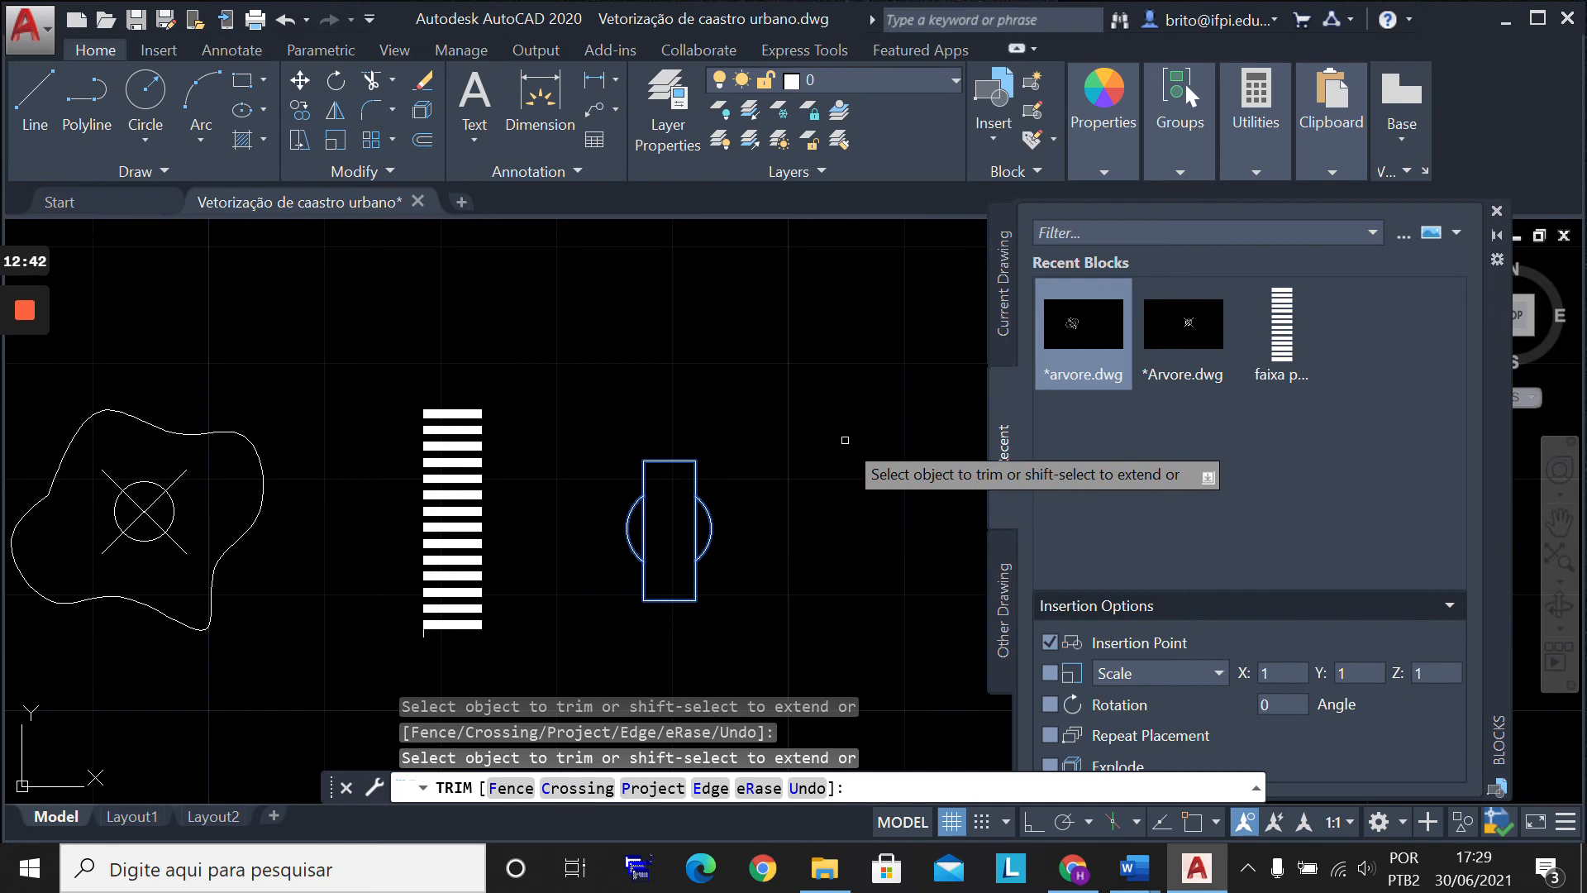
key(Escape)
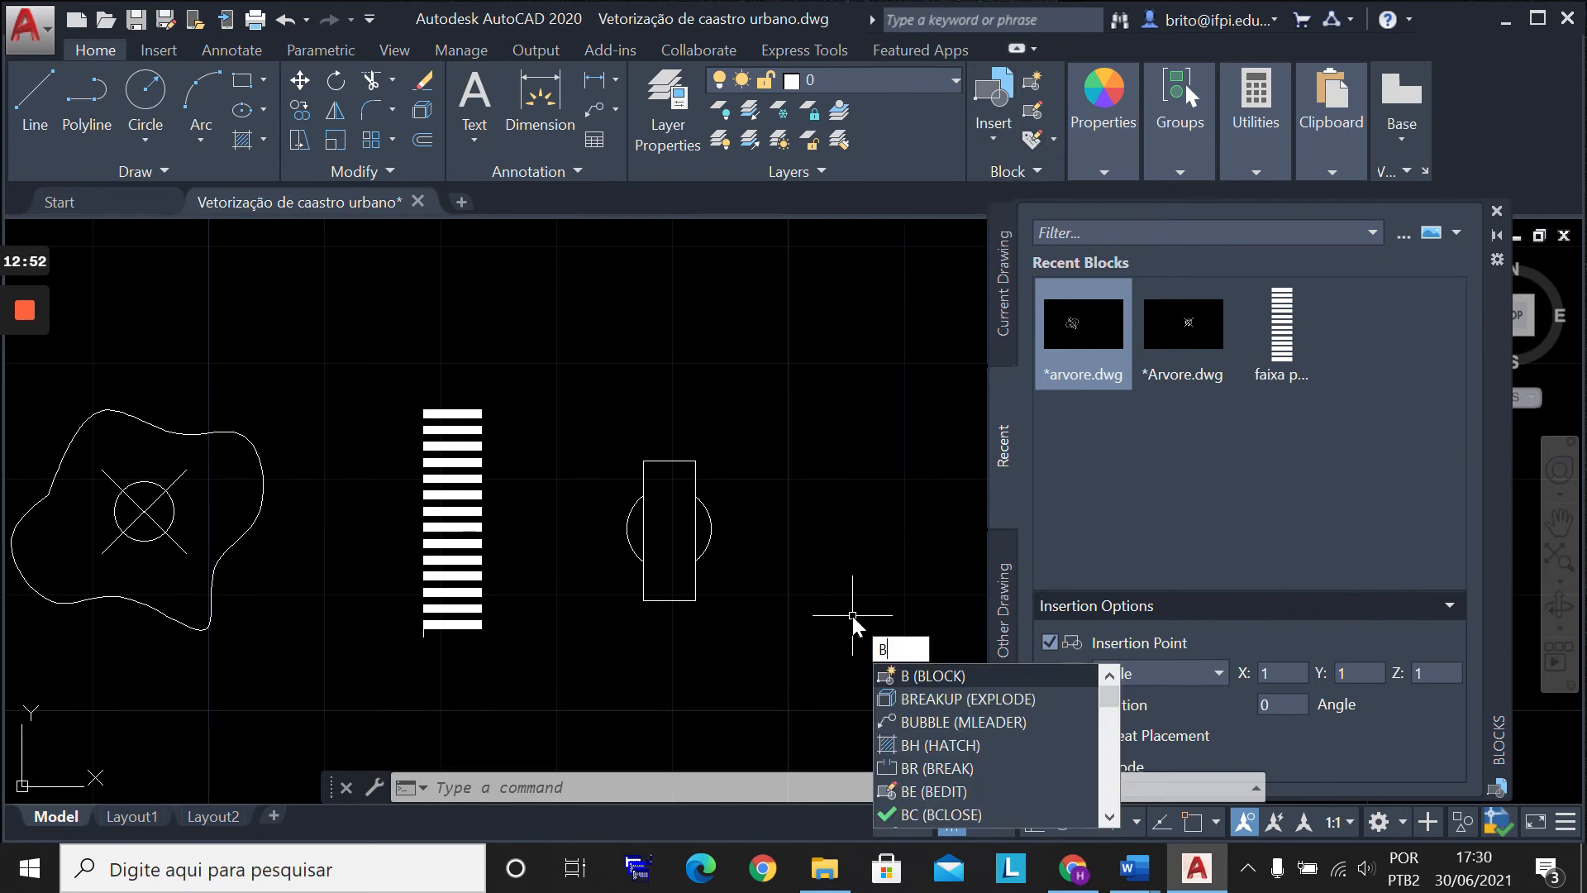
Step: Start a block definition named poste with its base point snapped to the rectangle's lower-left corner, turning object snap on
key(Return)
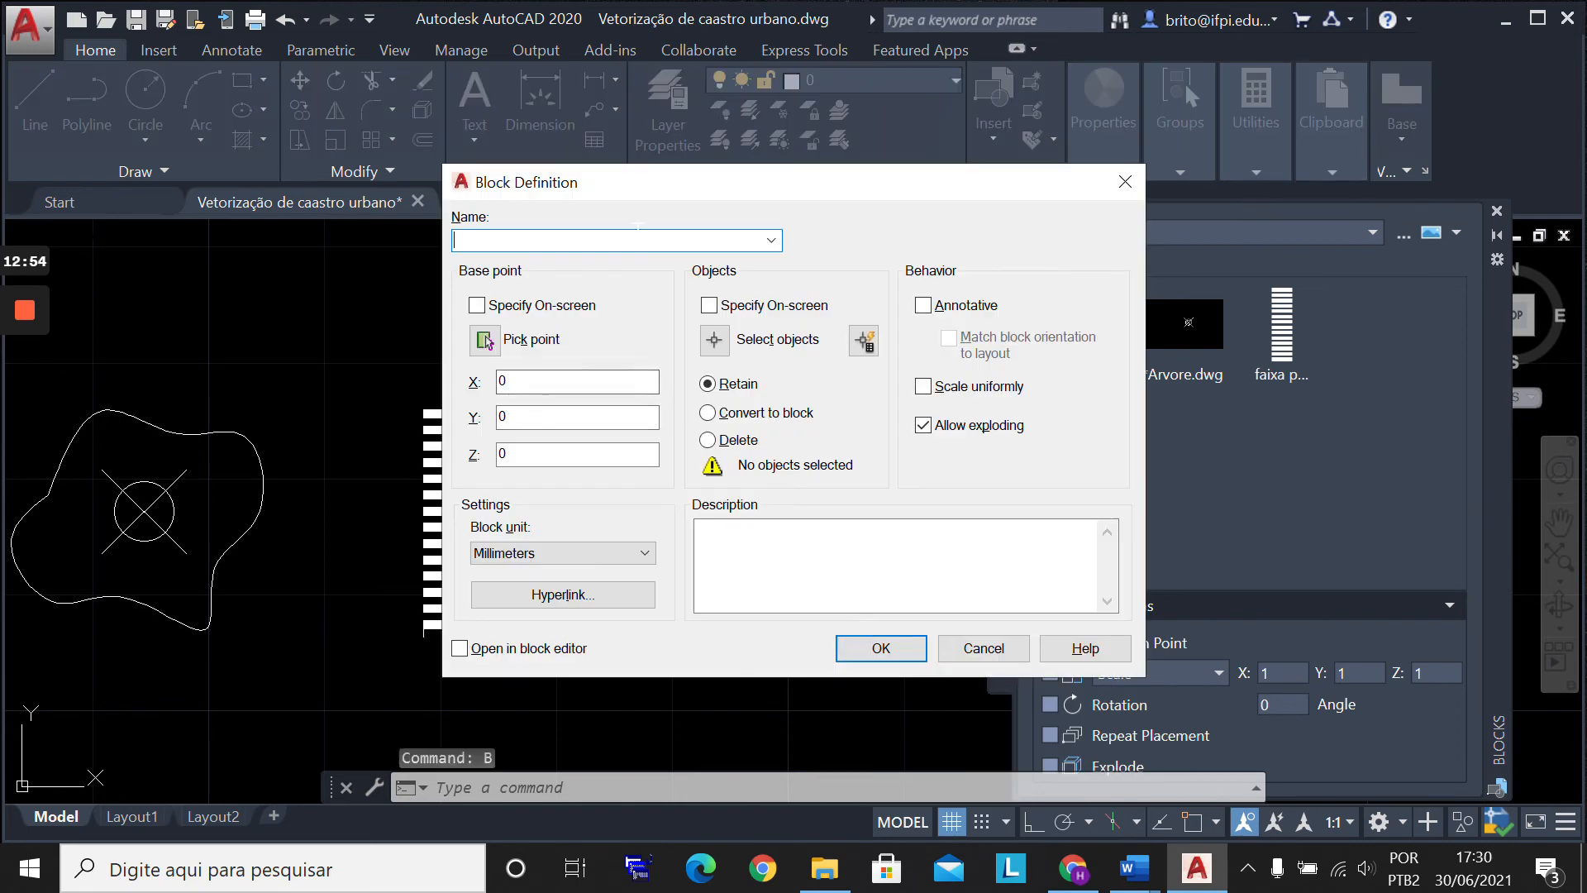
text(poste)
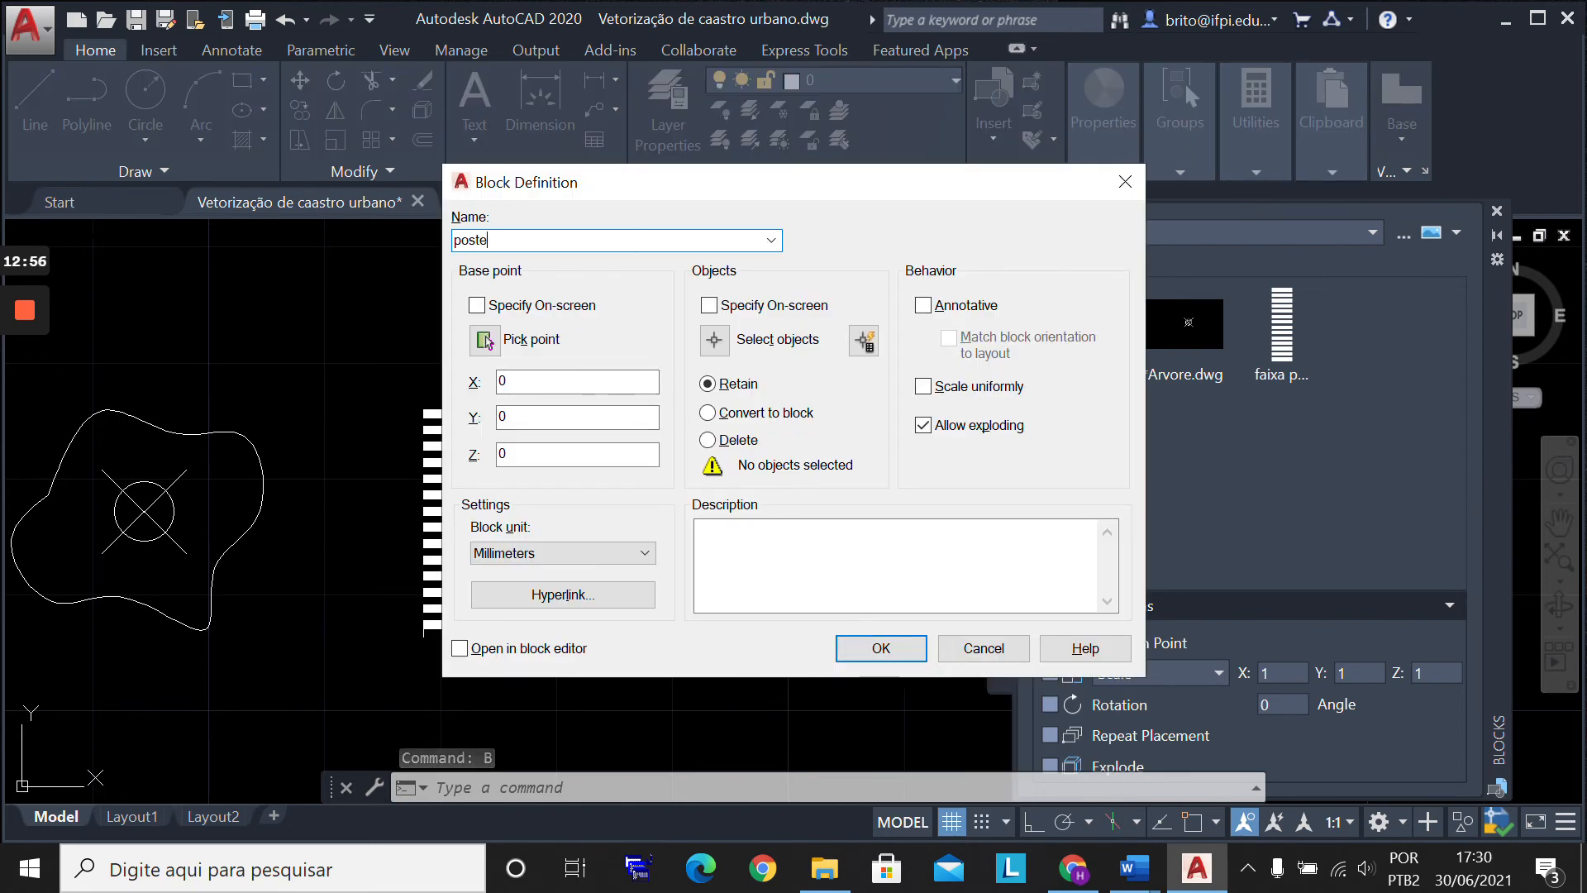
click(485, 340)
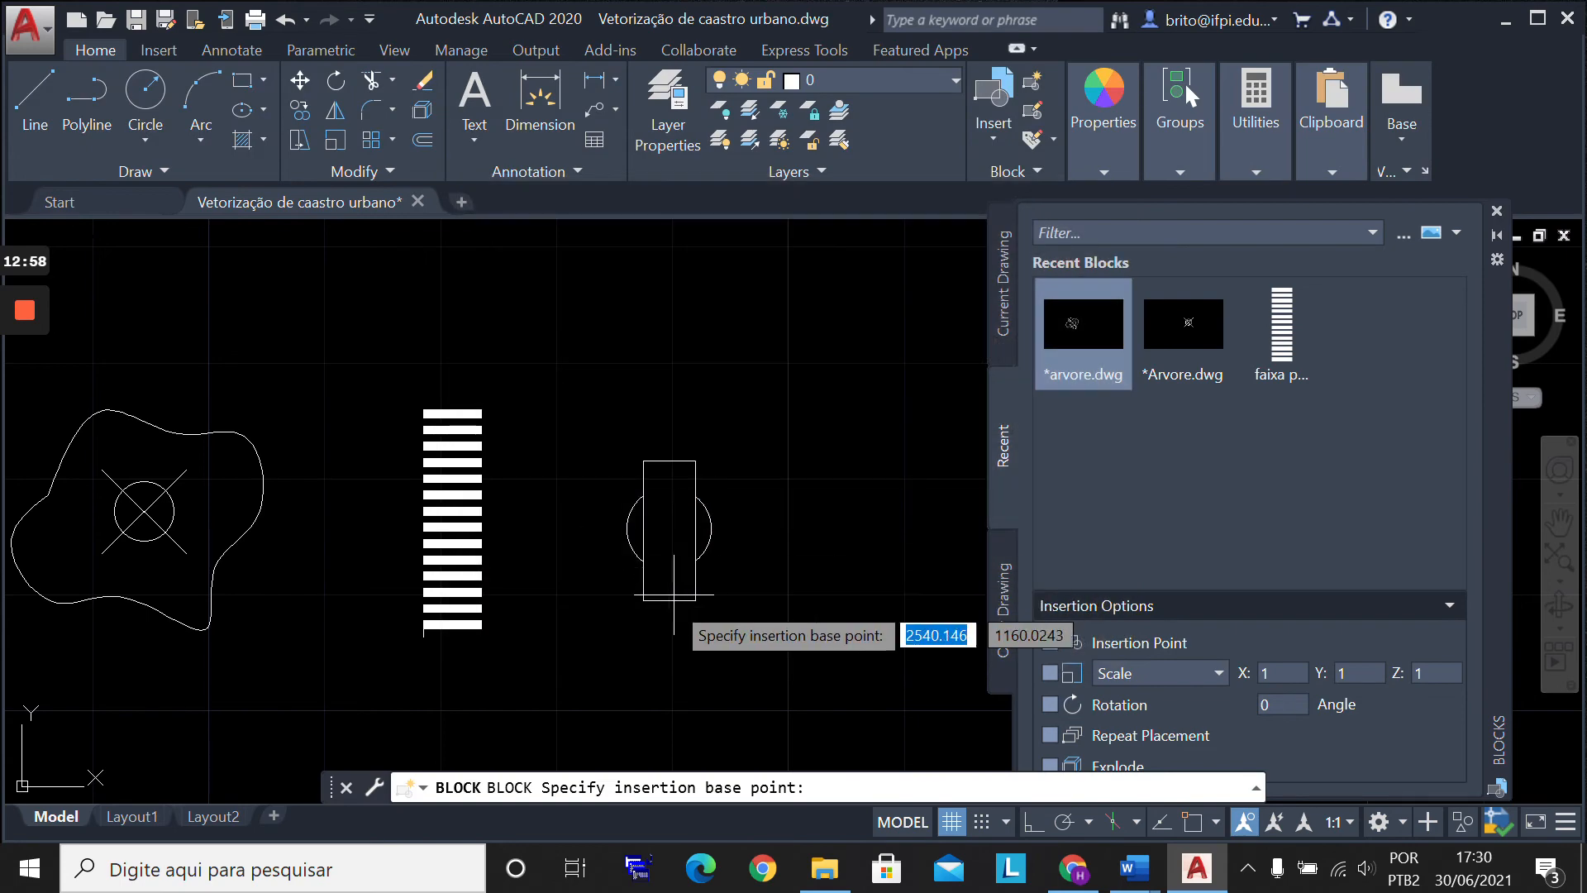
click(1196, 827)
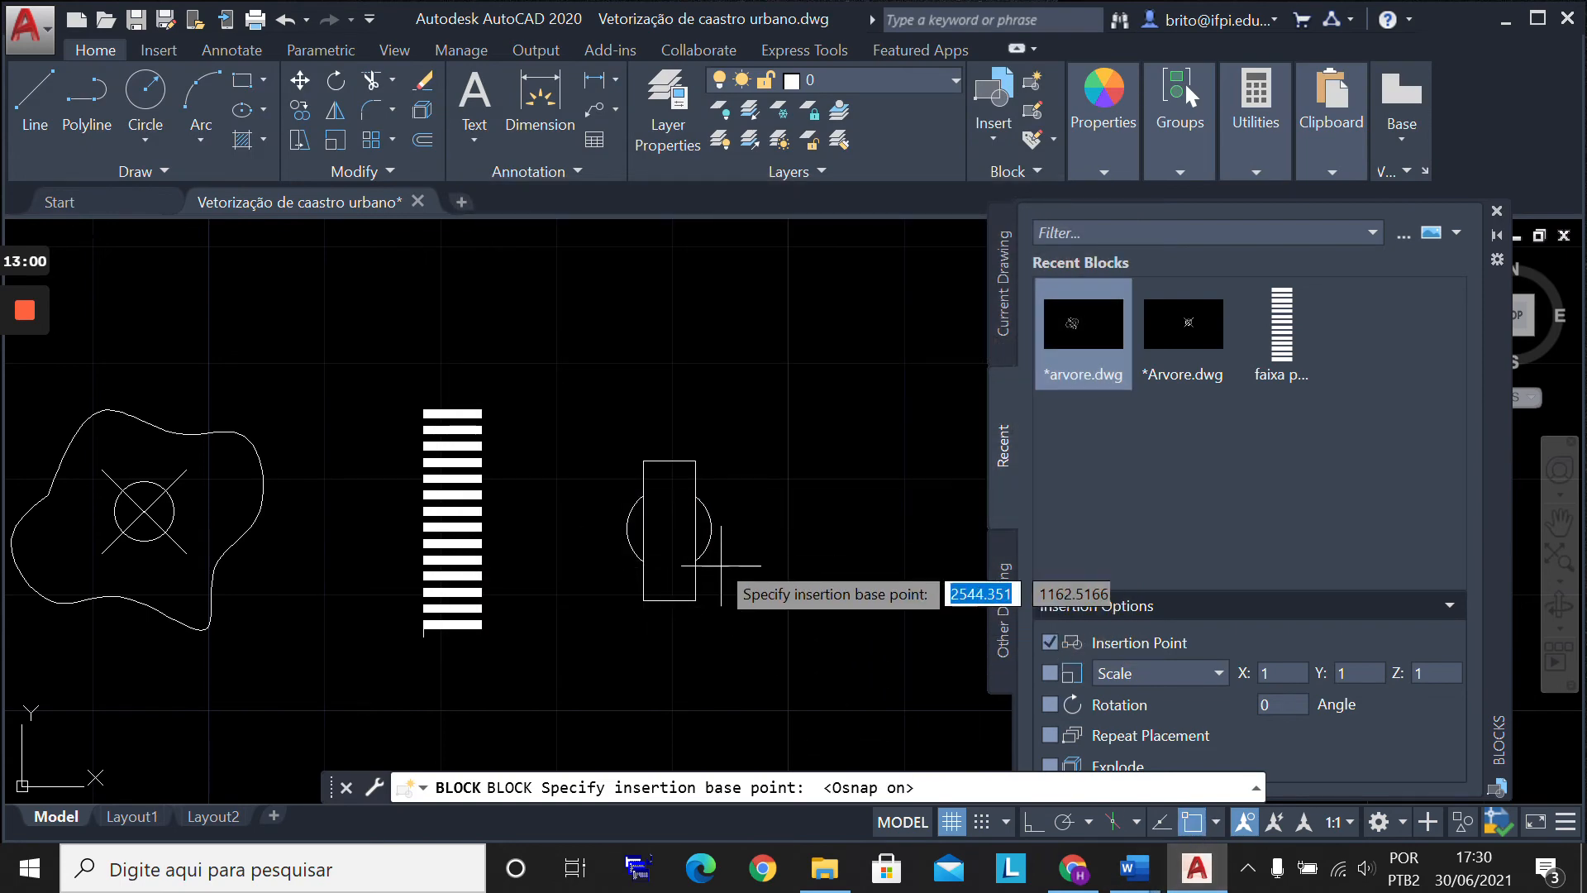
click(643, 600)
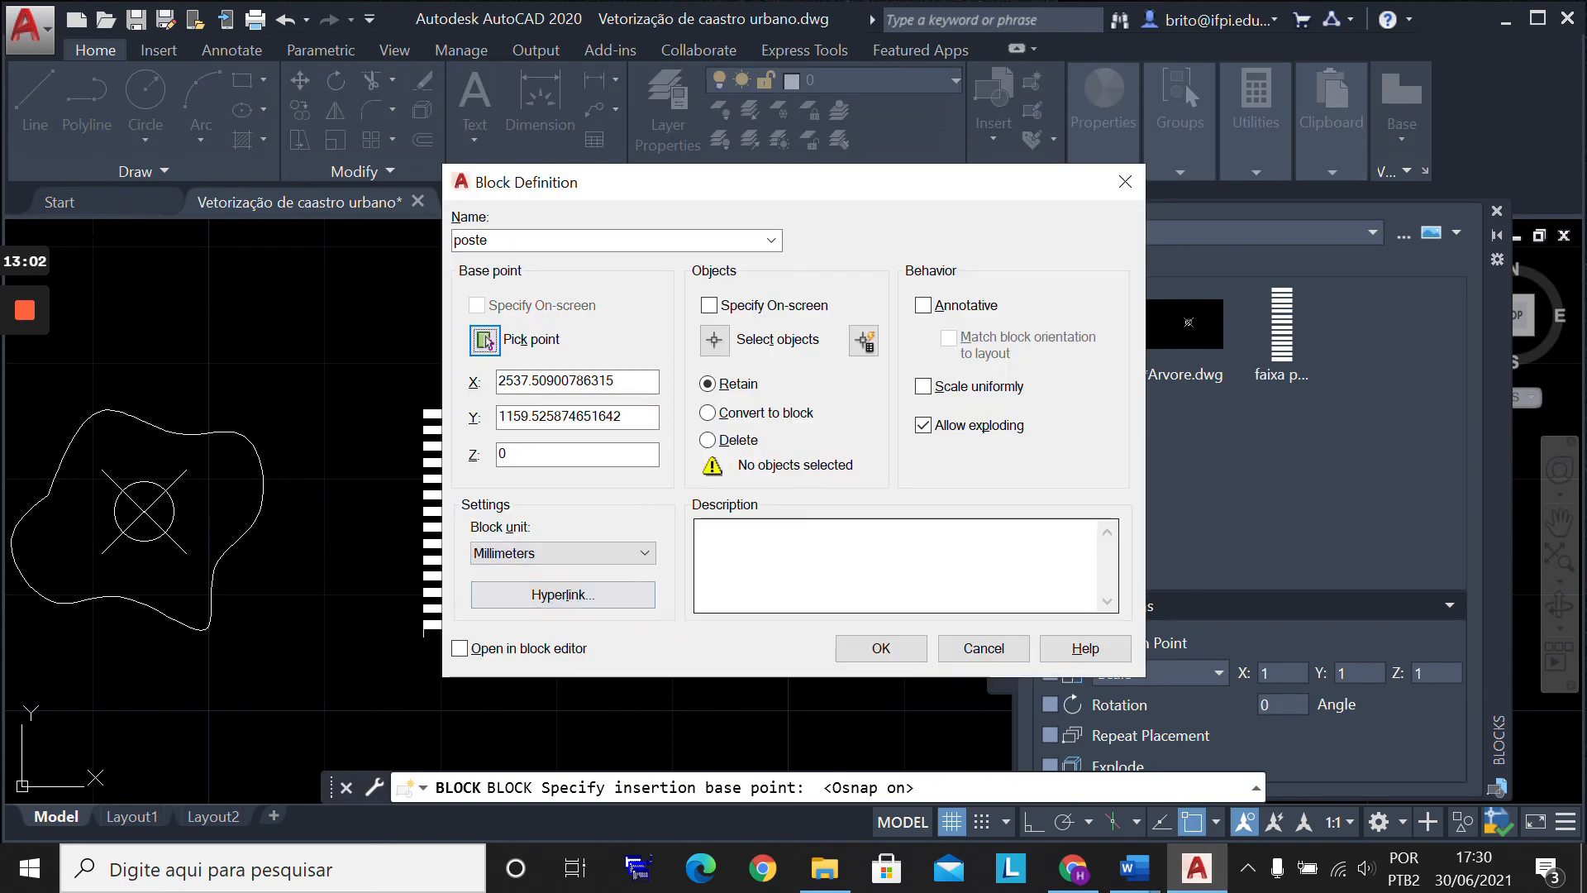
Step: Select the rectangle and both side arcs as the objects of the poste block
click(709, 237)
click(756, 635)
click(538, 368)
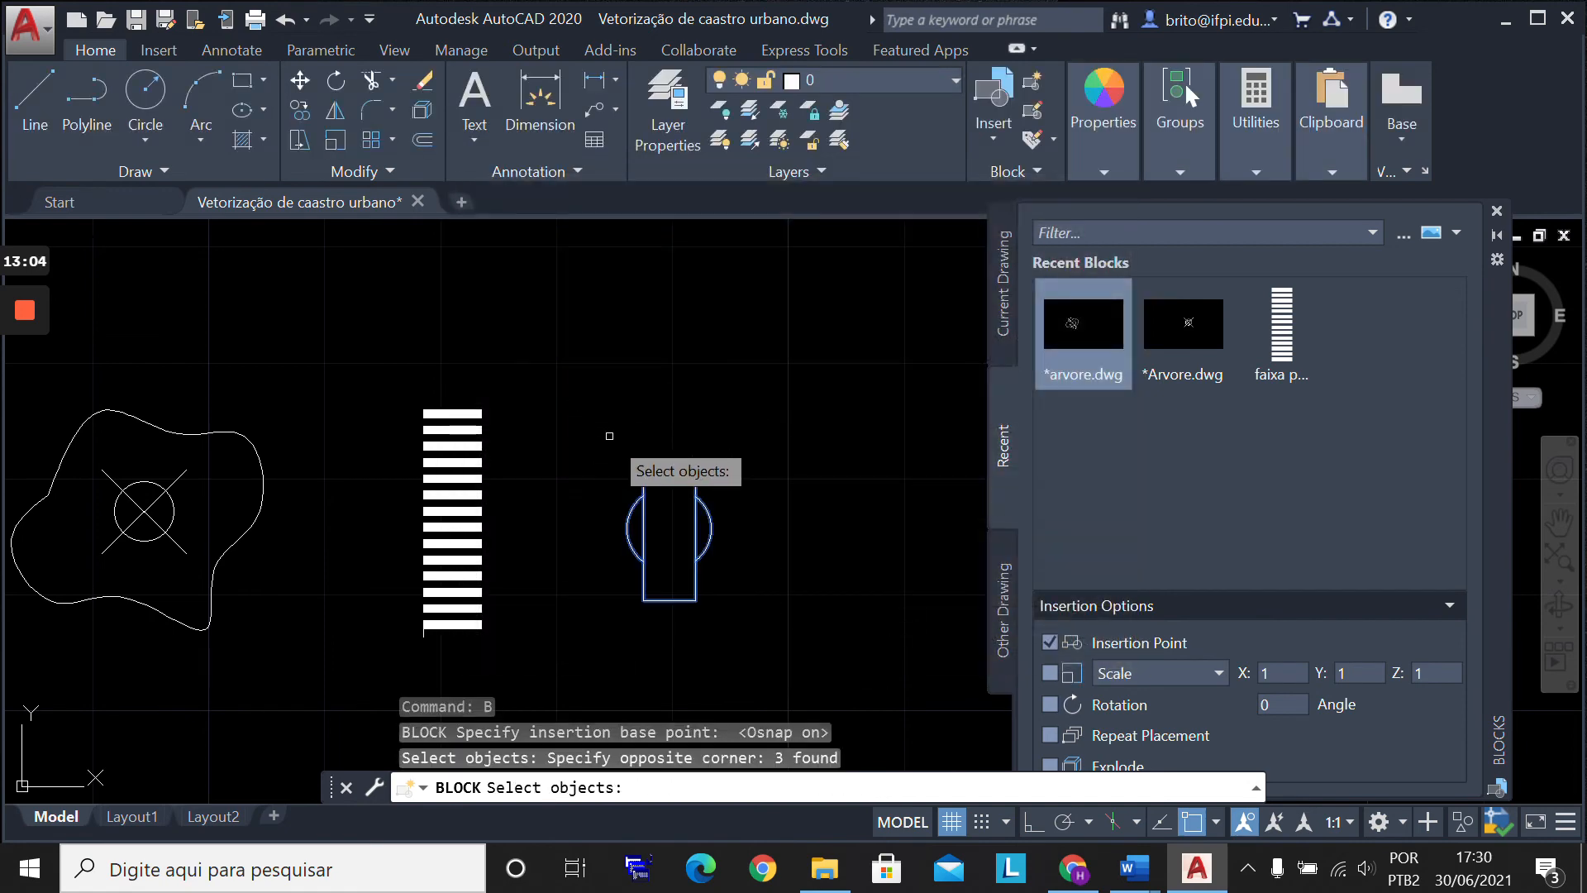
key(Return)
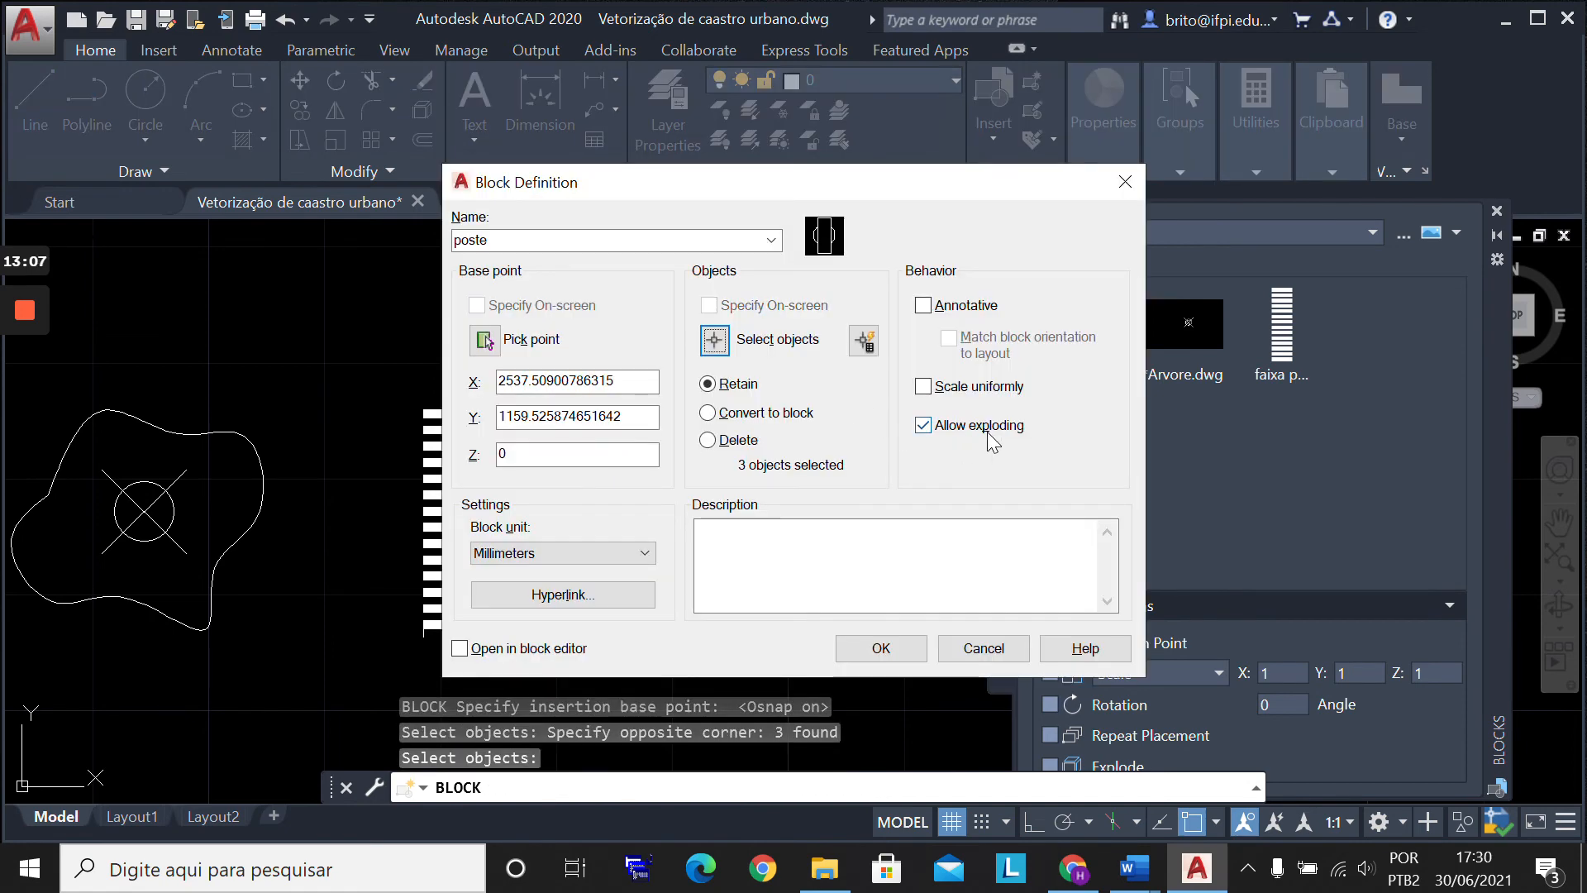
Step: Set the poste block's unit to Unitless and create it with the option to open in the block editor
click(546, 553)
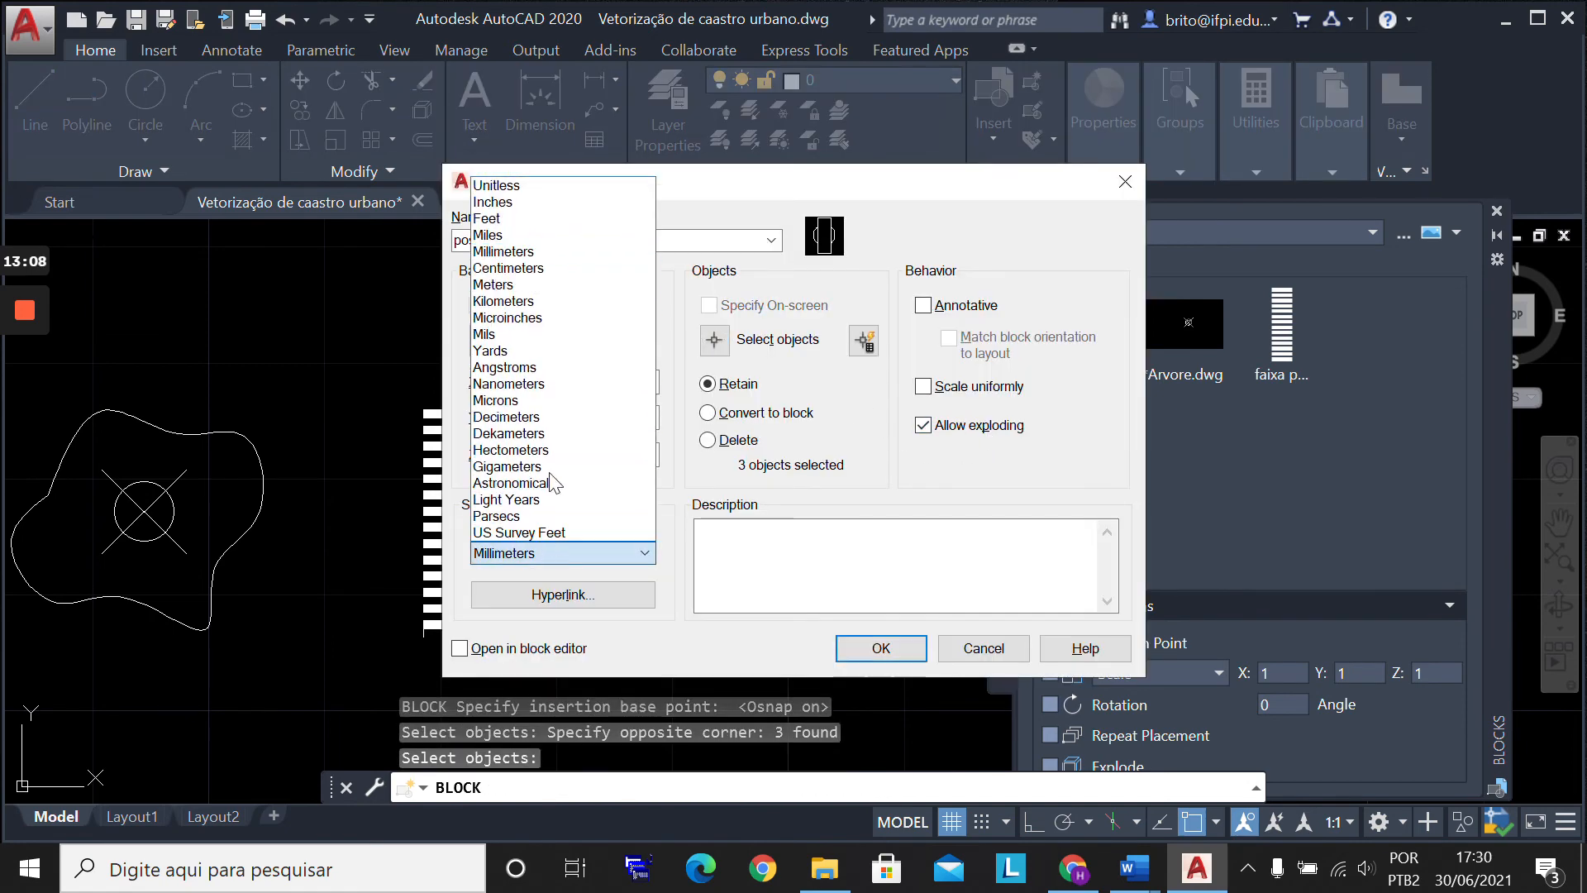
click(541, 190)
click(460, 648)
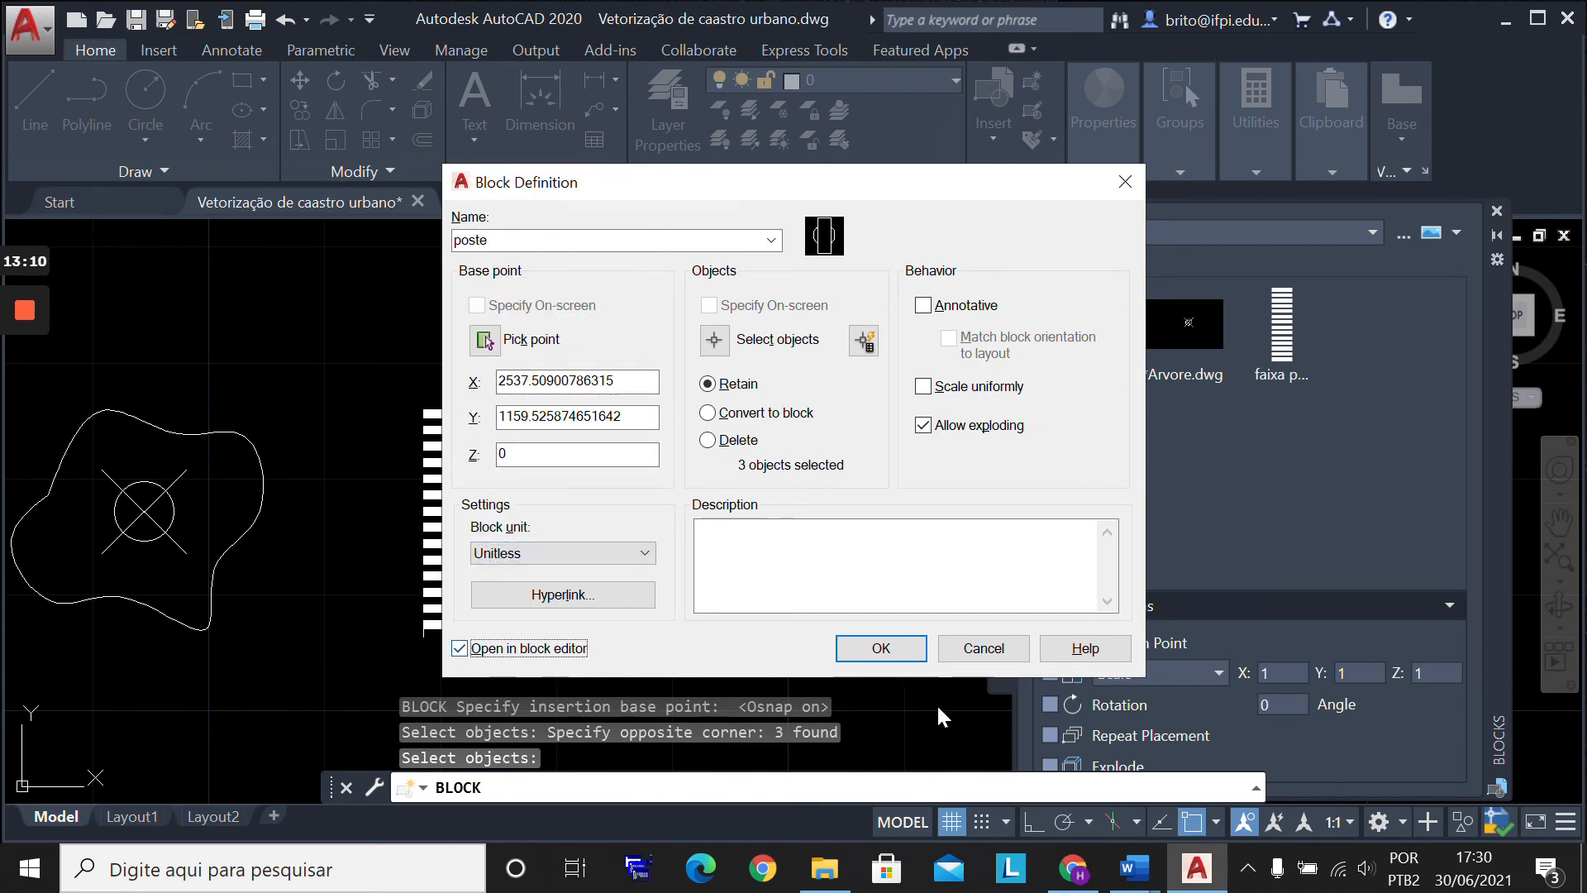
click(899, 652)
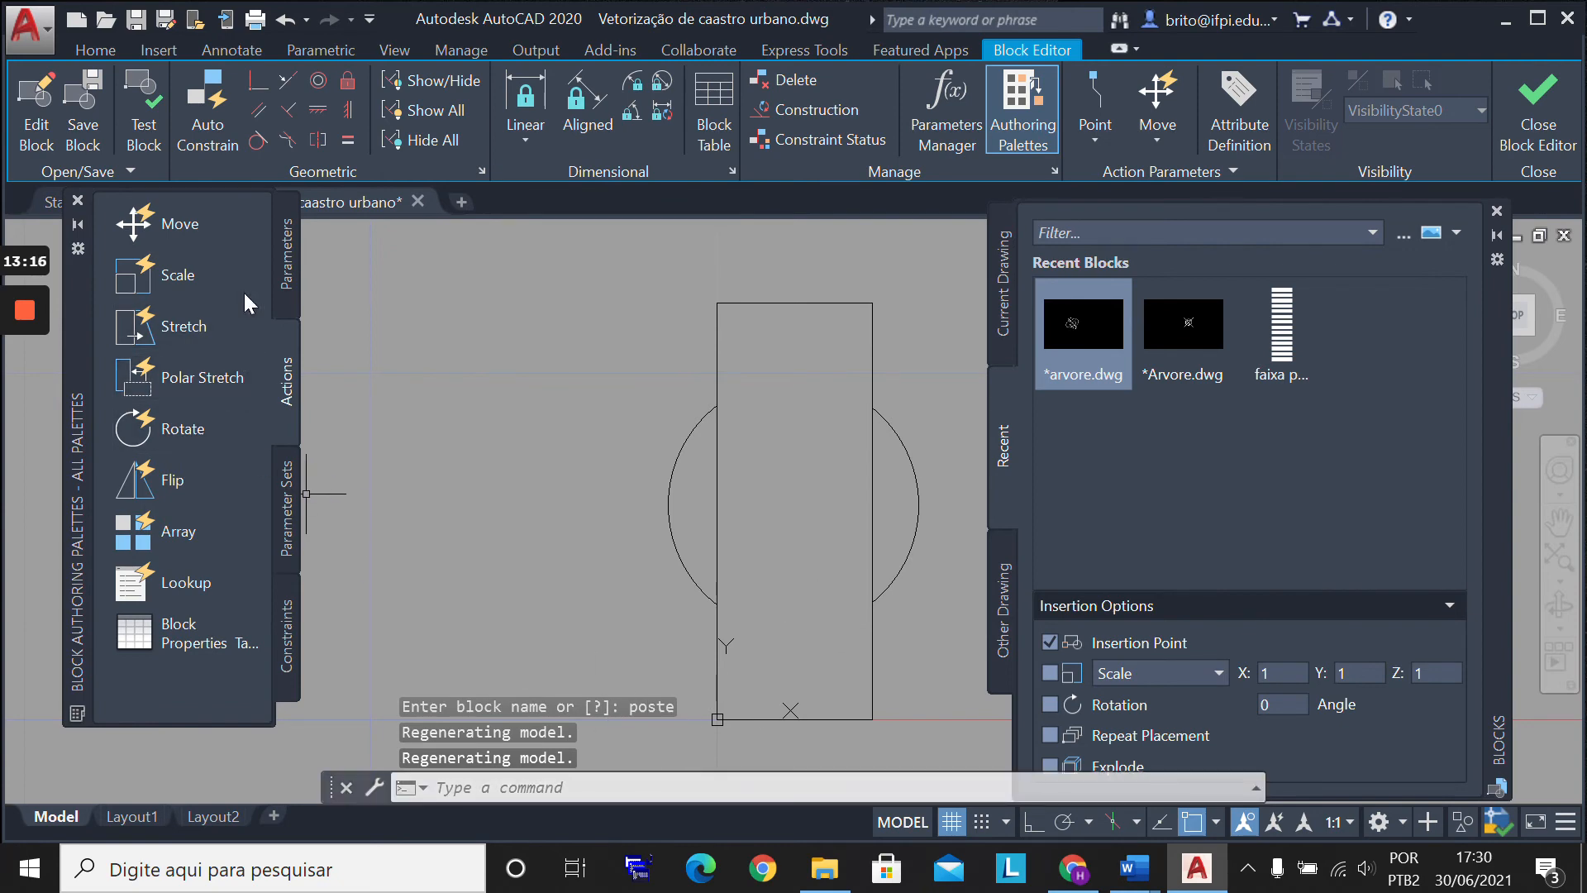
Step: Compare the available block authoring parameters with the available actions
click(290, 245)
click(286, 397)
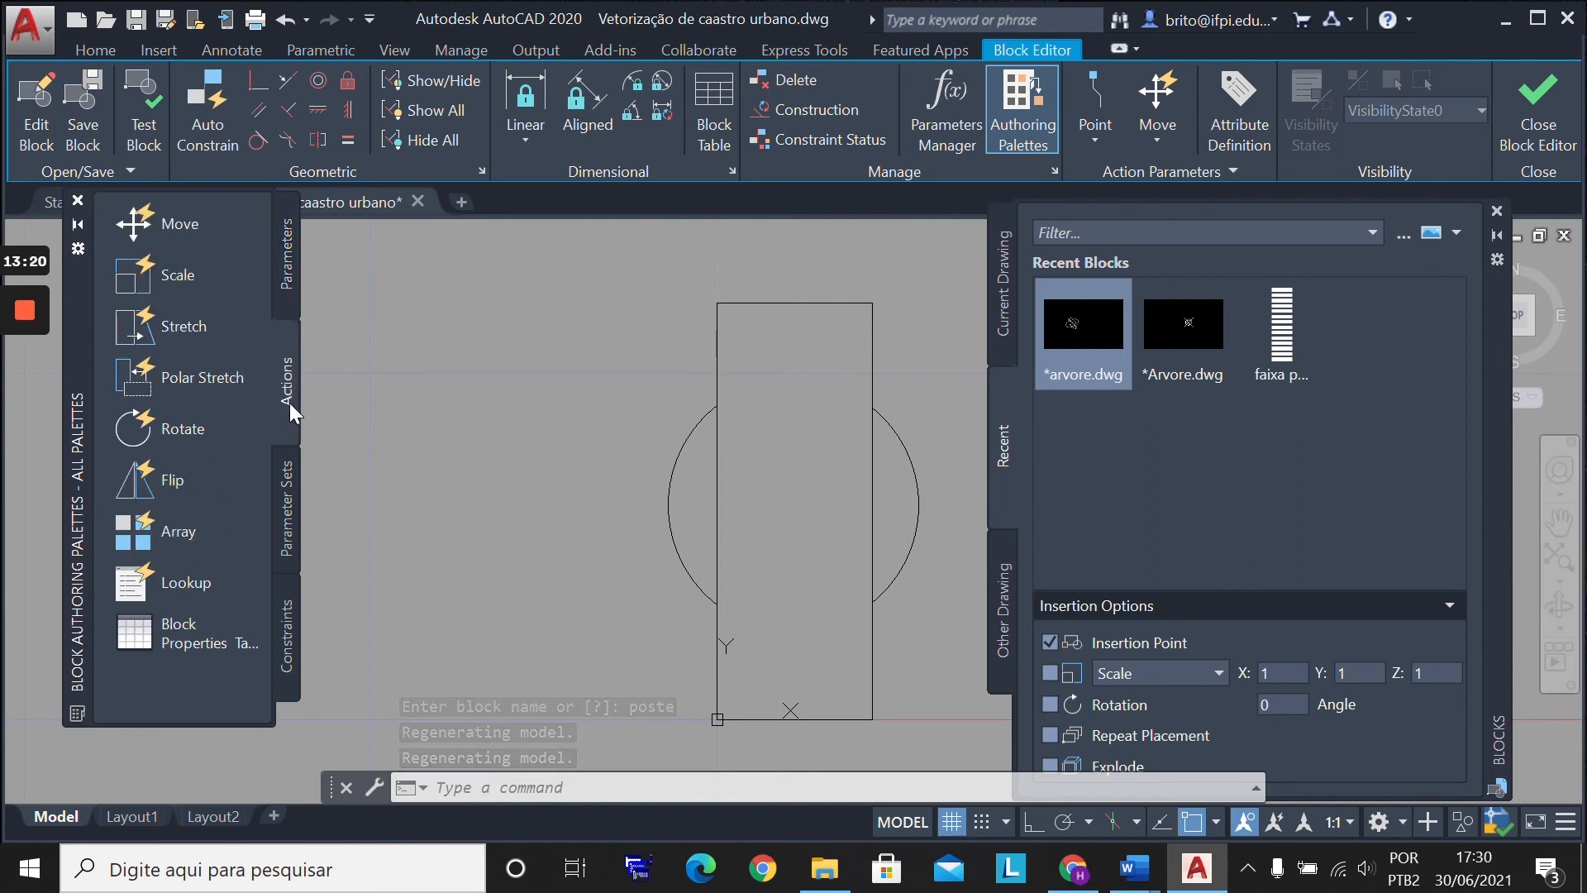
click(289, 277)
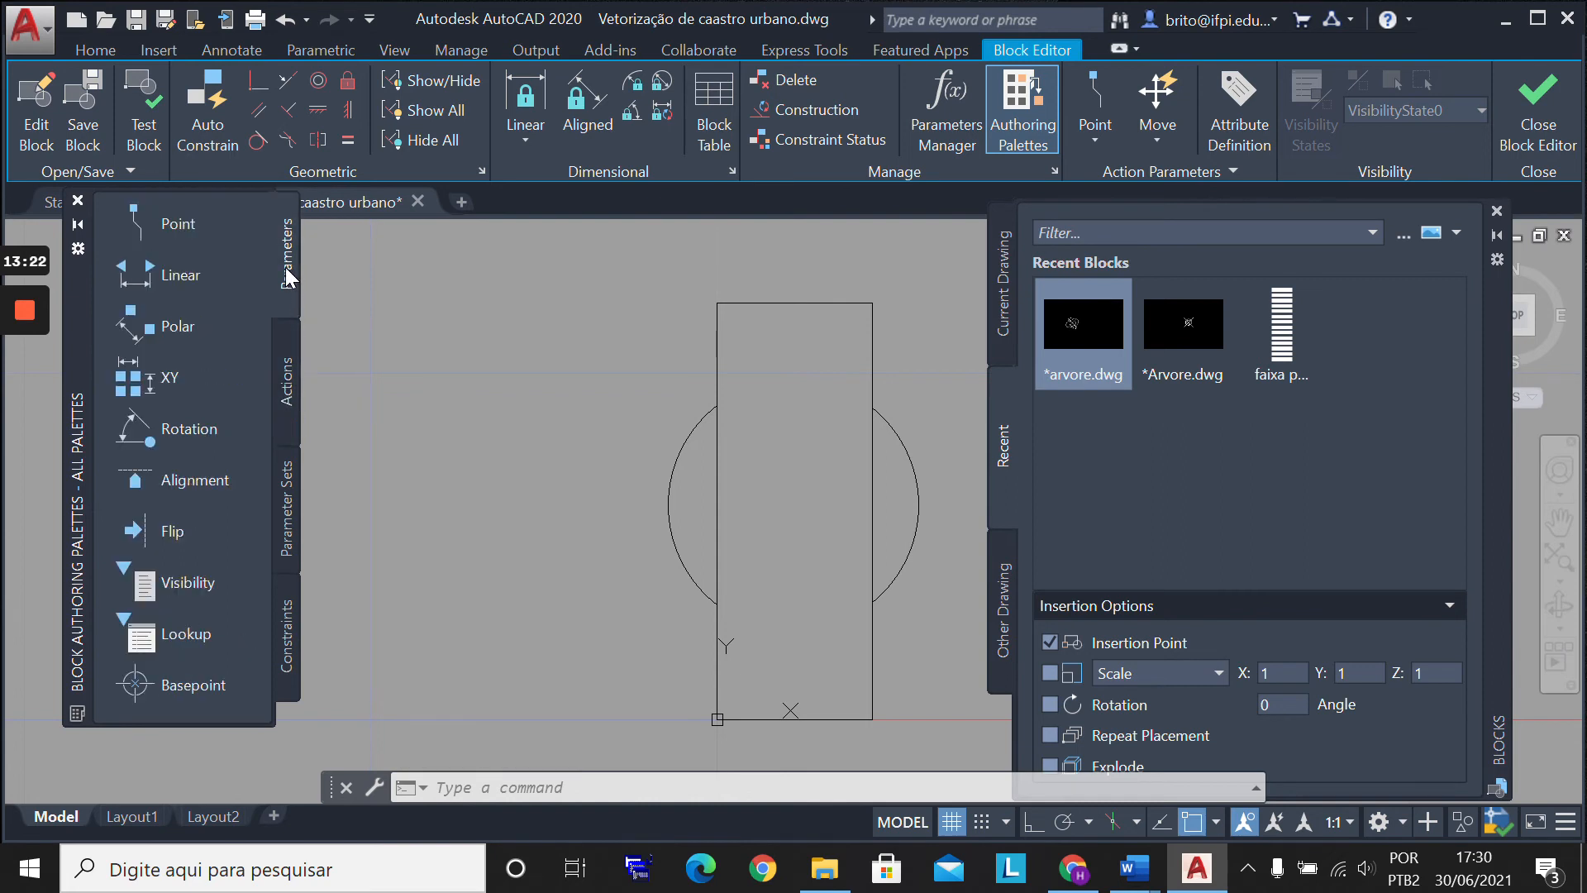
click(285, 389)
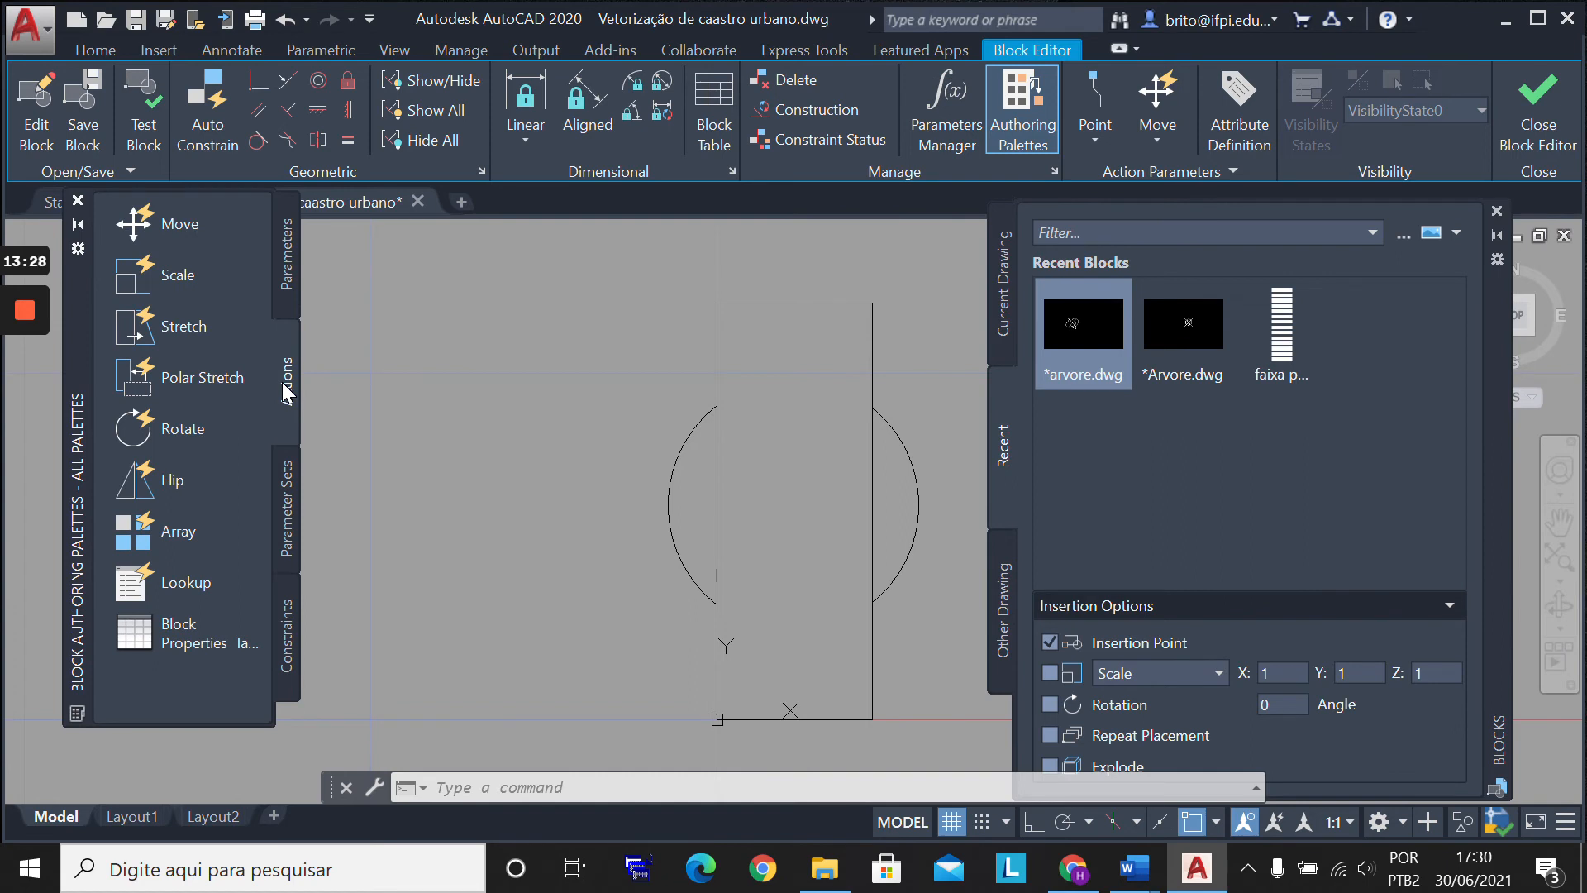
click(286, 266)
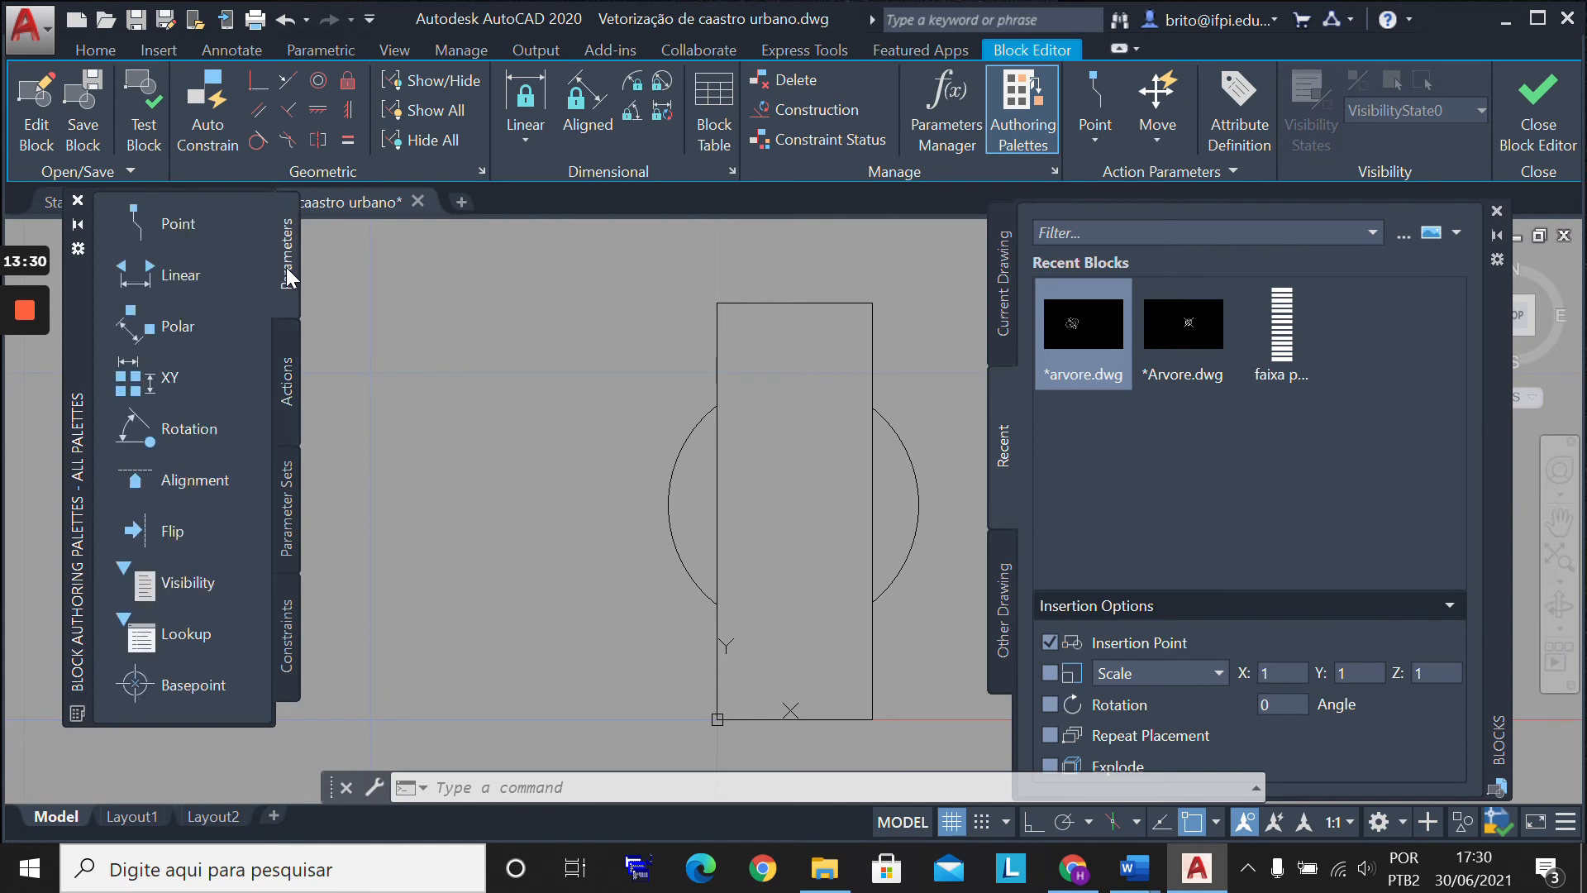
click(288, 389)
click(288, 255)
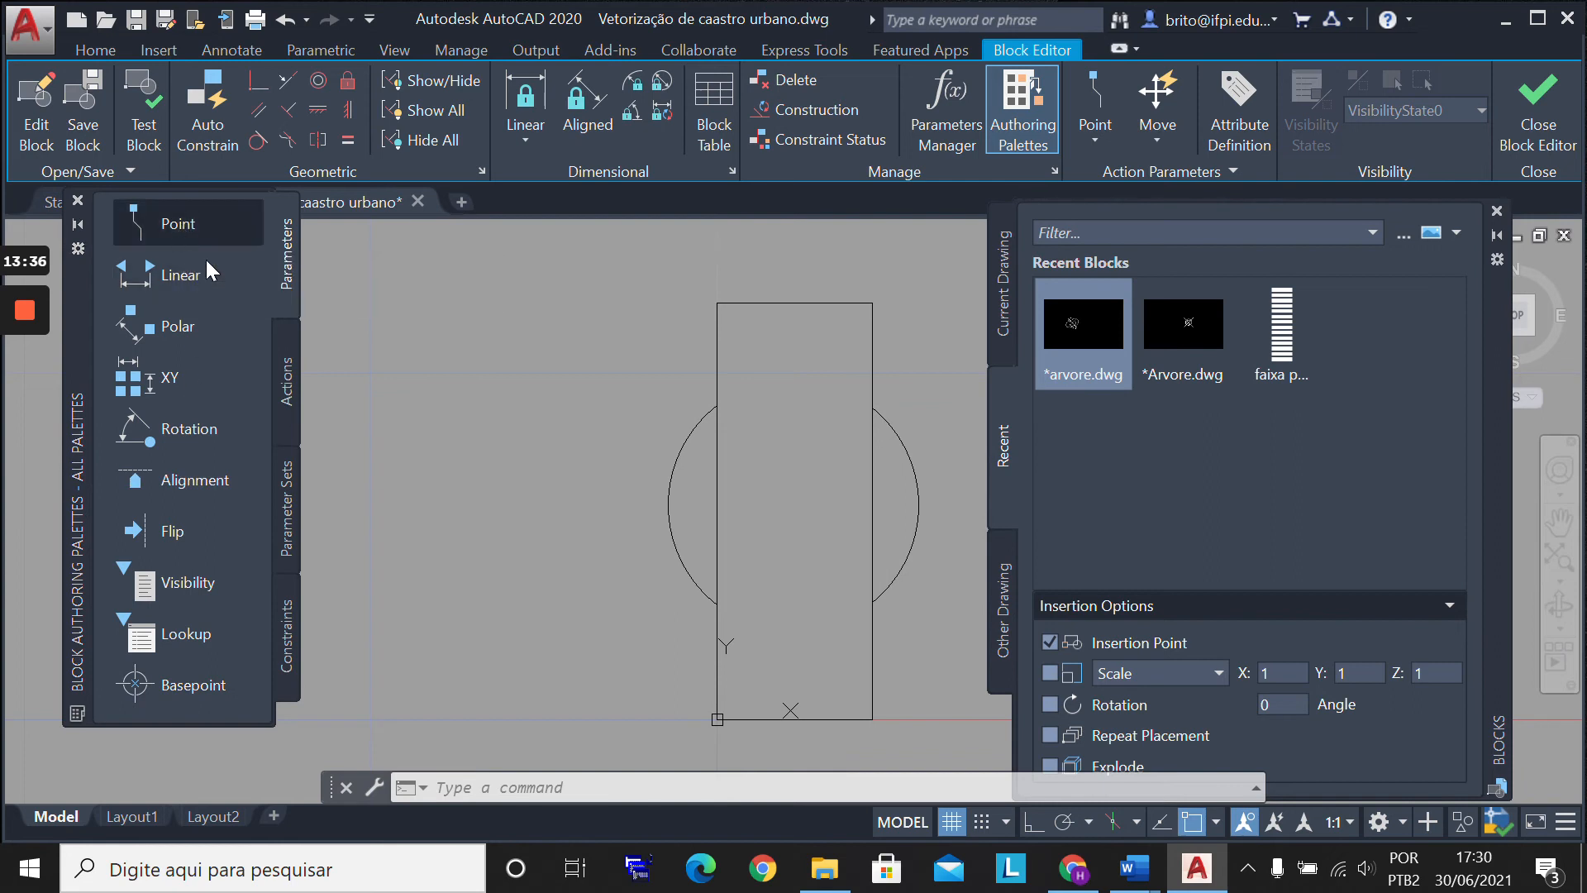
Step: Add a Point parameter inside the upper part of the rectangle, placing its label below the point
click(177, 223)
click(820, 350)
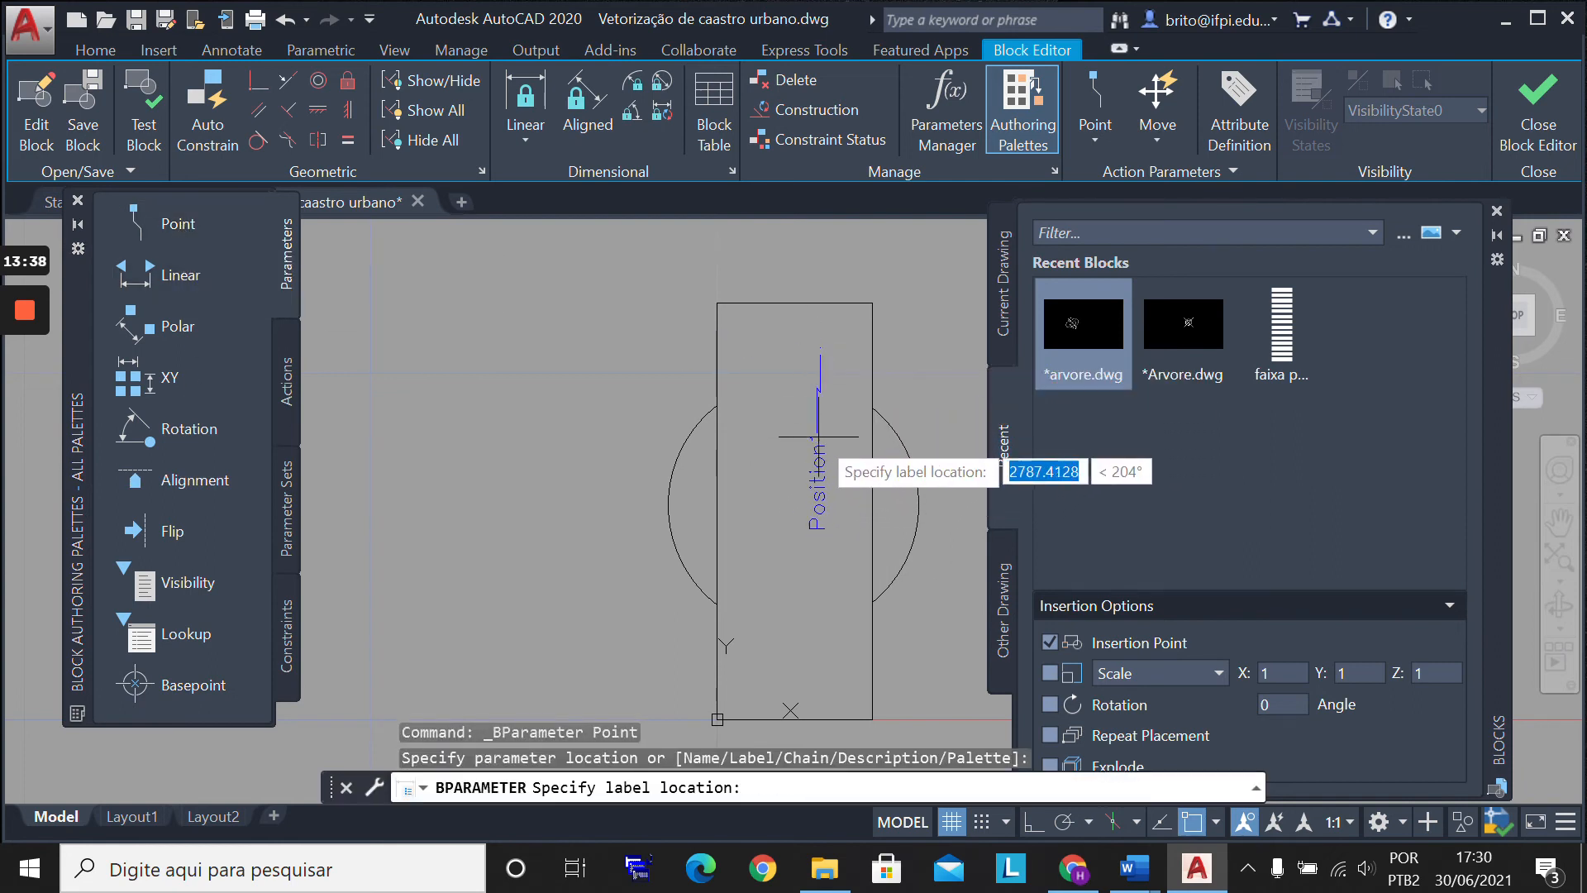
click(786, 445)
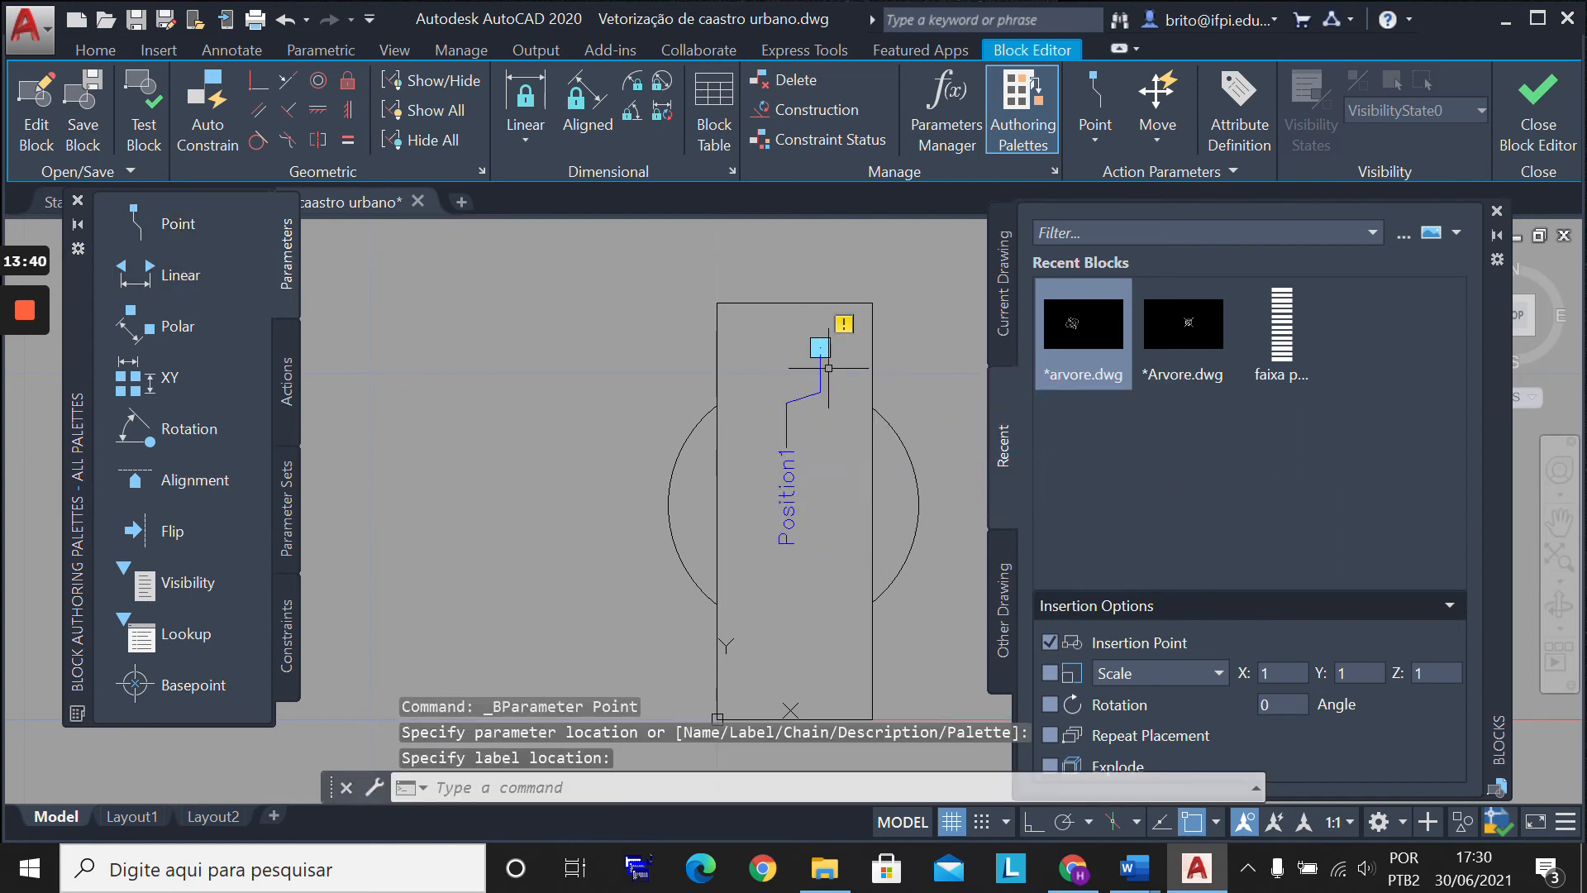
Step: Attach a Move action to the Point parameter with the parameter itself as the selection set, and close the block editor, saving the poste block
click(286, 400)
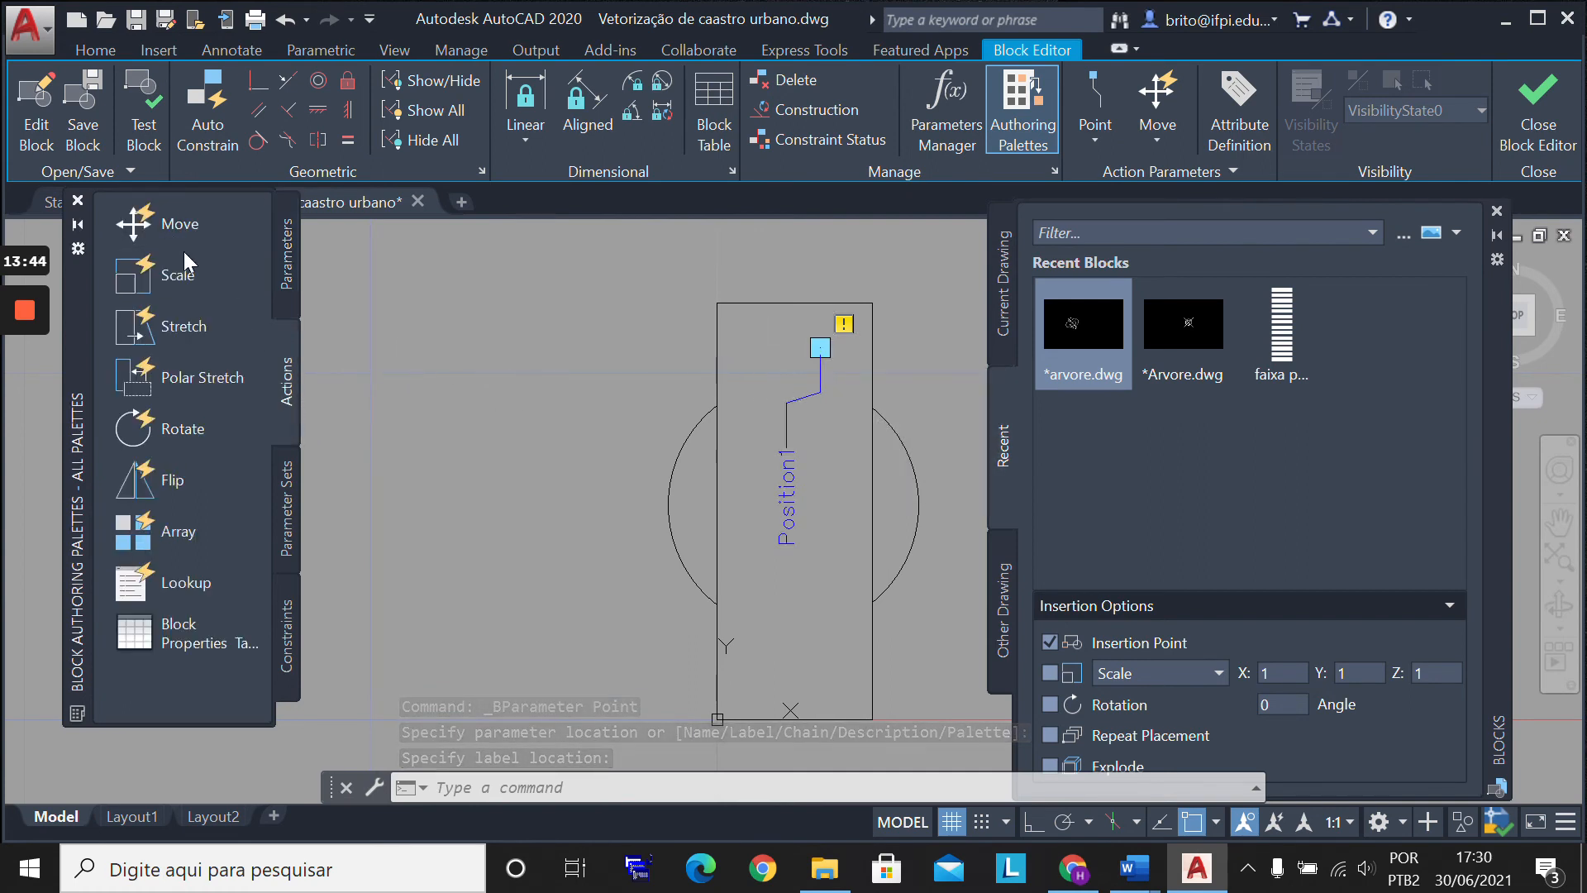
click(189, 226)
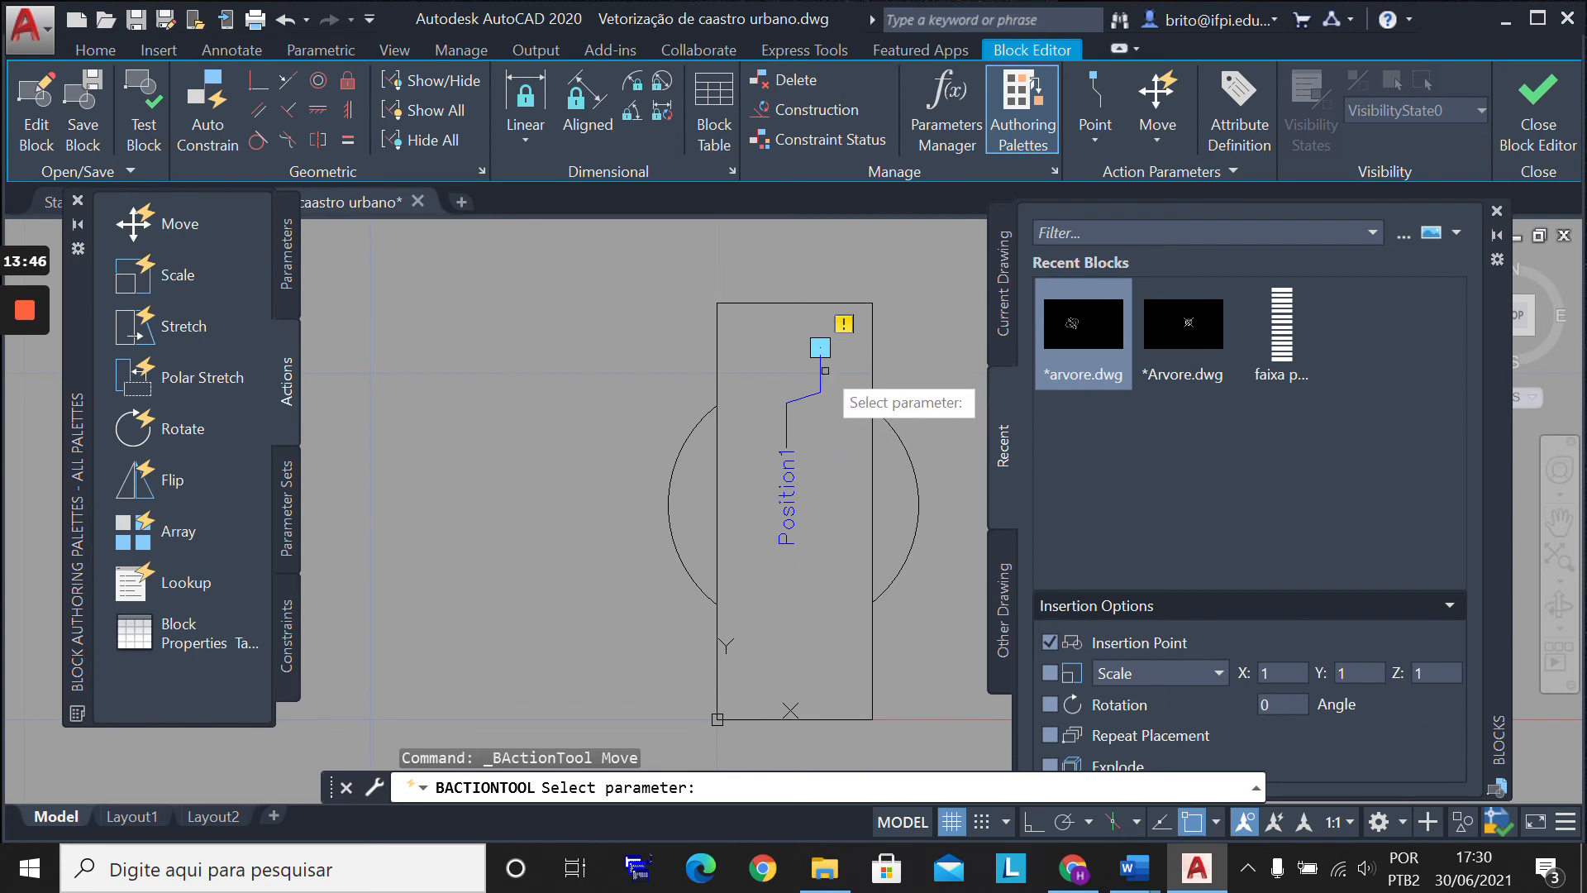
click(821, 371)
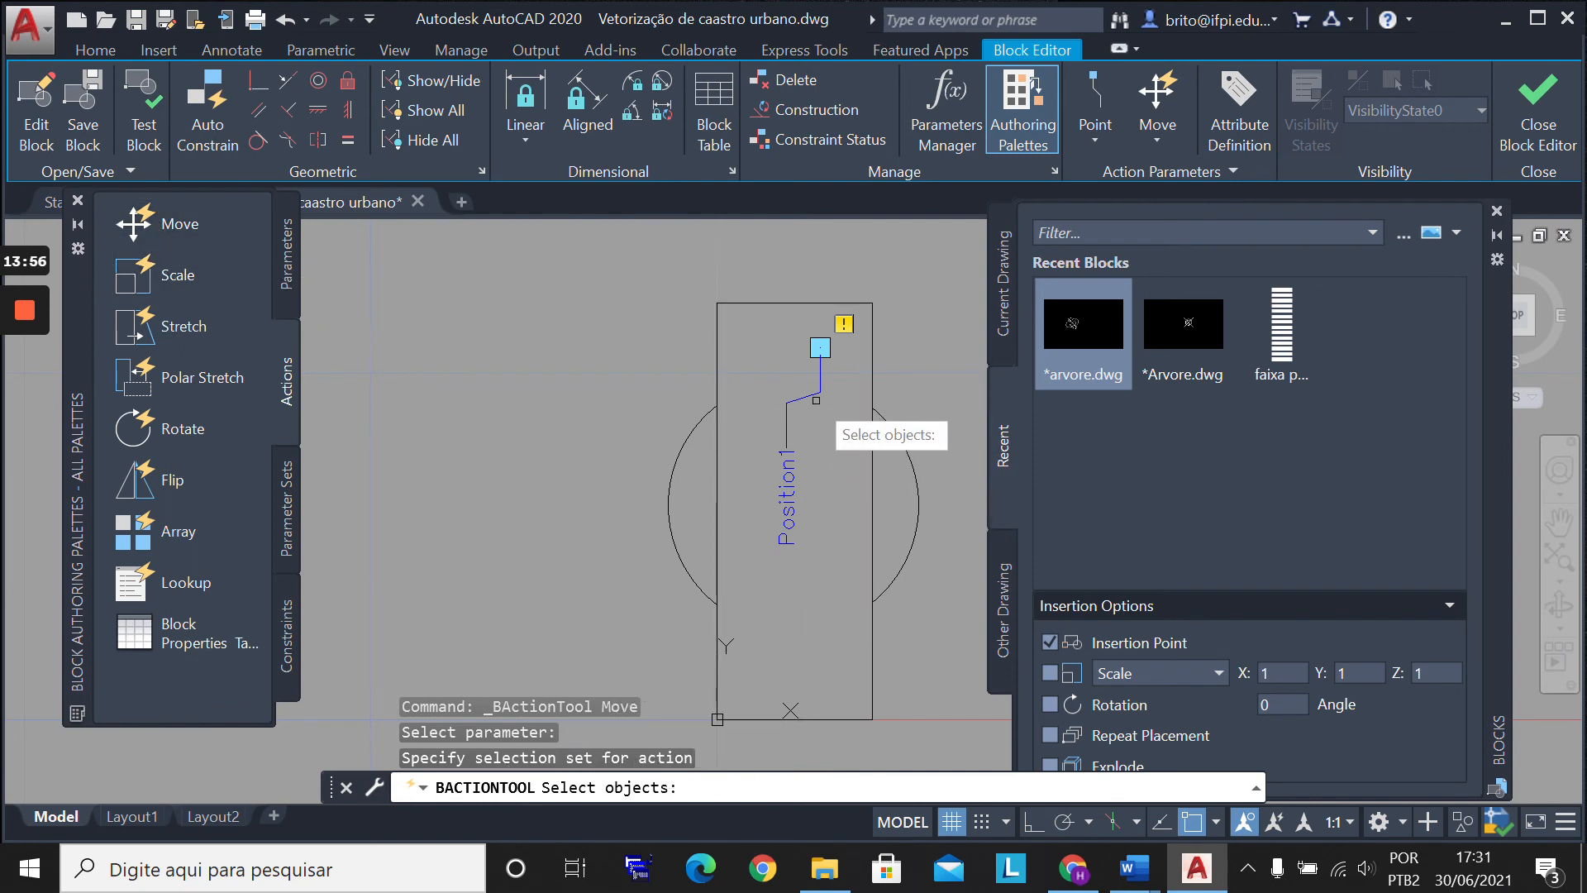
click(824, 351)
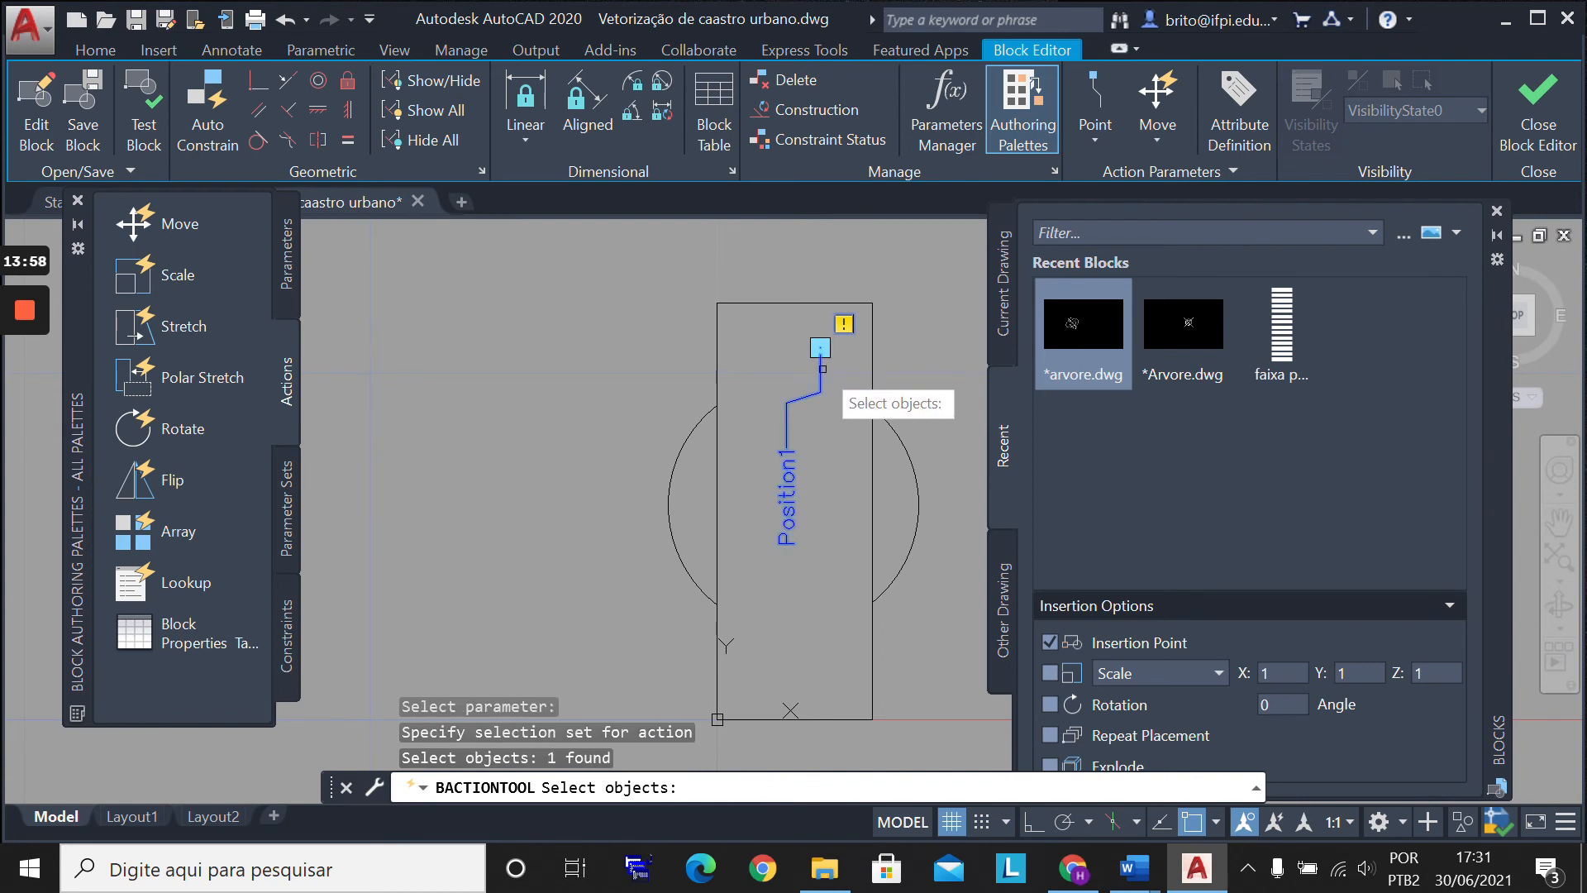
click(819, 348)
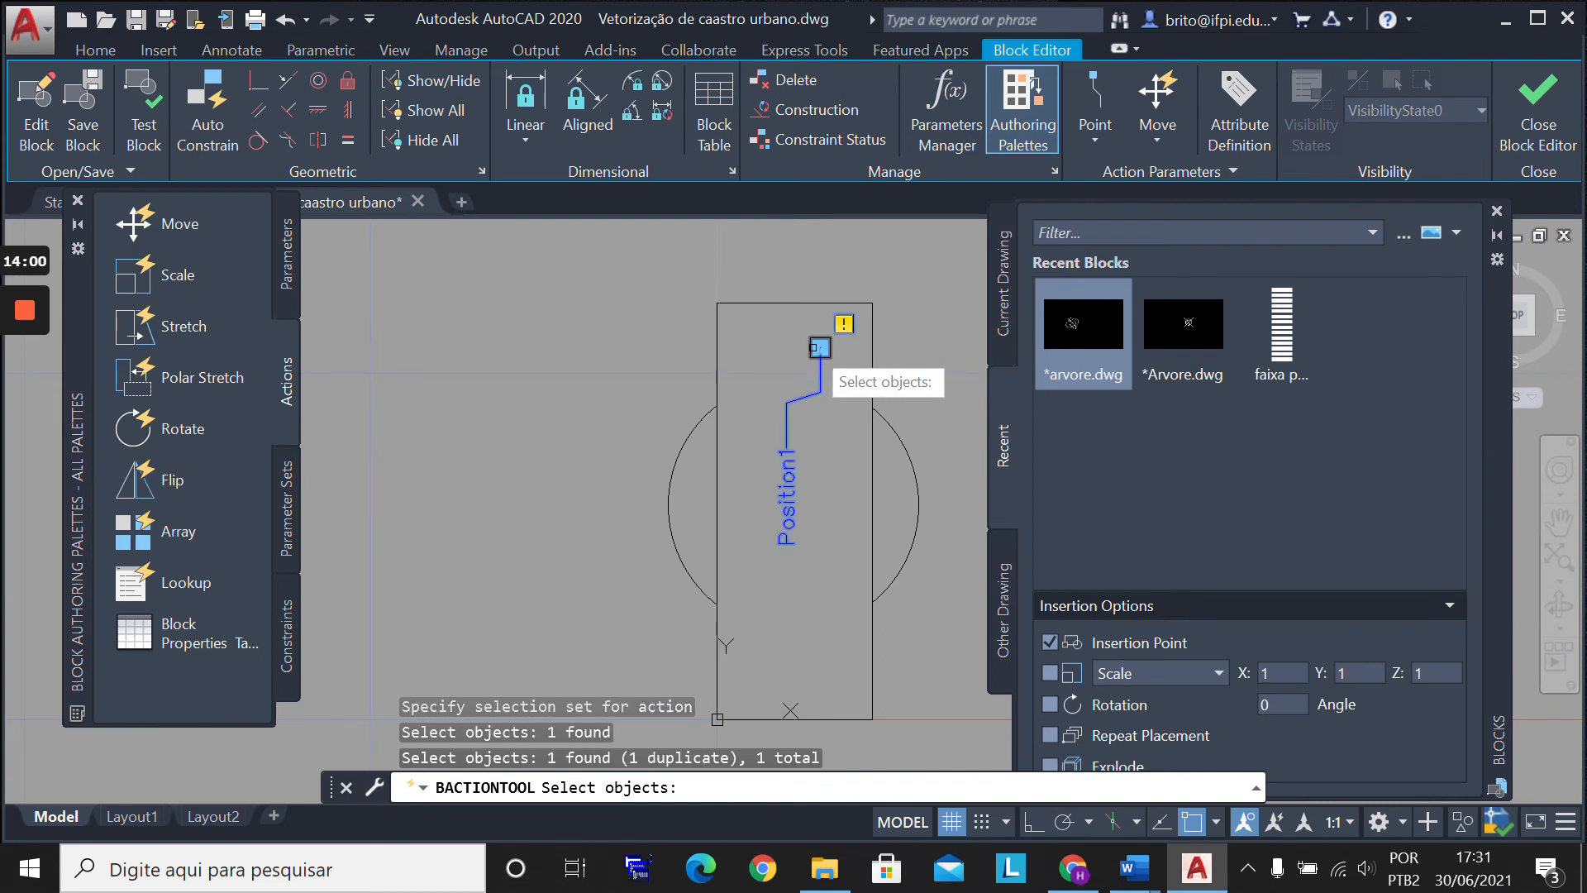
key(Return)
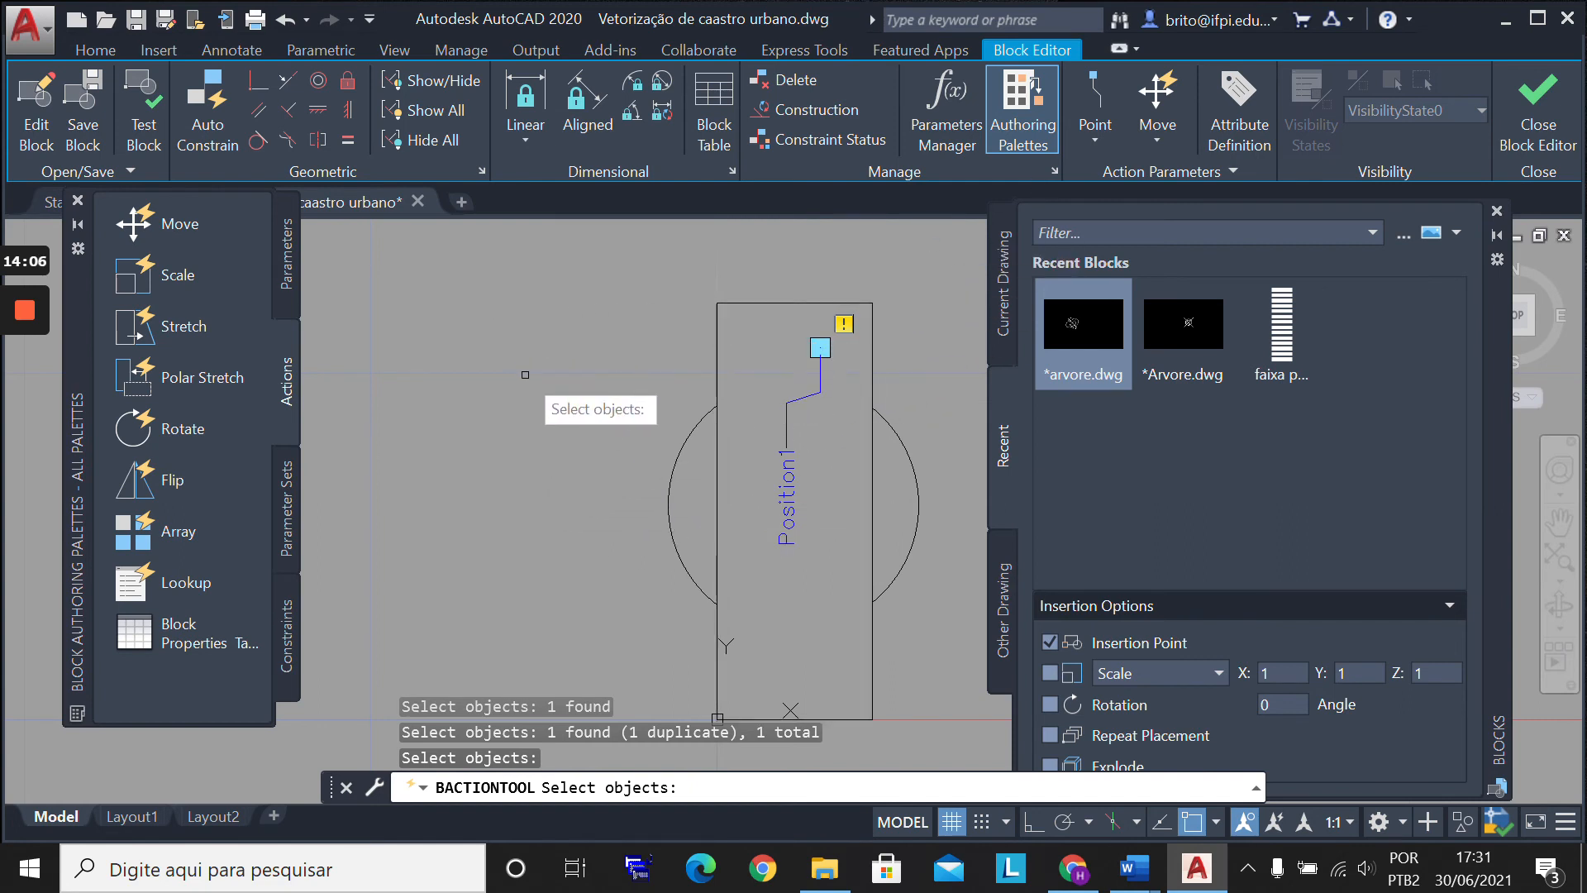
click(1537, 116)
click(796, 388)
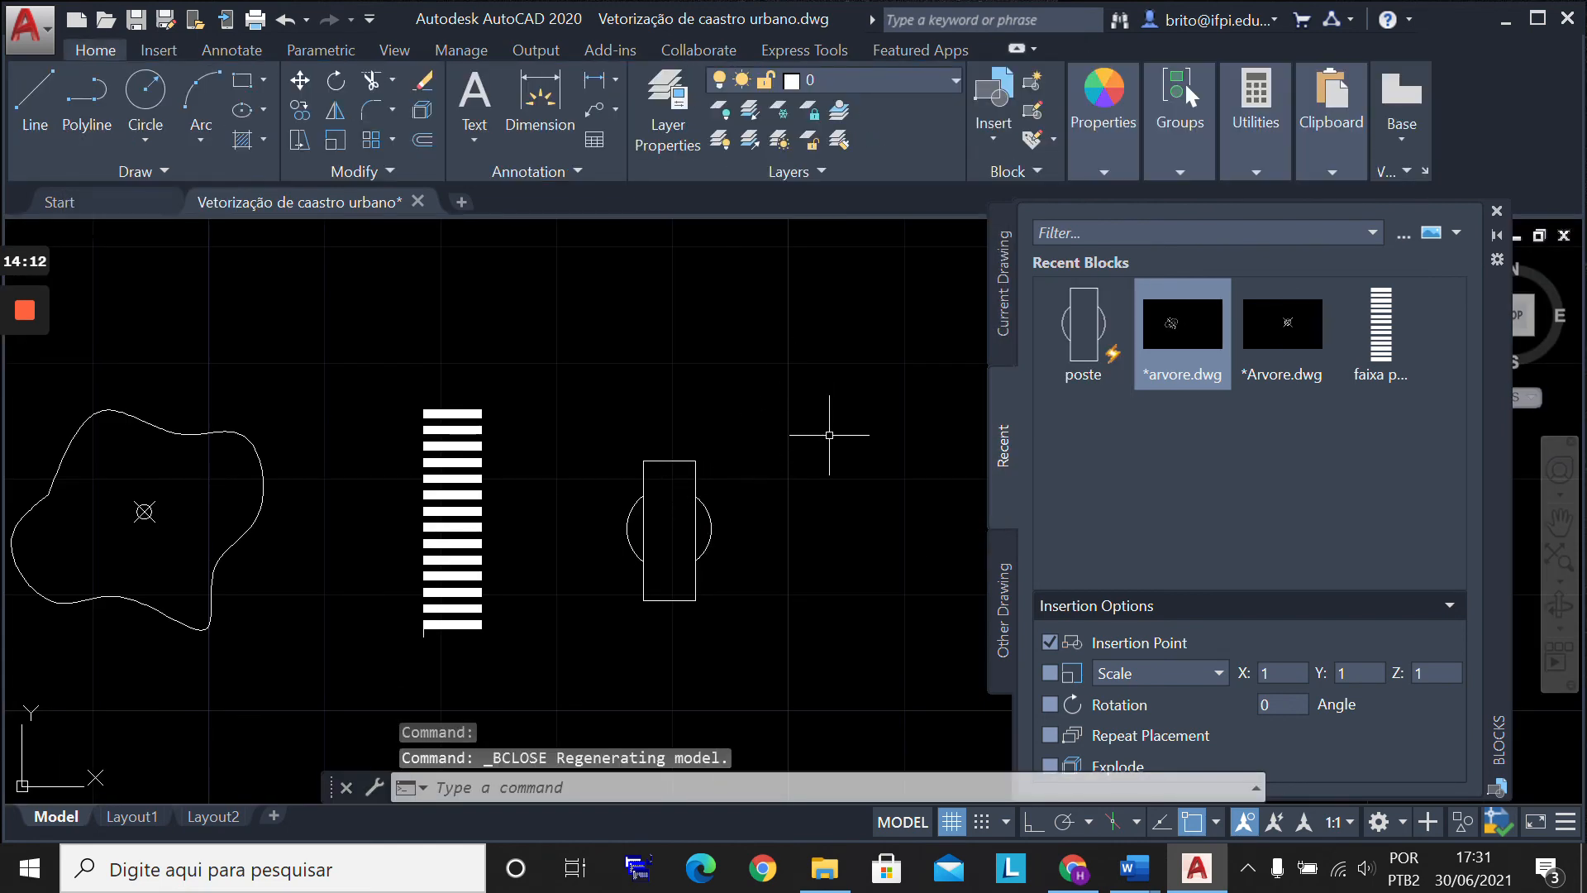
Step: Insert the poste block above and to the right of the original, using the rectangle's upper-right corner as its base point
mouse_move(1114, 357)
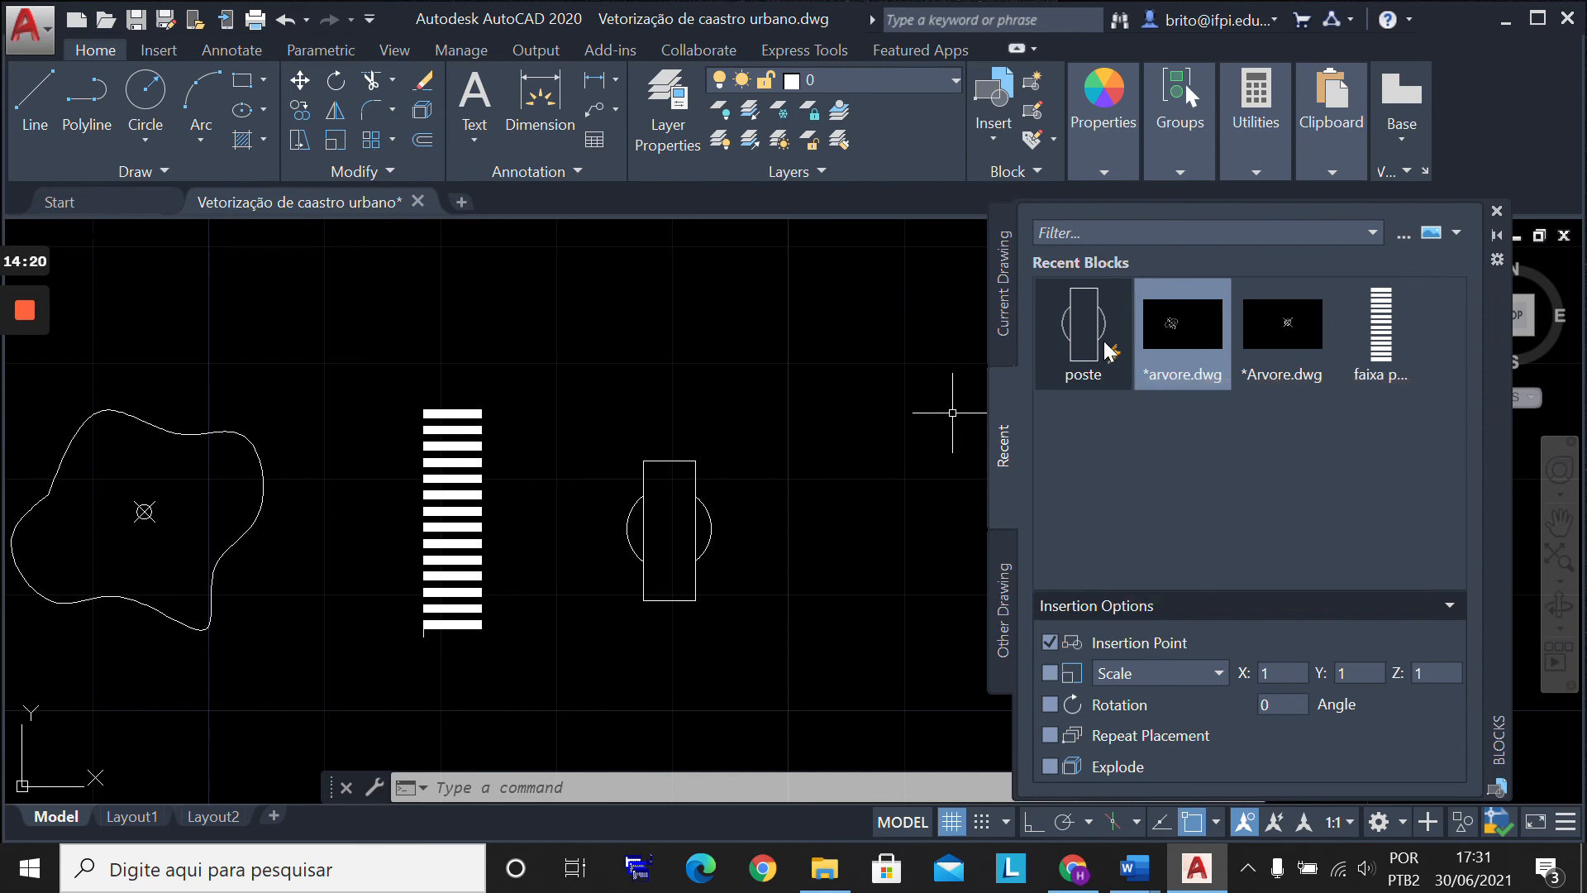
click(1106, 351)
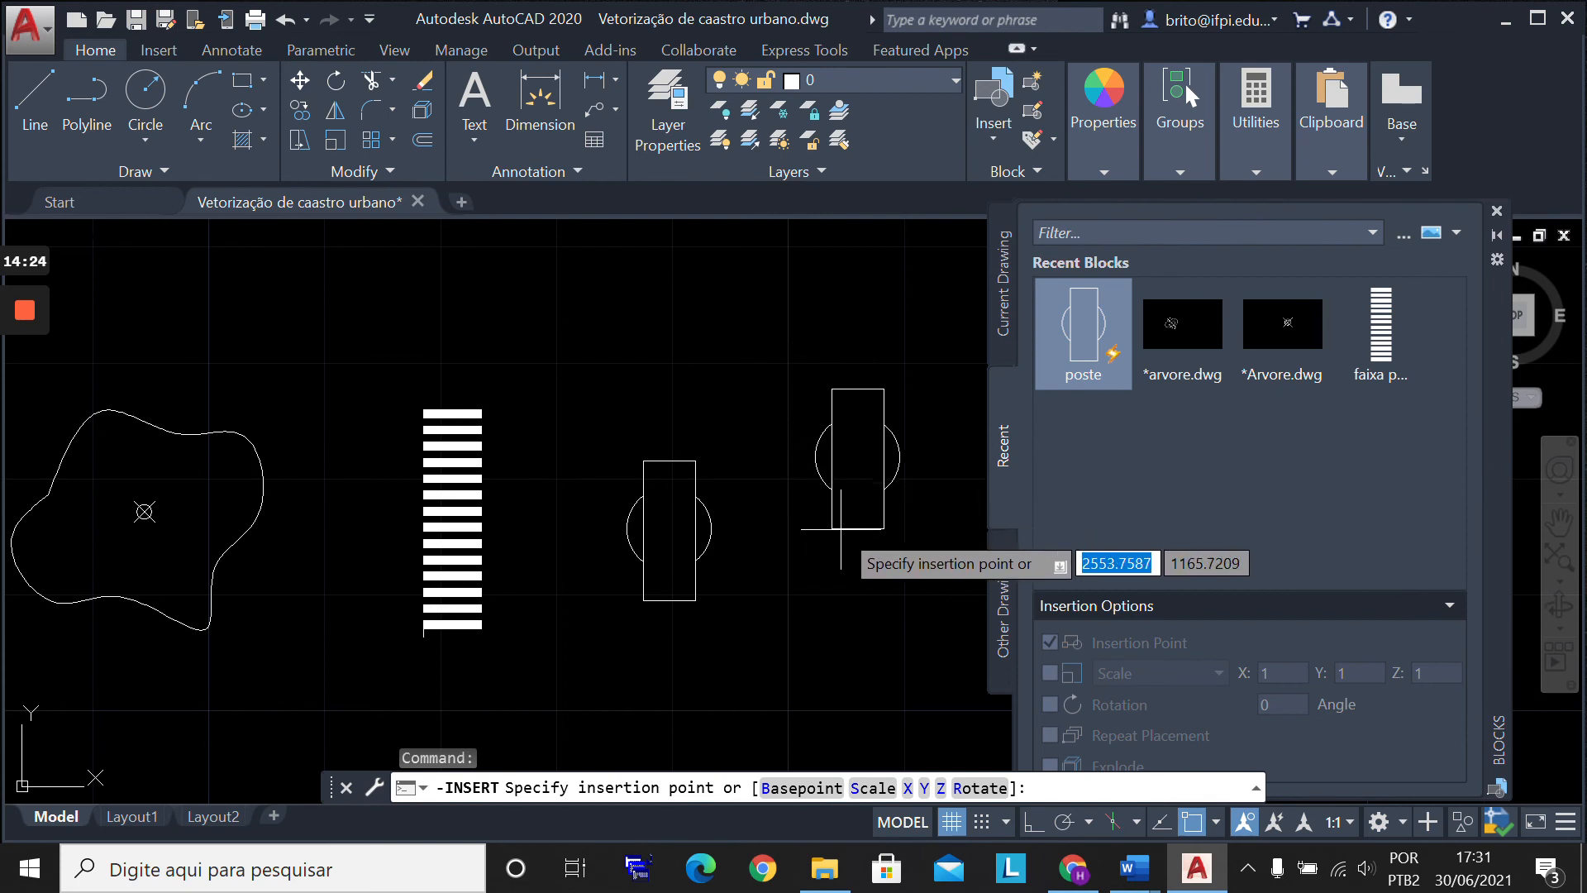
click(772, 787)
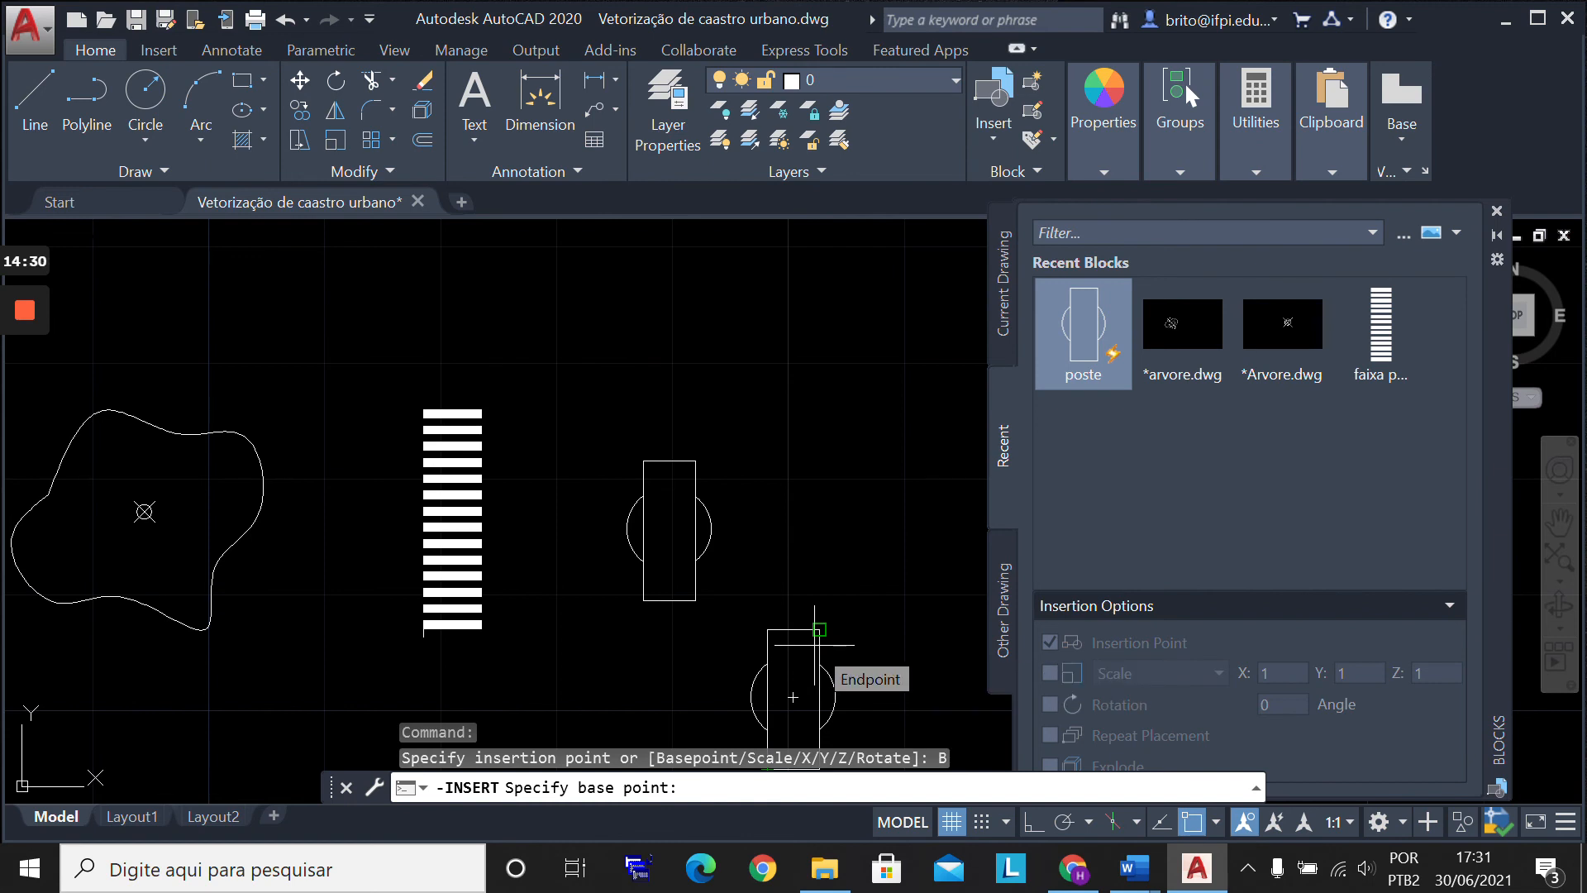
click(814, 645)
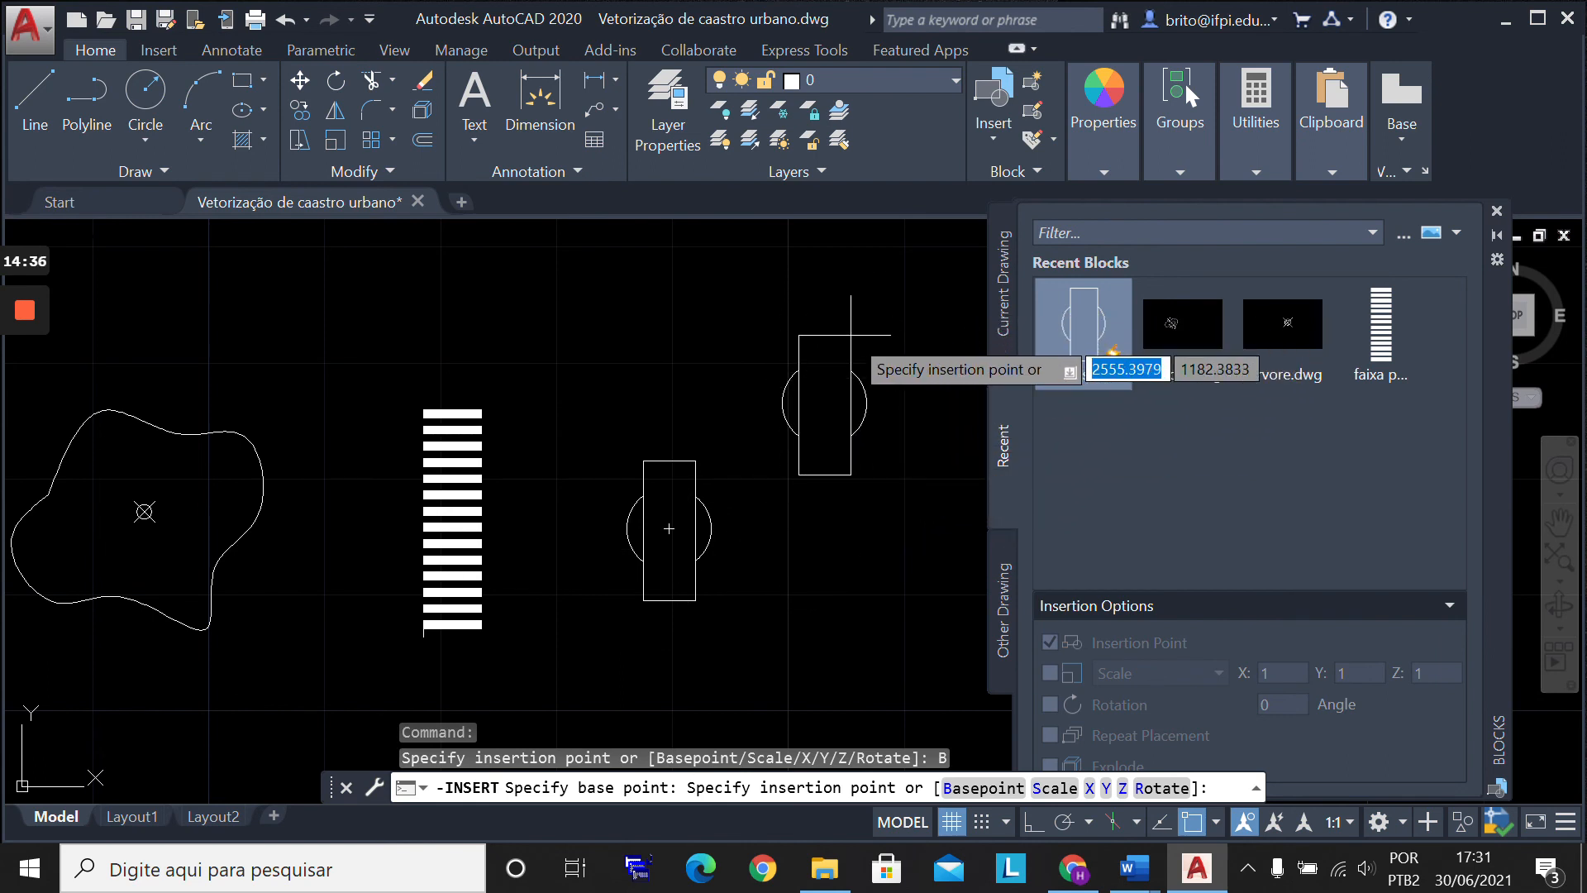
click(887, 338)
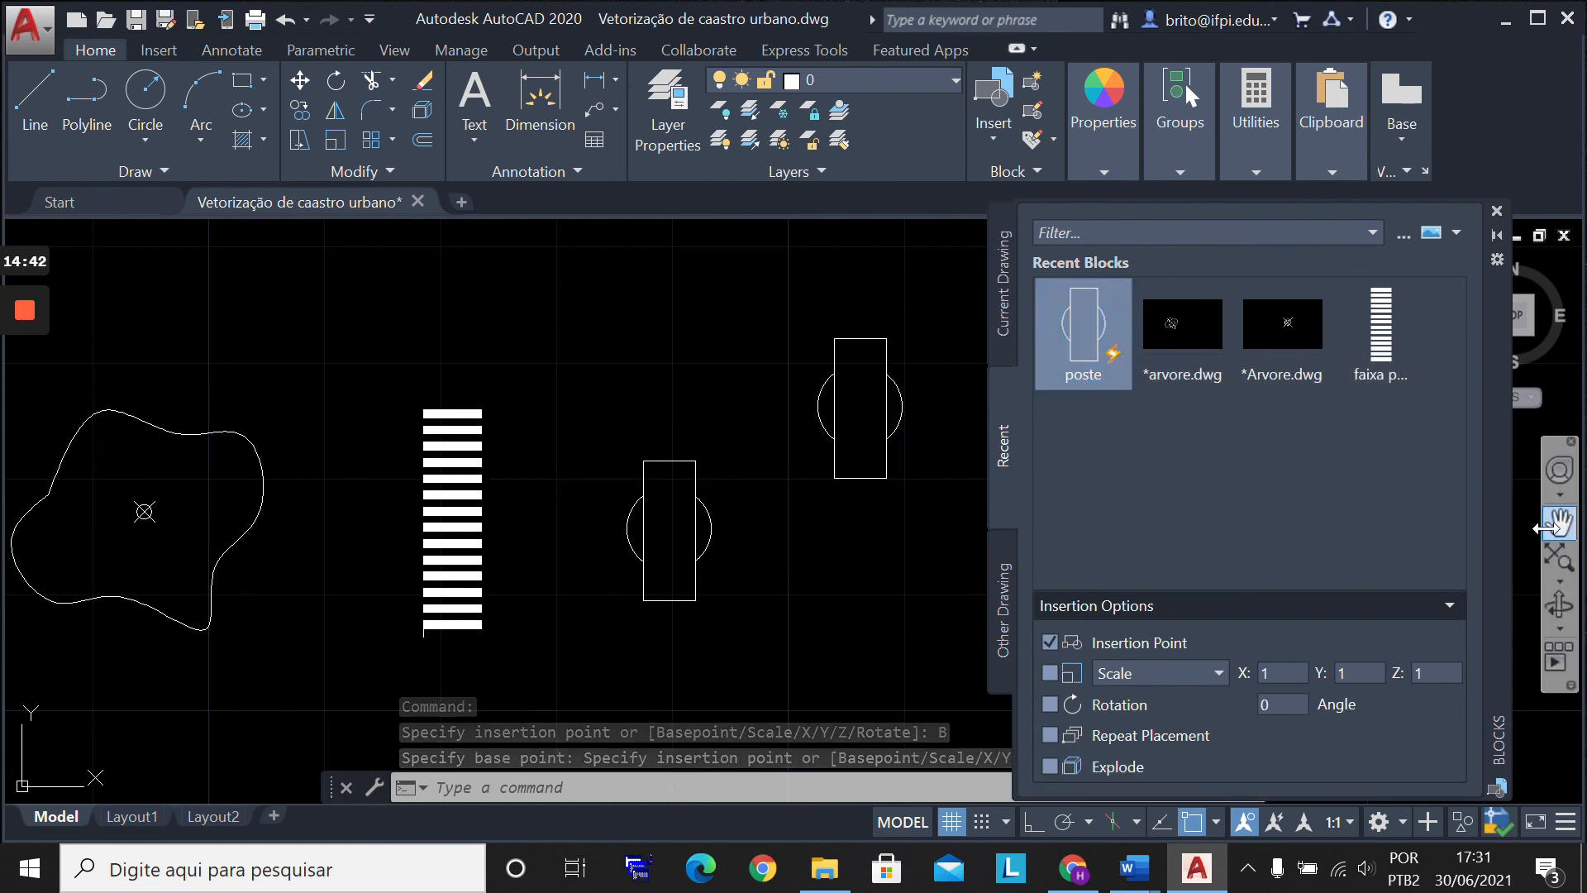
Step: Review the blocks available in the current drawing and in the external file arvore.dwg
click(1546, 527)
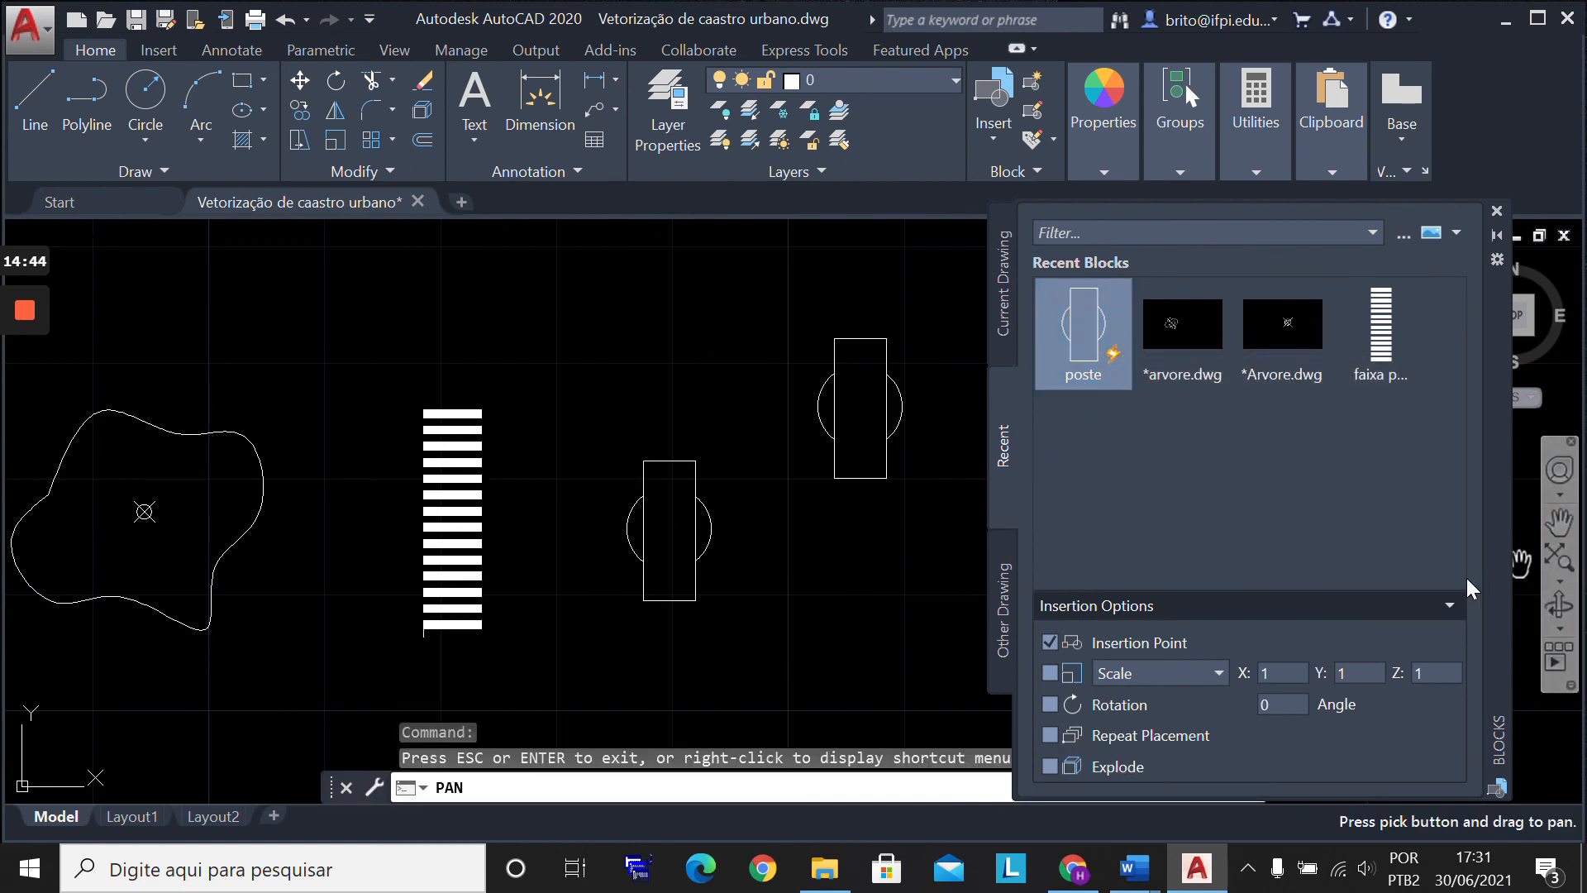
drag(650, 453, 864, 454)
scroll(757, 445, down, 2)
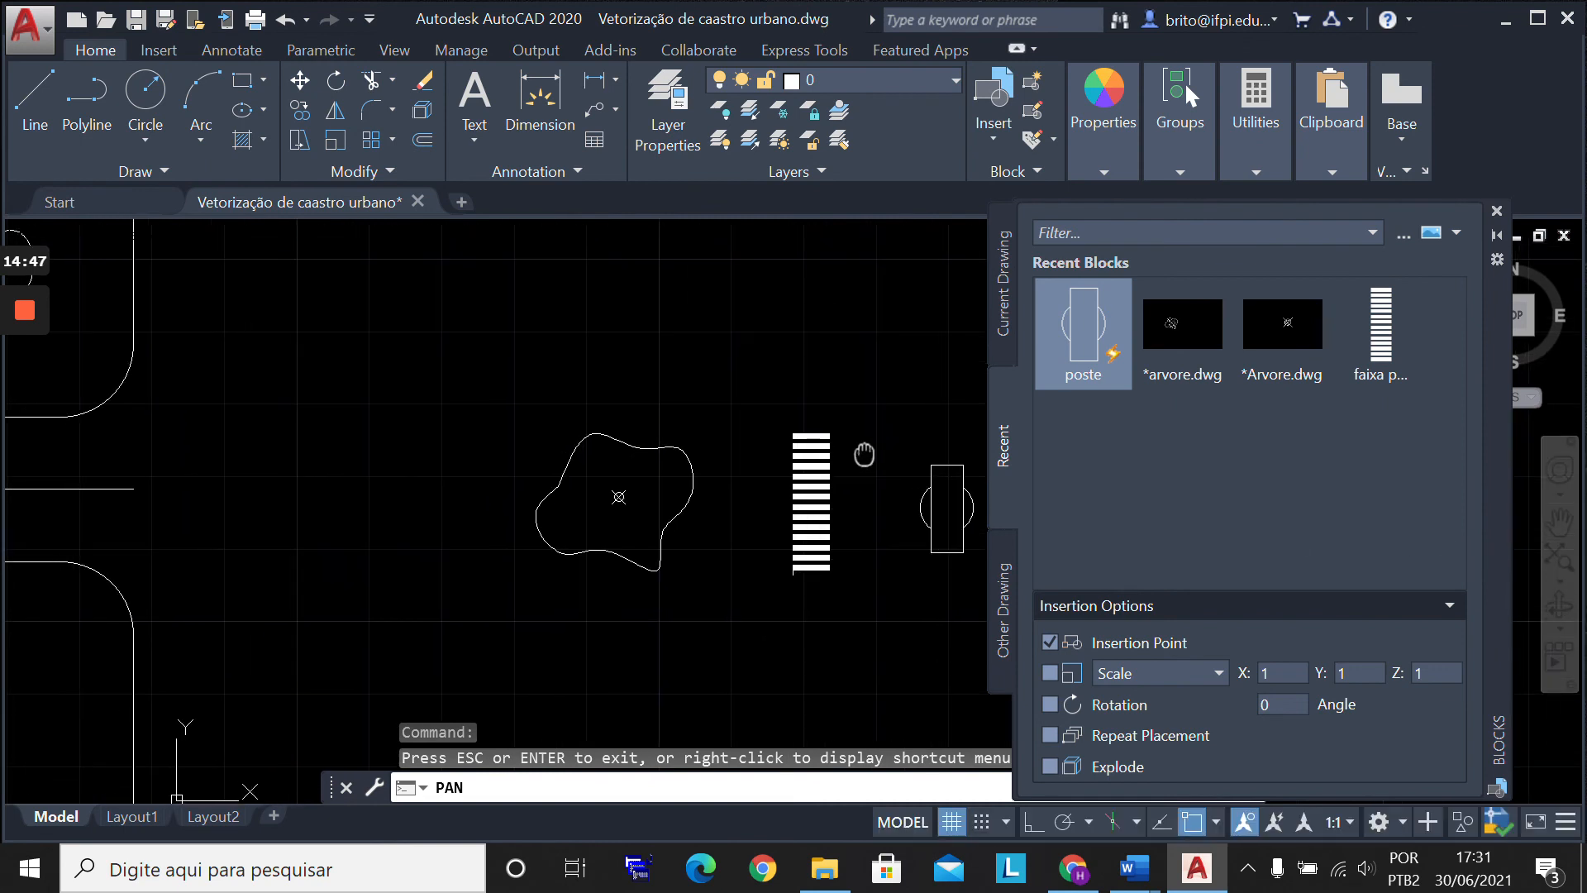
click(1081, 383)
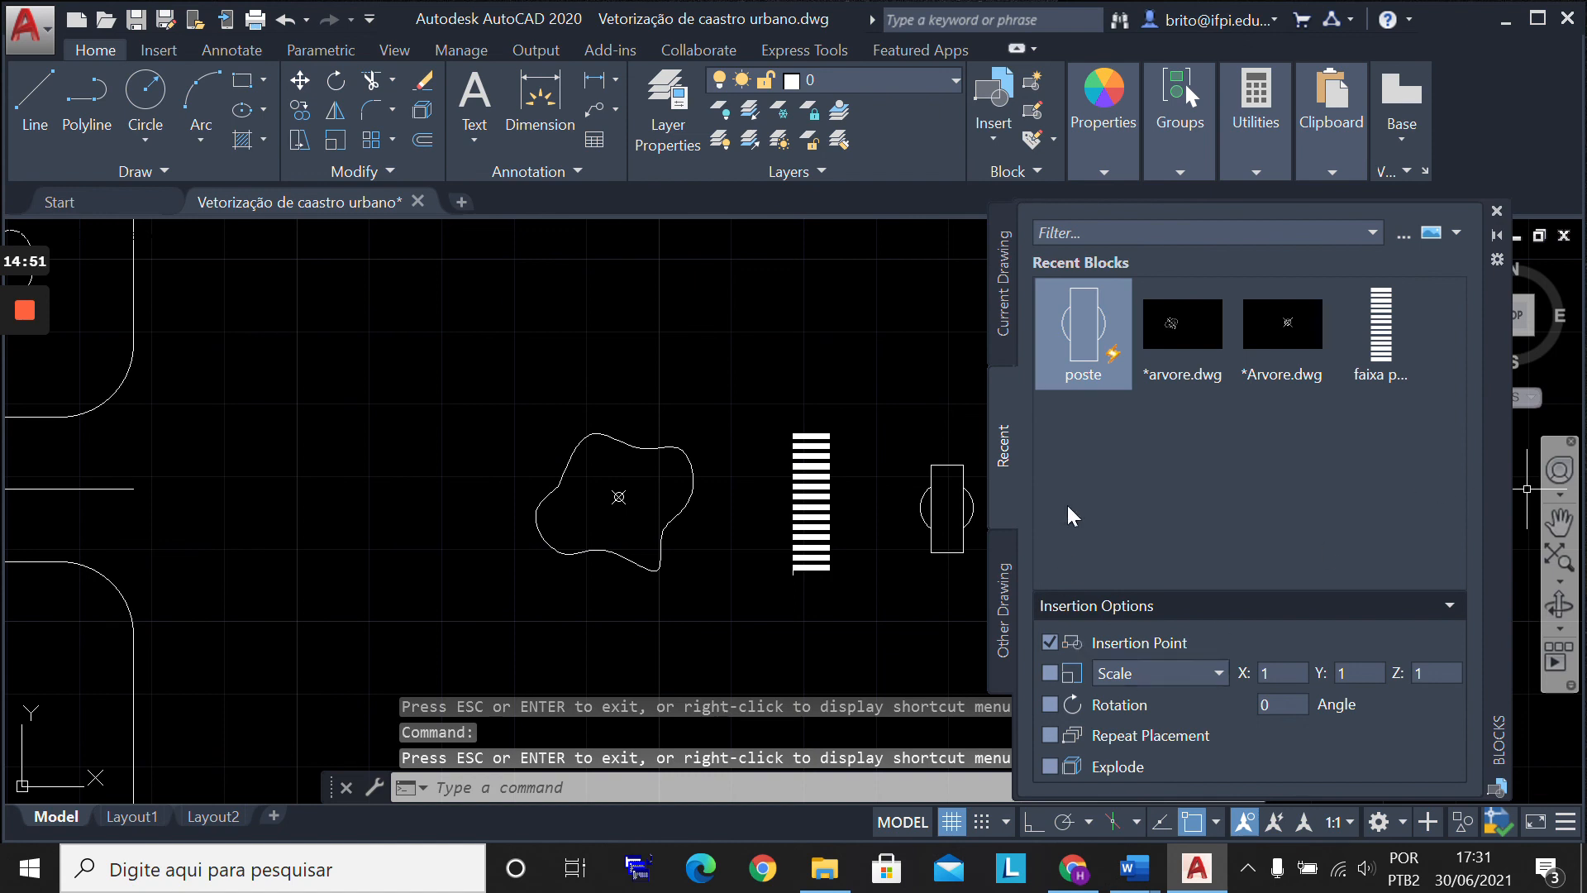
click(1004, 313)
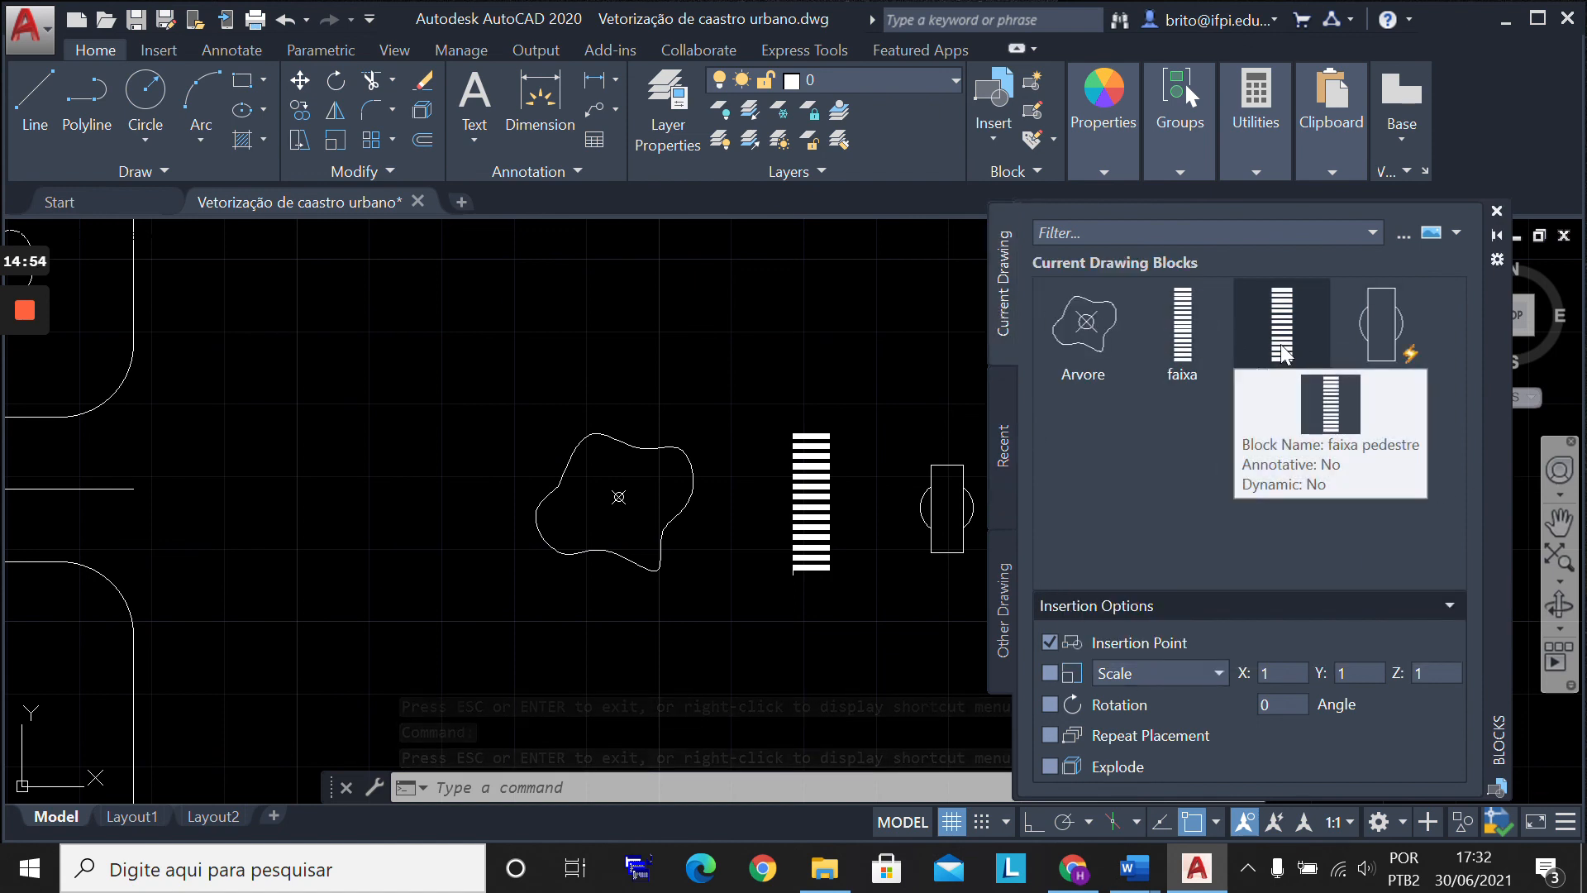
click(1005, 591)
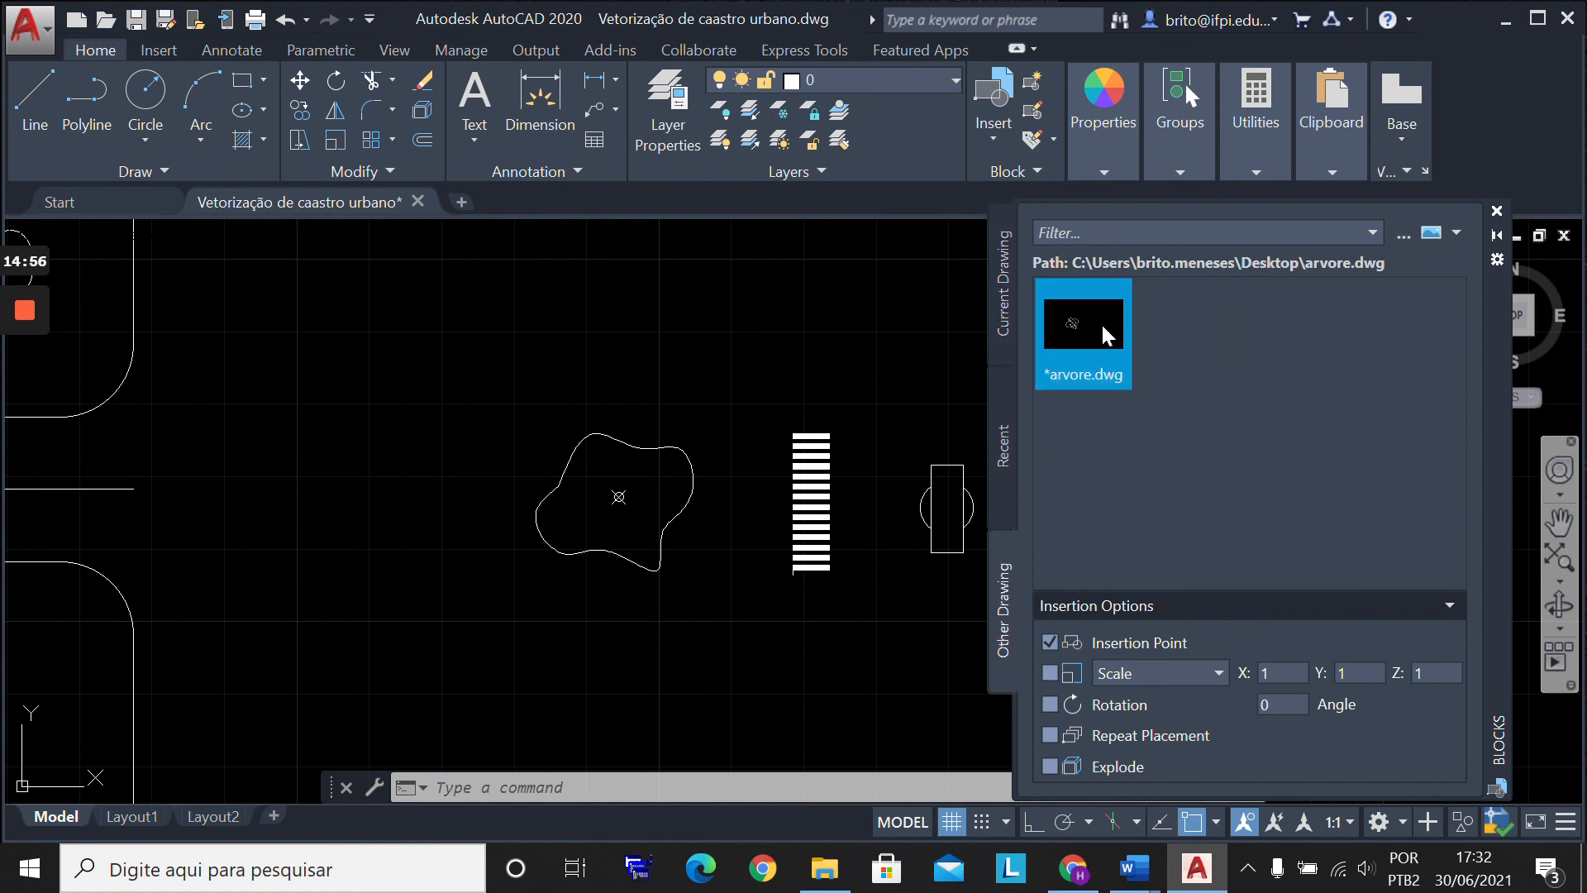
click(1105, 335)
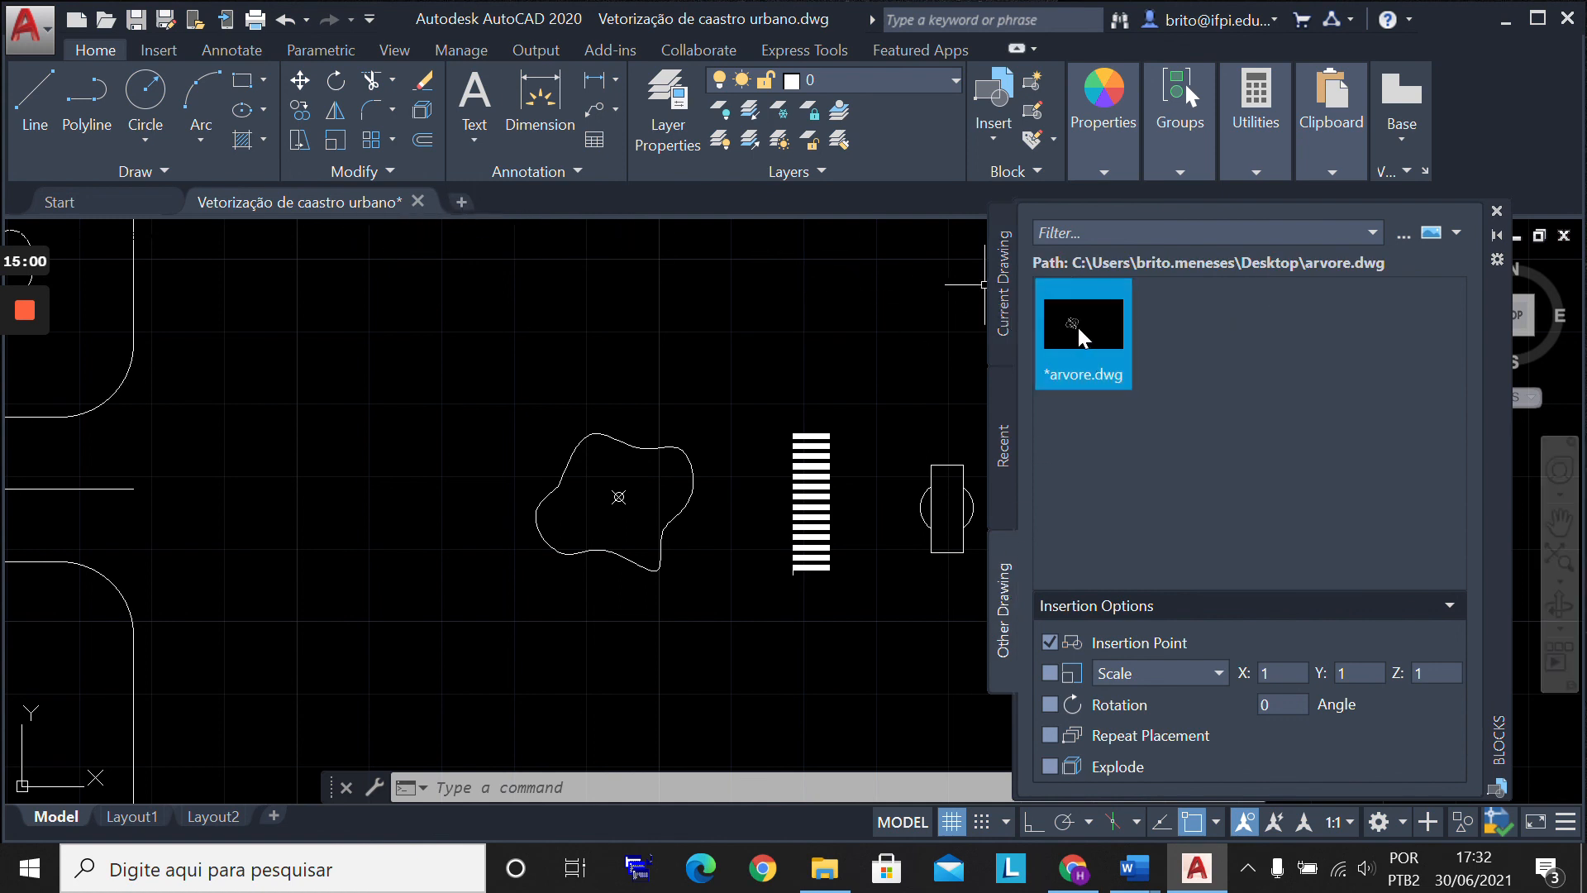
Step: Create a new drawing and insert one arvore.dwg tree block in its upper middle area
click(463, 203)
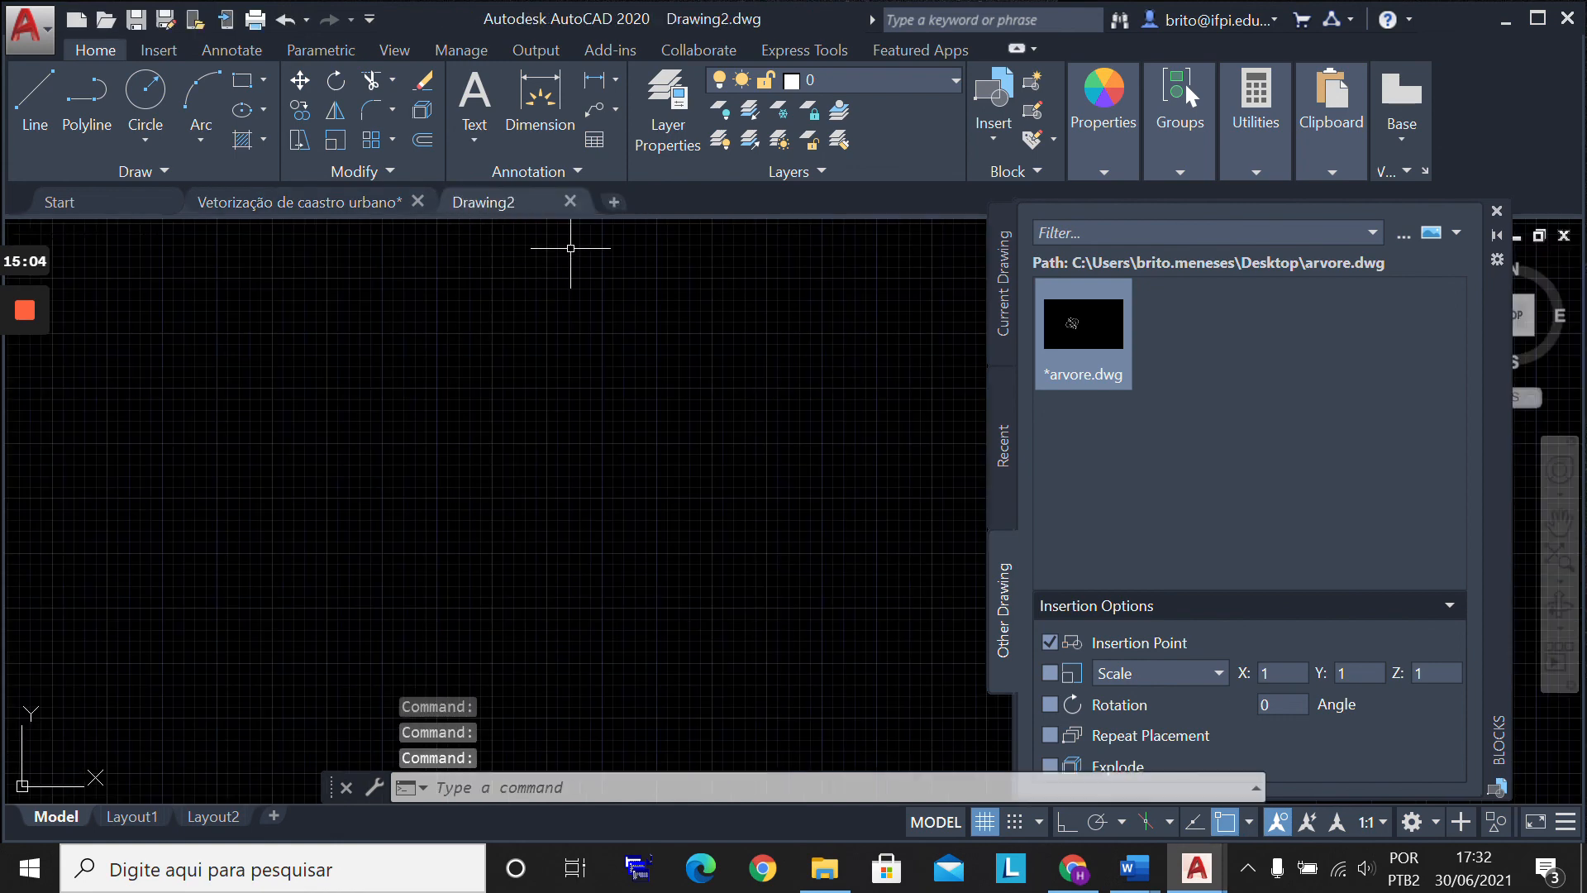
mouse_move(1089, 341)
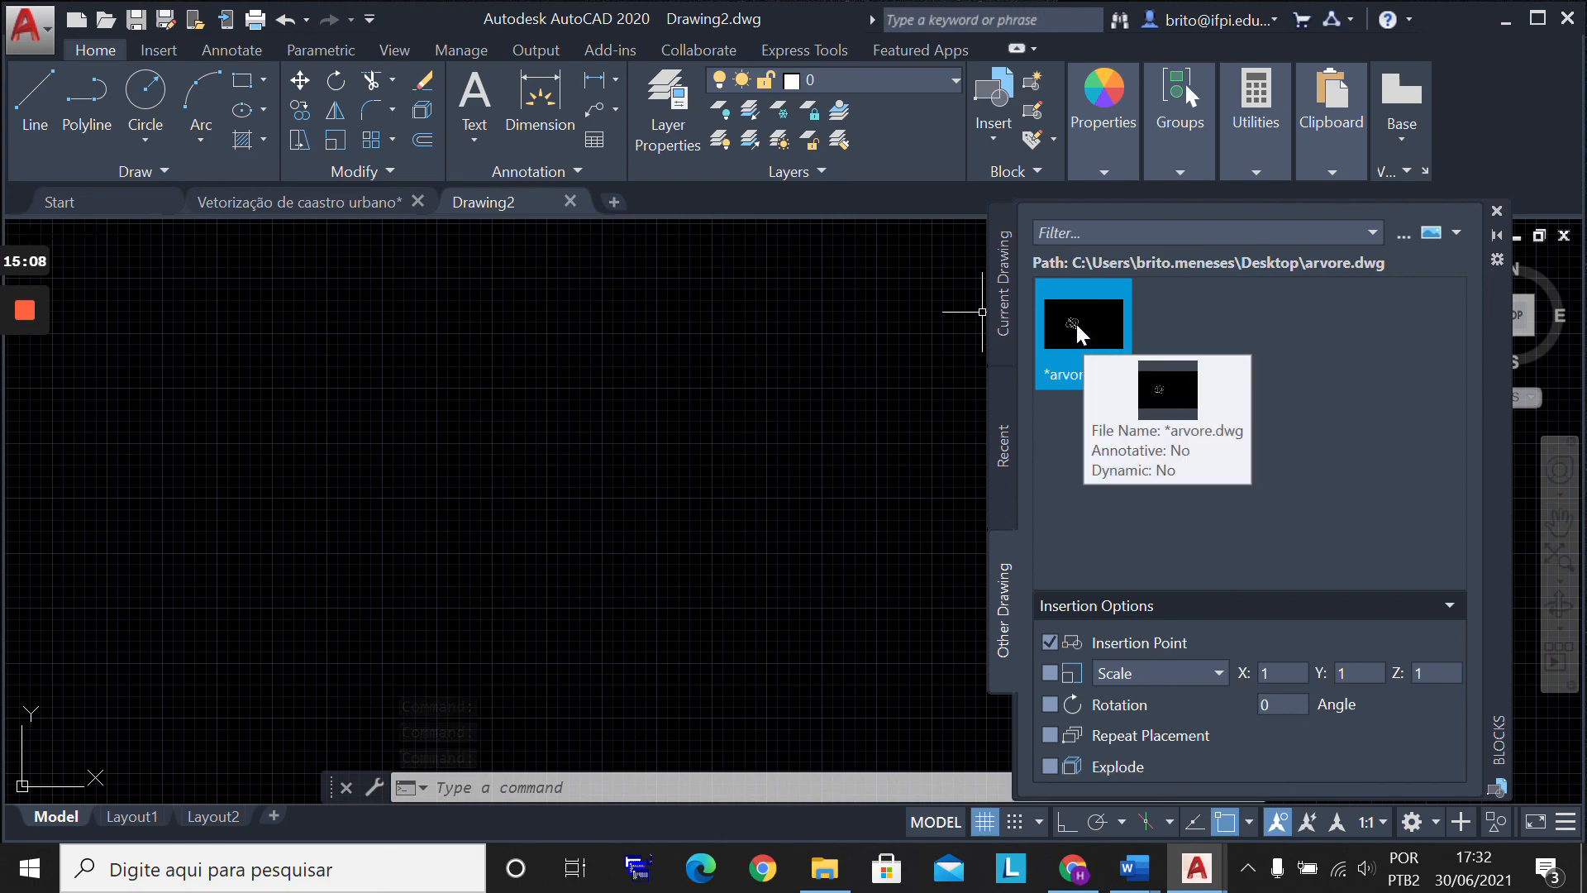
click(1076, 328)
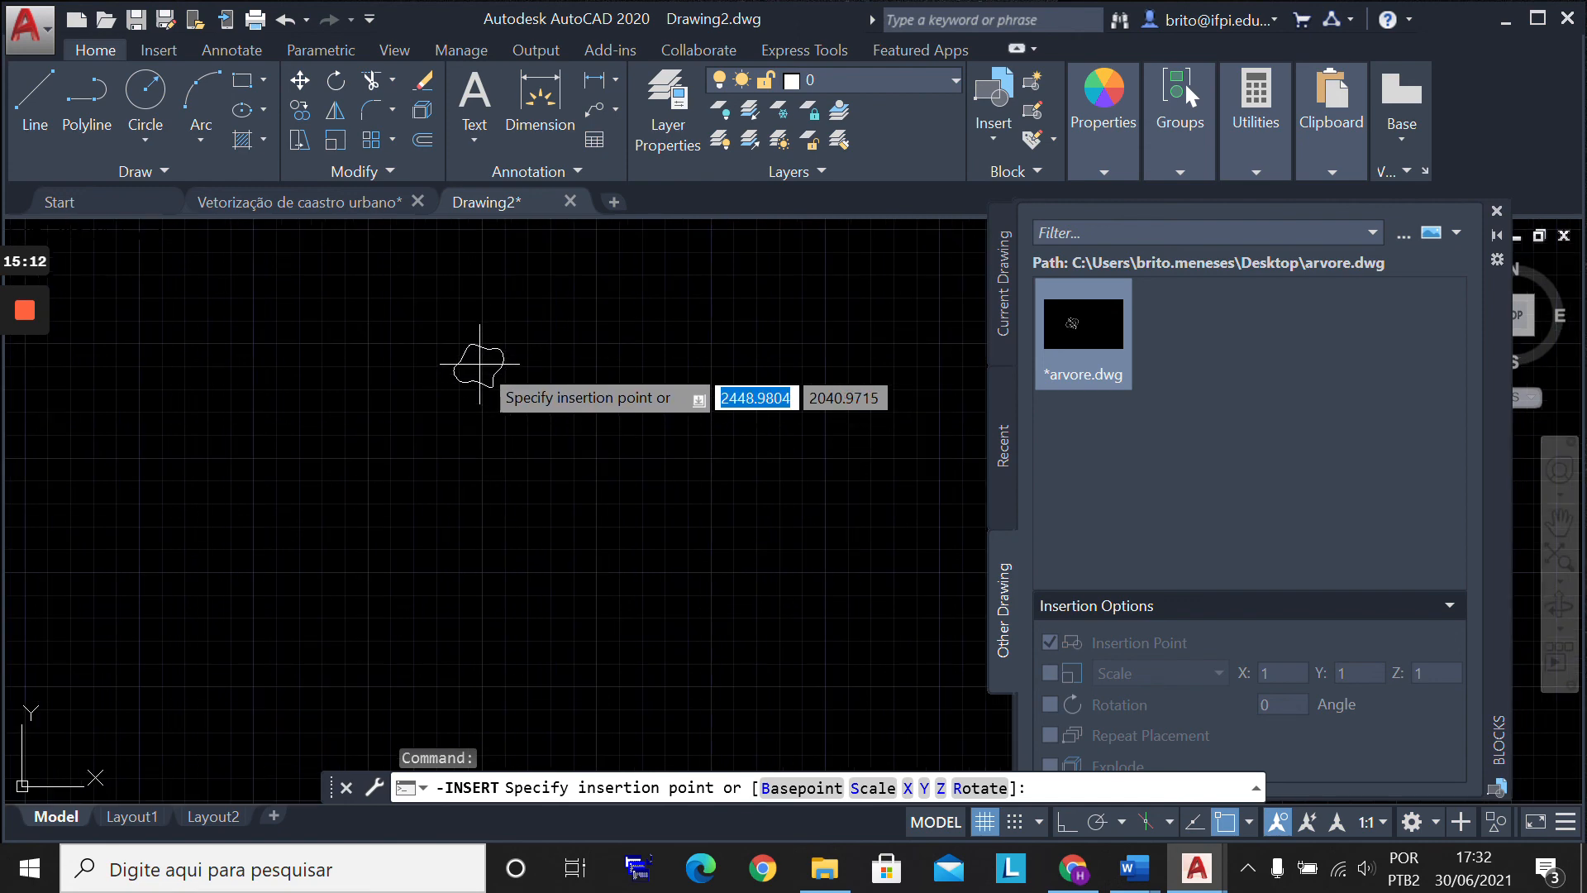
click(483, 359)
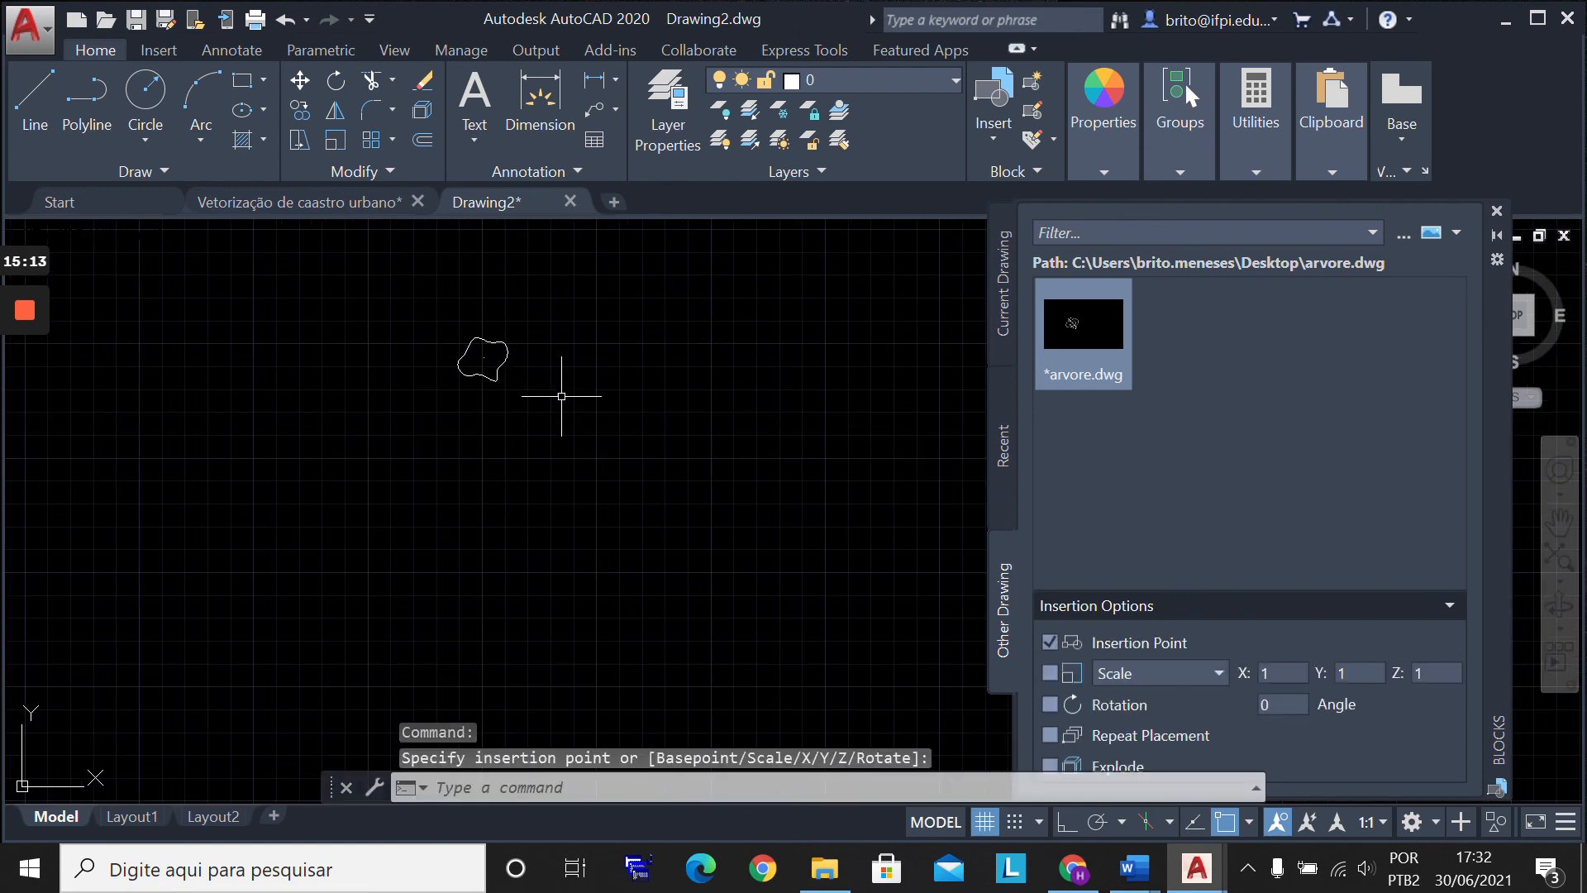
Step: Enable Repeat Placement and insert five more arvore tree blocks scattered around the new drawing
click(1050, 735)
click(1073, 343)
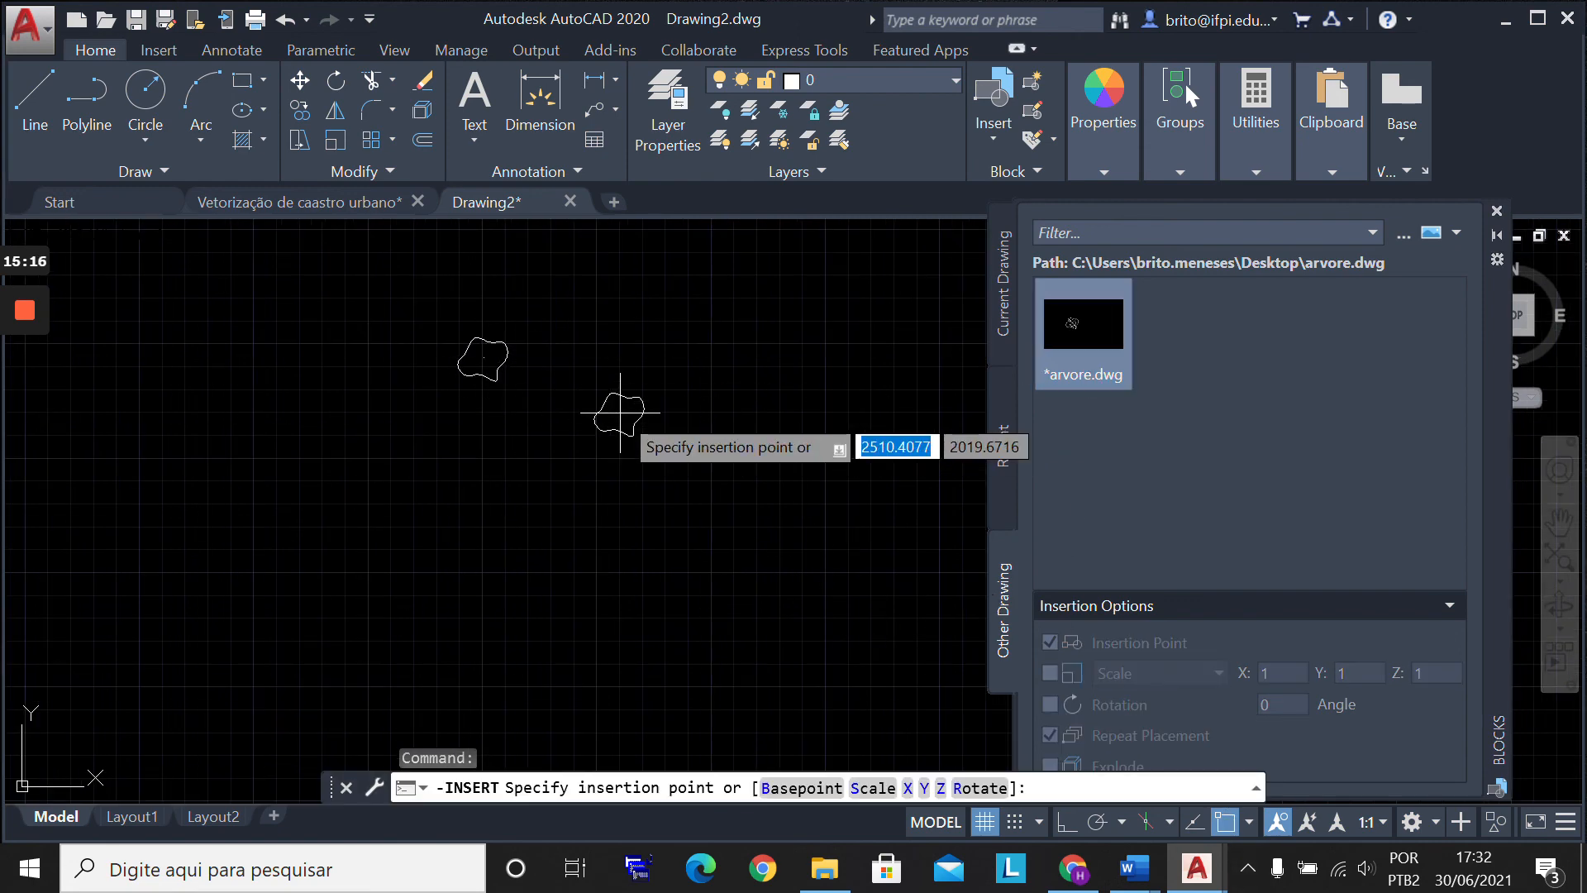
click(619, 413)
click(457, 528)
click(698, 657)
click(889, 542)
click(866, 453)
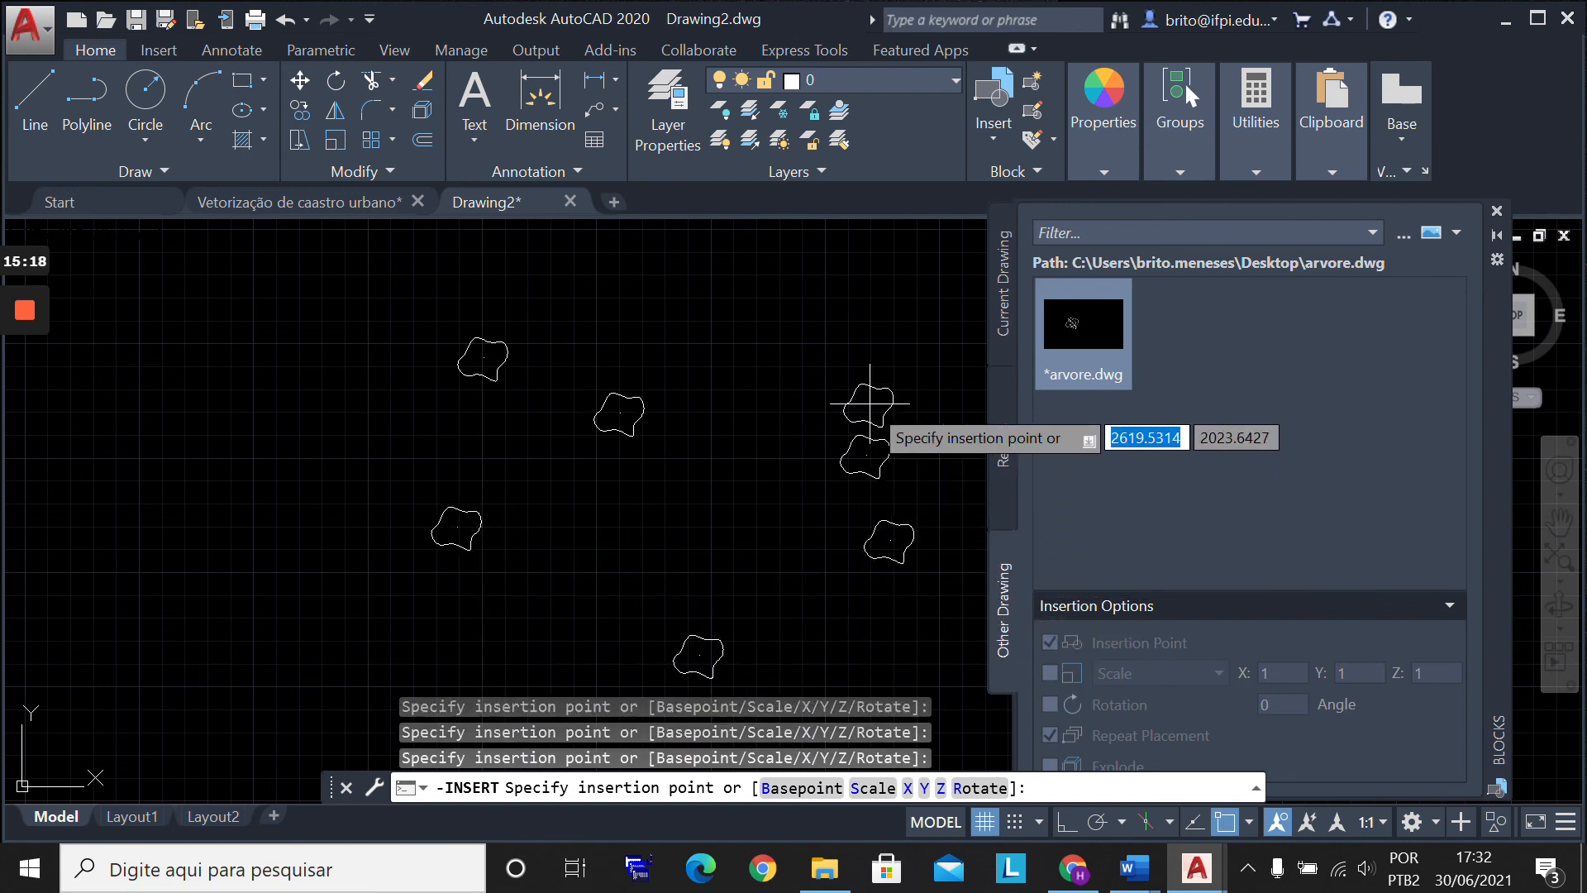
key(Escape)
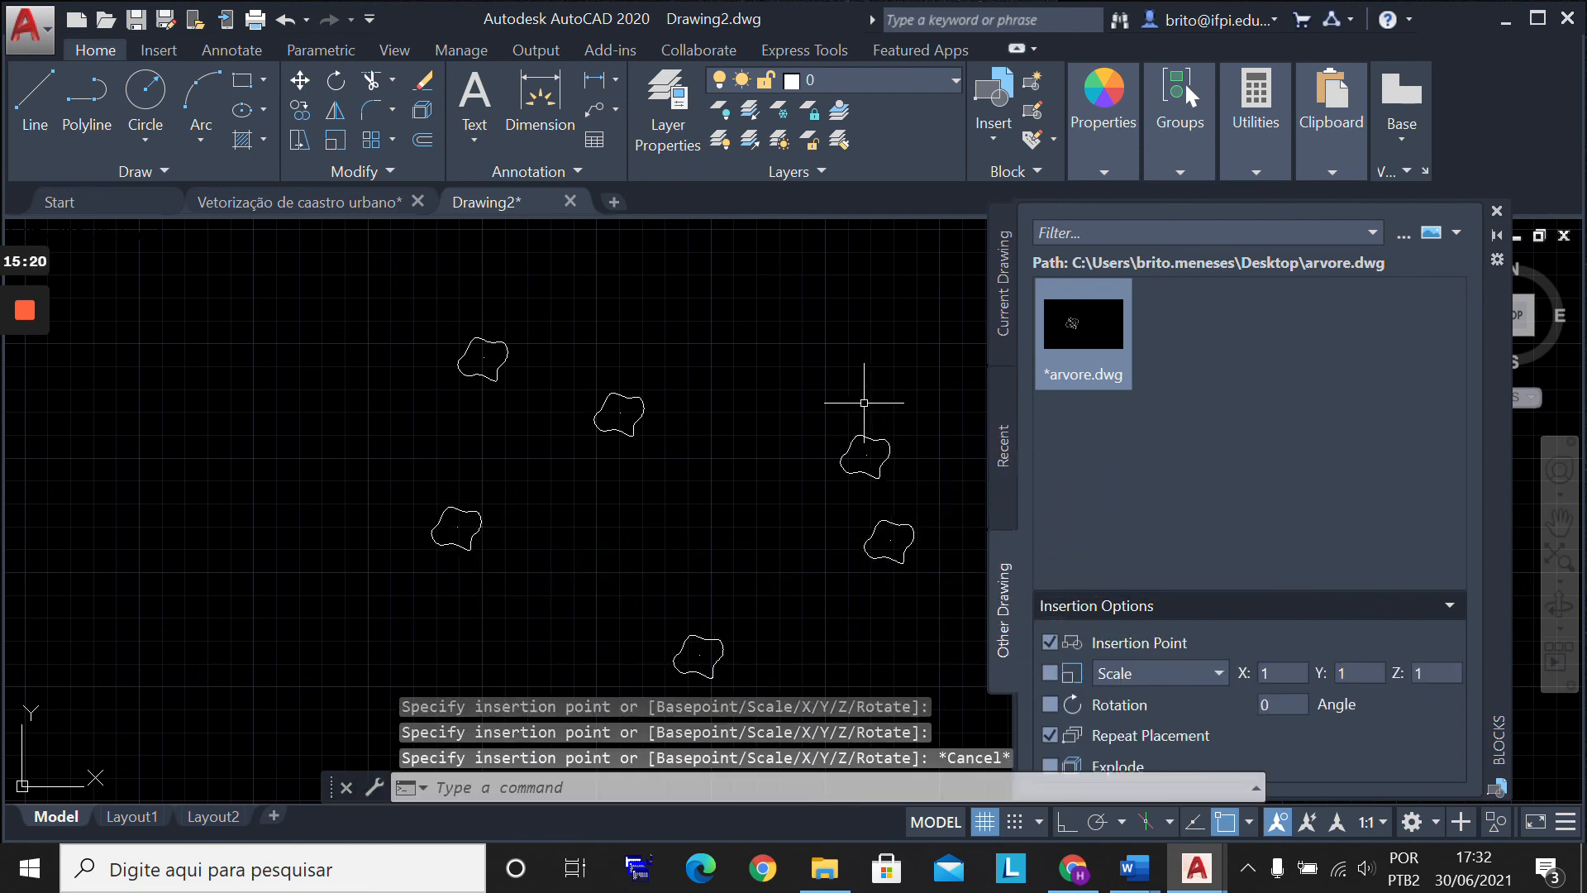
Step: Compare the blocks stored in the new drawing with those stored in the Vetorização de caastro urbano drawing
click(1005, 314)
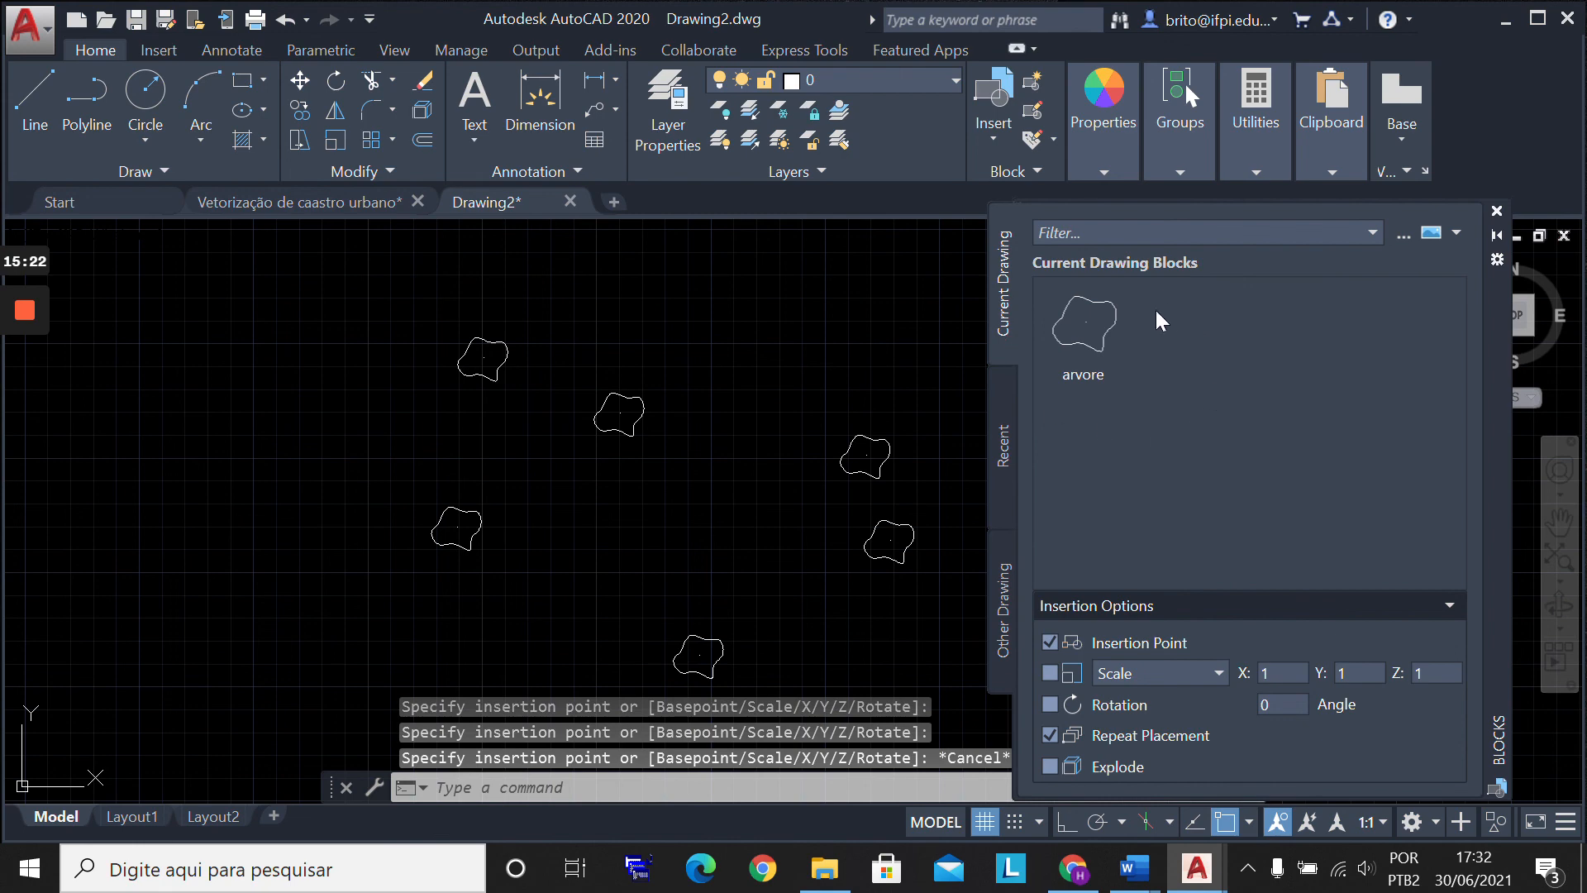
mouse_move(1126, 350)
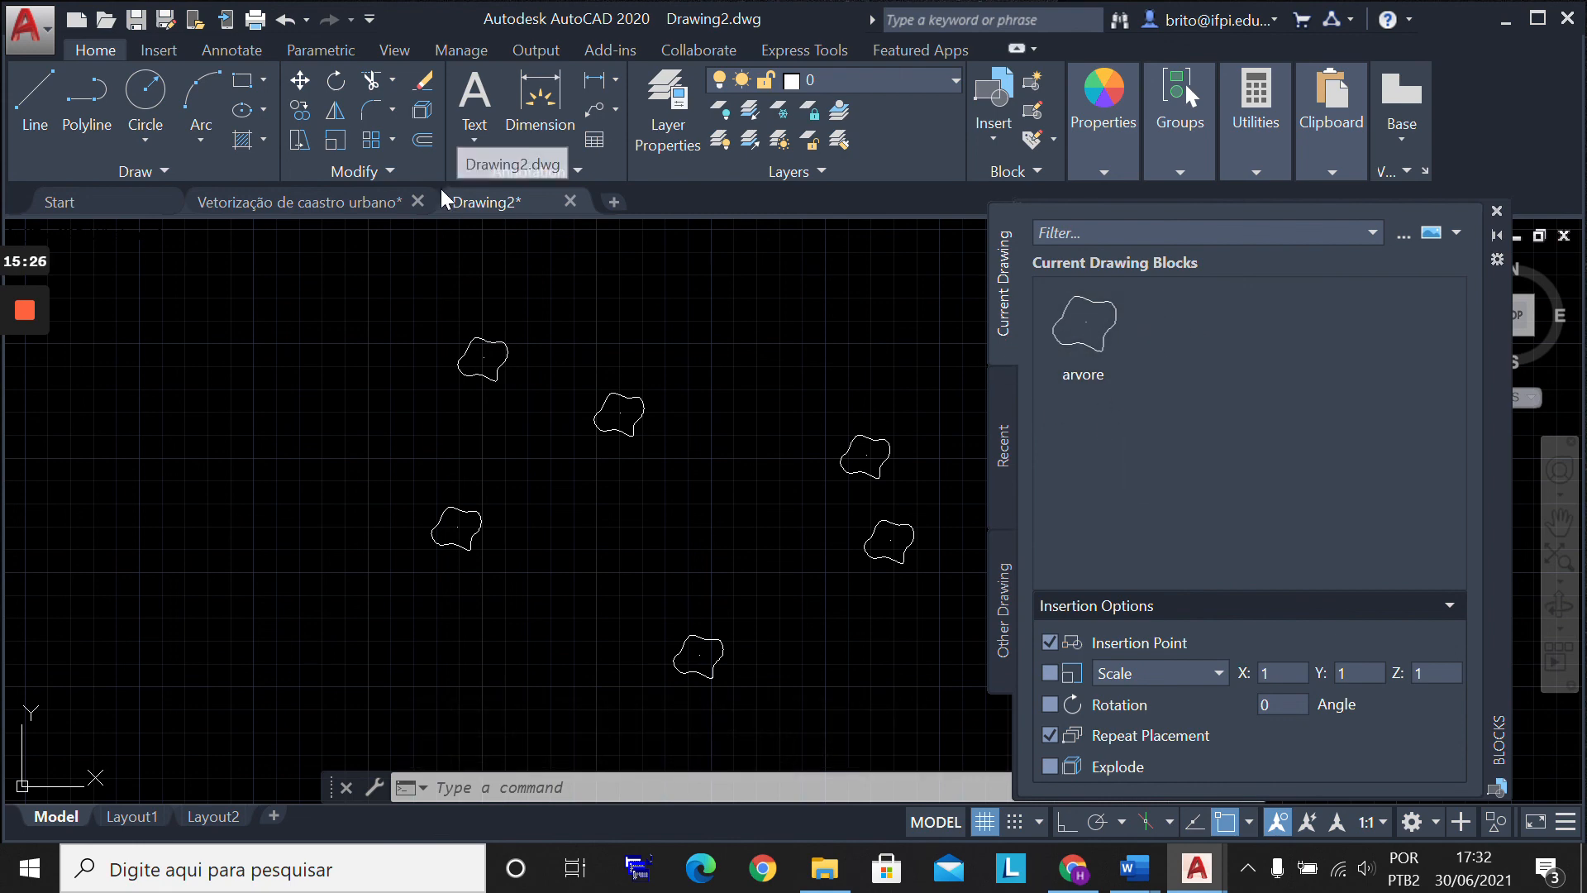
click(314, 206)
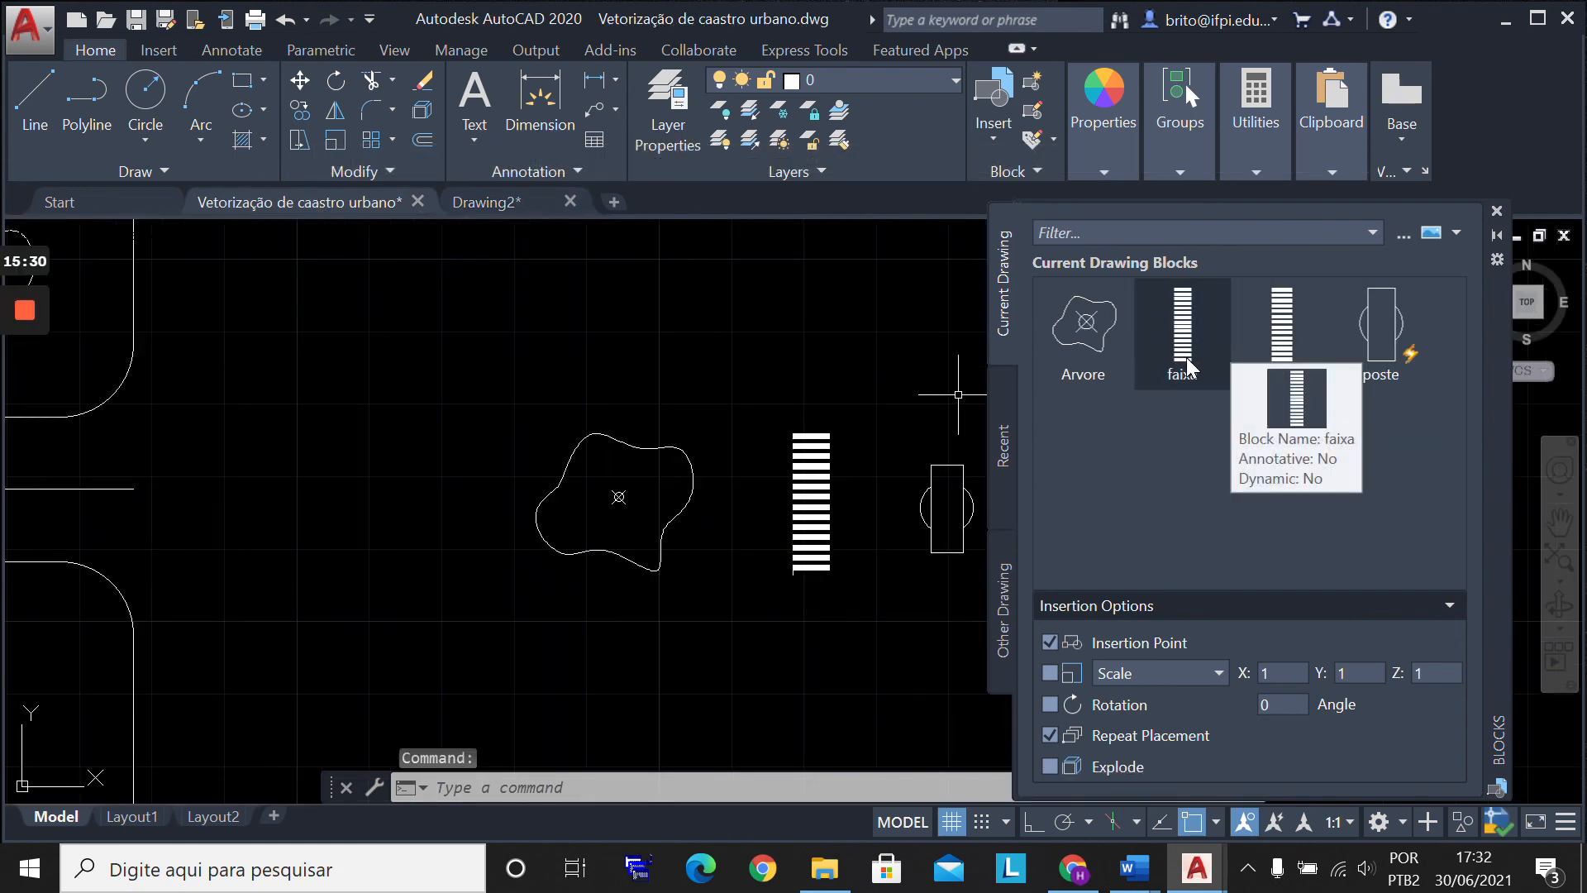
mouse_move(1387, 361)
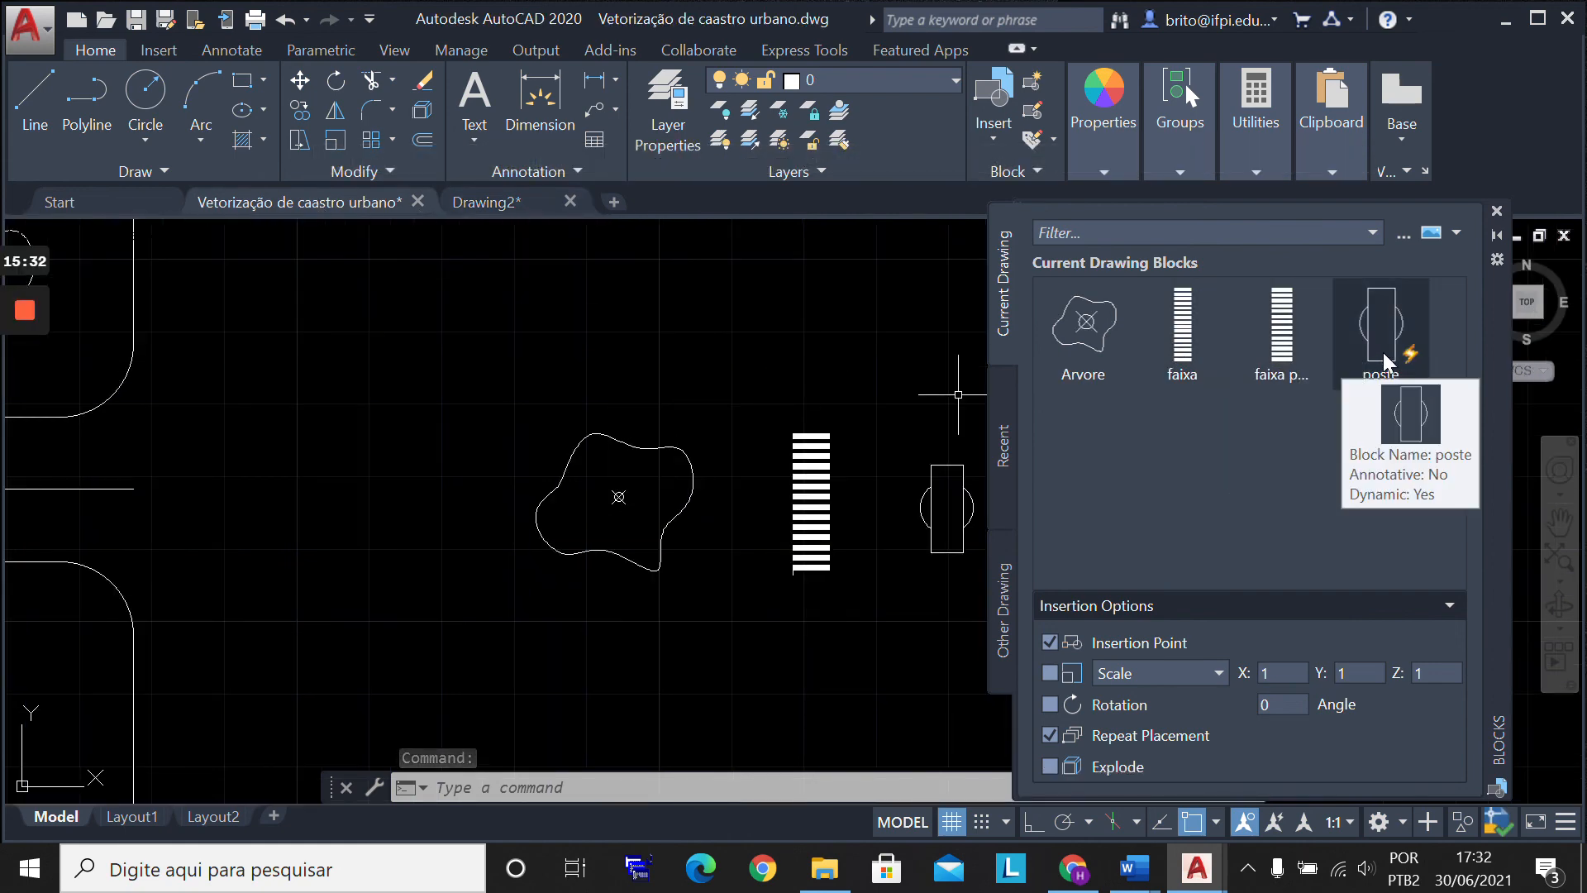
mouse_move(1190, 364)
mouse_move(1107, 357)
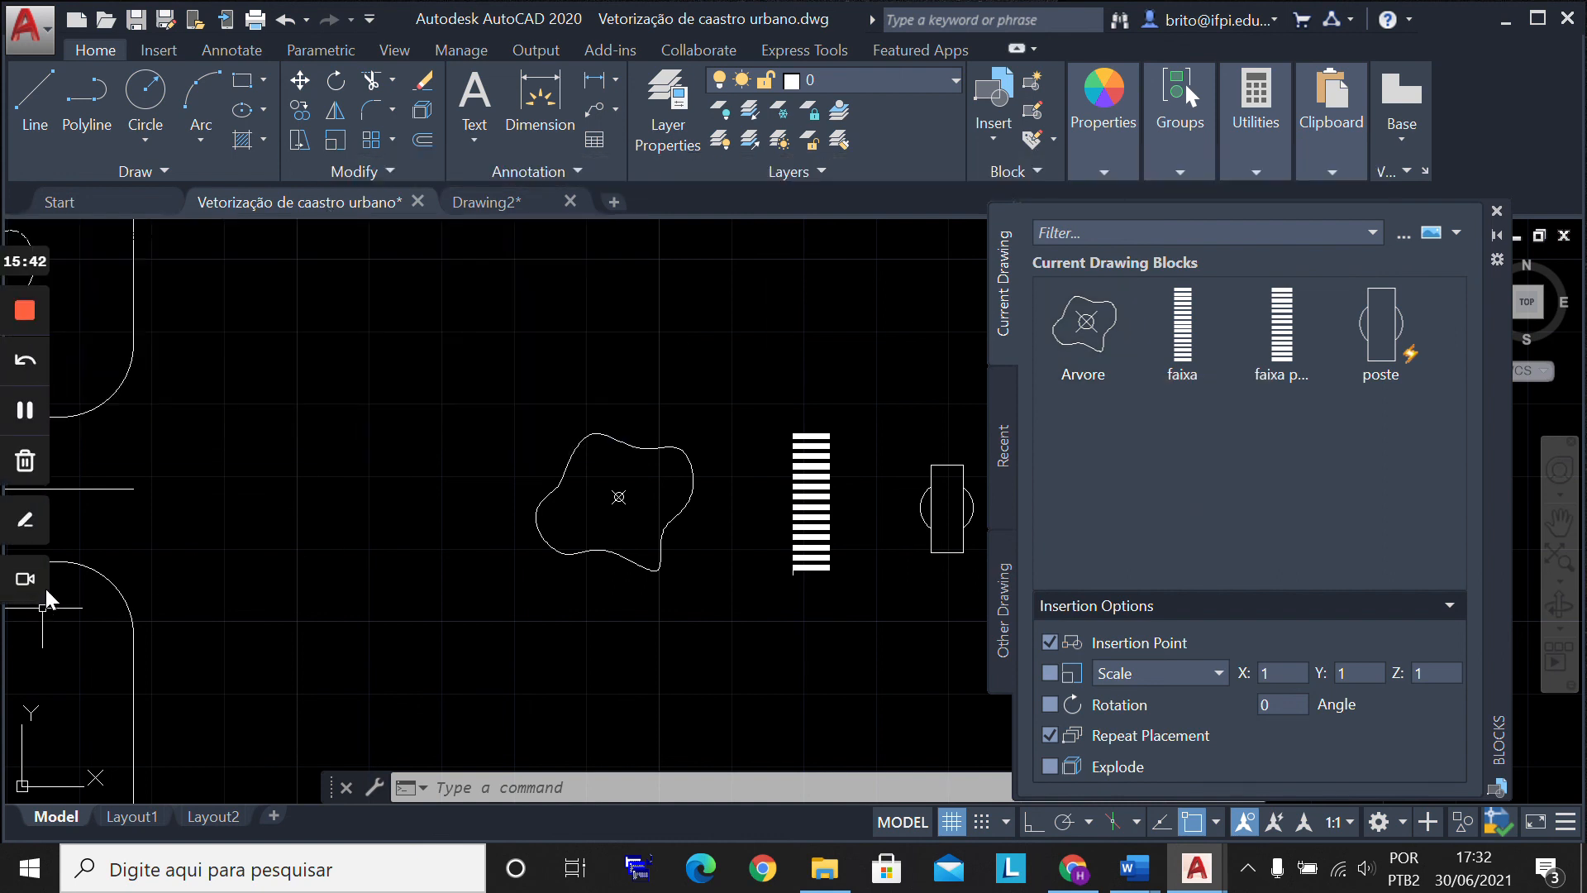
Step: Examine the trees and crosswalk placed in the street plan, check the trees in Drawing2, and return to the street plan's blocks
click(1559, 521)
drag(331, 496, 872, 547)
scroll(769, 542, down, 2)
scroll(686, 534, down, 2)
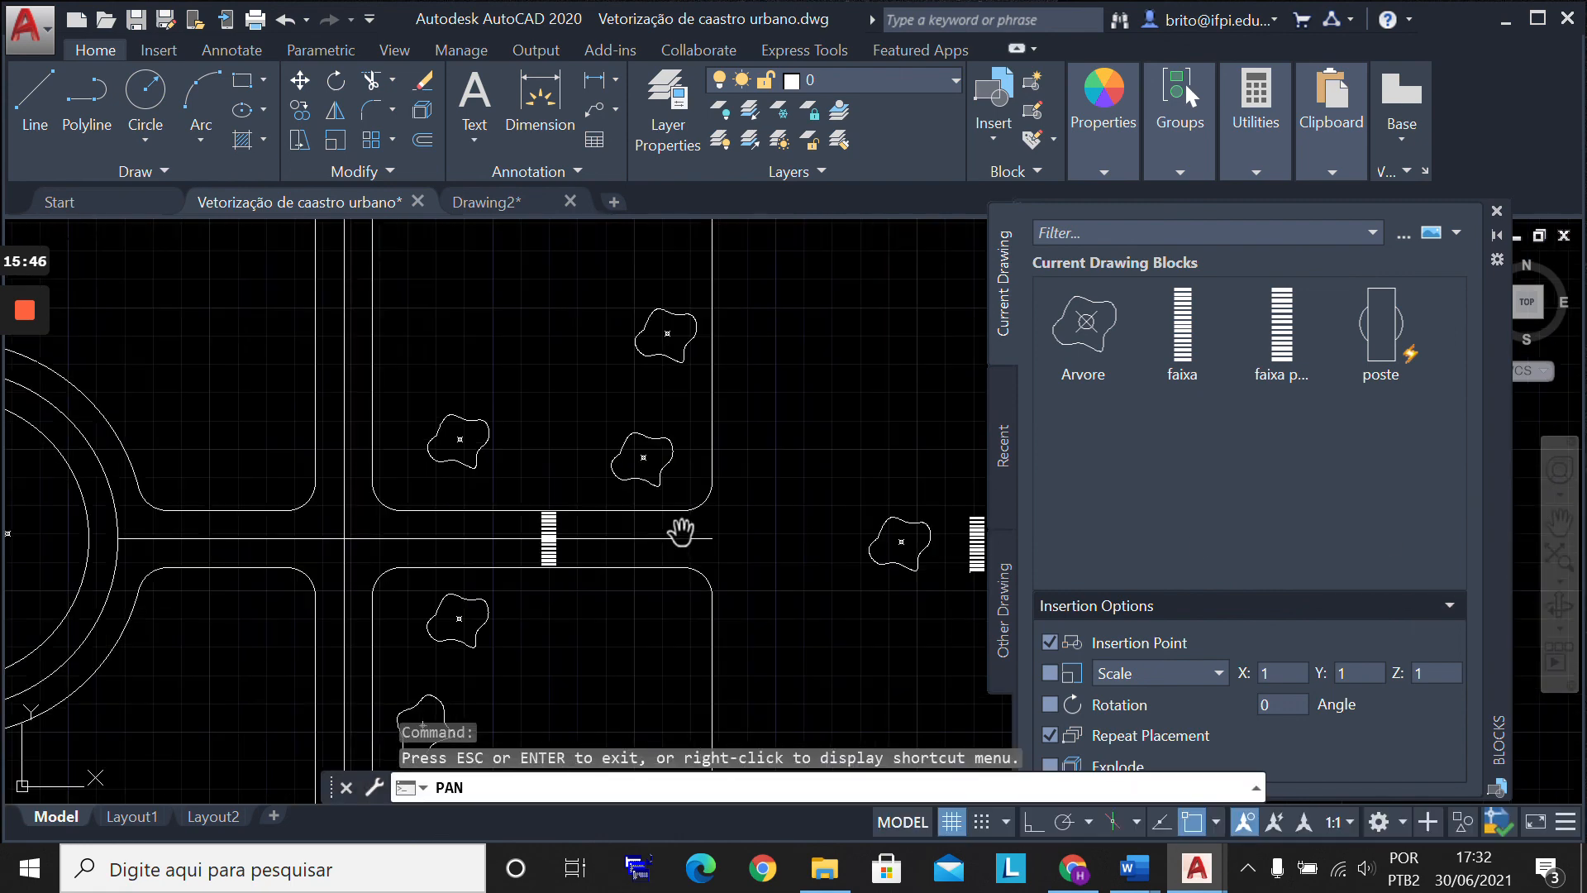
drag(639, 483, 683, 378)
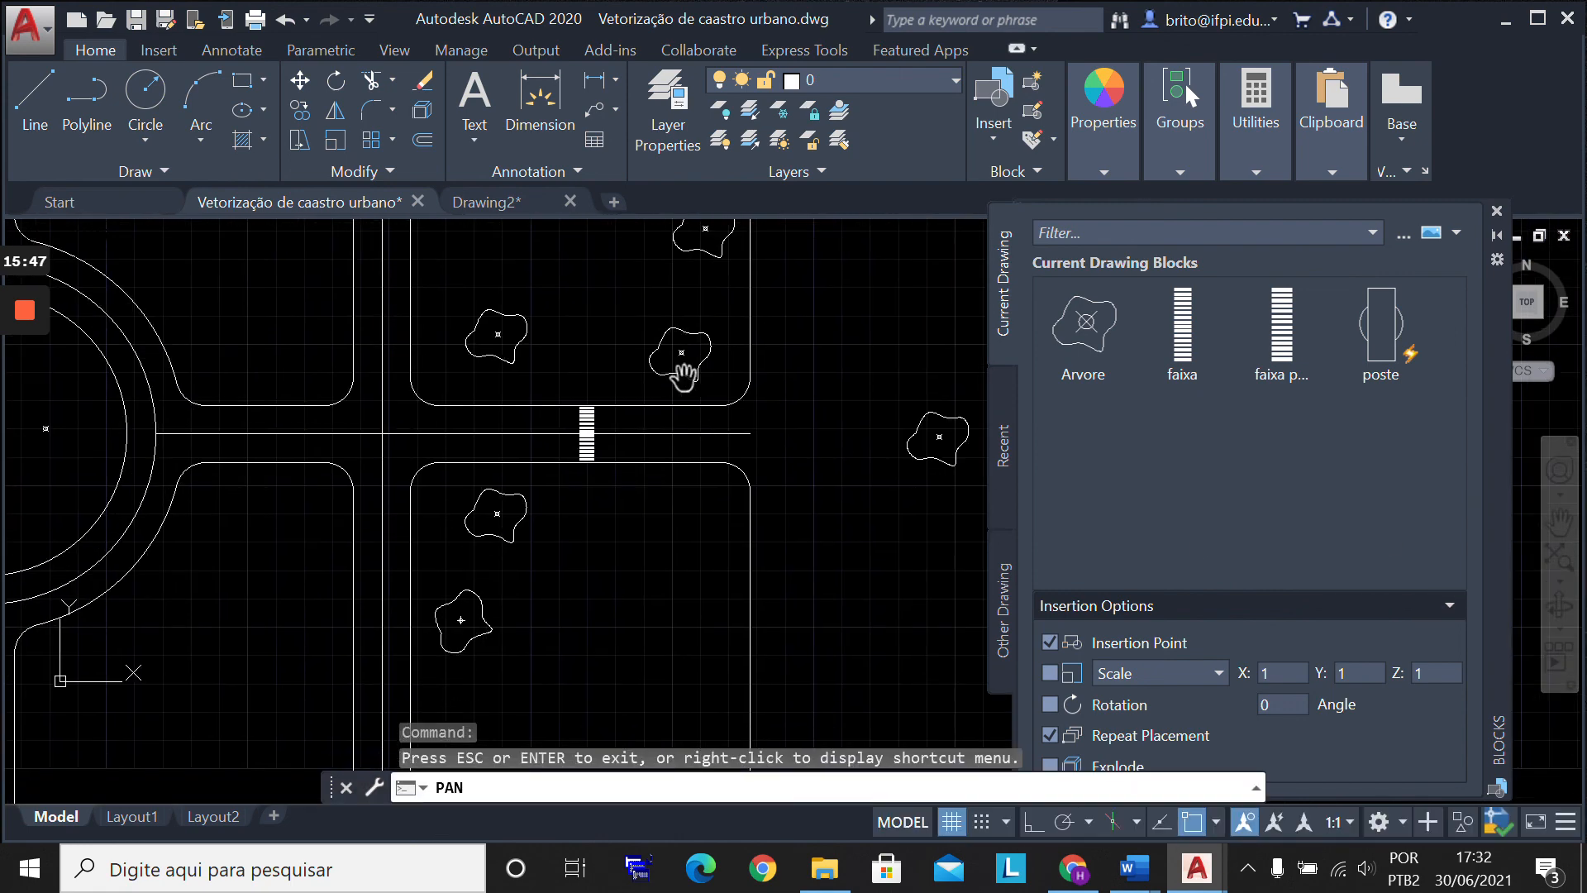
click(513, 204)
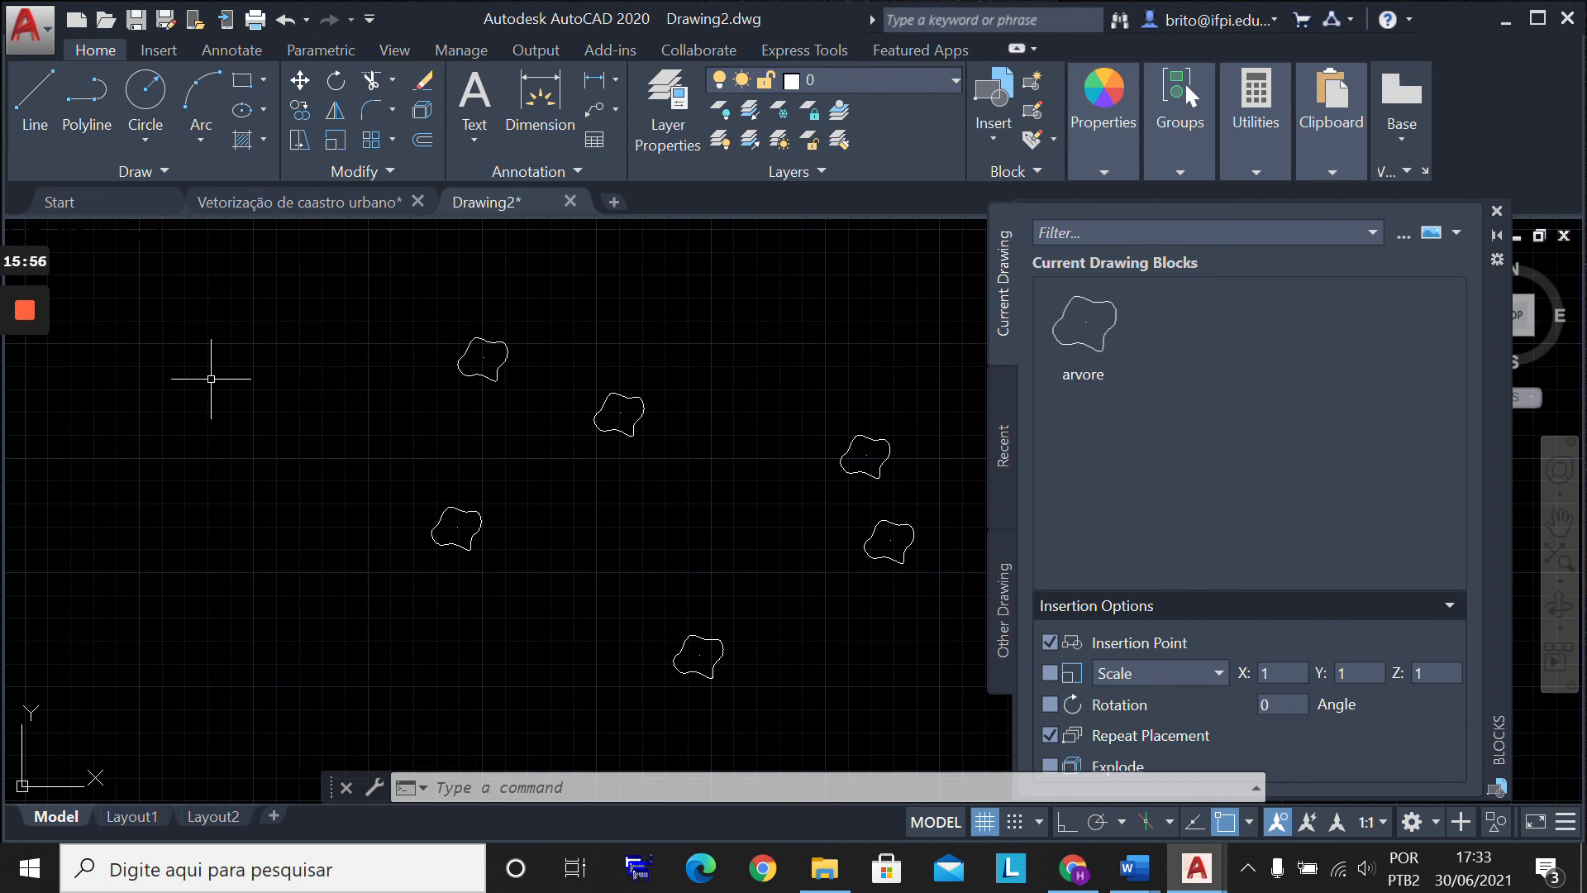
click(312, 205)
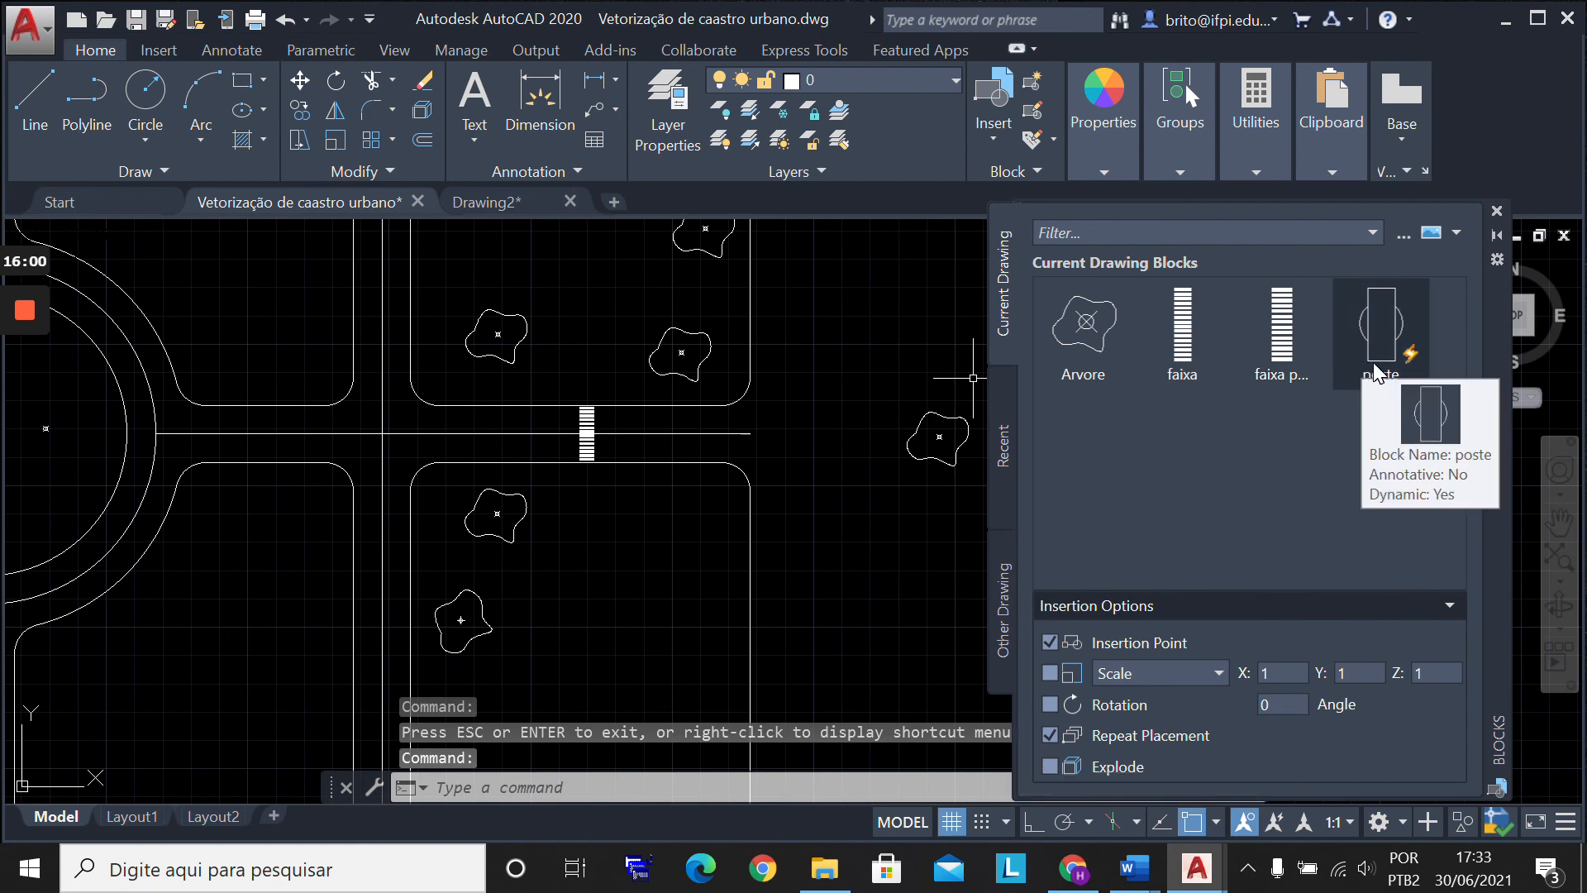